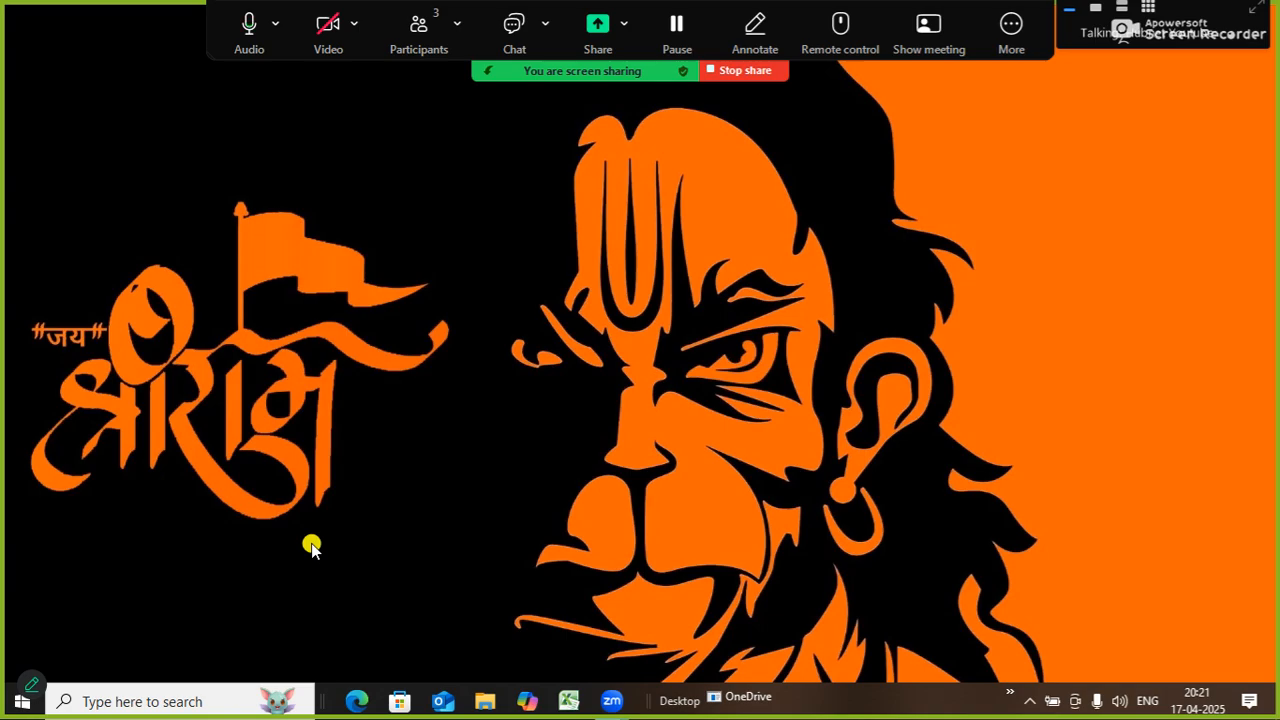
Step: Check the meeting participants, then launch Word by running winword from the Run box
{"action": "left_click", "coordinate": [418, 30]}
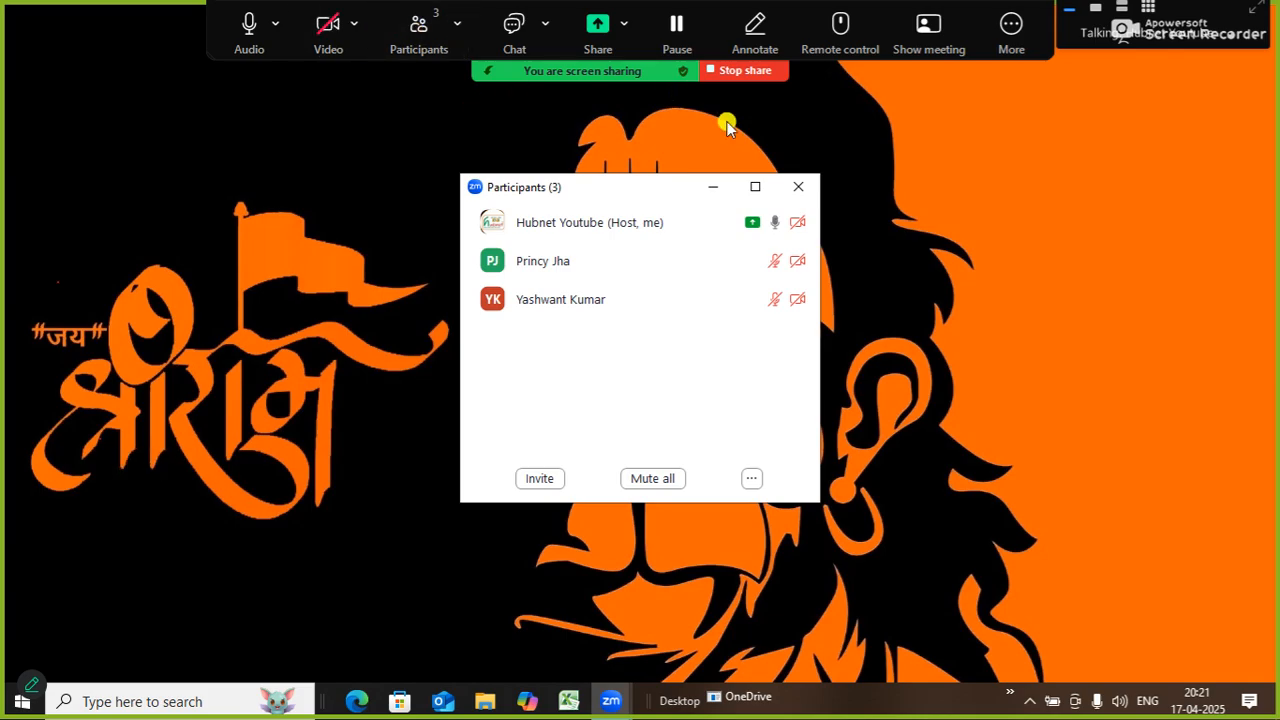
{"action": "left_click", "coordinate": [704, 191]}
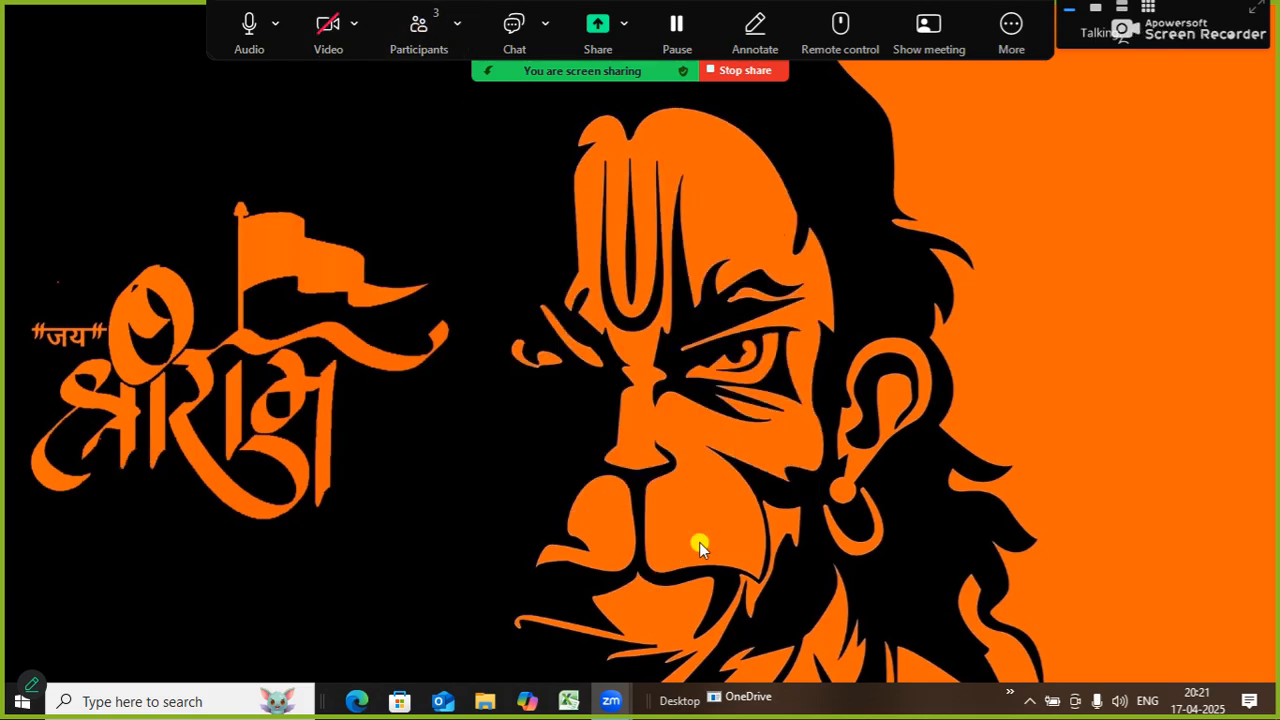
{"action": "key", "text": "super+r"}
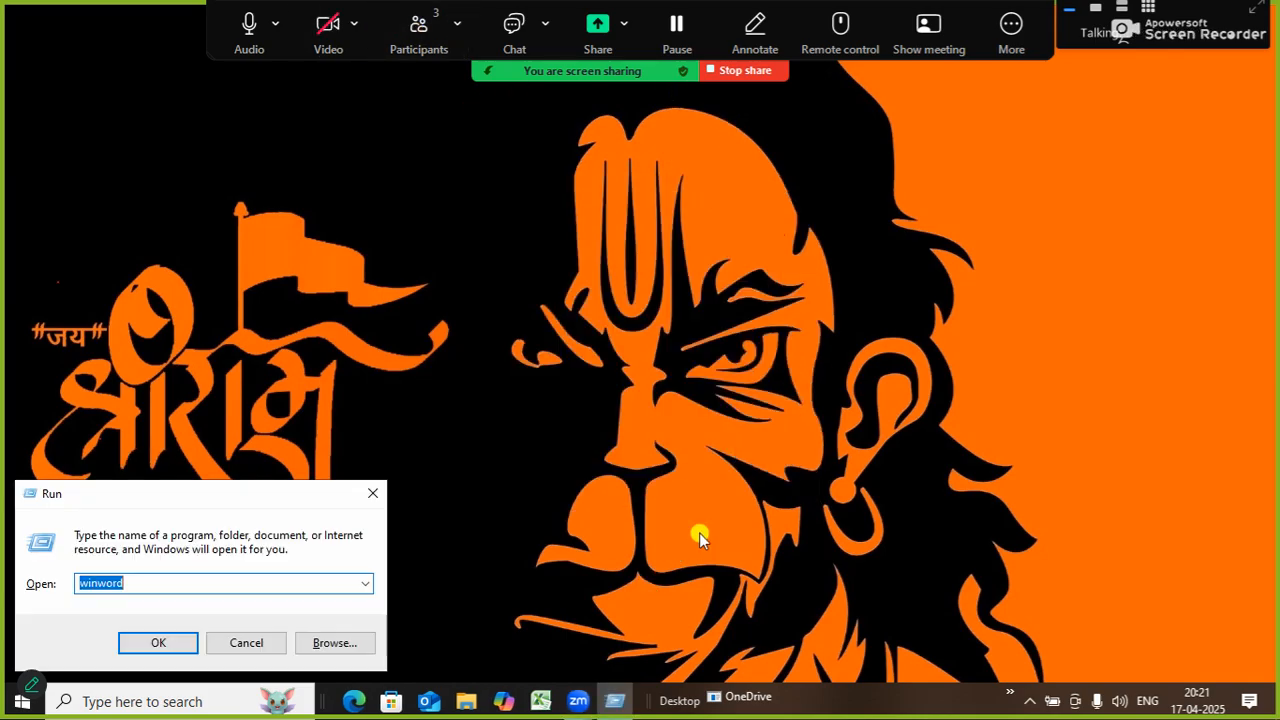
{"action": "key", "text": "Return"}
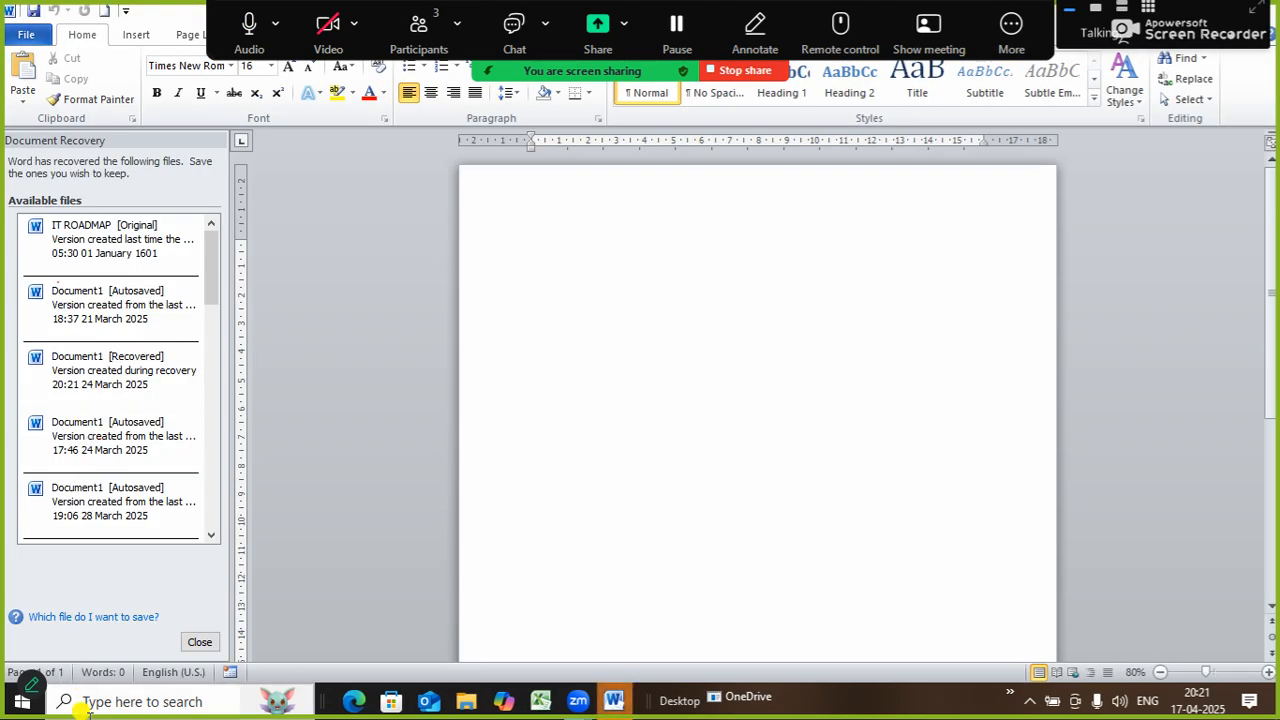
Step: Dismiss the Office activation notice and Document Recovery list, keeping recovered files for later
{"action": "left_click", "coordinate": [198, 641]}
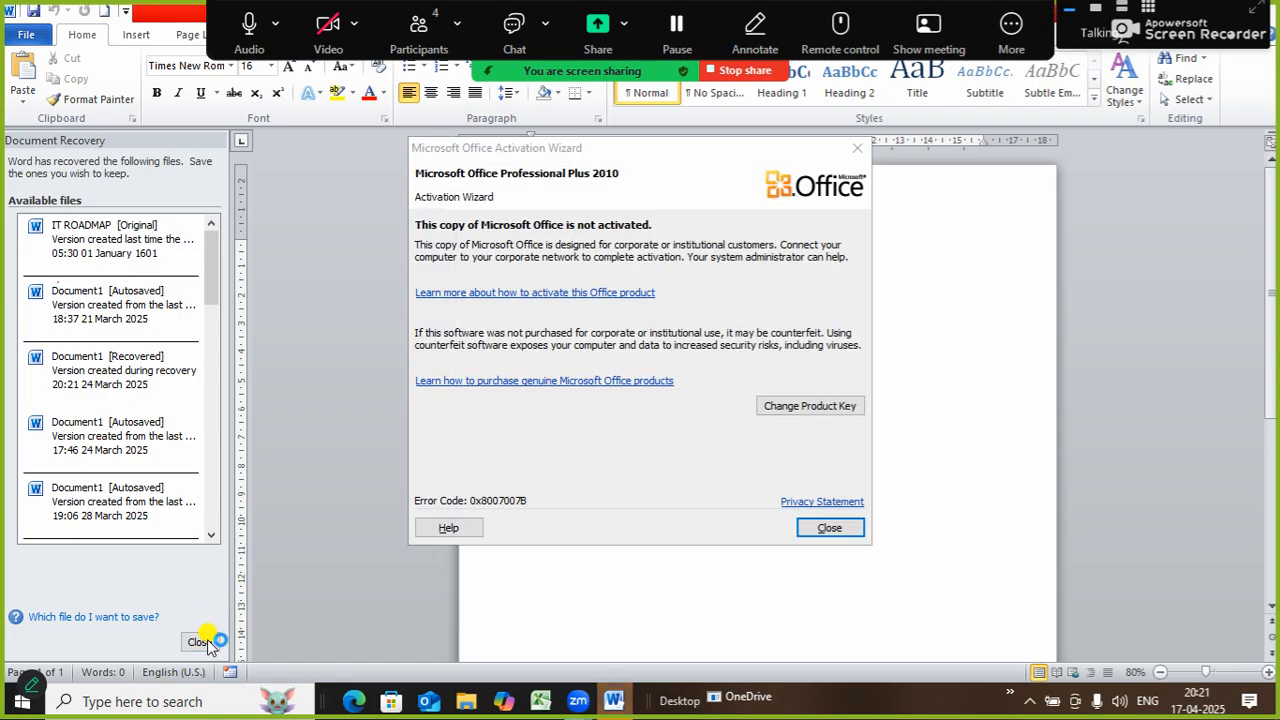
{"action": "left_click", "coordinate": [857, 148]}
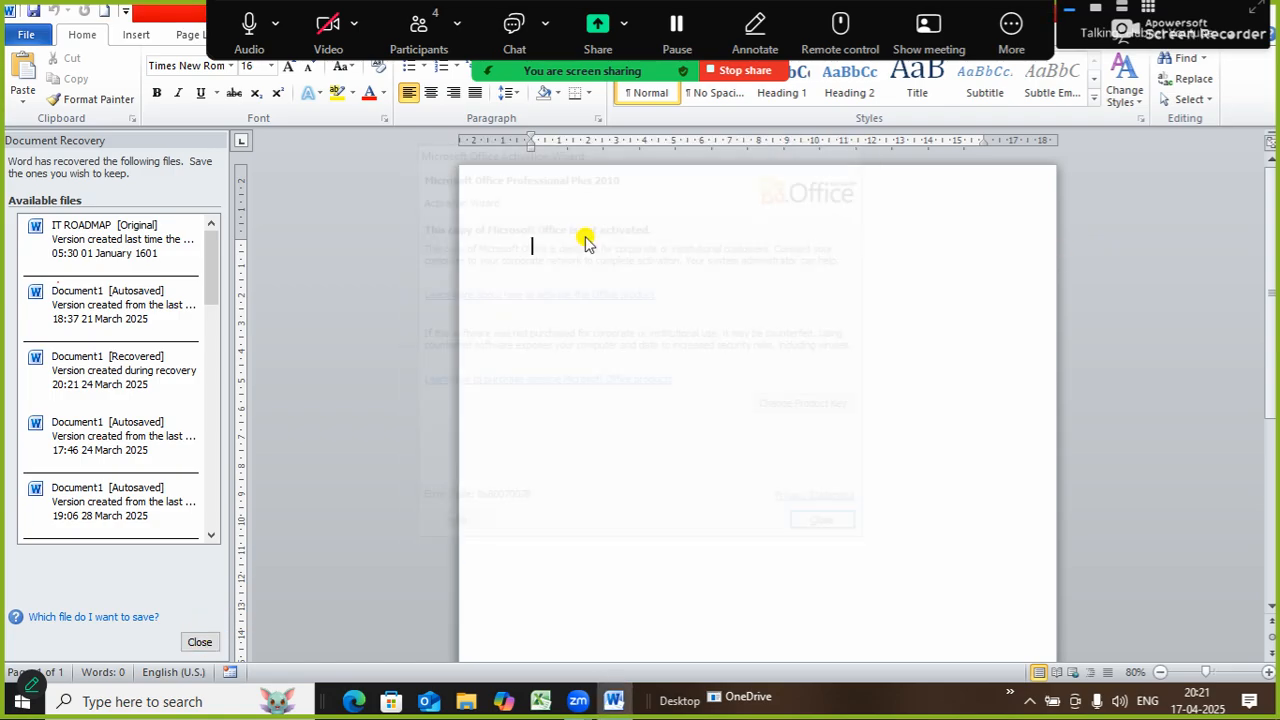
{"action": "left_click", "coordinate": [199, 641]}
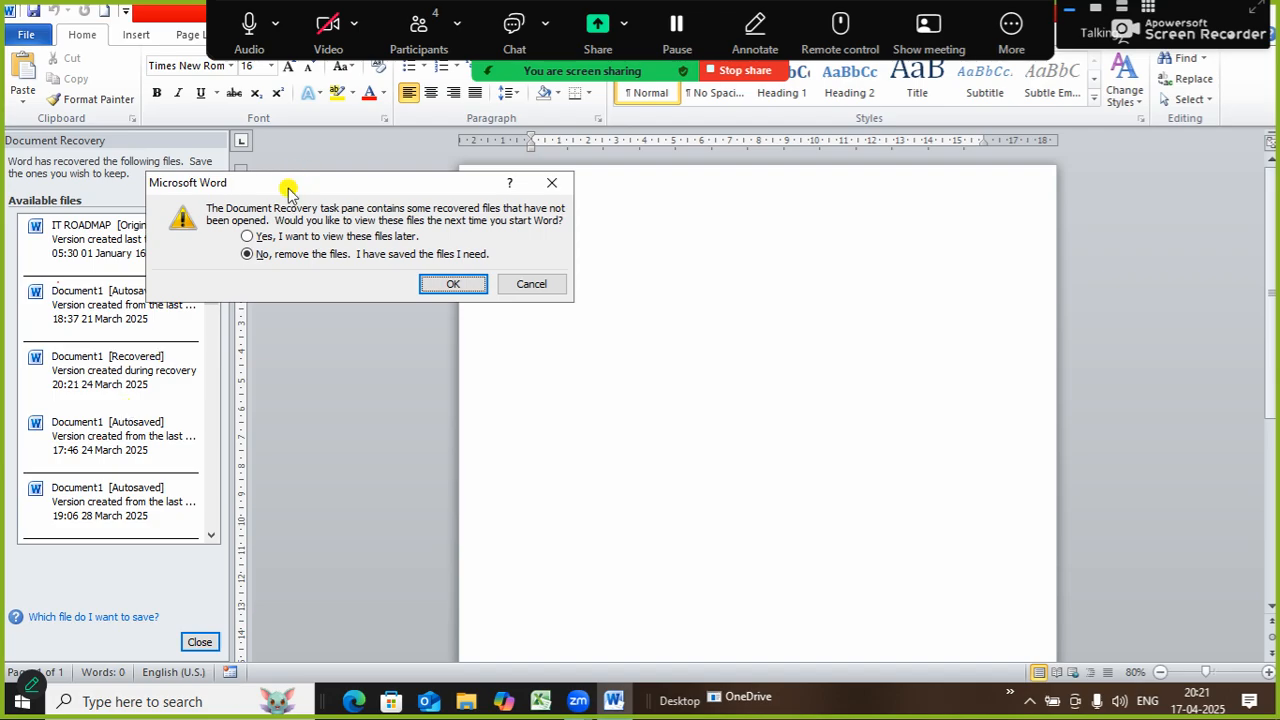
{"action": "left_click", "coordinate": [247, 236]}
{"action": "left_click", "coordinate": [452, 284]}
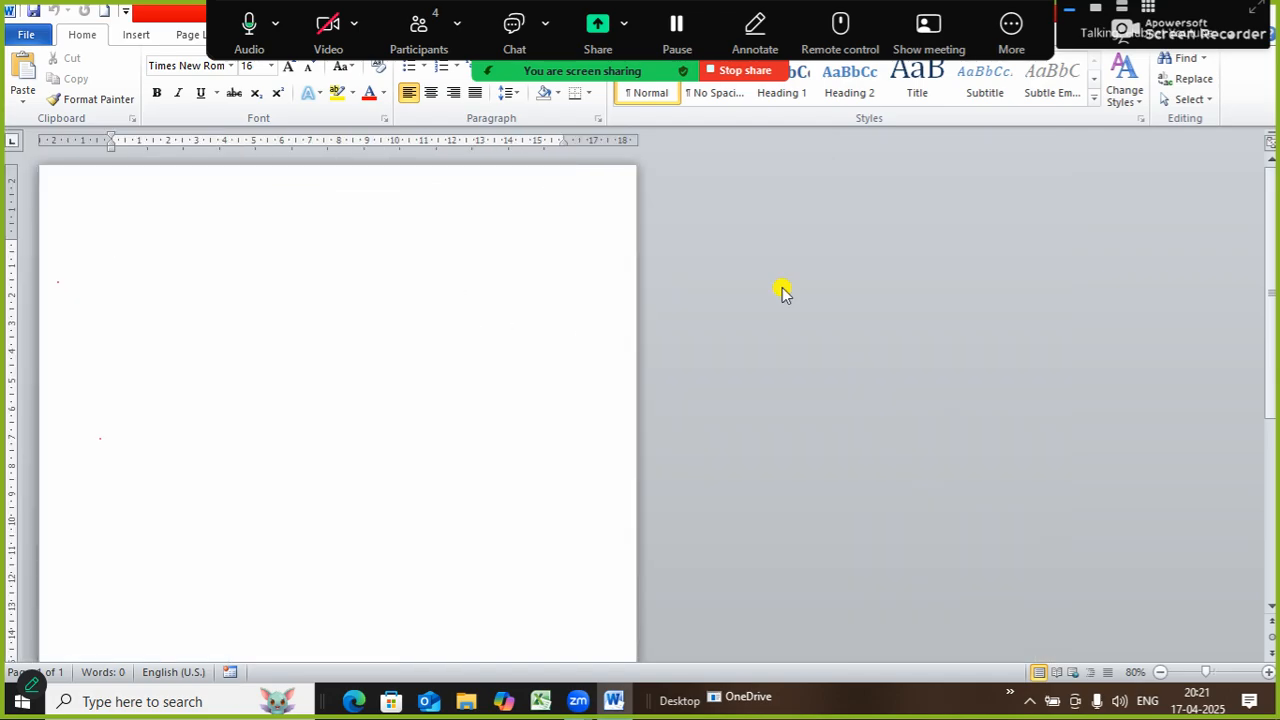
{"action": "left_click", "coordinate": [428, 37]}
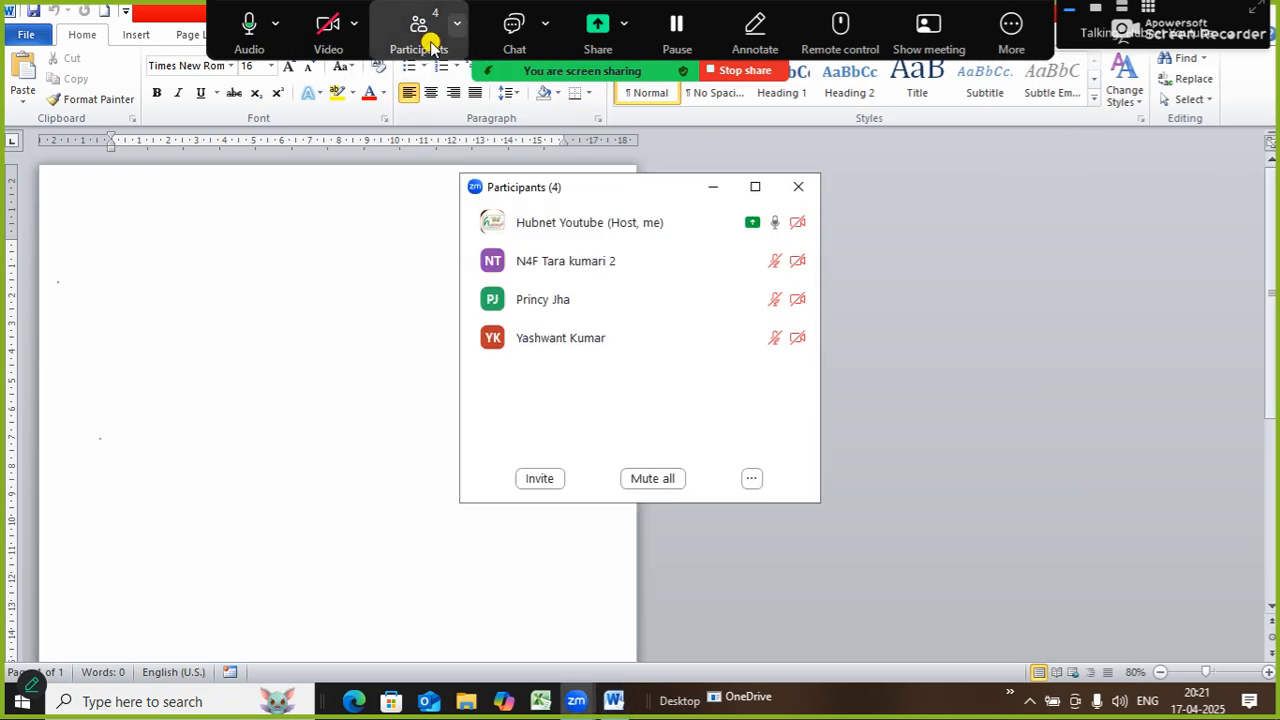
{"action": "left_click", "coordinate": [806, 188]}
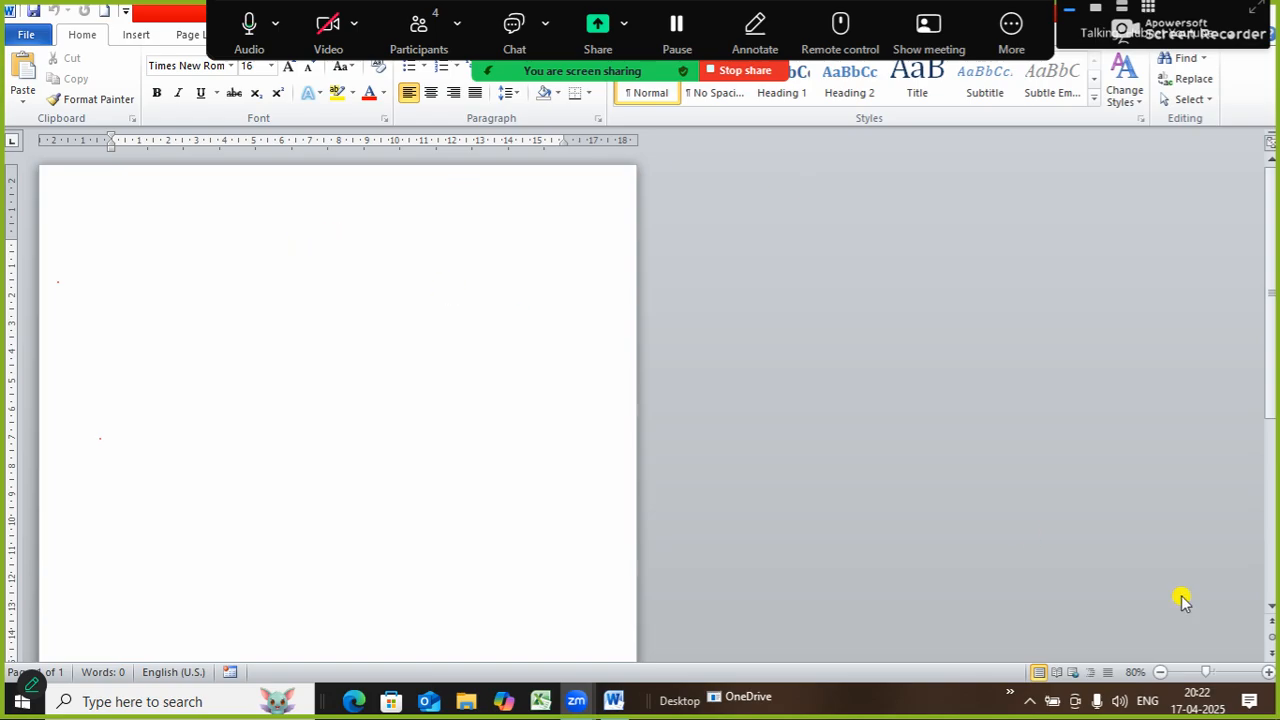
Step: Make the page landscape with 0" top, bottom, left and right margins, ignoring the printable-area warning
{"action": "double_click", "coordinate": [270, 142]}
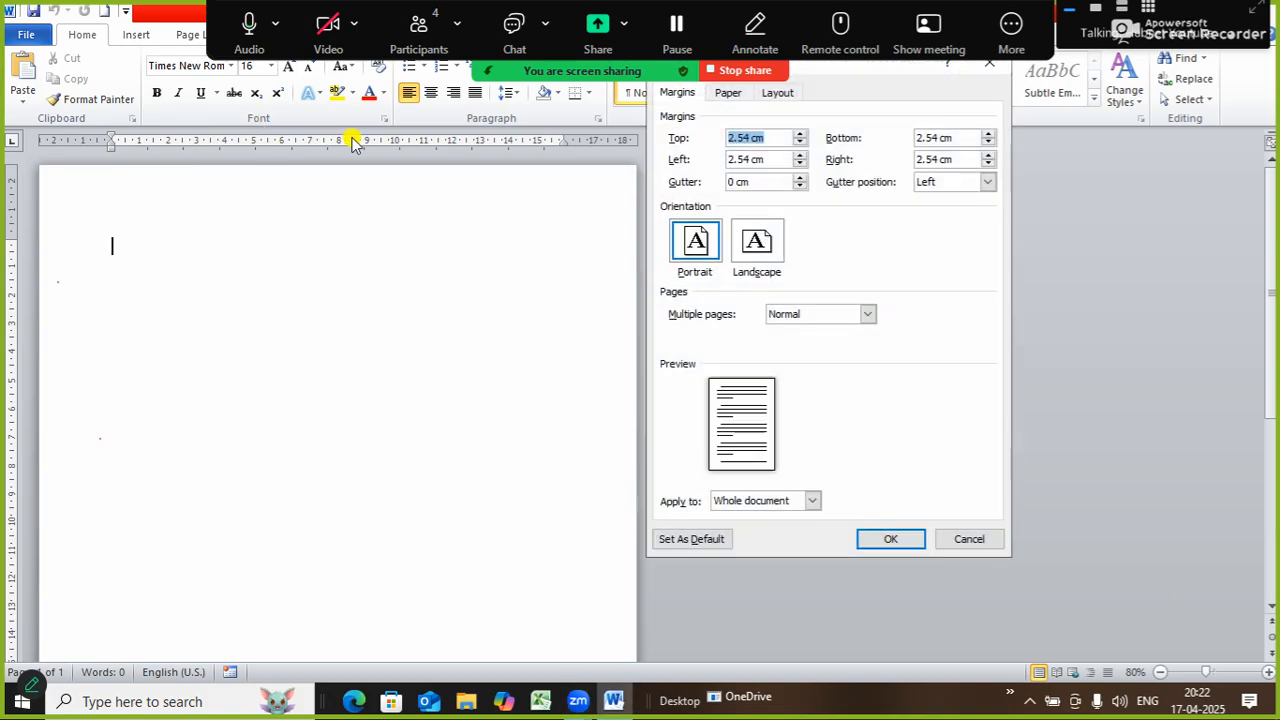
{"action": "left_click", "coordinate": [755, 258]}
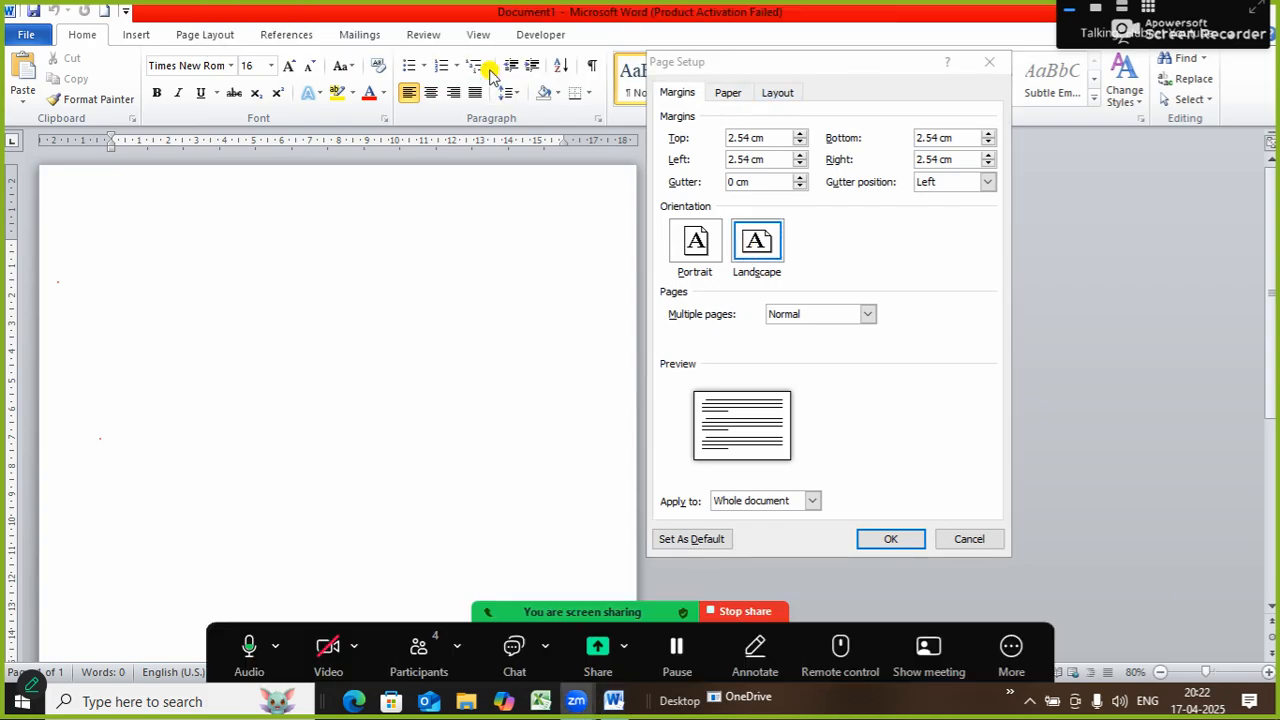
{"action": "left_click", "coordinate": [775, 136]}
{"action": "type", "text": "0\""}
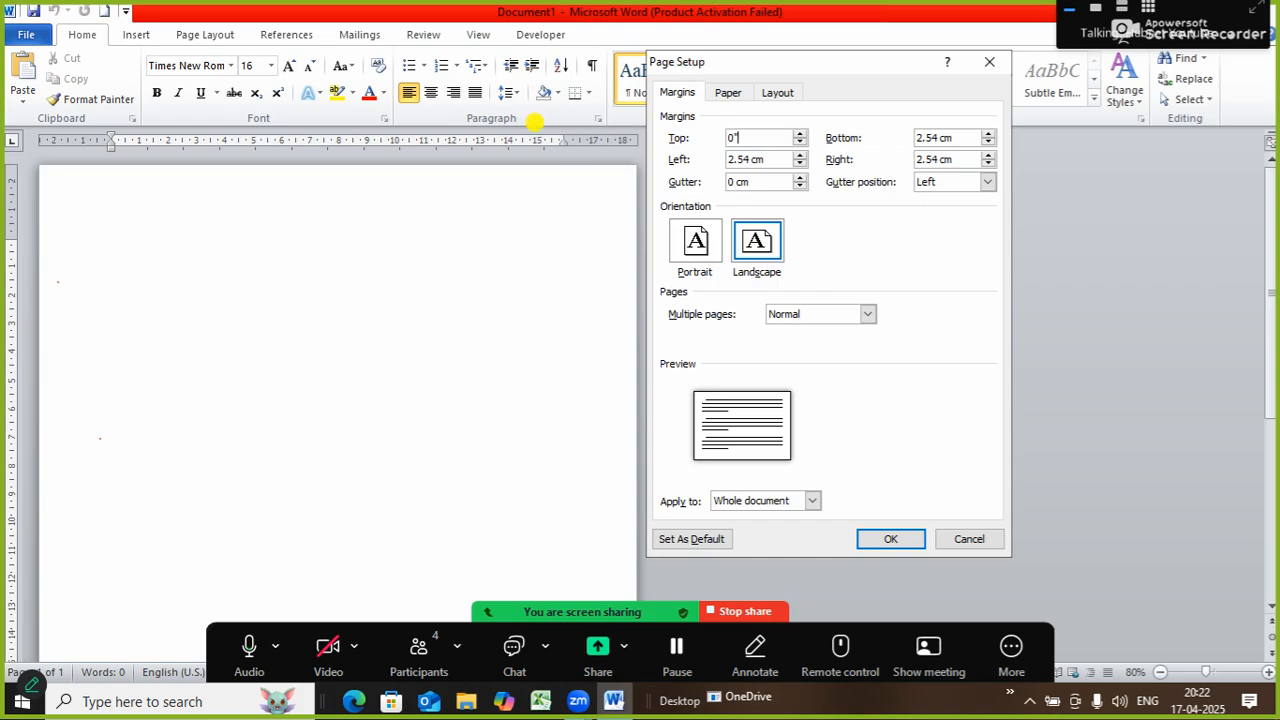
{"action": "key", "text": "Tab"}
{"action": "type", "text": "0\""}
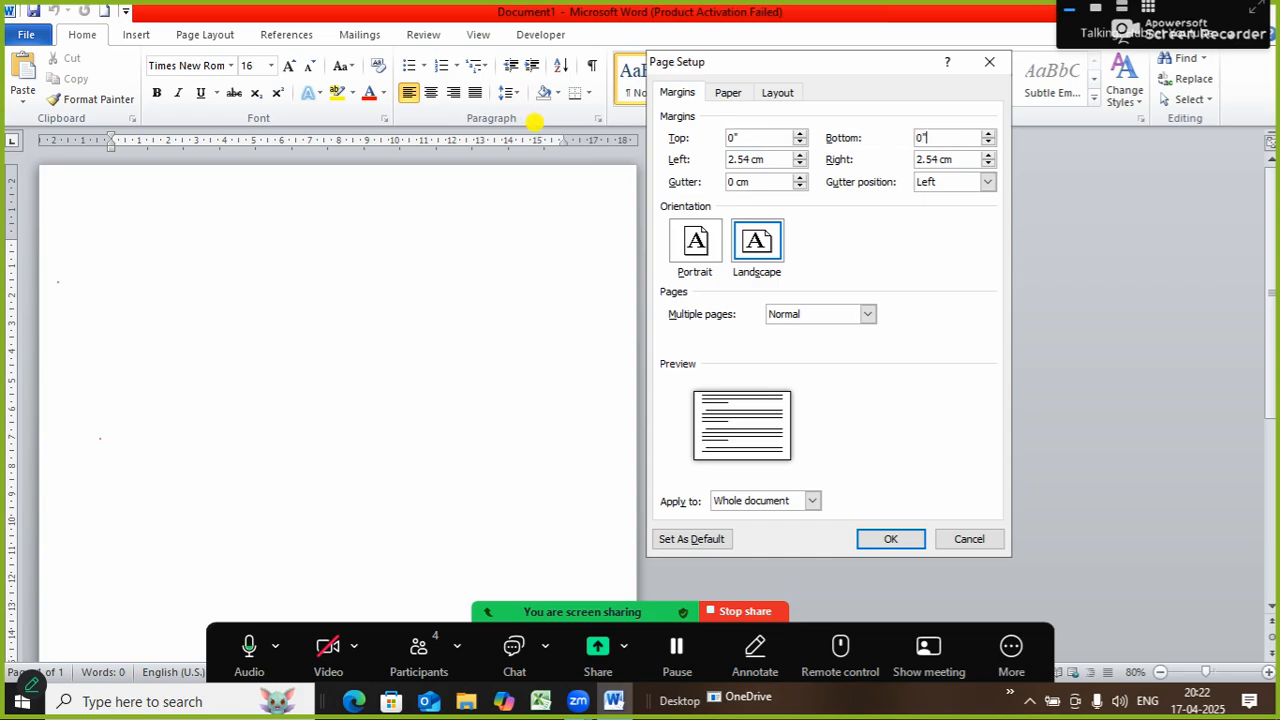
{"action": "key", "text": "Tab"}
{"action": "type", "text": "0\""}
{"action": "key", "text": "Tab"}
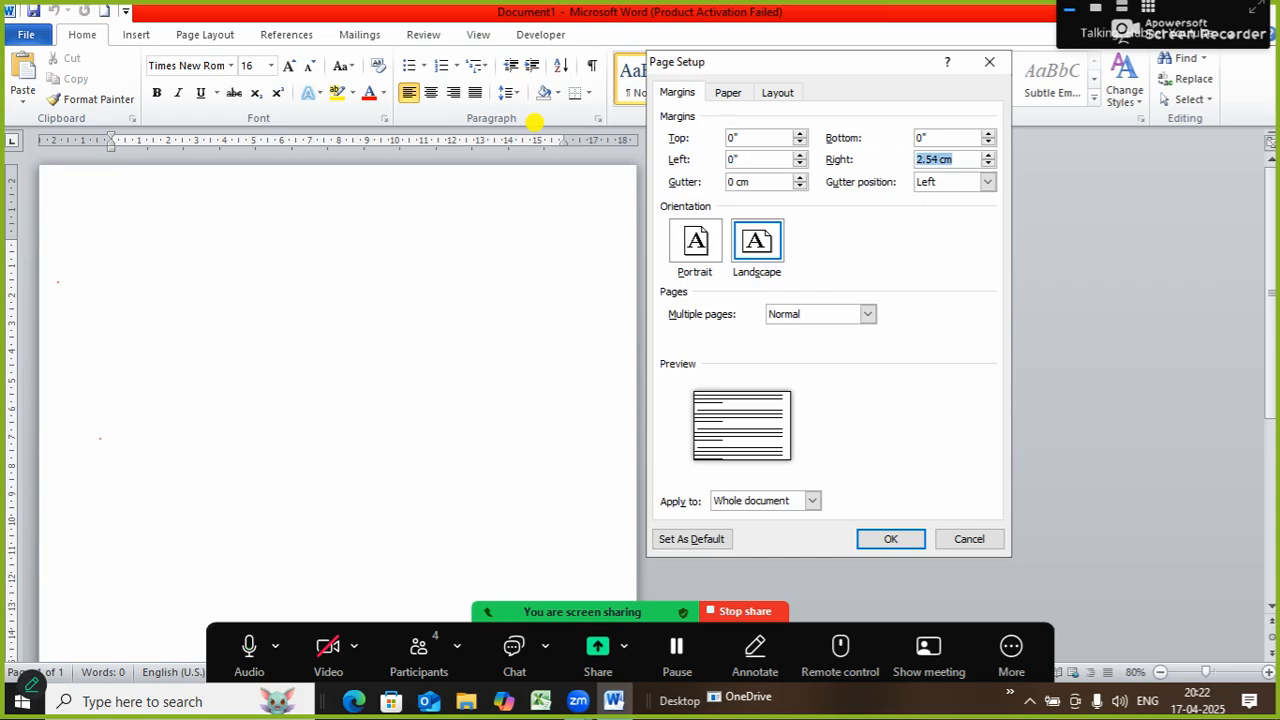
{"action": "type", "text": "0\""}
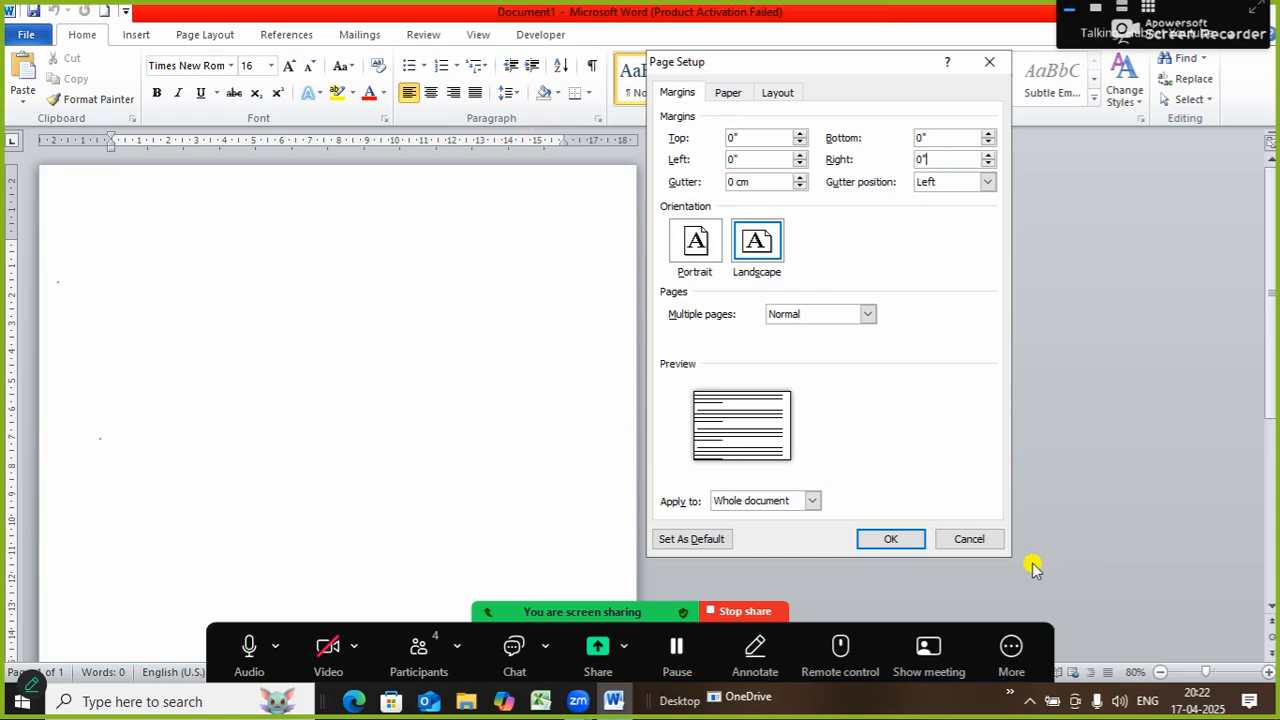
{"action": "left_click", "coordinate": [876, 537]}
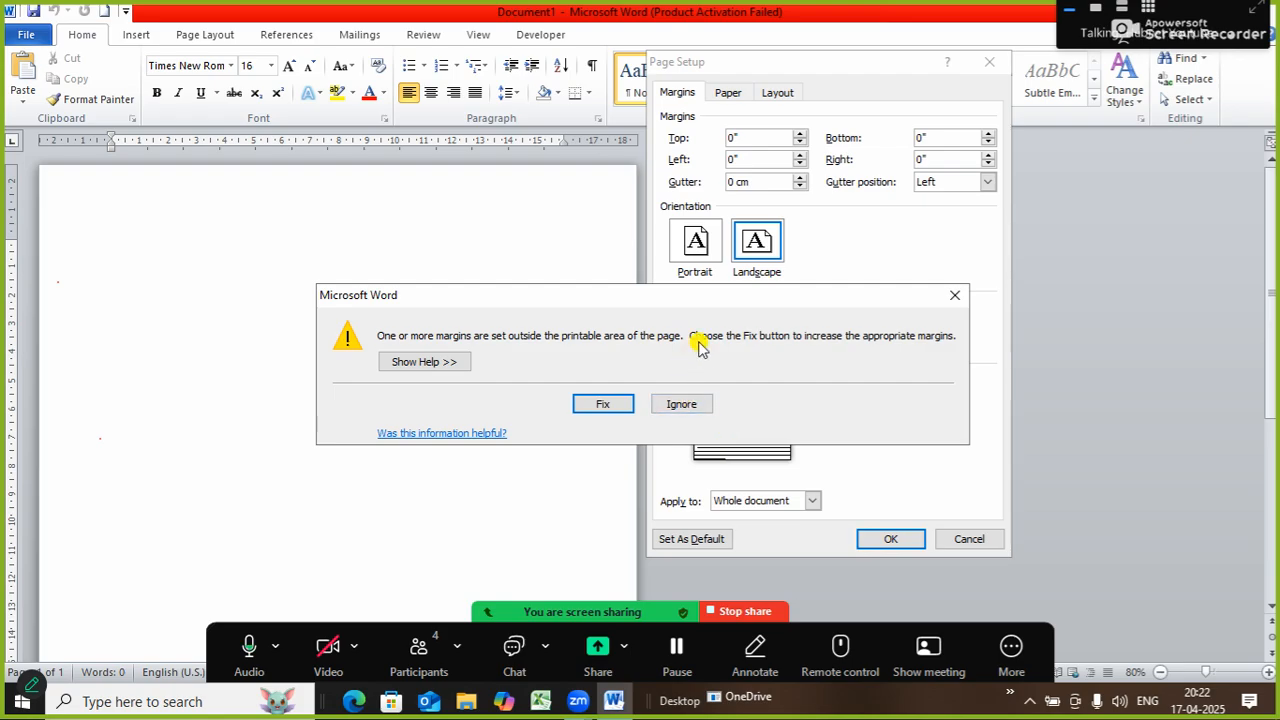
{"action": "left_click", "coordinate": [673, 405]}
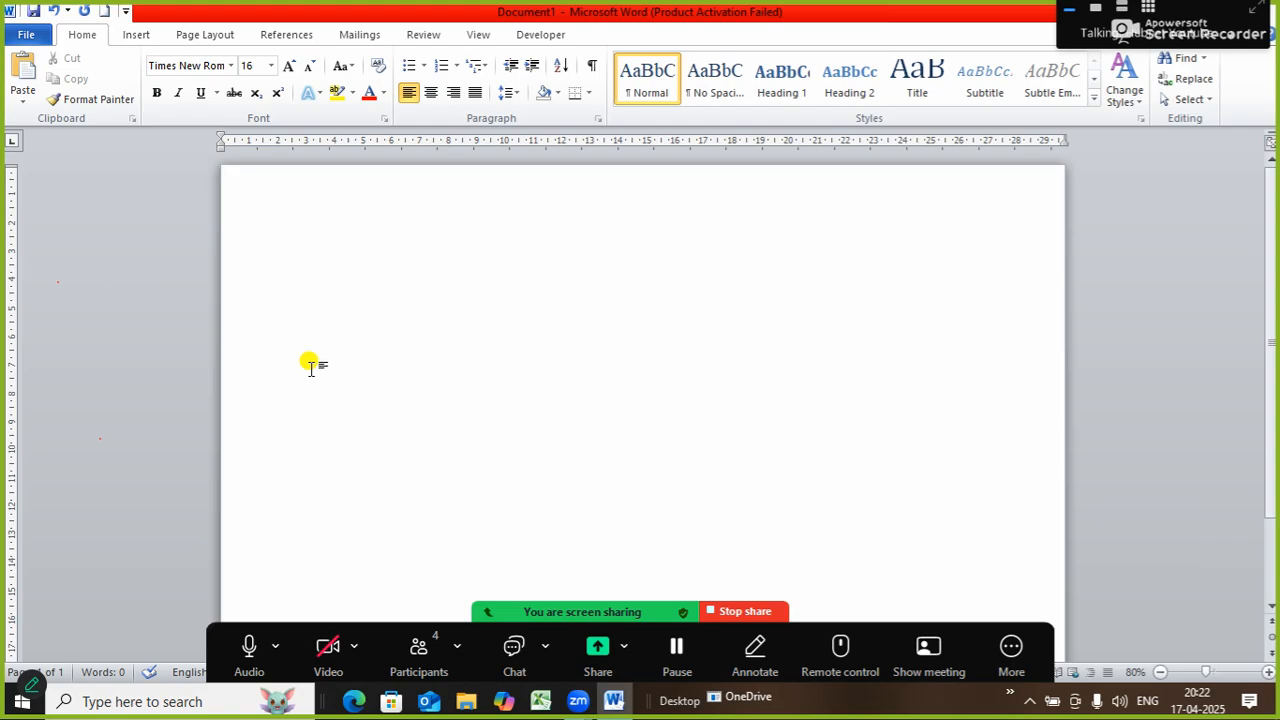
Step: Collapse the ribbon with Ctrl+F1 and adjust the zoom so the whole landscape page fits
{"action": "key", "text": "ctrl+F1"}
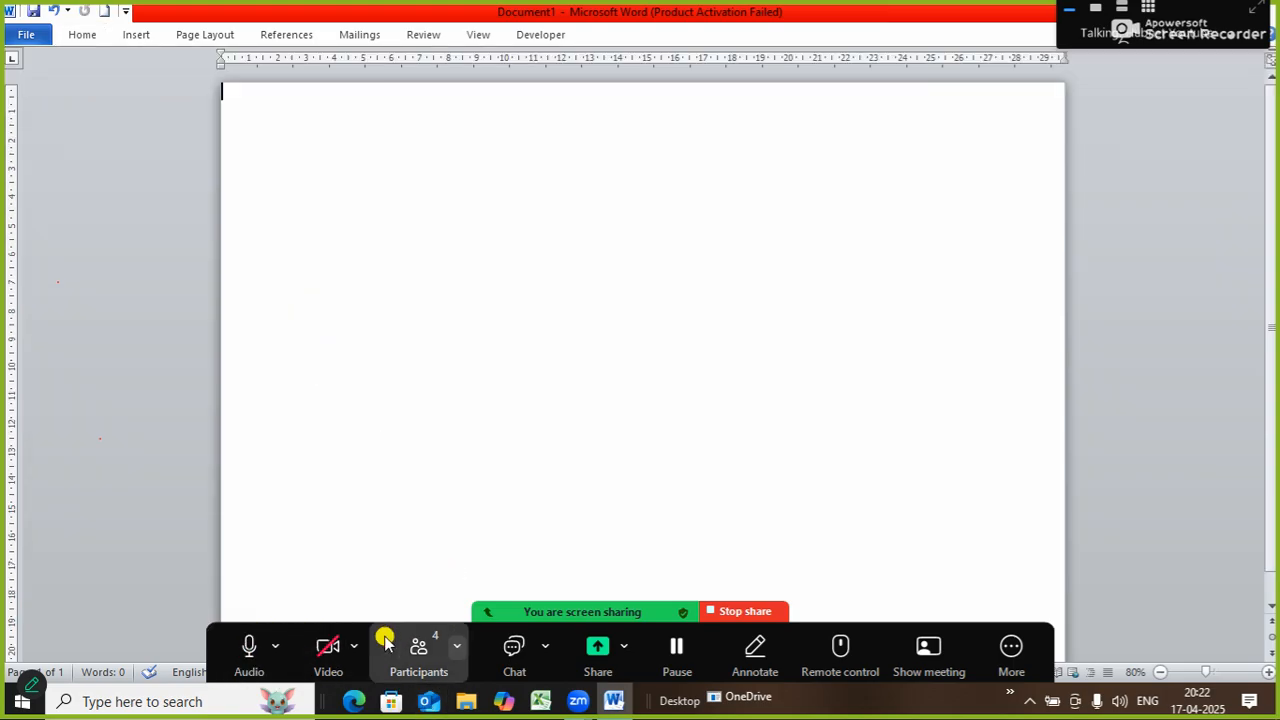
{"action": "left_click", "coordinate": [488, 608]}
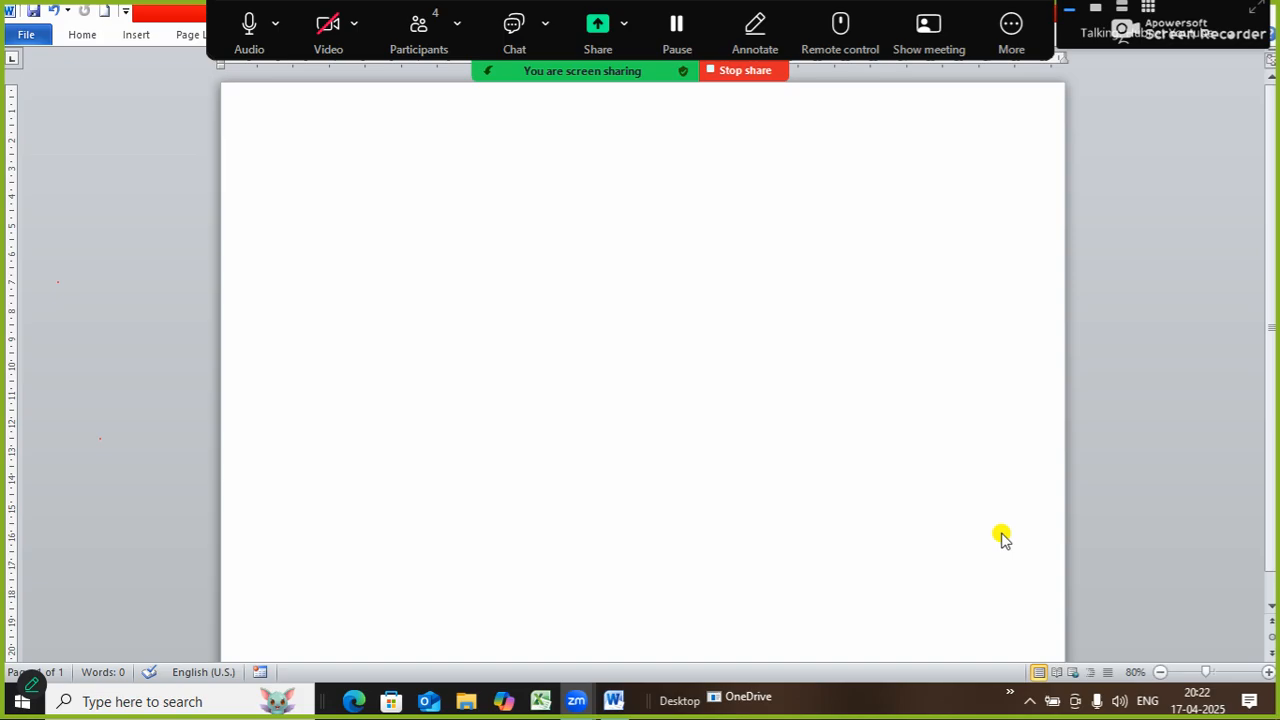
{"action": "left_click", "coordinate": [1160, 674]}
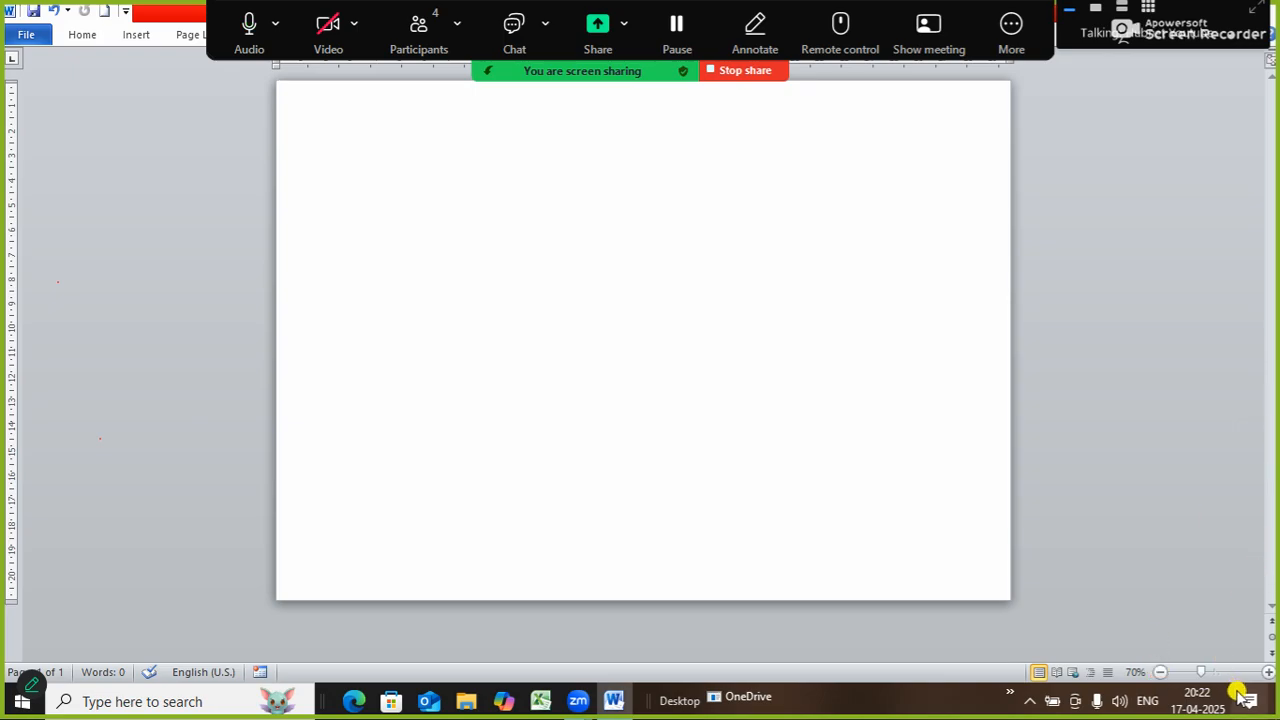
{"action": "left_click_drag", "start_coordinate": [1204, 676], "coordinate": [1209, 676]}
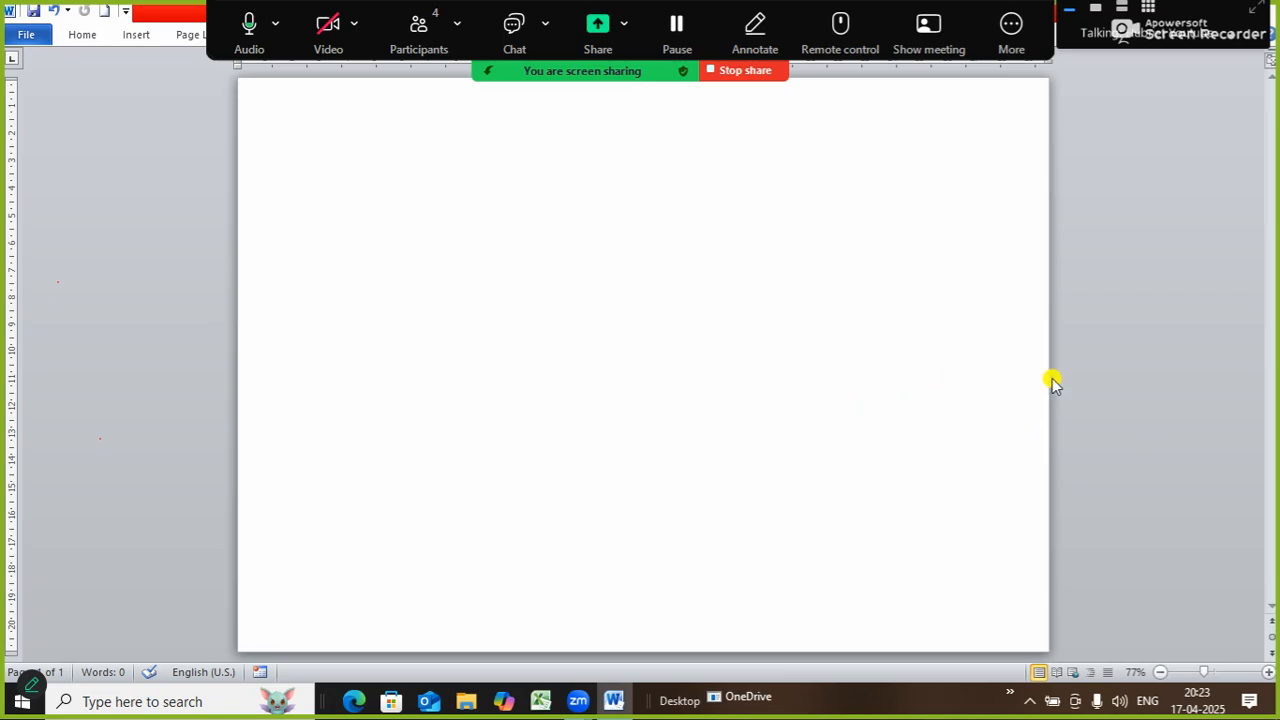
Step: Draw a blue rectangle, rotate it diagonally, and position it across the top-left corner
{"action": "left_click", "coordinate": [131, 38]}
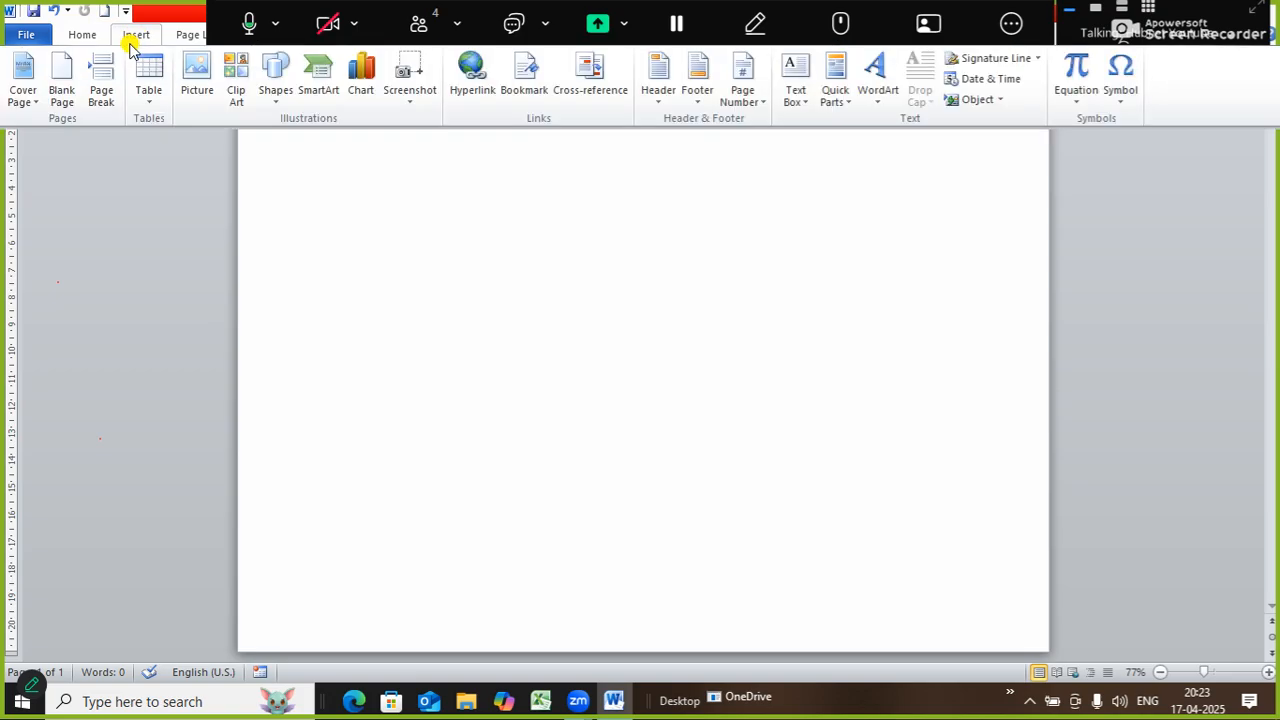
{"action": "left_click", "coordinate": [280, 100]}
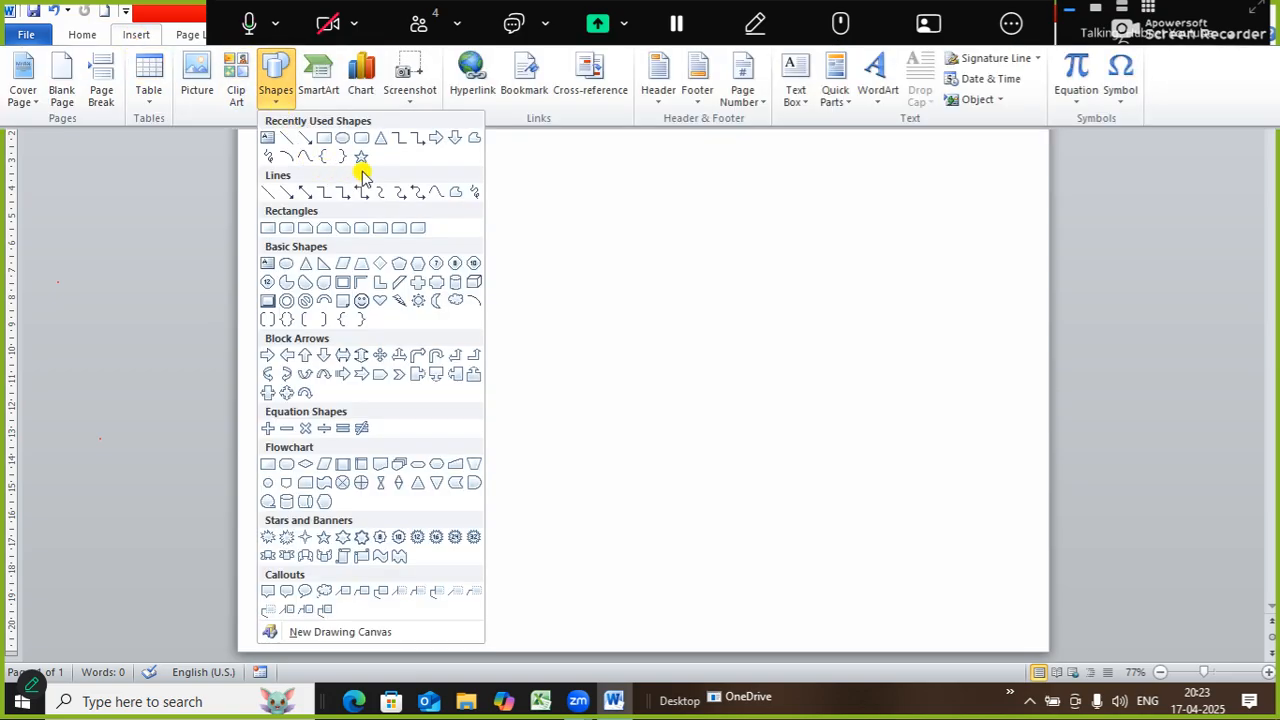
{"action": "left_click", "coordinate": [324, 139]}
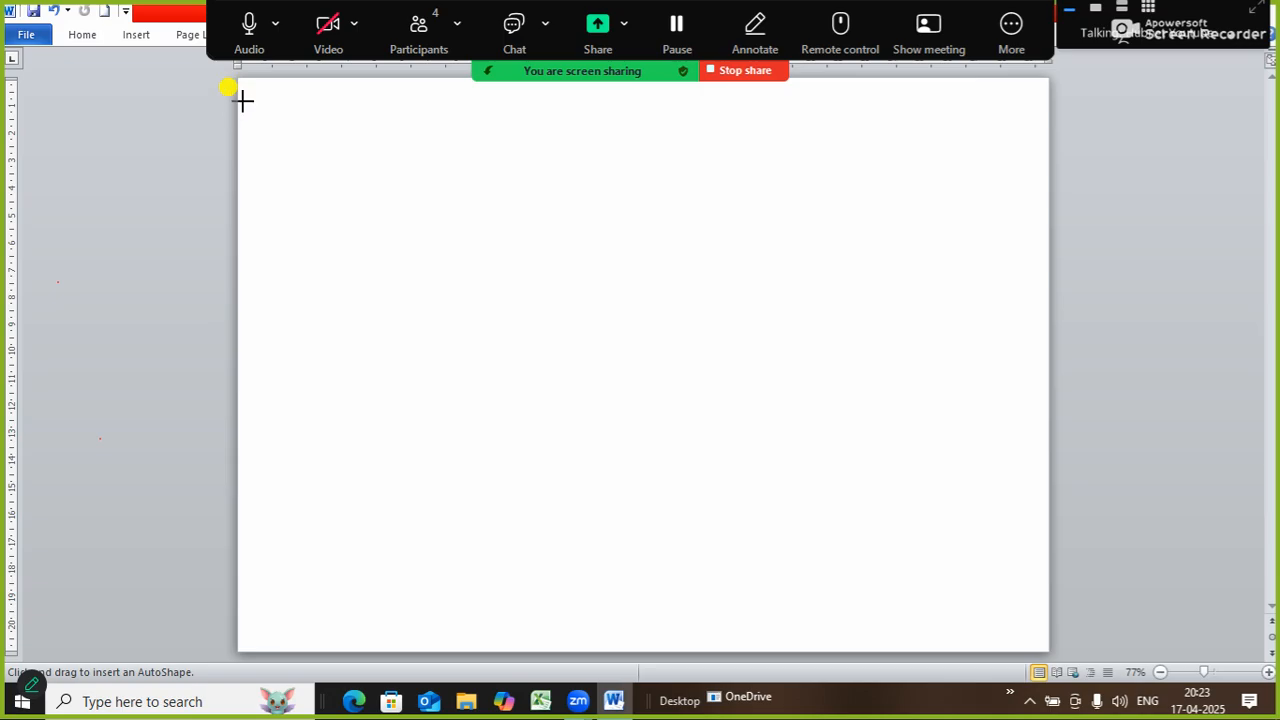
{"action": "left_click_drag", "start_coordinate": [244, 107], "coordinate": [381, 74]}
{"action": "left_click_drag", "start_coordinate": [318, 108], "coordinate": [477, 202]}
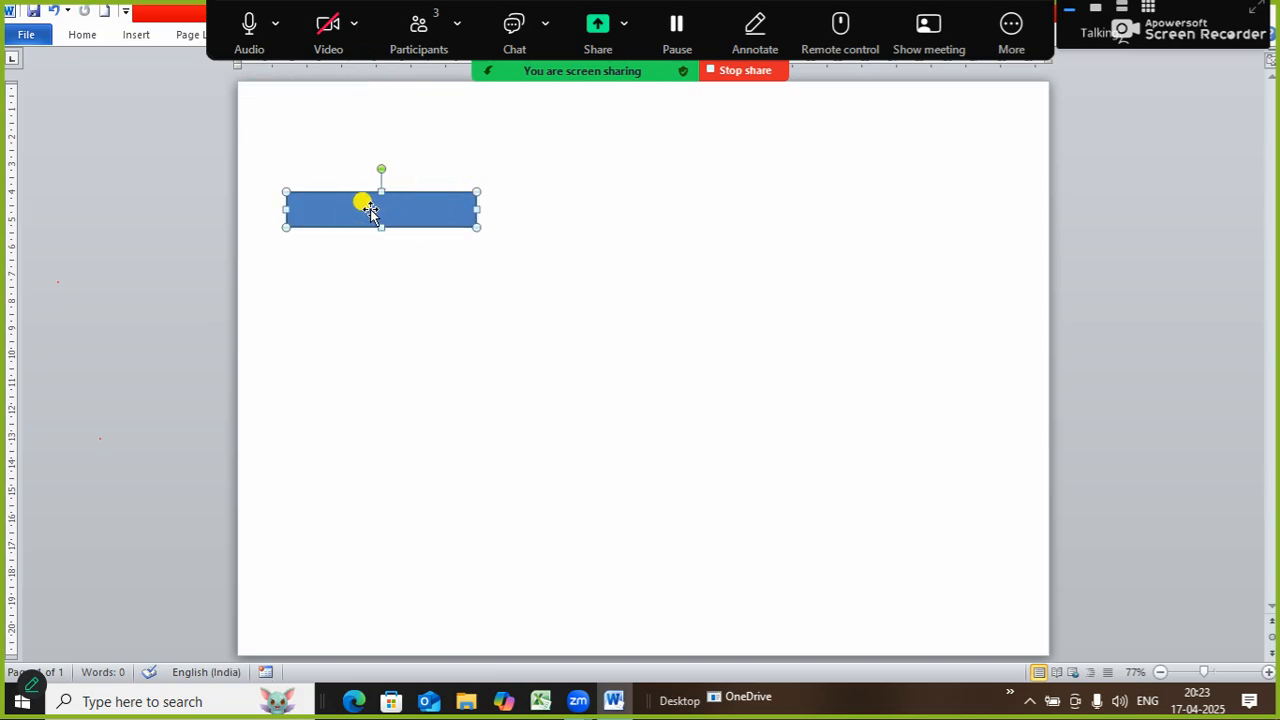
{"action": "left_click_drag", "start_coordinate": [381, 170], "coordinate": [311, 145]}
{"action": "left_click_drag", "start_coordinate": [367, 220], "coordinate": [273, 110]}
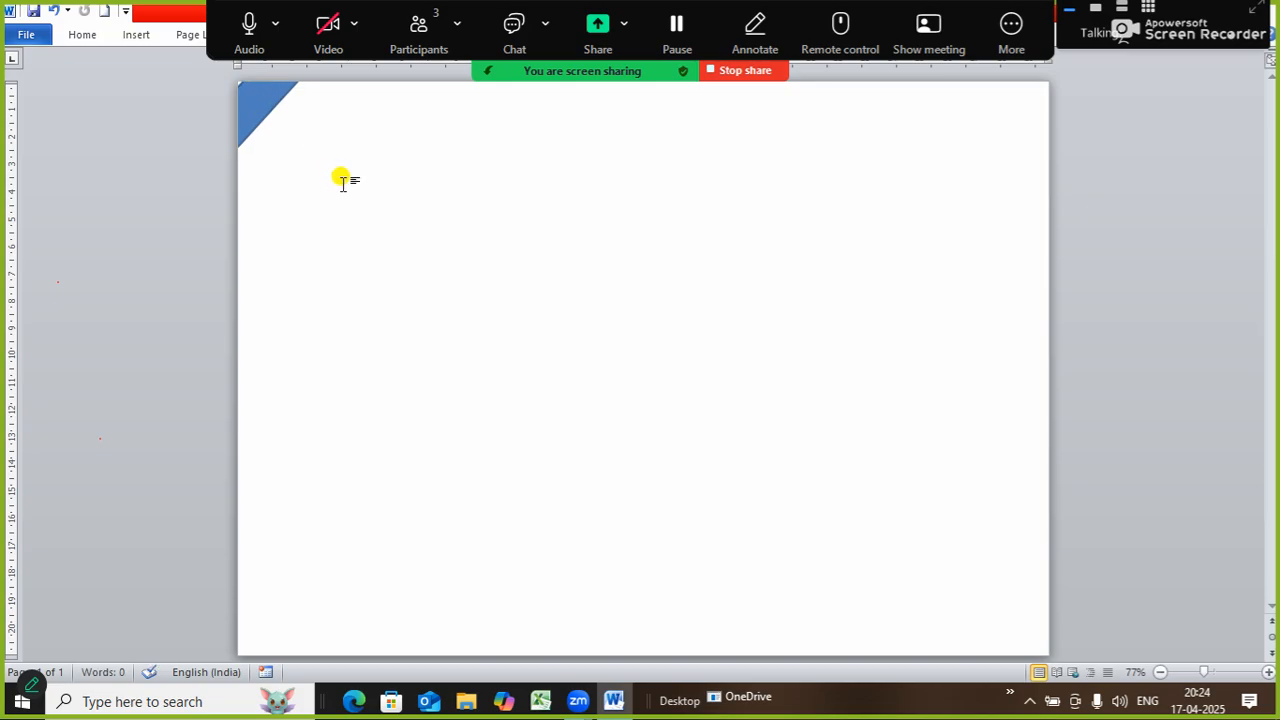
Step: In Edge, search Bing for 'computer certificate' and show the image results
{"action": "left_click", "coordinate": [362, 712]}
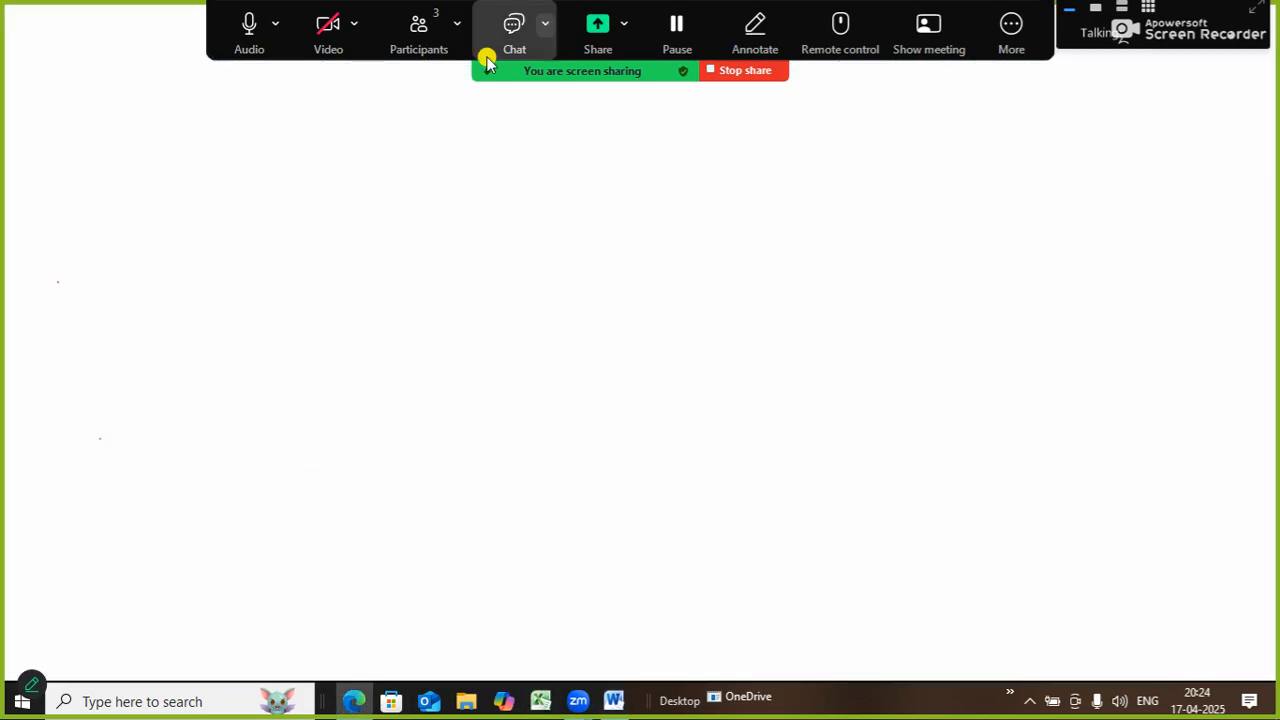
{"action": "left_click", "coordinate": [366, 50]}
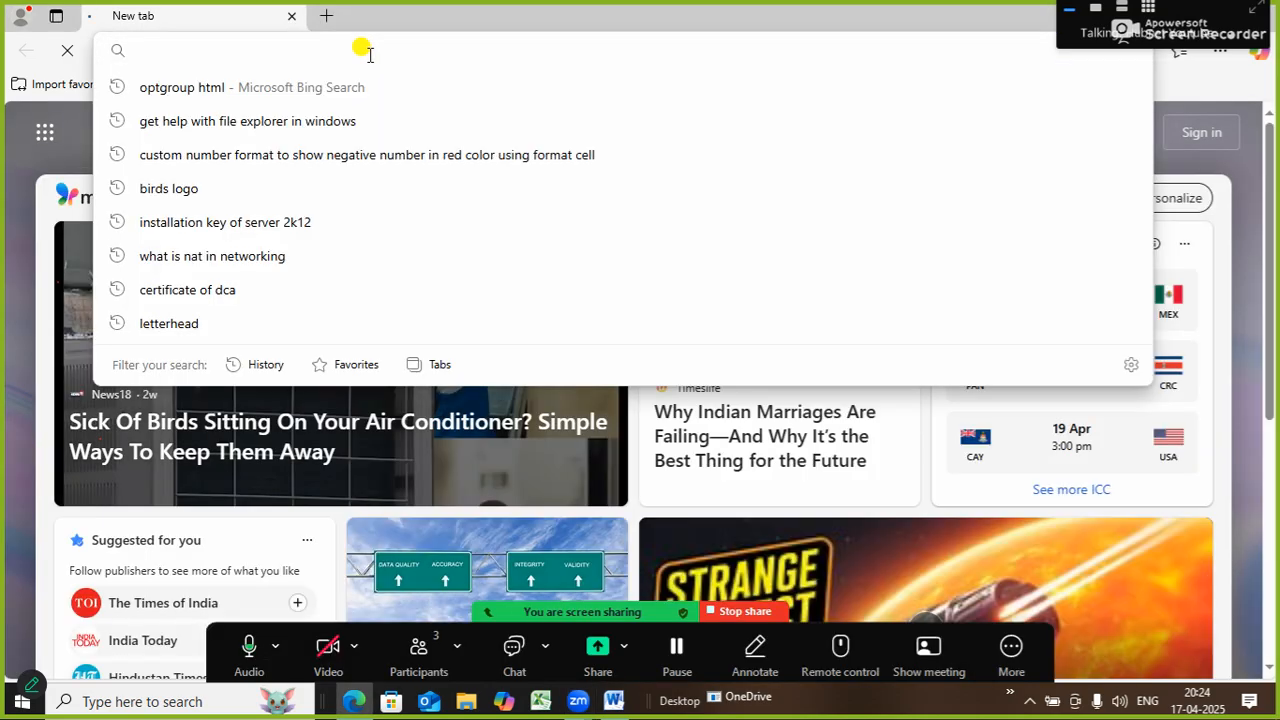
{"action": "type", "text": "cer"}
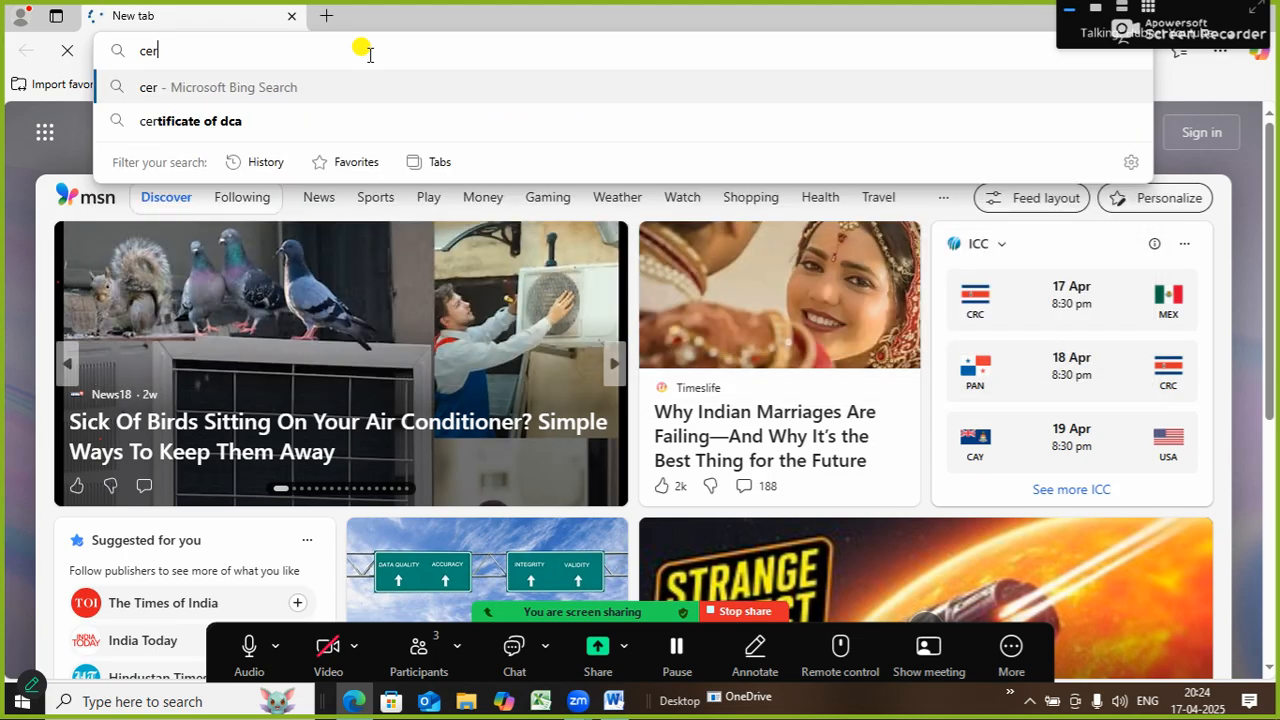
{"action": "key", "text": "BackSpace"}
{"action": "key", "text": "BackSpace"}
{"action": "key", "text": "BackSpace"}
{"action": "type", "text": "c"}
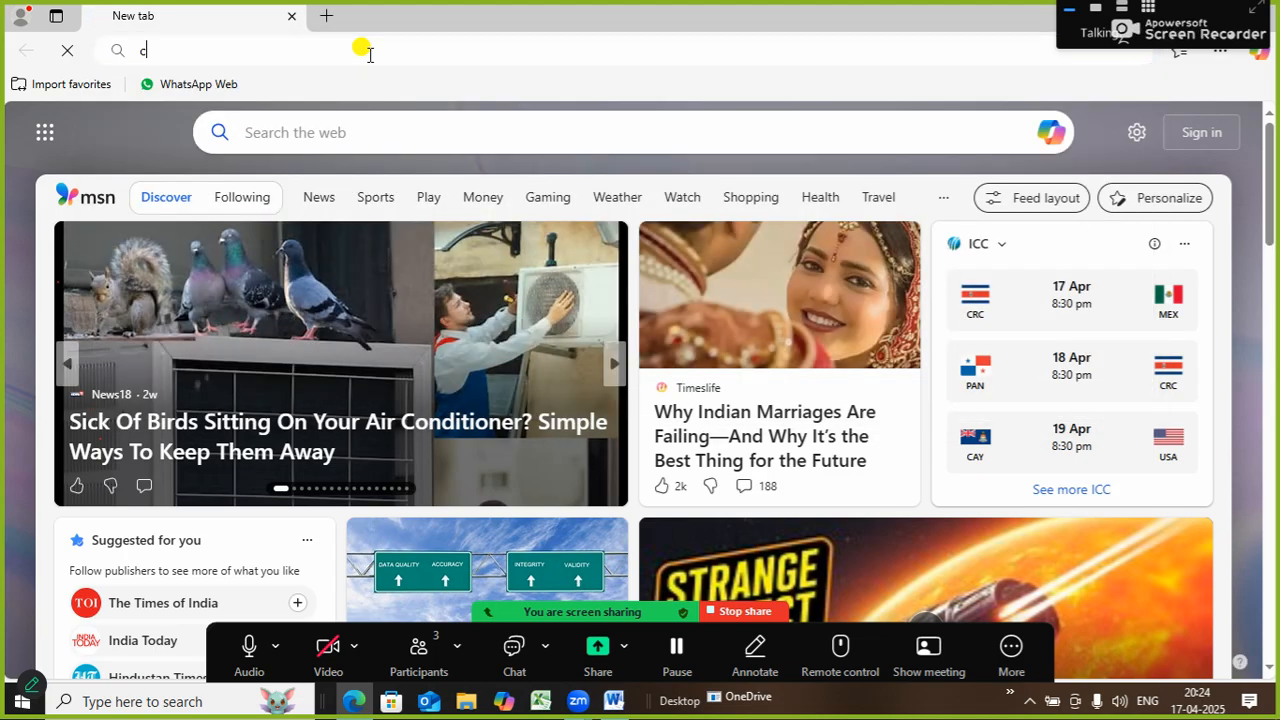
{"action": "type", "text": "ompute"}
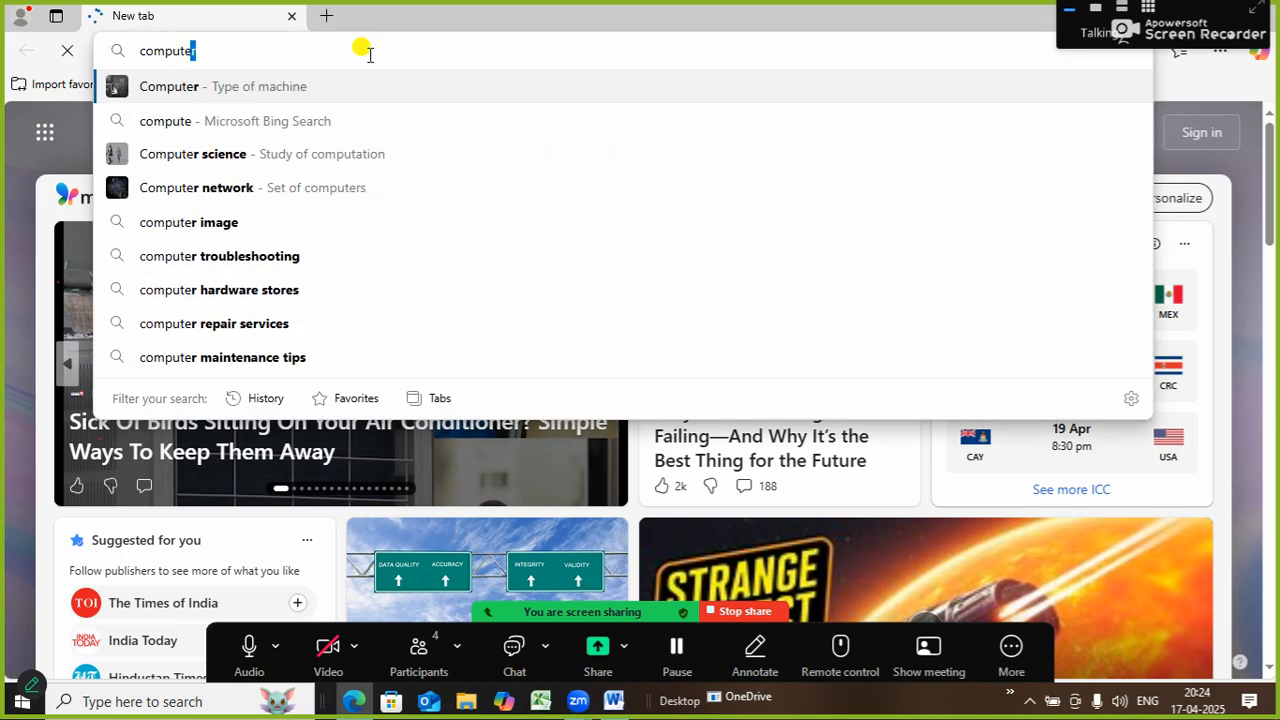
{"action": "type", "text": "r certi"}
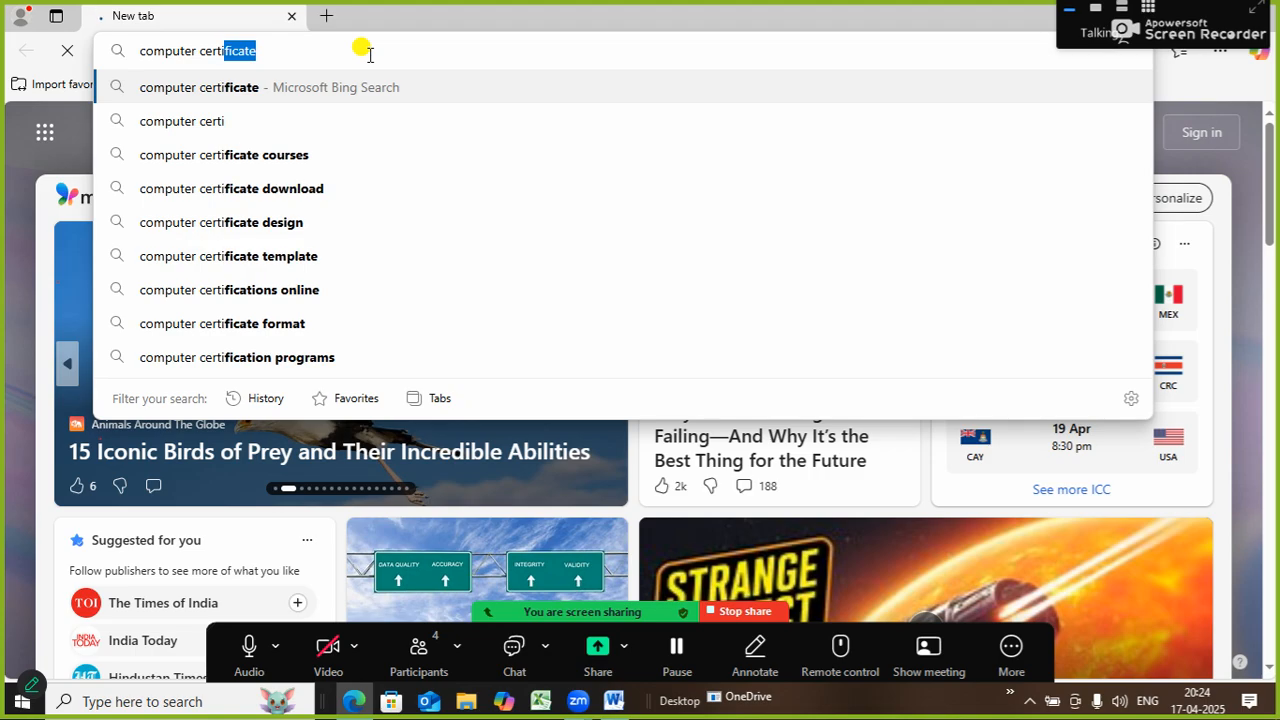
{"action": "type", "text": "ficate"}
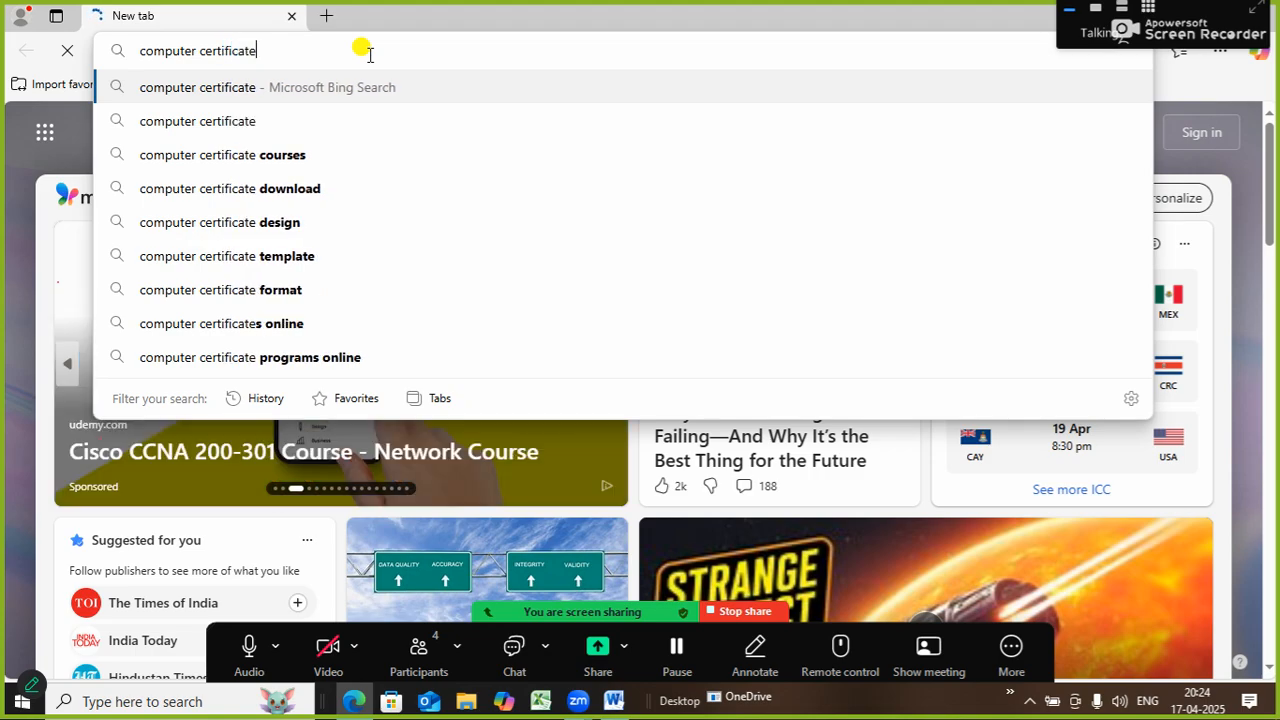
{"action": "key", "text": "Return"}
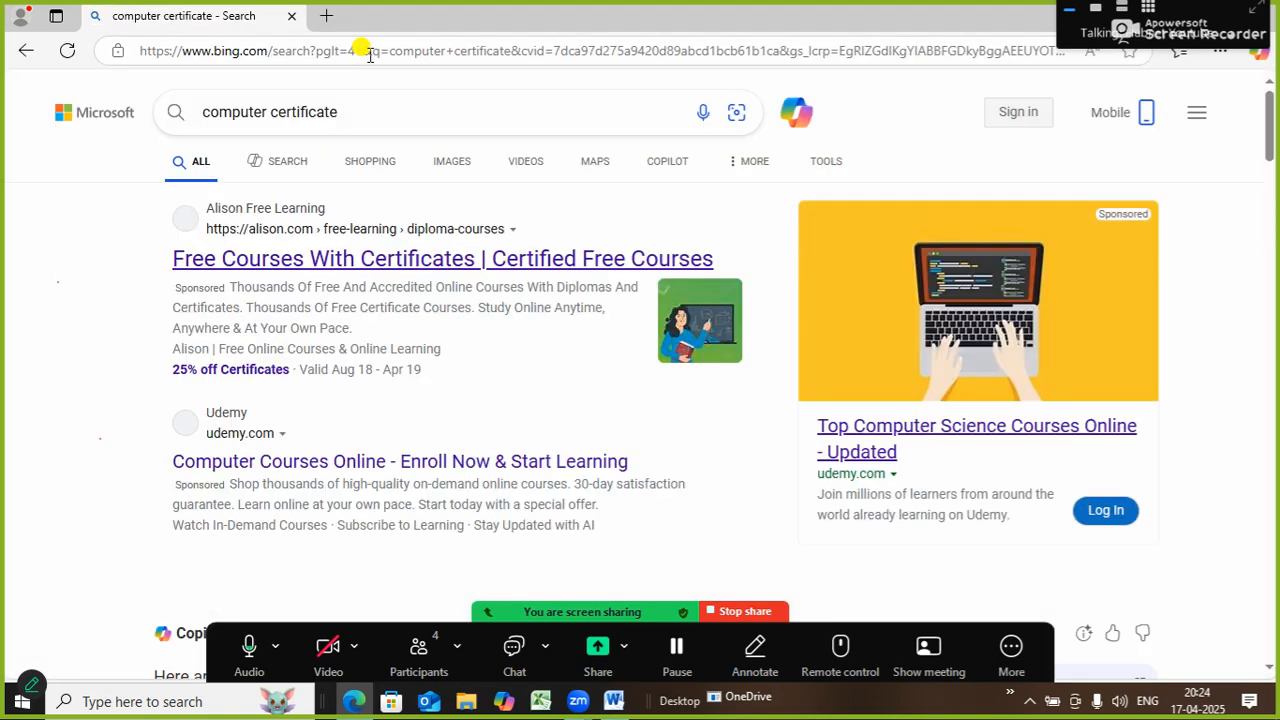
{"action": "left_click", "coordinate": [451, 162]}
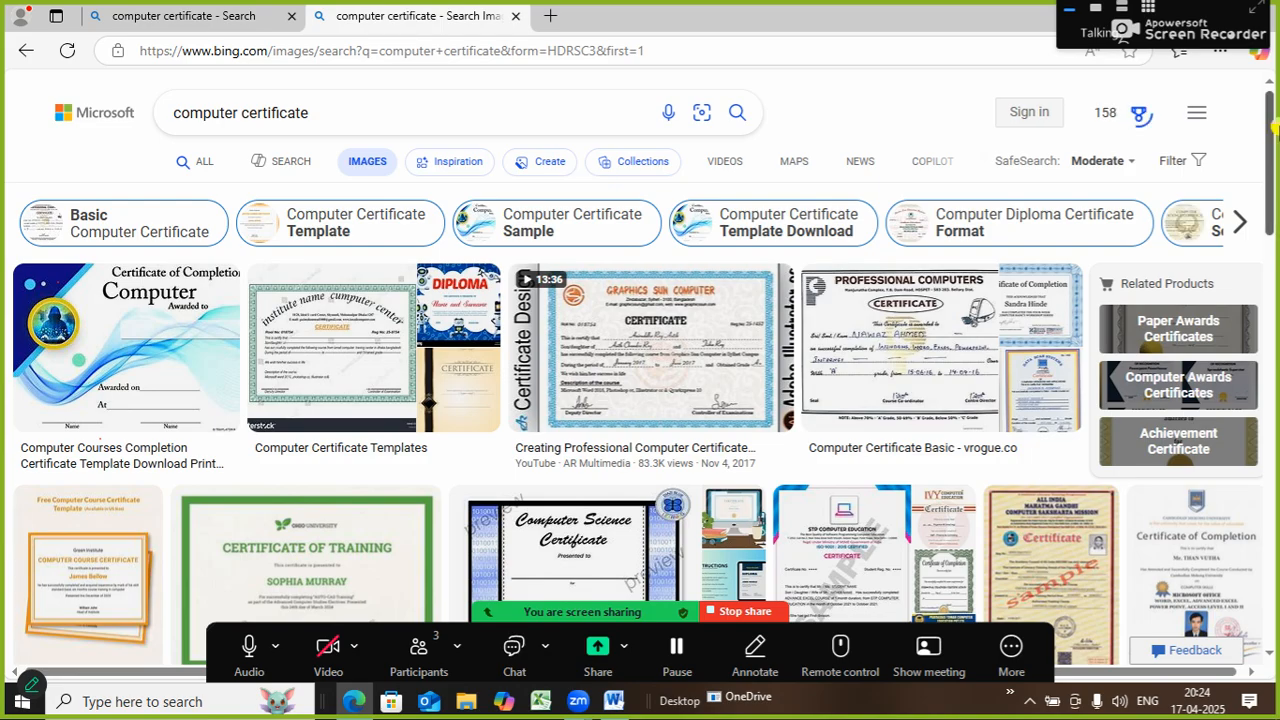
Step: Scroll through the certificate image results for design ideas, then restore the browser window to a smaller size
{"action": "left_click_drag", "start_coordinate": [1268, 158], "coordinate": [1275, 321]}
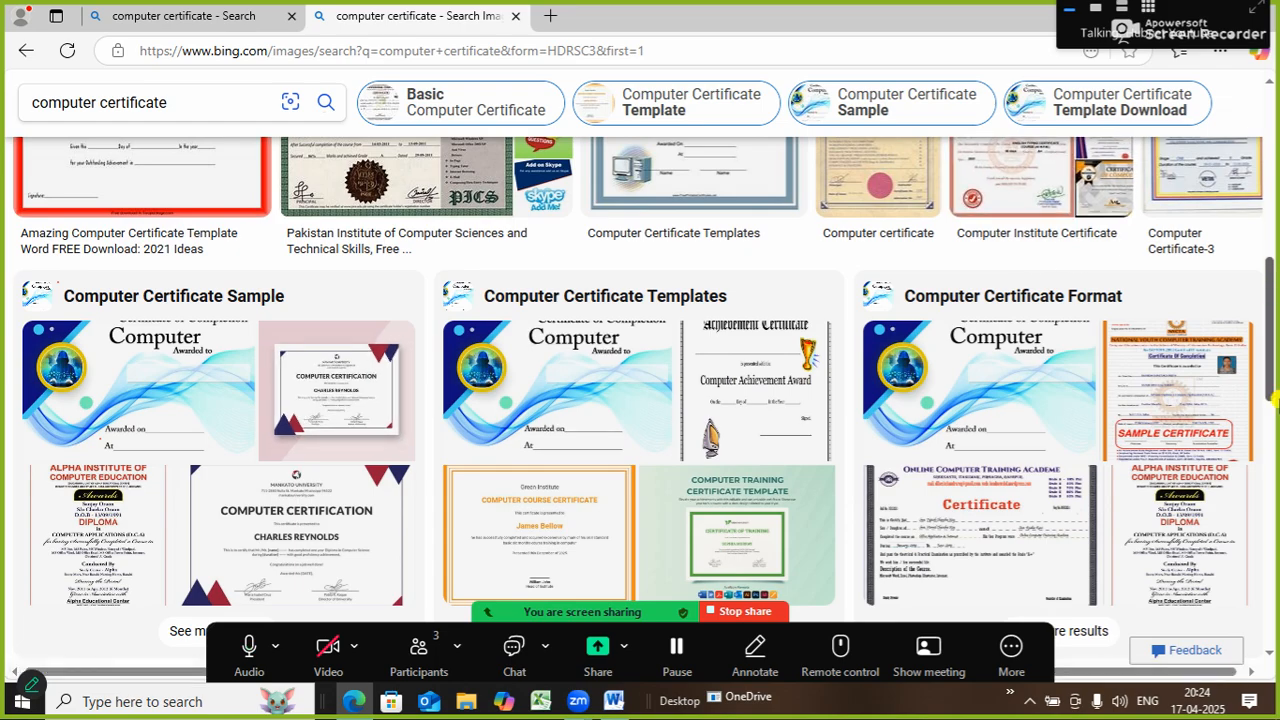
{"action": "left_click_drag", "start_coordinate": [1273, 395], "coordinate": [1274, 512]}
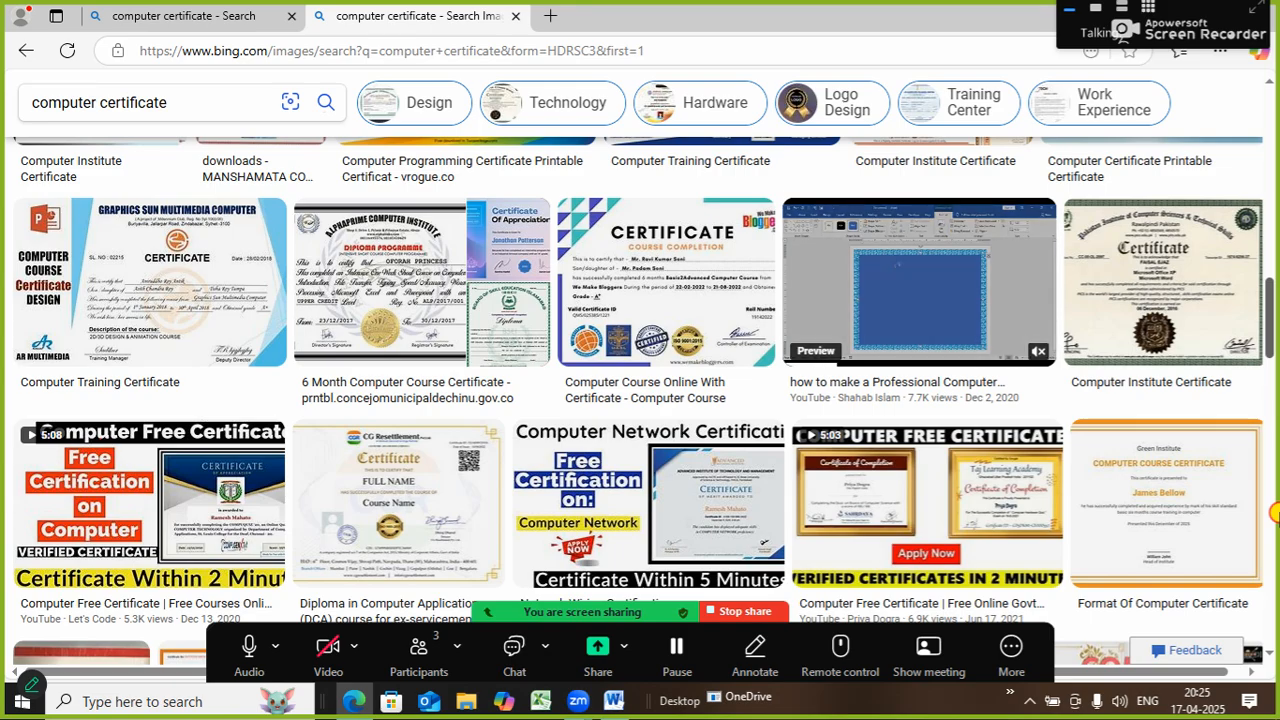
{"action": "left_click_drag", "start_coordinate": [1274, 512], "coordinate": [1275, 718]}
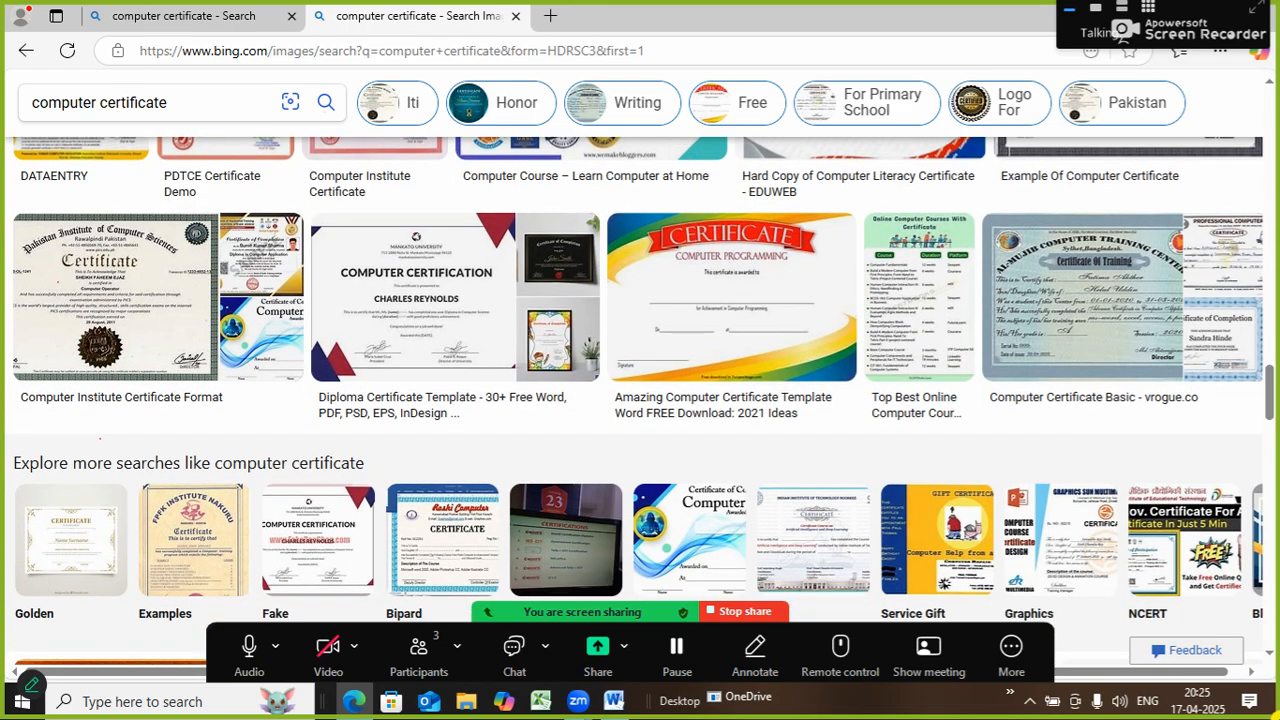
{"action": "left_click_drag", "start_coordinate": [1270, 380], "coordinate": [1271, 440]}
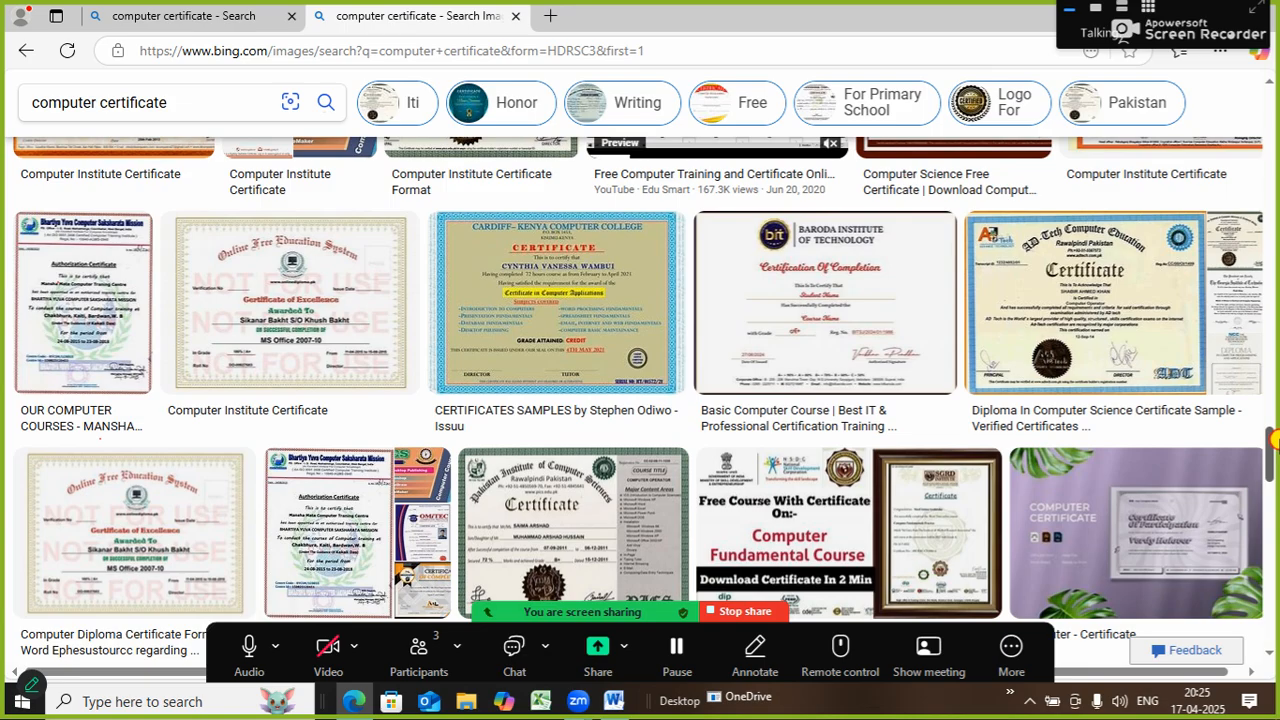
{"action": "left_click_drag", "start_coordinate": [1271, 440], "coordinate": [1271, 487]}
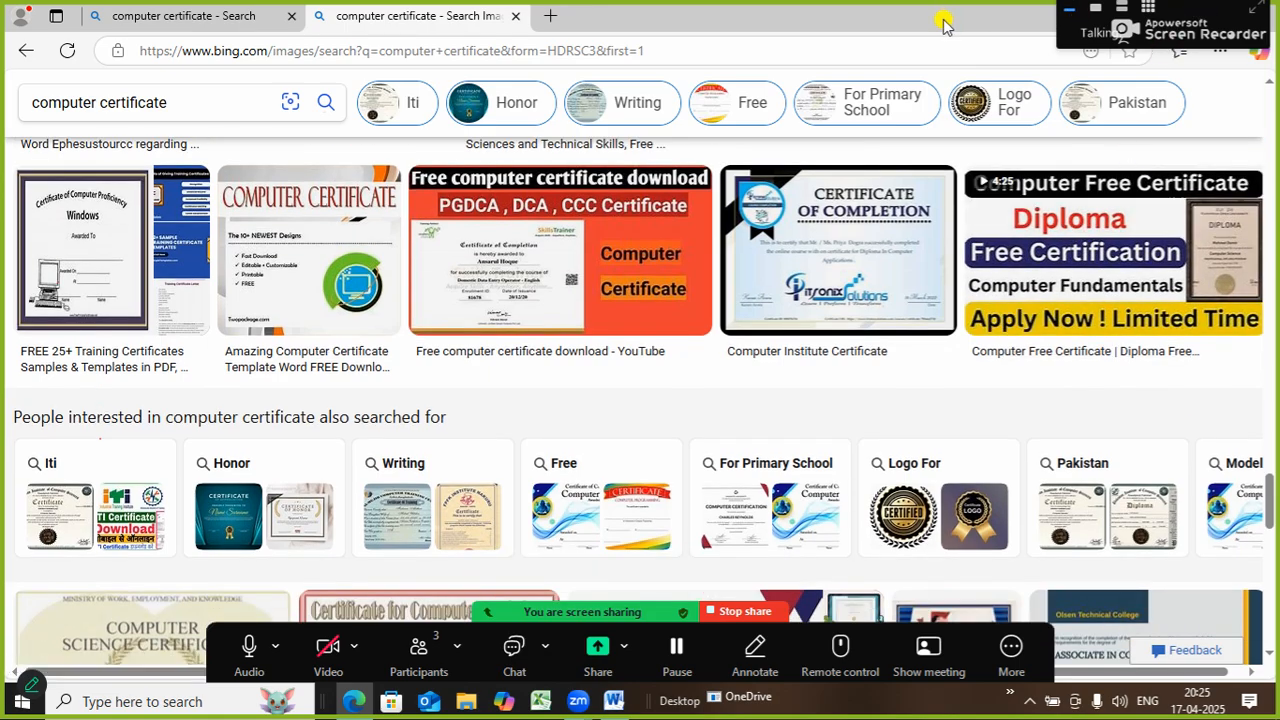
{"action": "left_click_drag", "start_coordinate": [944, 19], "coordinate": [923, 126]}
Step: Back in Word, Ctrl-drag a copy of the corner triangle down-right to widen the blue band
{"action": "left_click", "coordinate": [1047, 115]}
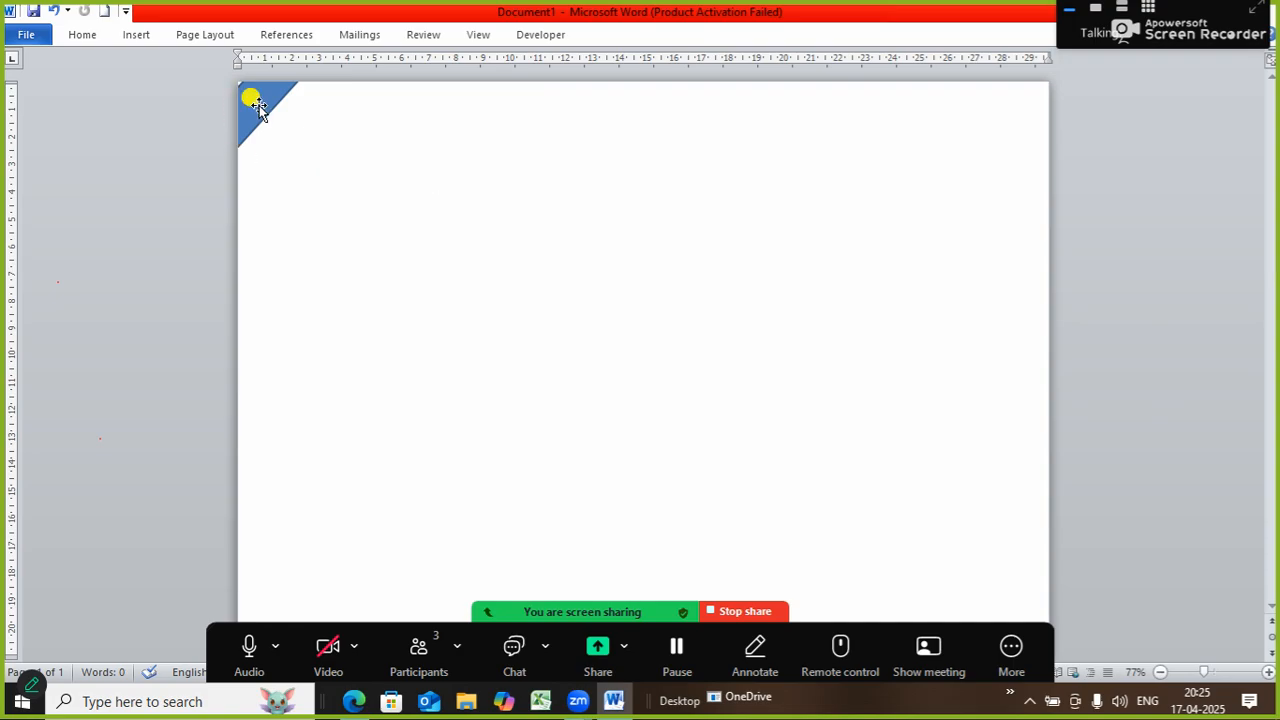
{"action": "mouse_move", "coordinate": [258, 108]}
{"action": "left_mouse_down"}
{"action": "mouse_move", "coordinate": [311, 149]}
{"action": "mouse_move", "coordinate": [290, 160]}
{"action": "mouse_move", "coordinate": [280, 146]}
{"action": "left_mouse_up"}
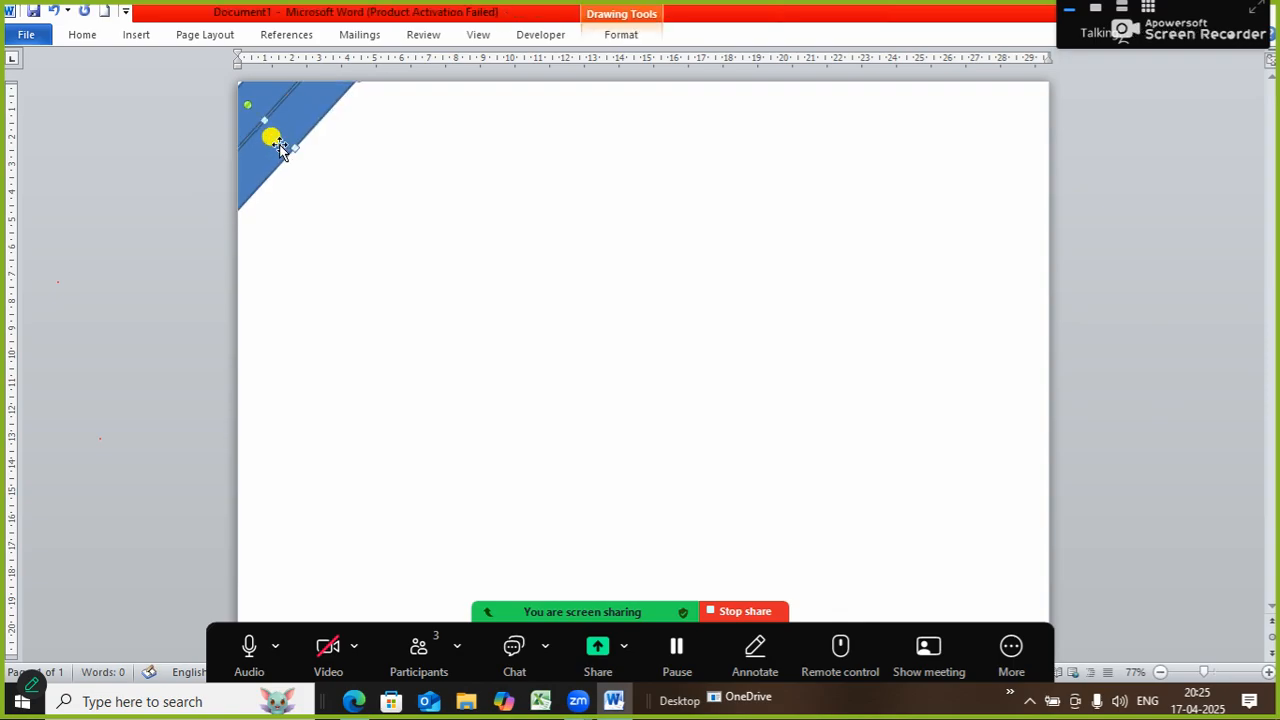
{"action": "left_click", "coordinate": [258, 97]}
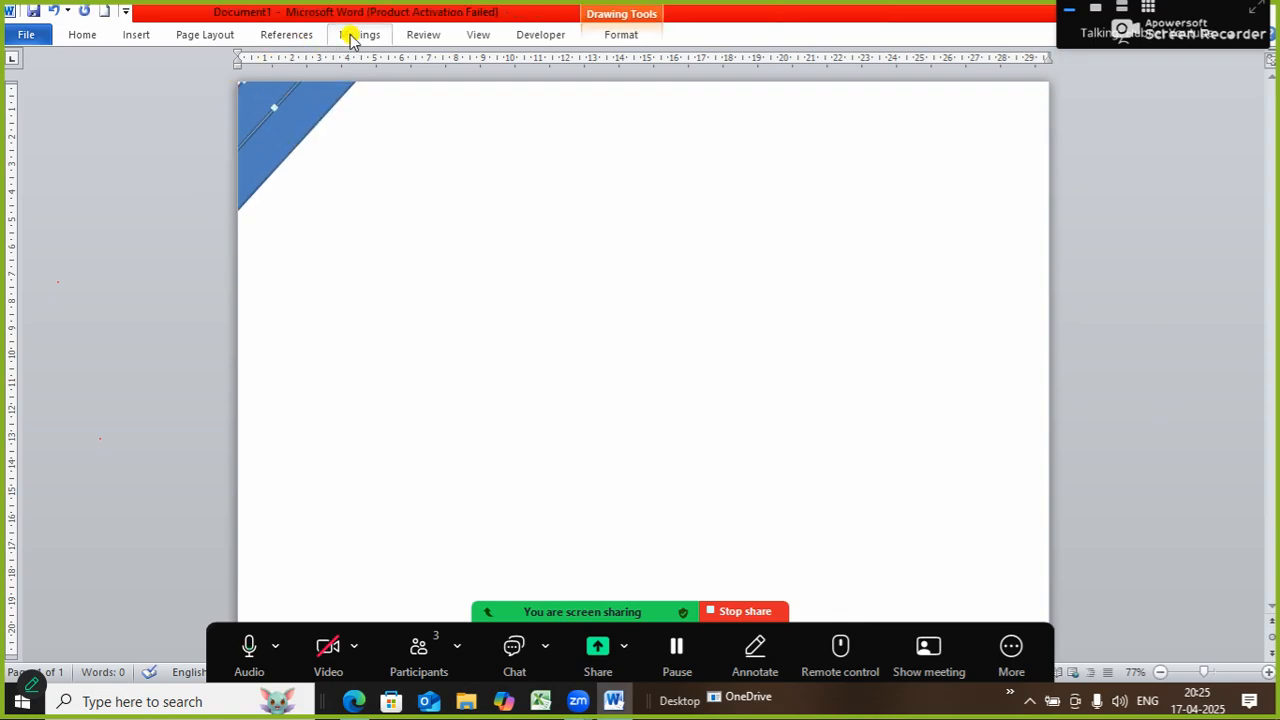
Step: Set Shape Outline to No Outline on both the corner triangle and the blue band
{"action": "left_click", "coordinate": [621, 34]}
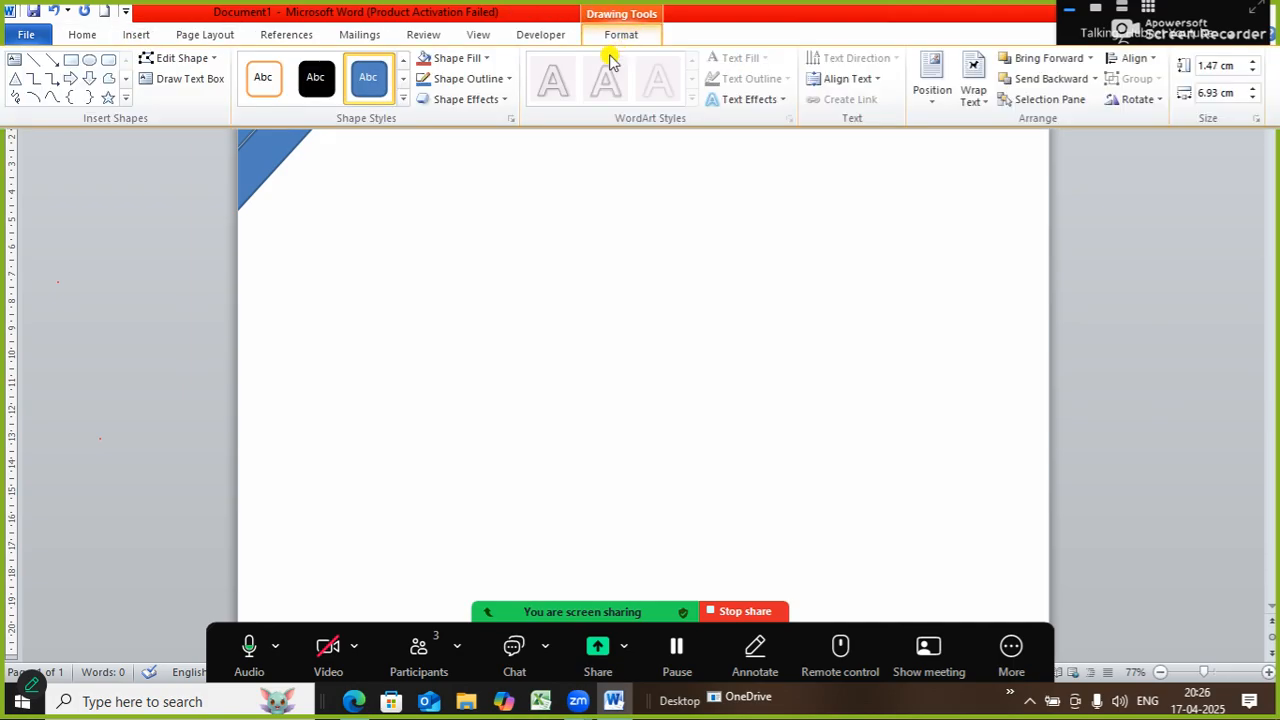
{"action": "left_click", "coordinate": [505, 80]}
{"action": "left_click", "coordinate": [443, 232]}
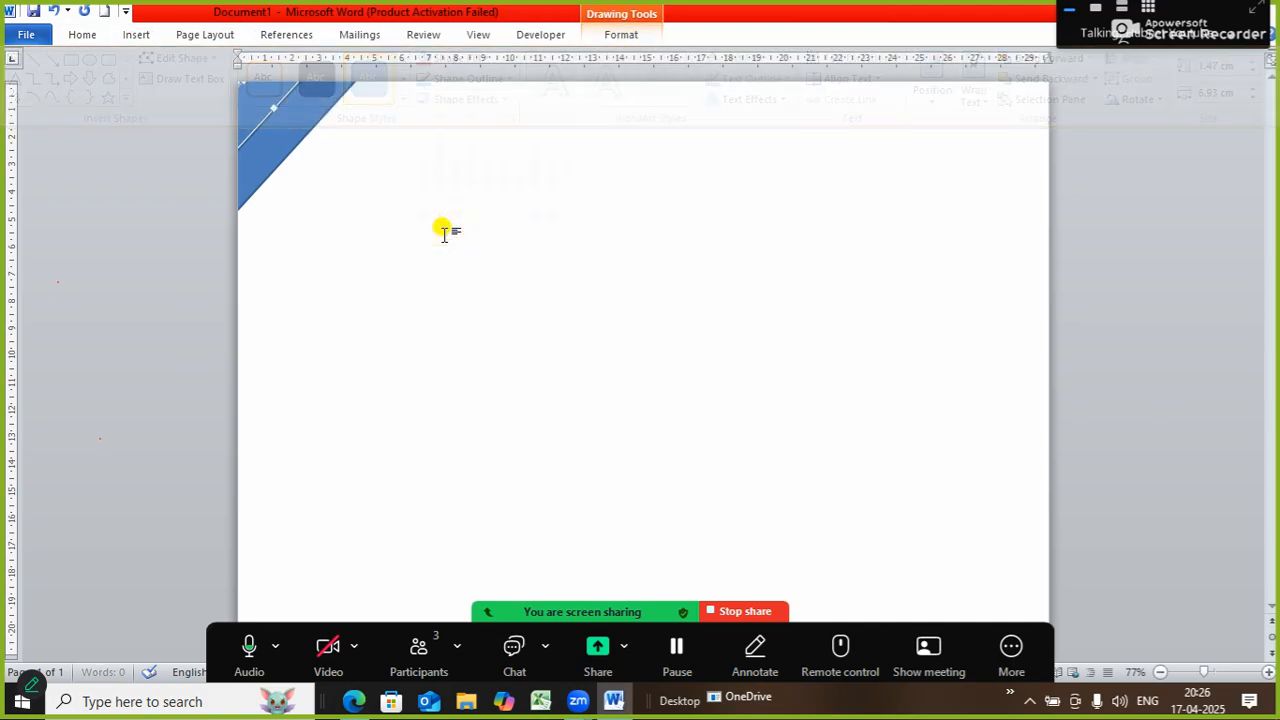
{"action": "left_click", "coordinate": [277, 143]}
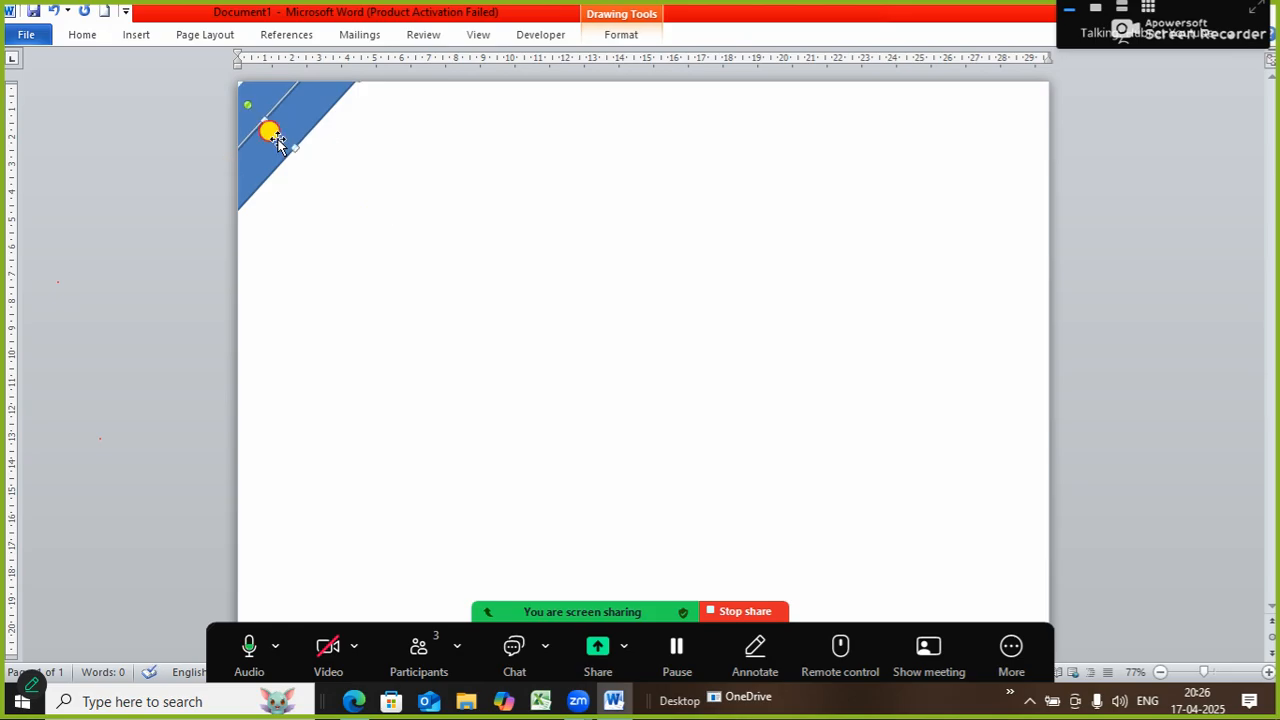
{"action": "left_click", "coordinate": [621, 40]}
{"action": "left_click", "coordinate": [505, 79]}
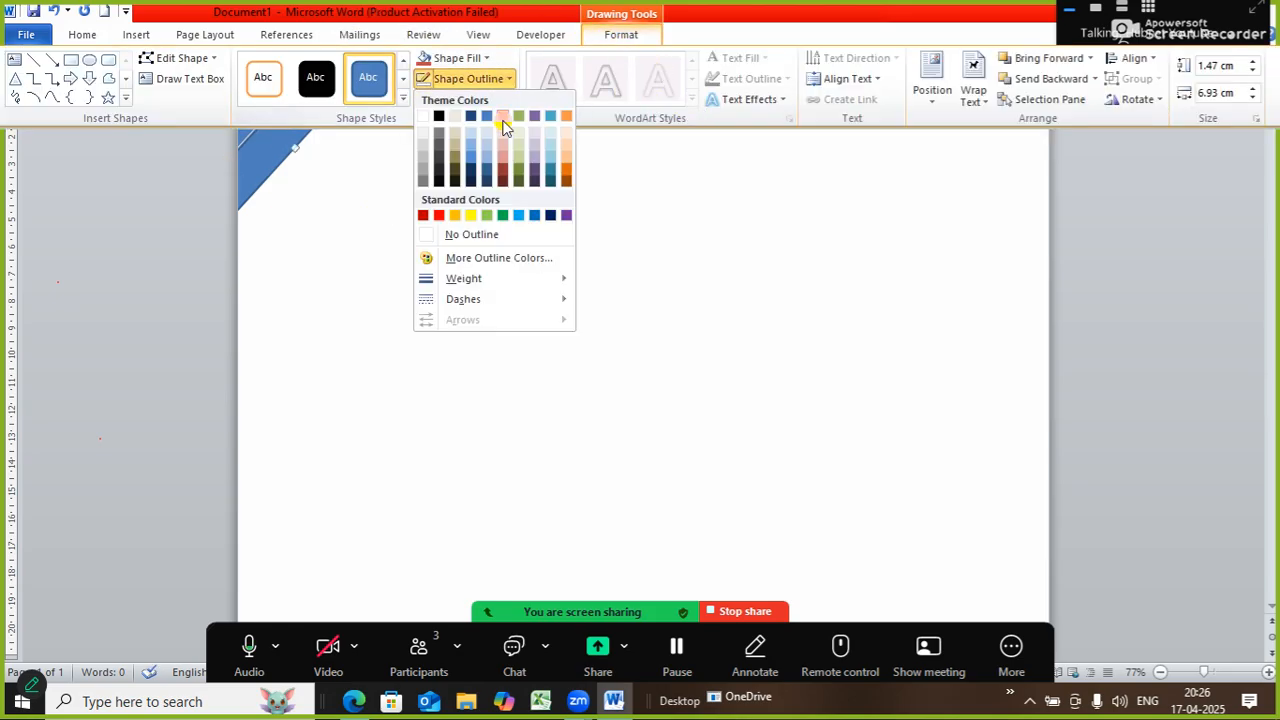
{"action": "left_click", "coordinate": [432, 234]}
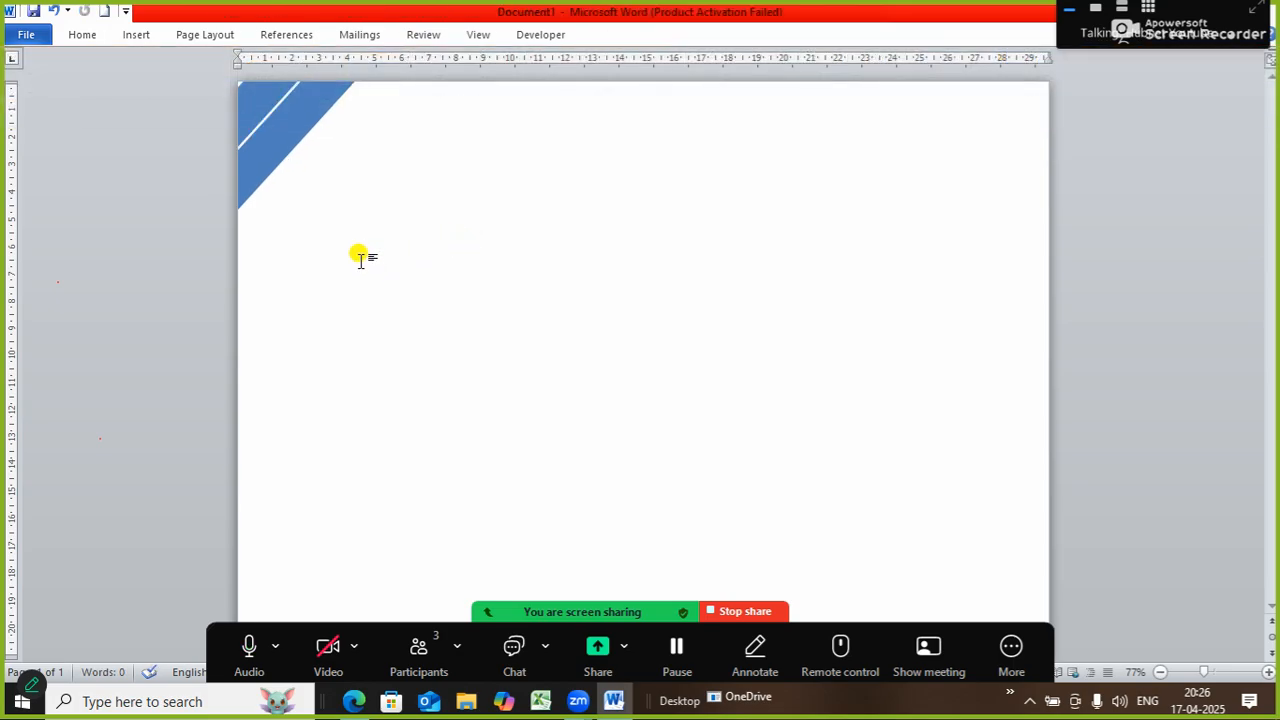
Step: Duplicate the band further down-right and stretch it to the page's top and left edges
{"action": "left_click", "coordinate": [245, 107]}
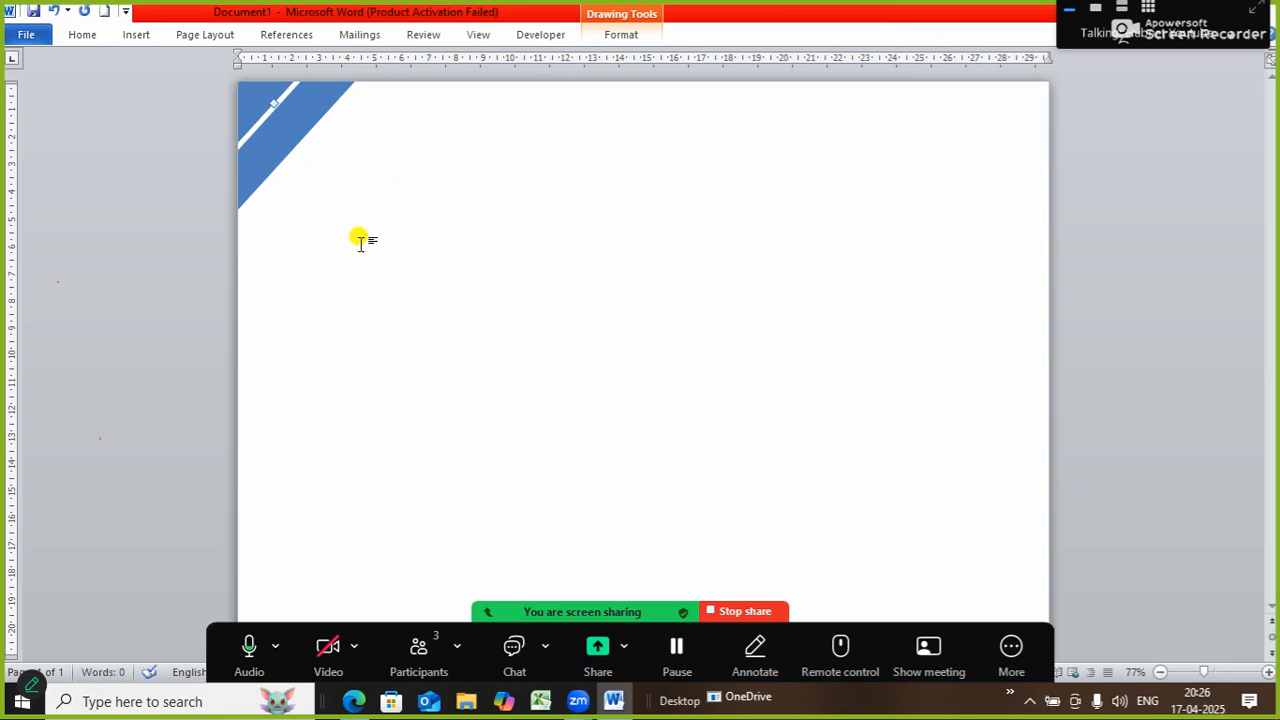
{"action": "left_click_drag", "start_coordinate": [267, 147], "coordinate": [315, 186]}
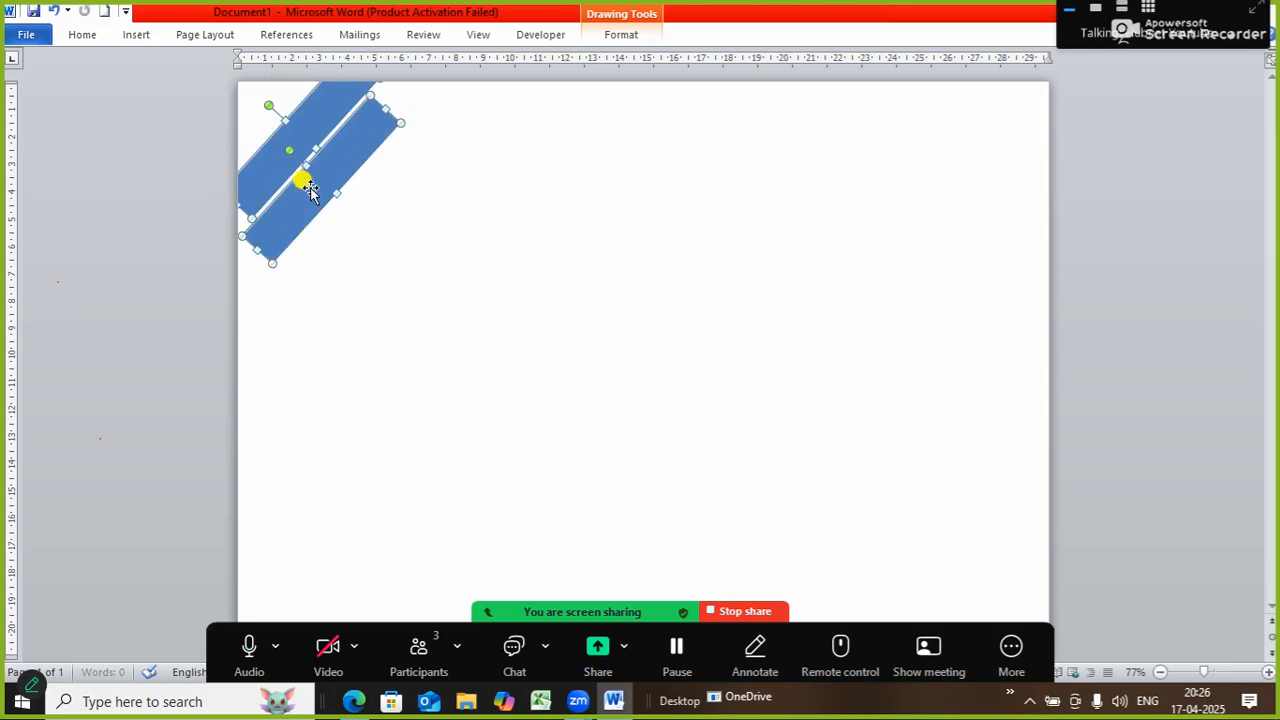
{"action": "key", "text": "ctrl+z"}
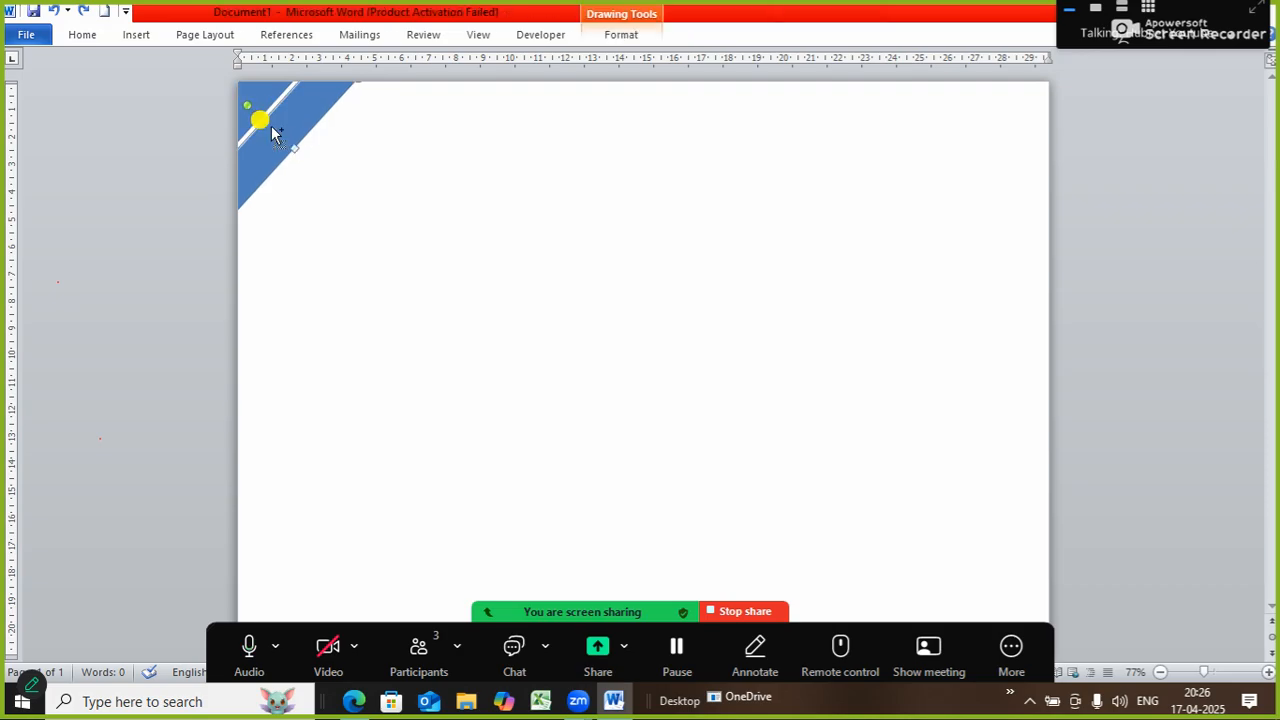
{"action": "left_click_drag", "start_coordinate": [272, 133], "coordinate": [305, 153]}
{"action": "left_click_drag", "start_coordinate": [376, 92], "coordinate": [405, 65]}
{"action": "left_click_drag", "start_coordinate": [245, 228], "coordinate": [212, 258]}
{"action": "left_click", "coordinate": [381, 280]}
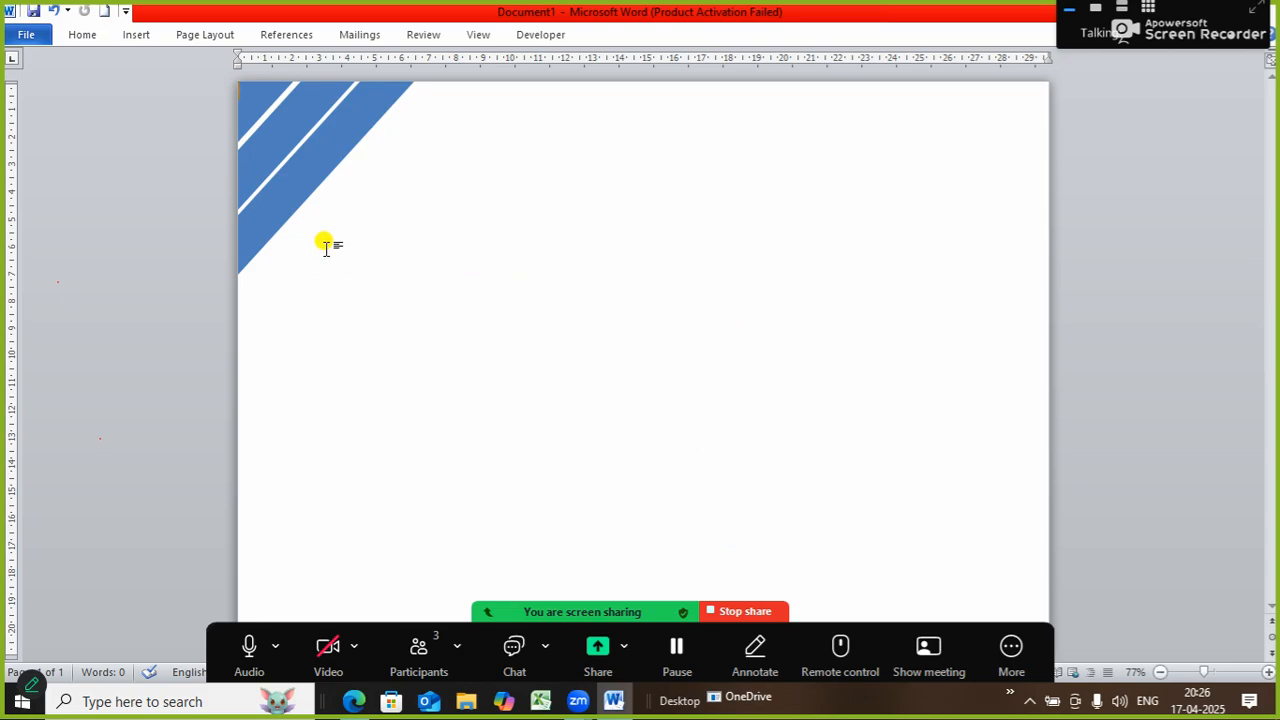
Step: Copy the top-left bands, rotate the copy, and move it toward the bottom-right corner
{"action": "left_click", "coordinate": [488, 613]}
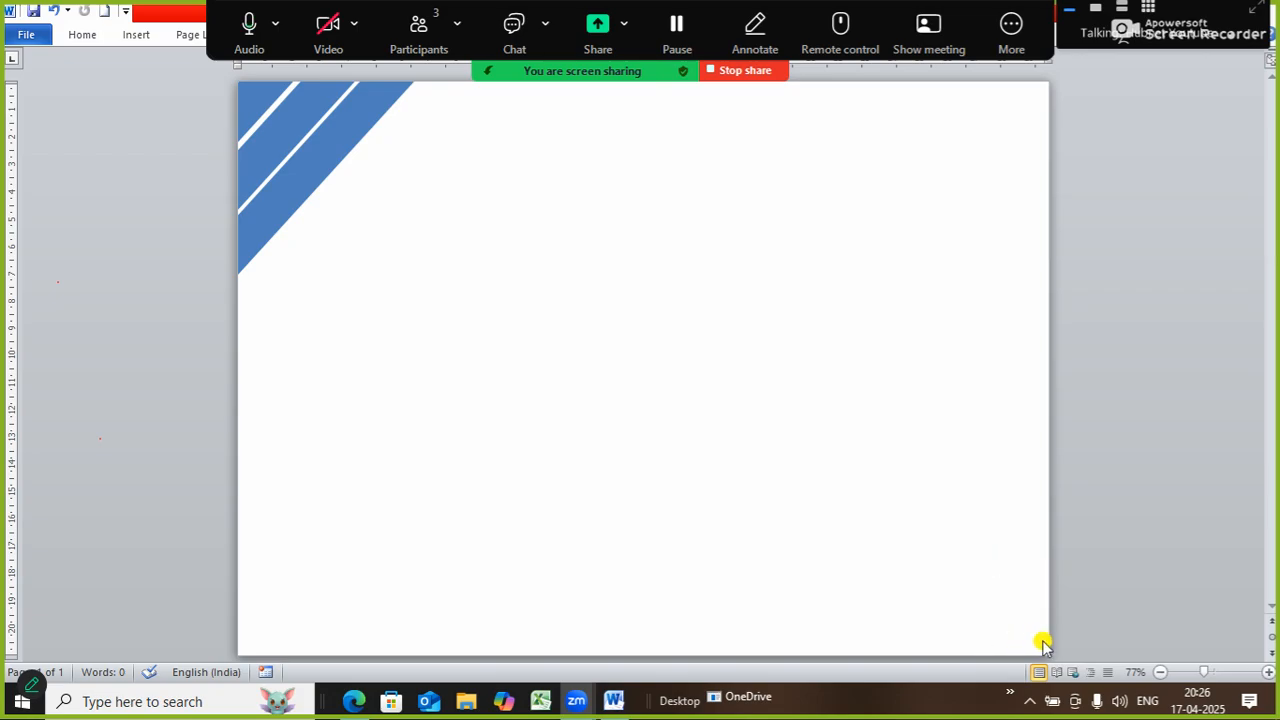
{"action": "left_click", "coordinate": [251, 114]}
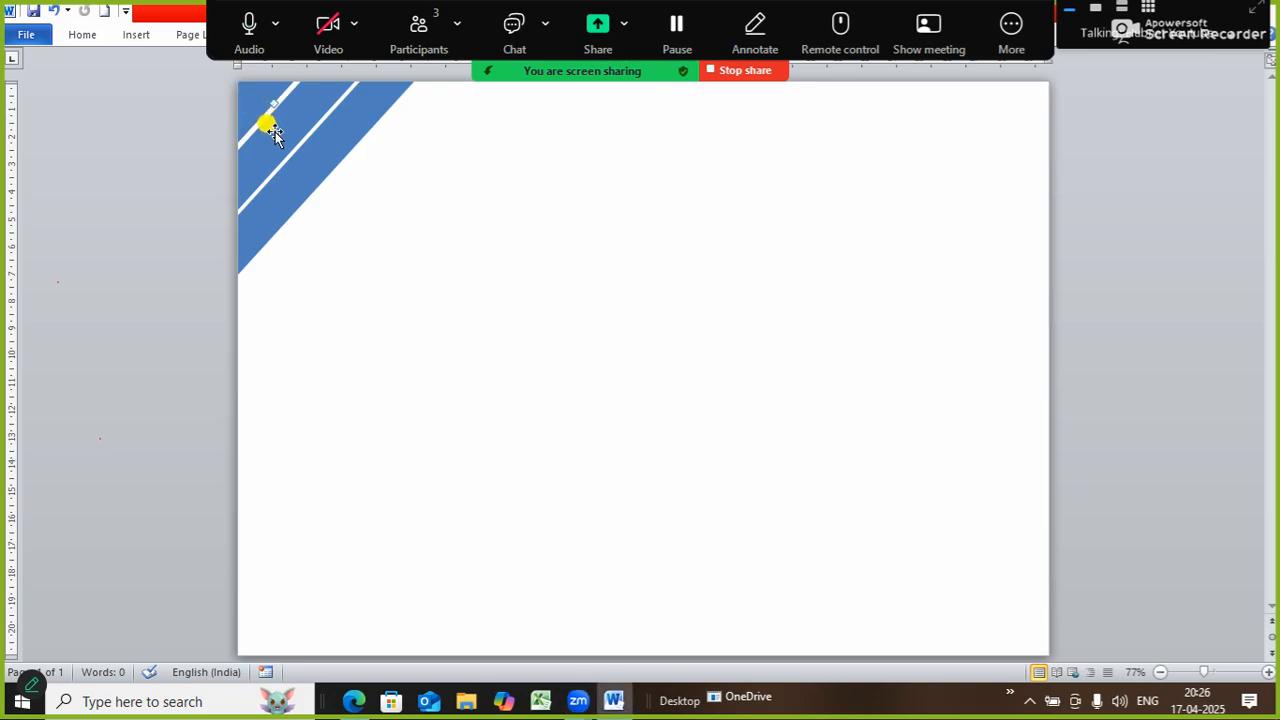
{"action": "left_click", "coordinate": [265, 120]}
{"action": "left_click", "coordinate": [308, 177], "text": "shift"}
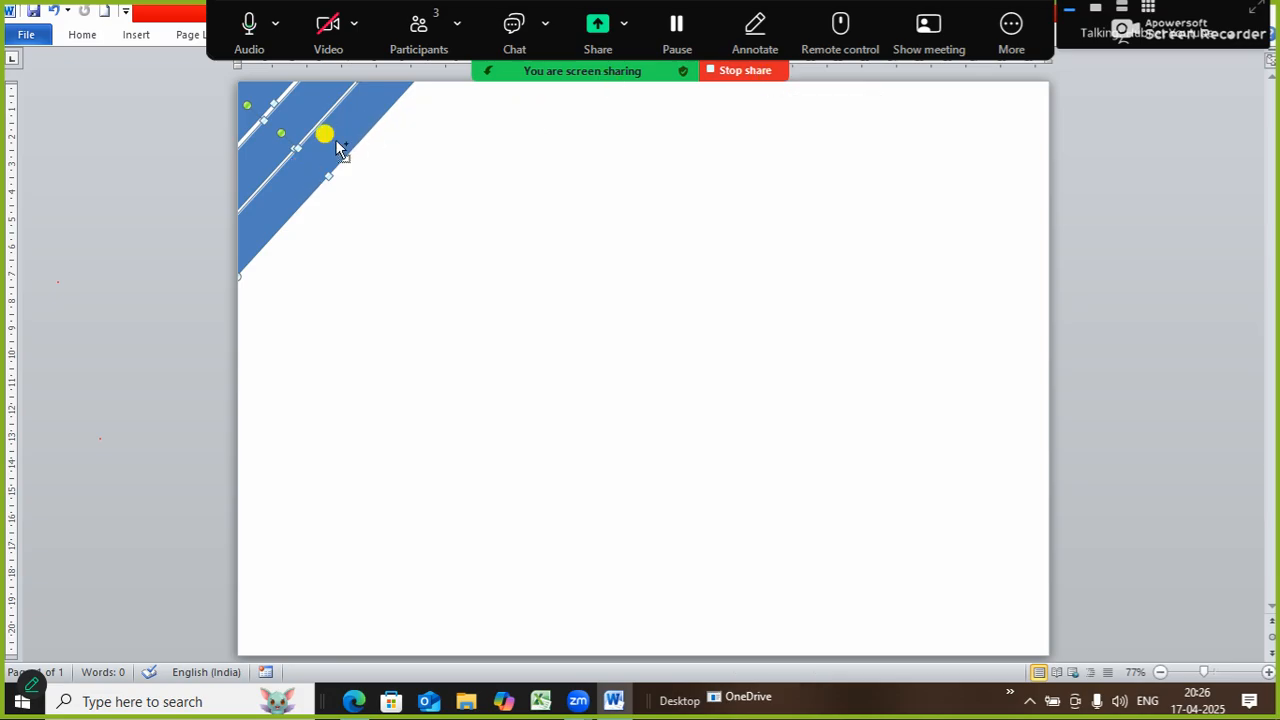
{"action": "left_click_drag", "start_coordinate": [337, 148], "coordinate": [686, 329]}
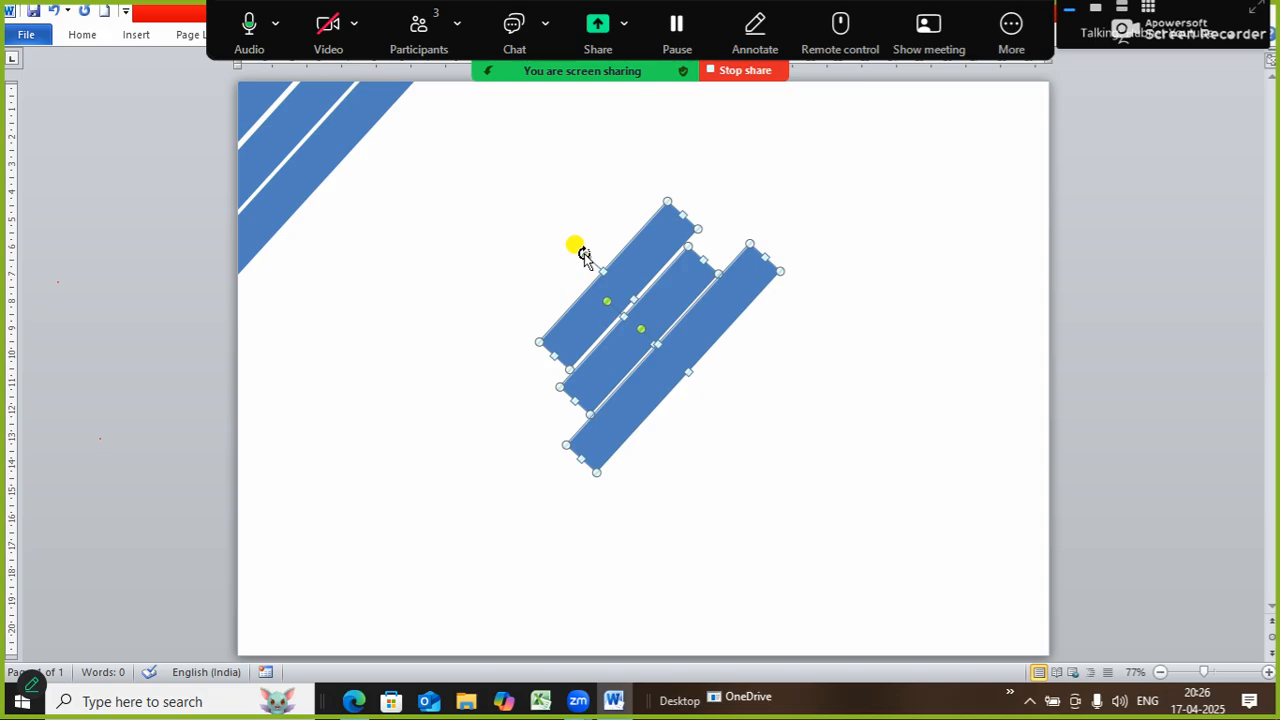
{"action": "left_click_drag", "start_coordinate": [584, 254], "coordinate": [931, 529]}
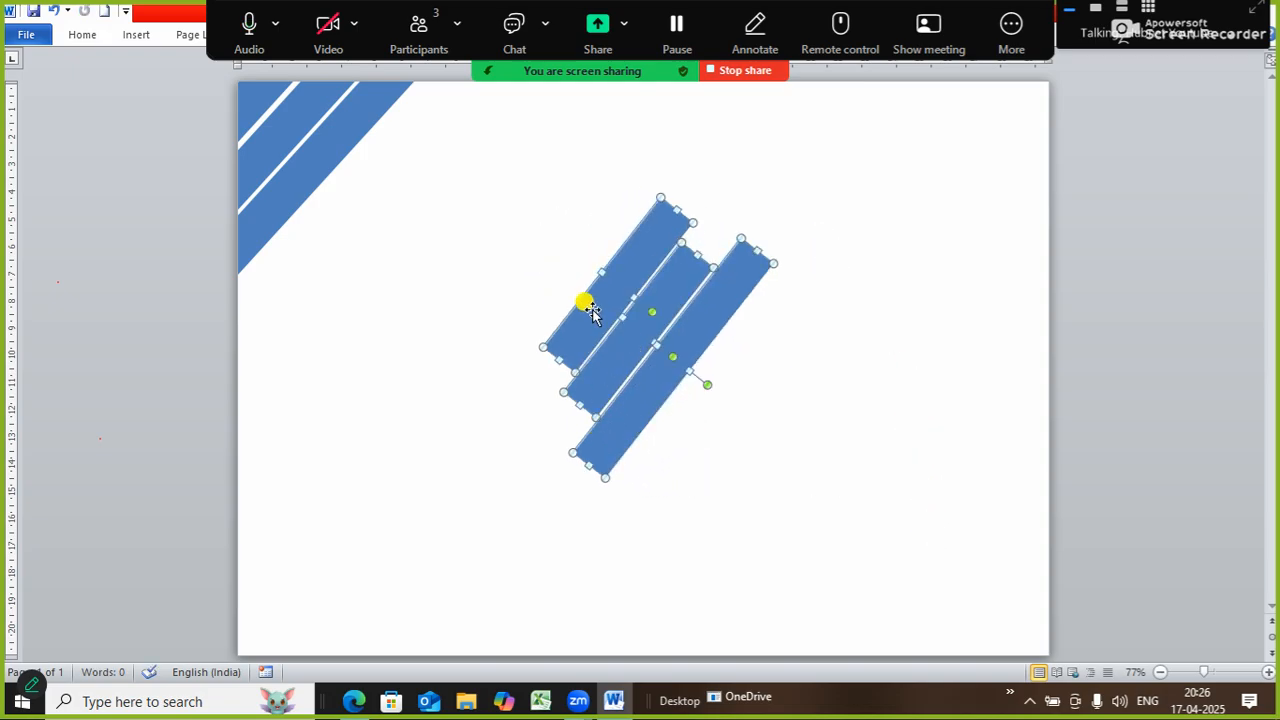
{"action": "left_click_drag", "start_coordinate": [592, 311], "coordinate": [597, 311]}
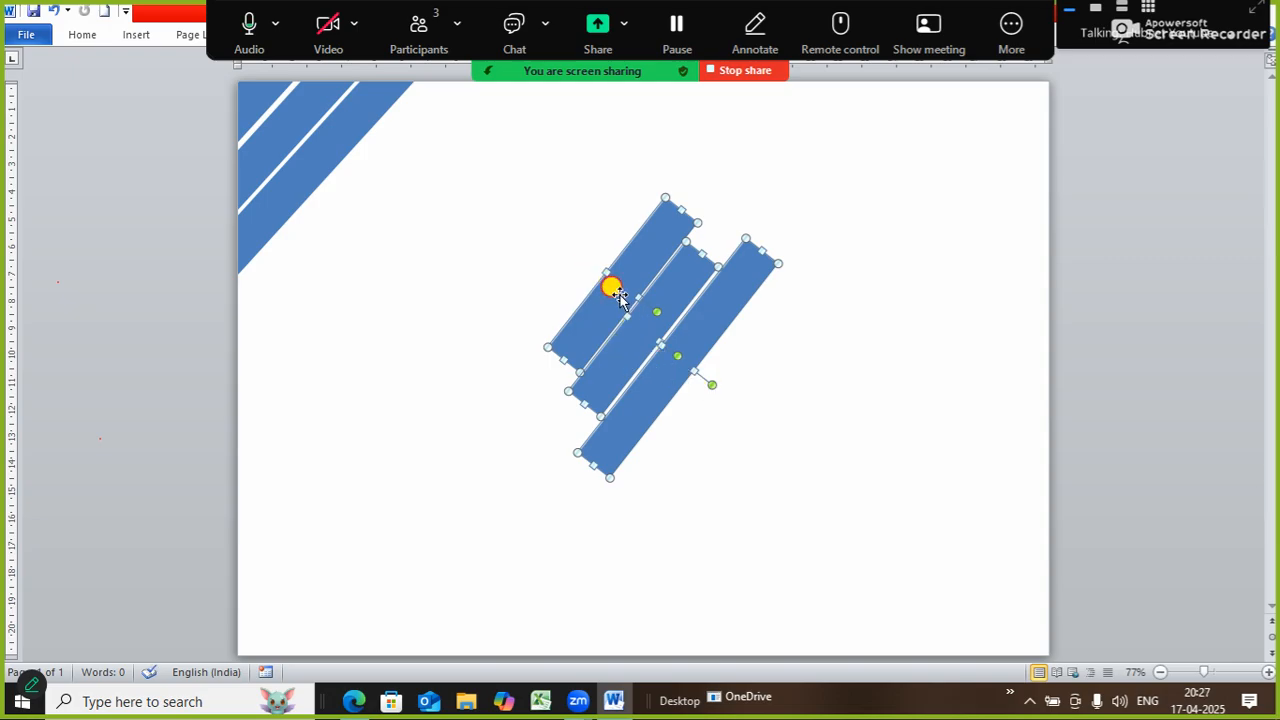
{"action": "left_click_drag", "start_coordinate": [618, 296], "coordinate": [972, 577]}
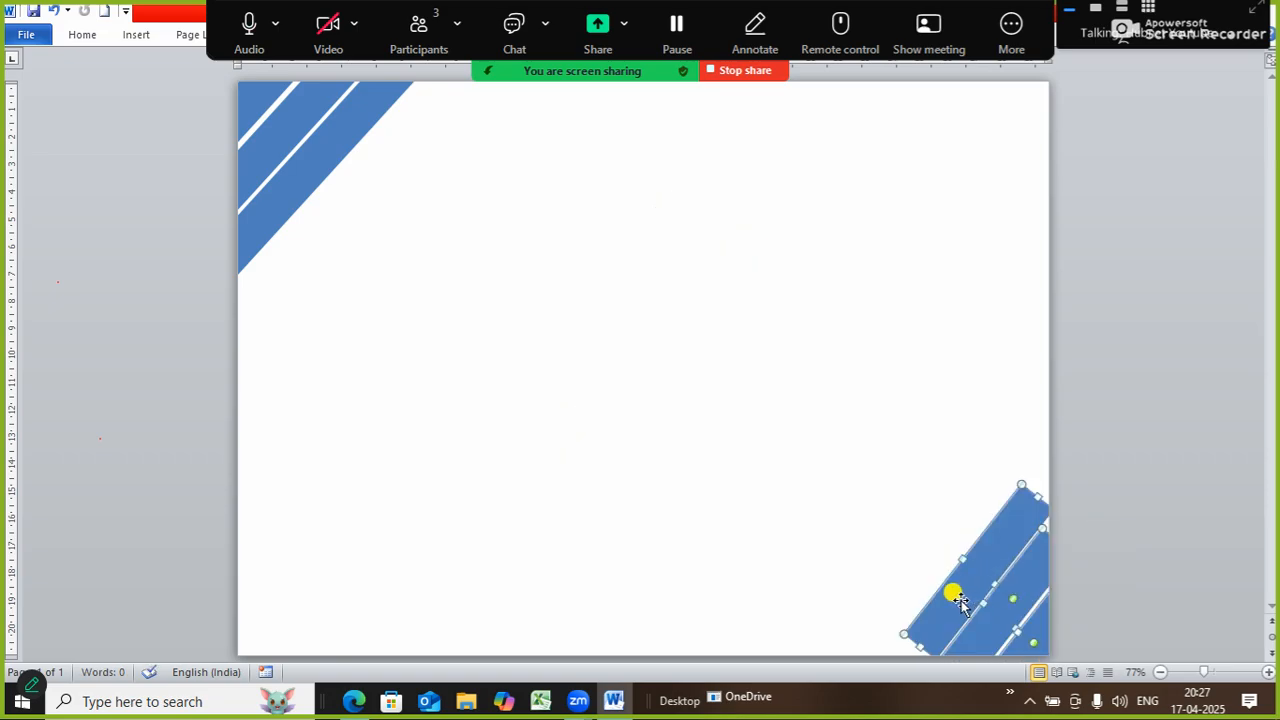
Step: Enlarge the bottom-right bands and nudge the outer stripe flush against the page edge
{"action": "left_click_drag", "start_coordinate": [915, 640], "coordinate": [888, 670]}
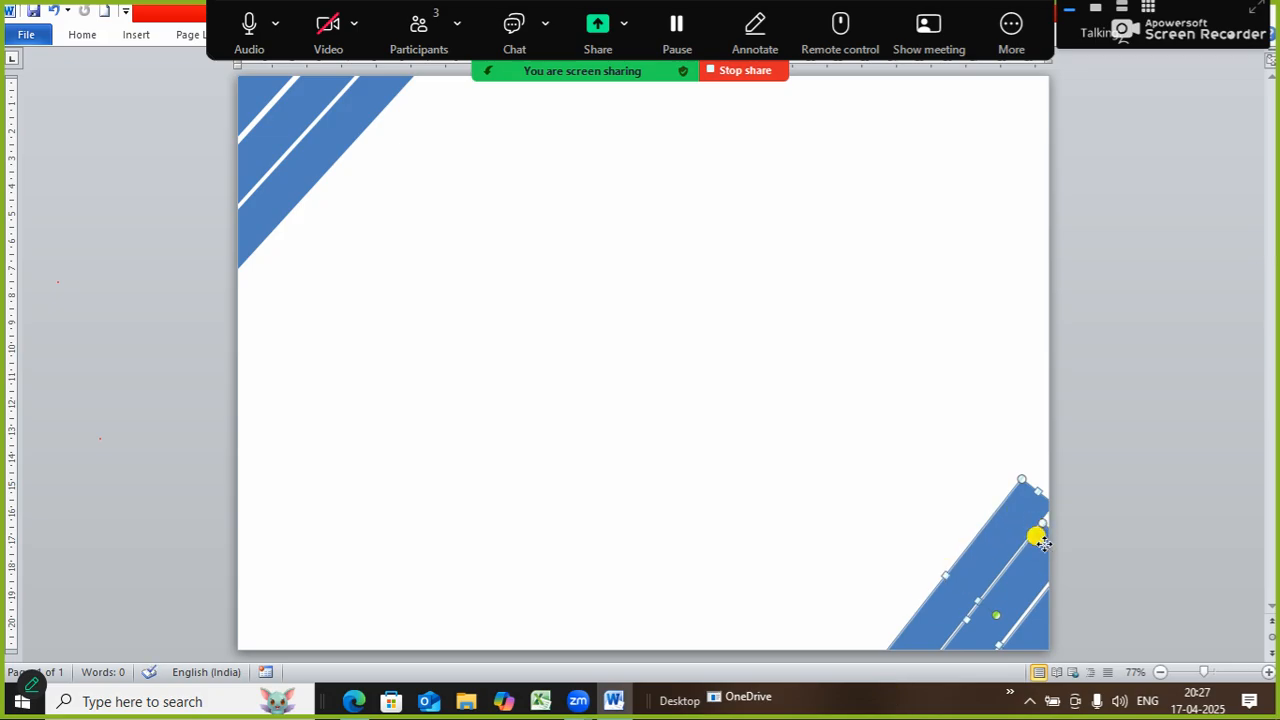
{"action": "mouse_move", "coordinate": [1042, 522]}
{"action": "left_mouse_down"}
{"action": "mouse_move", "coordinate": [1049, 506]}
{"action": "mouse_move", "coordinate": [1060, 517]}
{"action": "left_mouse_up"}
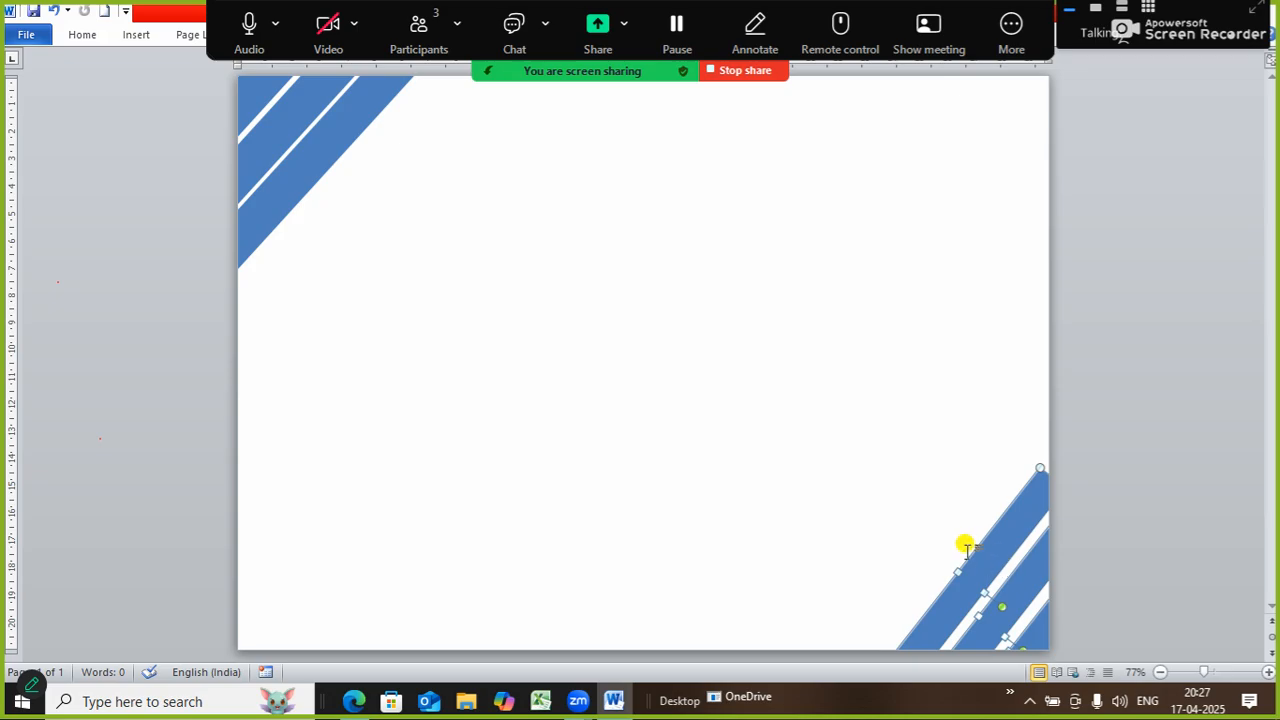
{"action": "left_click", "coordinate": [903, 505]}
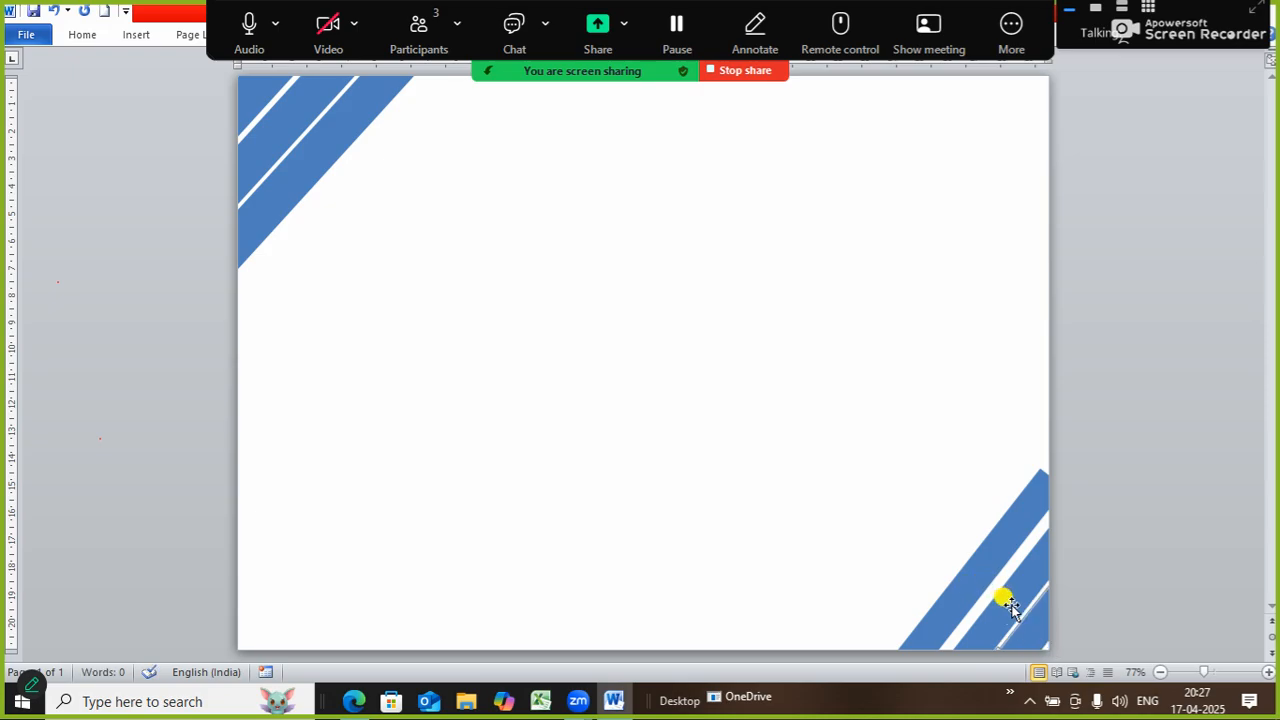
{"action": "left_click", "coordinate": [1010, 605]}
{"action": "left_click", "coordinate": [963, 578]}
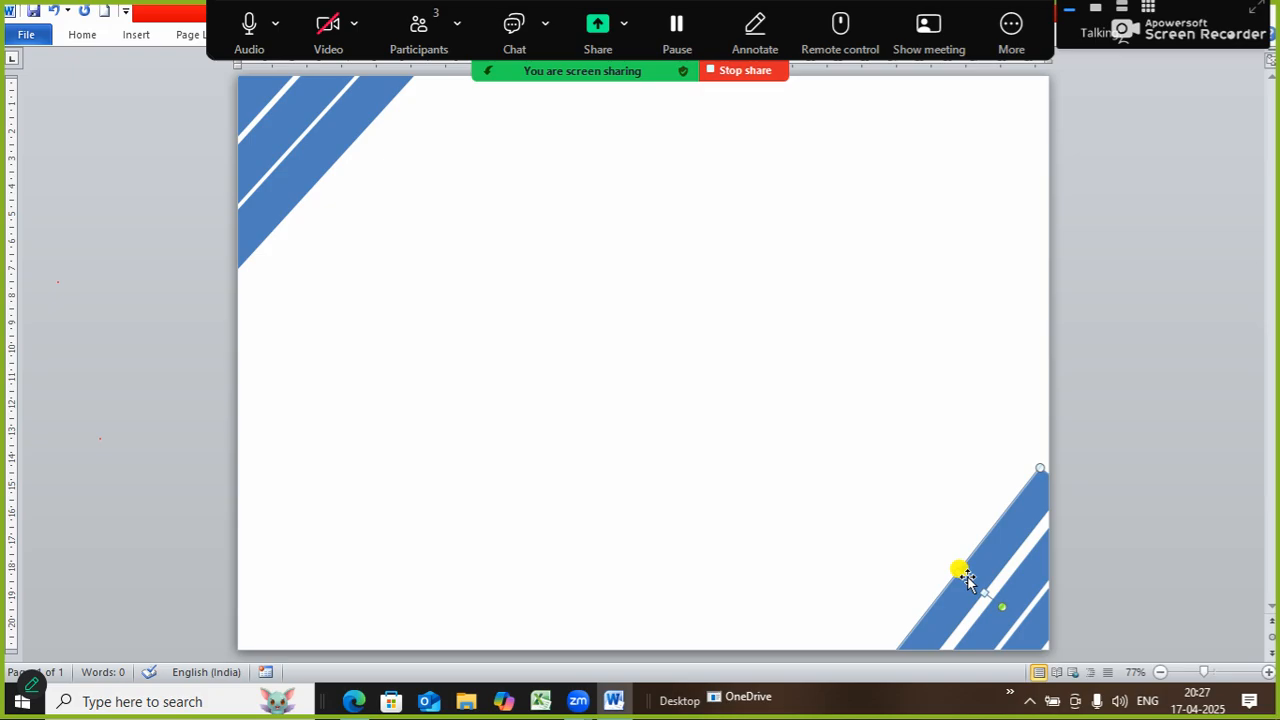
{"action": "key", "text": "Right"}
{"action": "key", "text": "Right"}
{"action": "key", "text": "Right"}
{"action": "key", "text": "Right"}
{"action": "key", "text": "Right"}
{"action": "key", "text": "Right"}
{"action": "key", "text": "Right"}
{"action": "key", "text": "Right"}
{"action": "key", "text": "Right"}
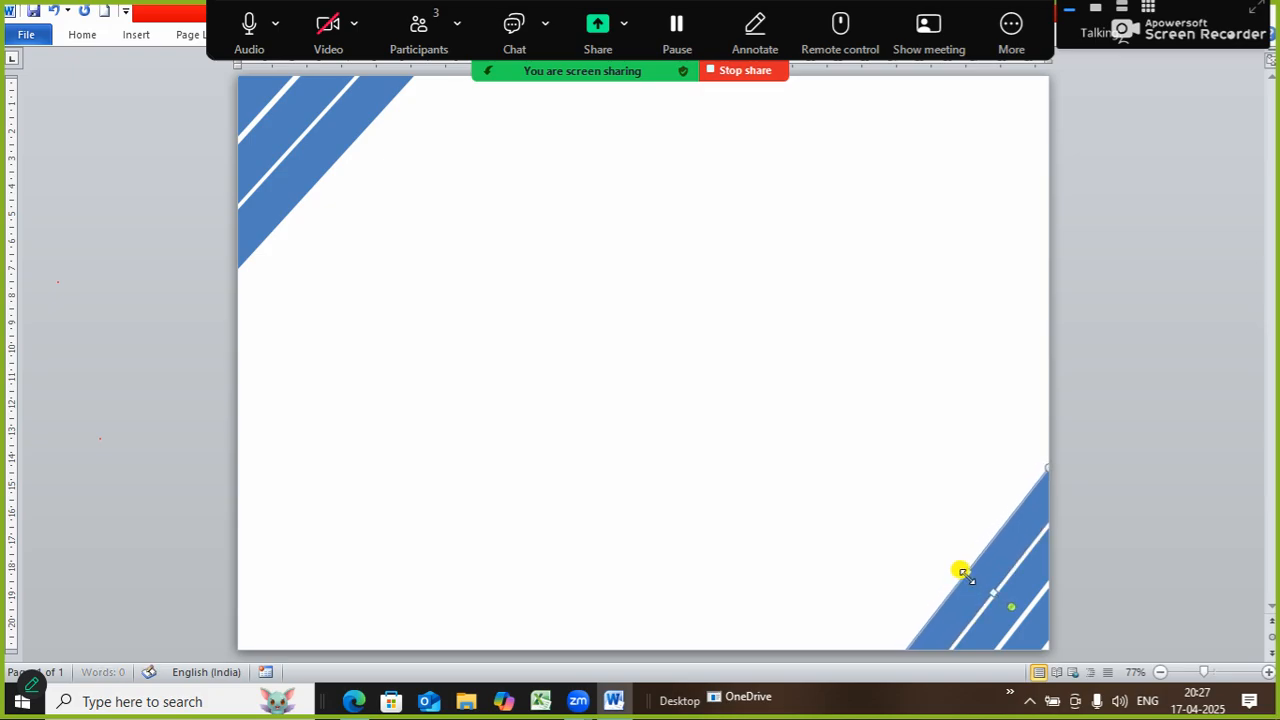
{"action": "left_click", "coordinate": [902, 396]}
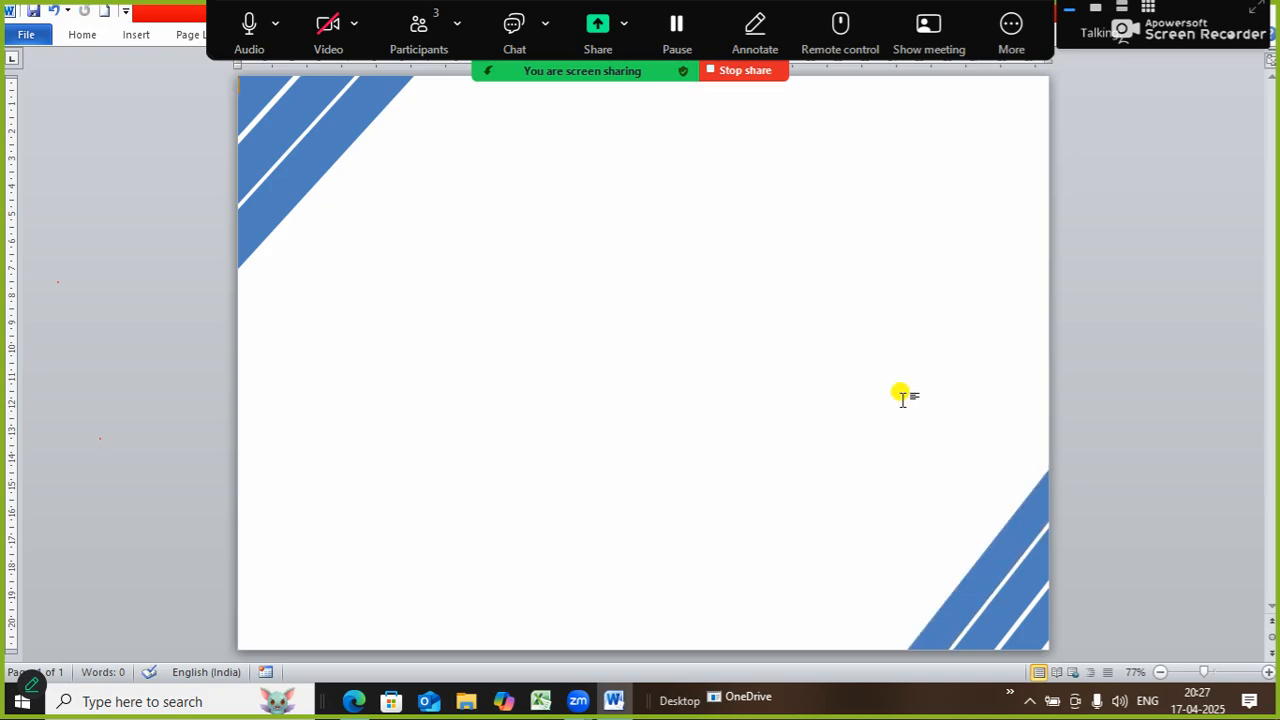
Step: Reposition the white lines in the top-left band so the stripes are evenly separated
{"action": "left_click", "coordinate": [253, 140]}
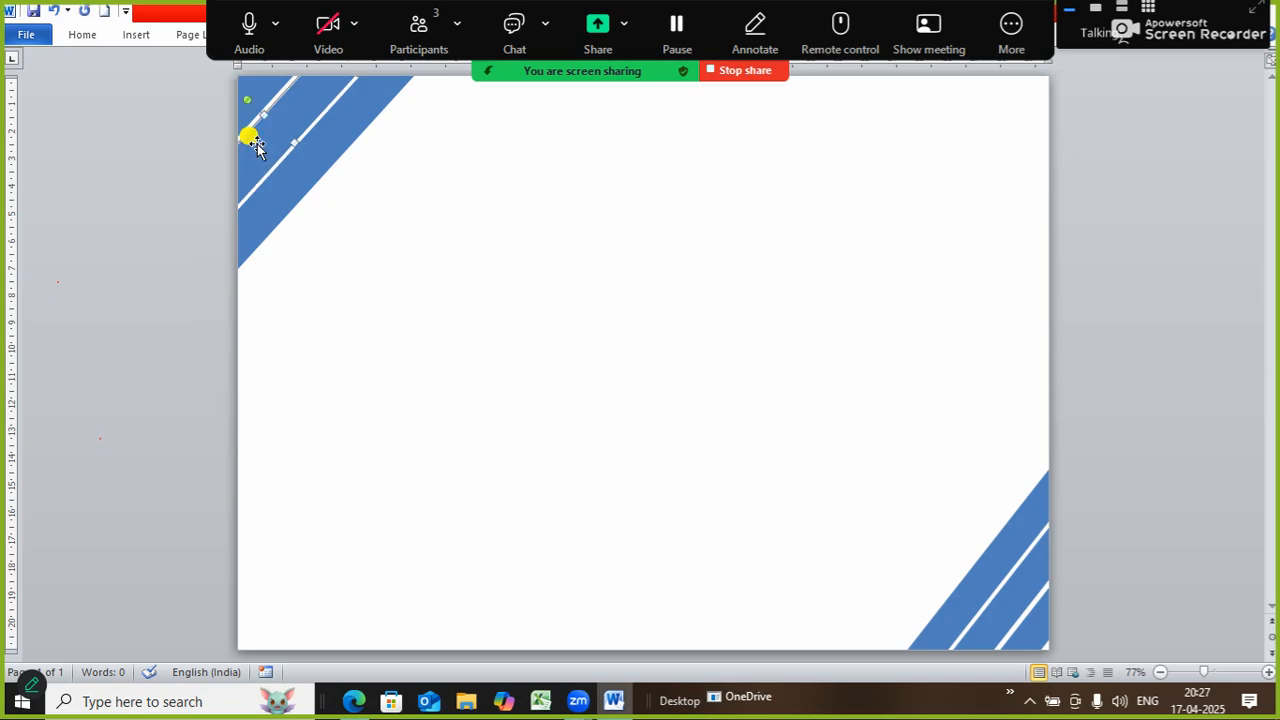
{"action": "key", "text": "Up"}
{"action": "key", "text": "Up"}
{"action": "key", "text": "Up"}
{"action": "key", "text": "Up"}
{"action": "left_click_drag", "start_coordinate": [255, 145], "coordinate": [313, 163]}
{"action": "key", "text": "Up"}
{"action": "key", "text": "Up"}
{"action": "key", "text": "Up"}
{"action": "key", "text": "Up"}
{"action": "key", "text": "Up"}
{"action": "key", "text": "Up"}
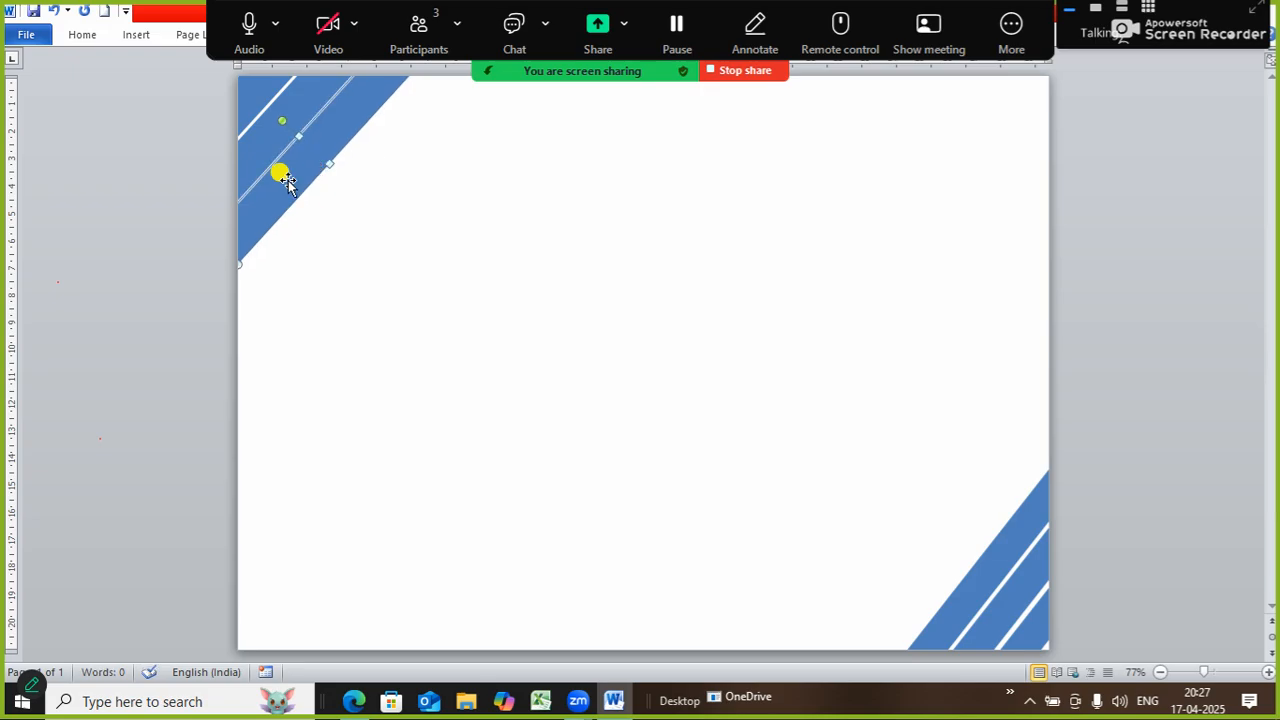
{"action": "left_click", "coordinate": [372, 246]}
{"action": "left_click", "coordinate": [273, 168]}
{"action": "left_click", "coordinate": [374, 246]}
{"action": "left_click", "coordinate": [263, 137]}
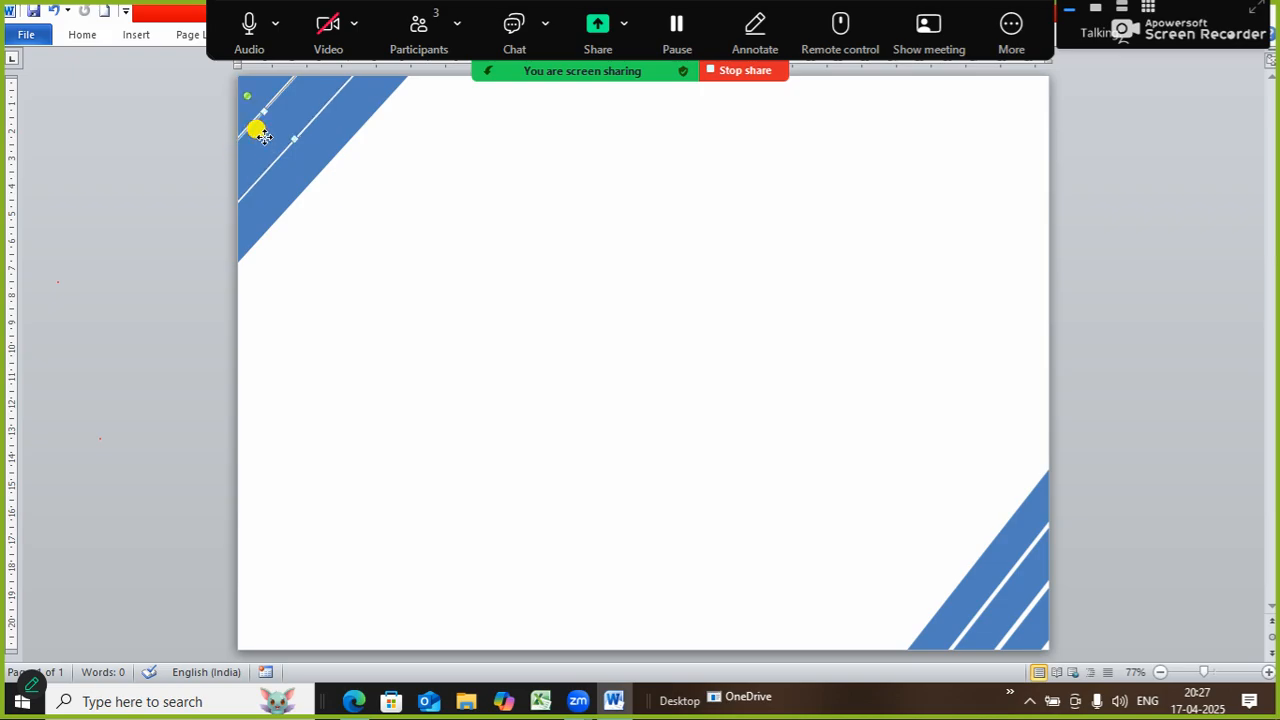
{"action": "left_click", "coordinate": [460, 218]}
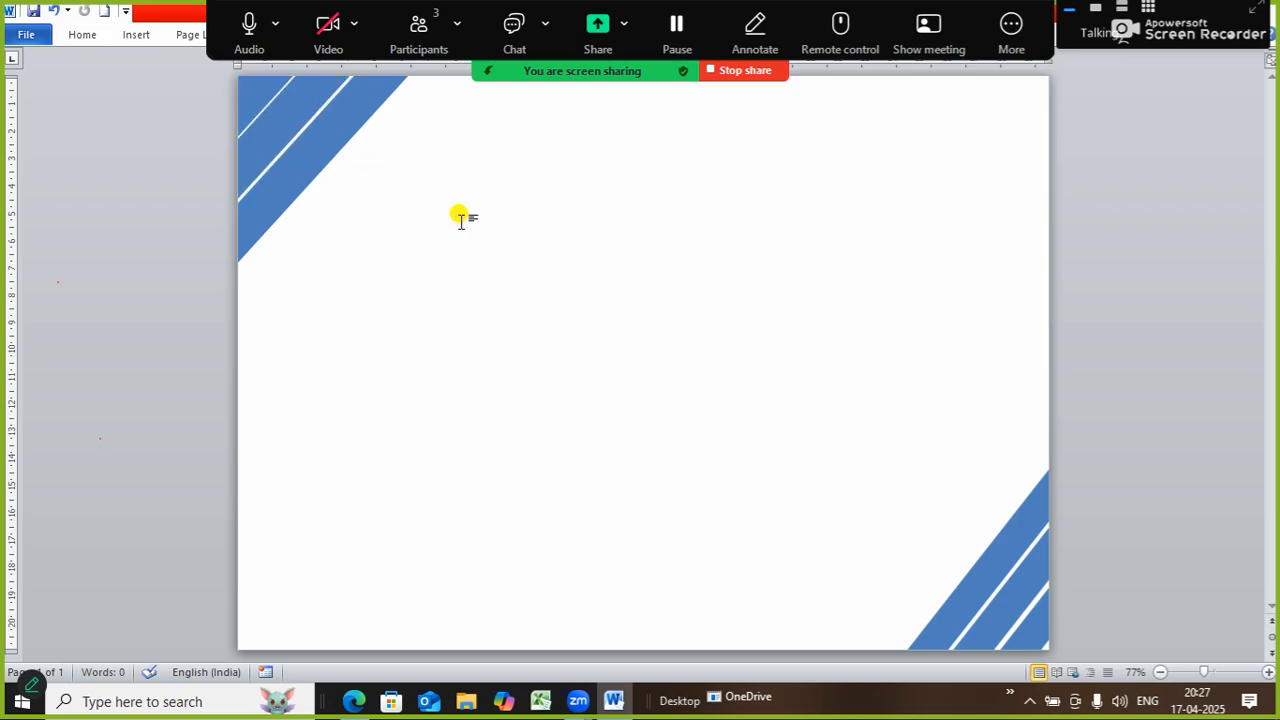
{"action": "left_click", "coordinate": [300, 171]}
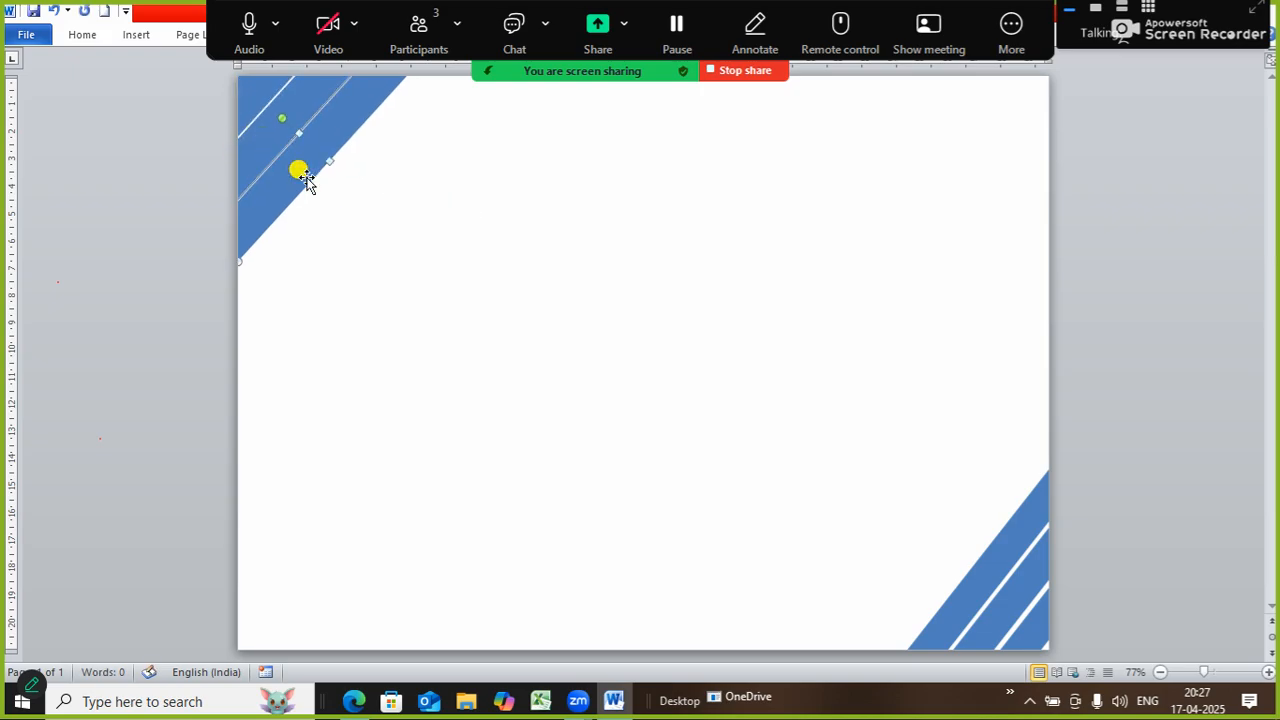
{"action": "left_click", "coordinate": [405, 262]}
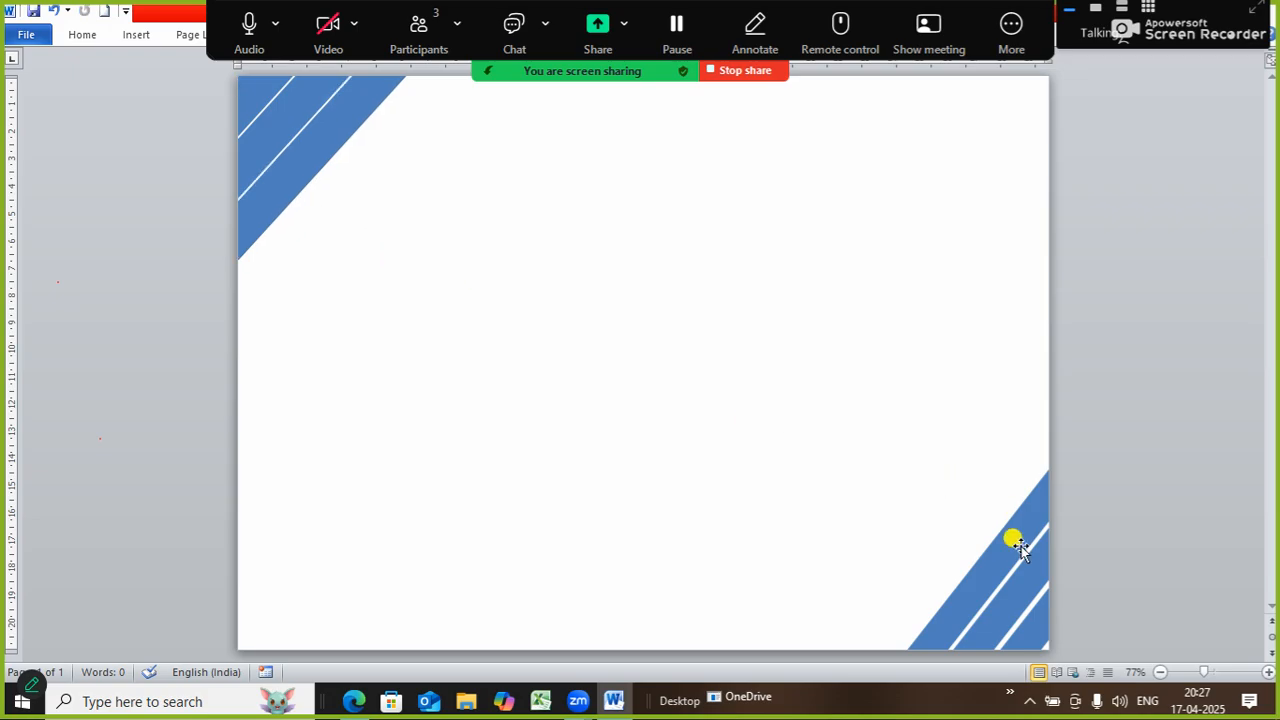
Step: Nudge the middle and outer bottom-right stripes right with Ctrl+Right until flush with the edge
{"action": "left_click", "coordinate": [991, 620]}
{"action": "key", "text": "ctrl+Right"}
{"action": "key", "text": "ctrl+Right"}
{"action": "key", "text": "ctrl+Right"}
{"action": "key", "text": "ctrl+Right"}
{"action": "key", "text": "ctrl+Right"}
{"action": "key", "text": "ctrl+Right"}
{"action": "key", "text": "ctrl+Right"}
{"action": "key", "text": "ctrl+Right"}
{"action": "key", "text": "ctrl+Right"}
{"action": "key", "text": "ctrl+Right"}
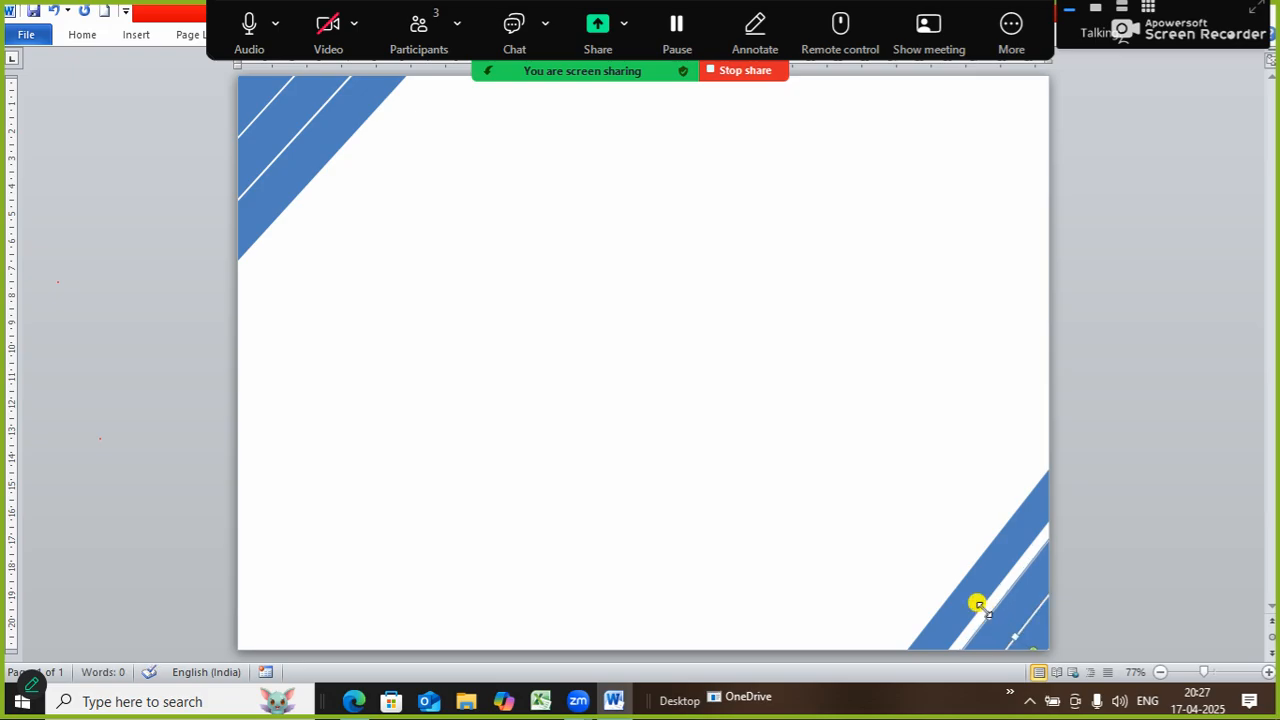
{"action": "left_click", "coordinate": [869, 551]}
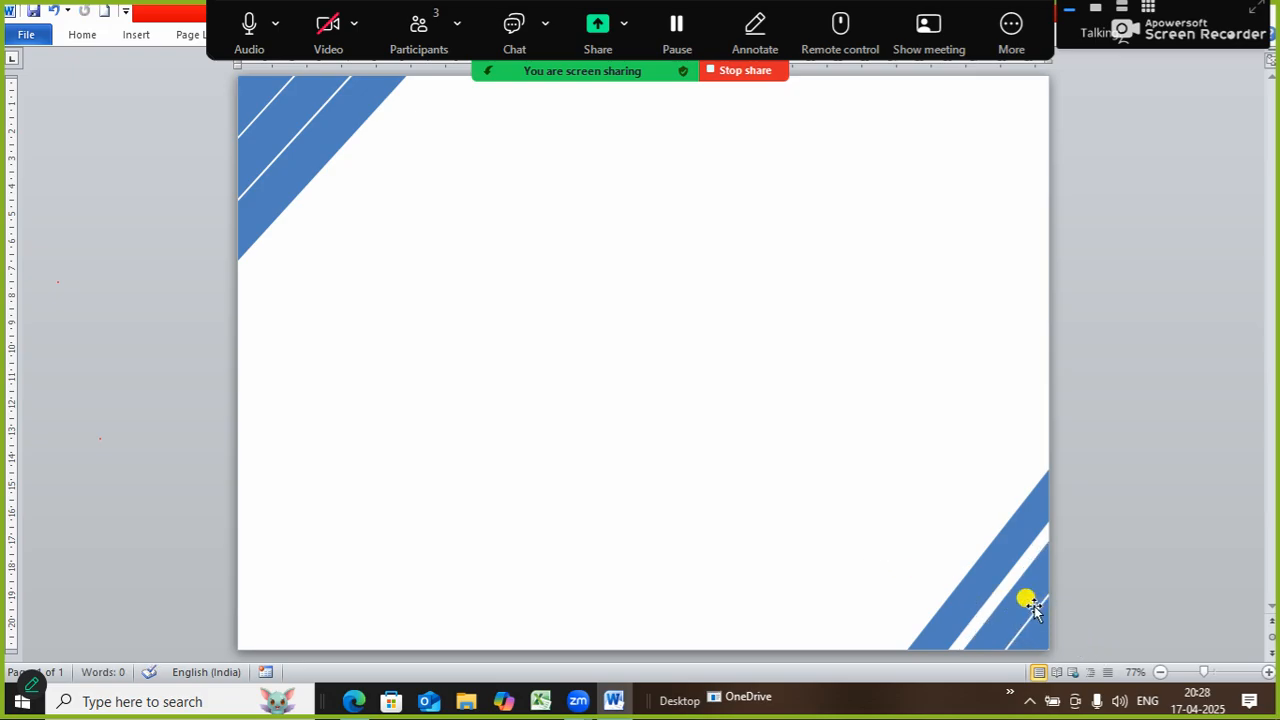
{"action": "left_click", "coordinate": [963, 588]}
{"action": "key", "text": "ctrl+Right"}
{"action": "key", "text": "ctrl+Right"}
{"action": "key", "text": "ctrl+Right"}
{"action": "key", "text": "ctrl+Right"}
{"action": "key", "text": "ctrl+Right"}
{"action": "key", "text": "ctrl+Right"}
{"action": "key", "text": "ctrl+Right"}
{"action": "key", "text": "ctrl+Right"}
{"action": "key", "text": "ctrl+Right"}
{"action": "key", "text": "ctrl+Right"}
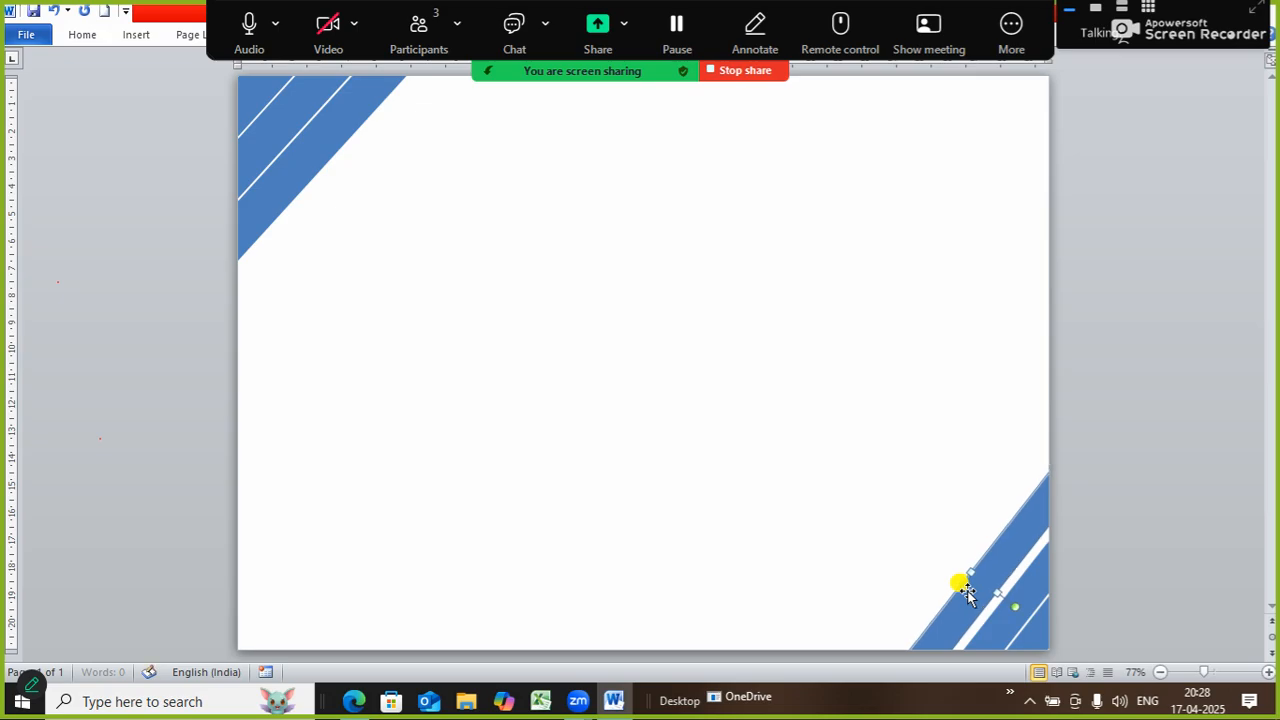
{"action": "key", "text": "ctrl+Right"}
{"action": "key", "text": "ctrl+Right"}
{"action": "key", "text": "ctrl+Right"}
{"action": "key", "text": "ctrl+Right"}
{"action": "key", "text": "ctrl+Right"}
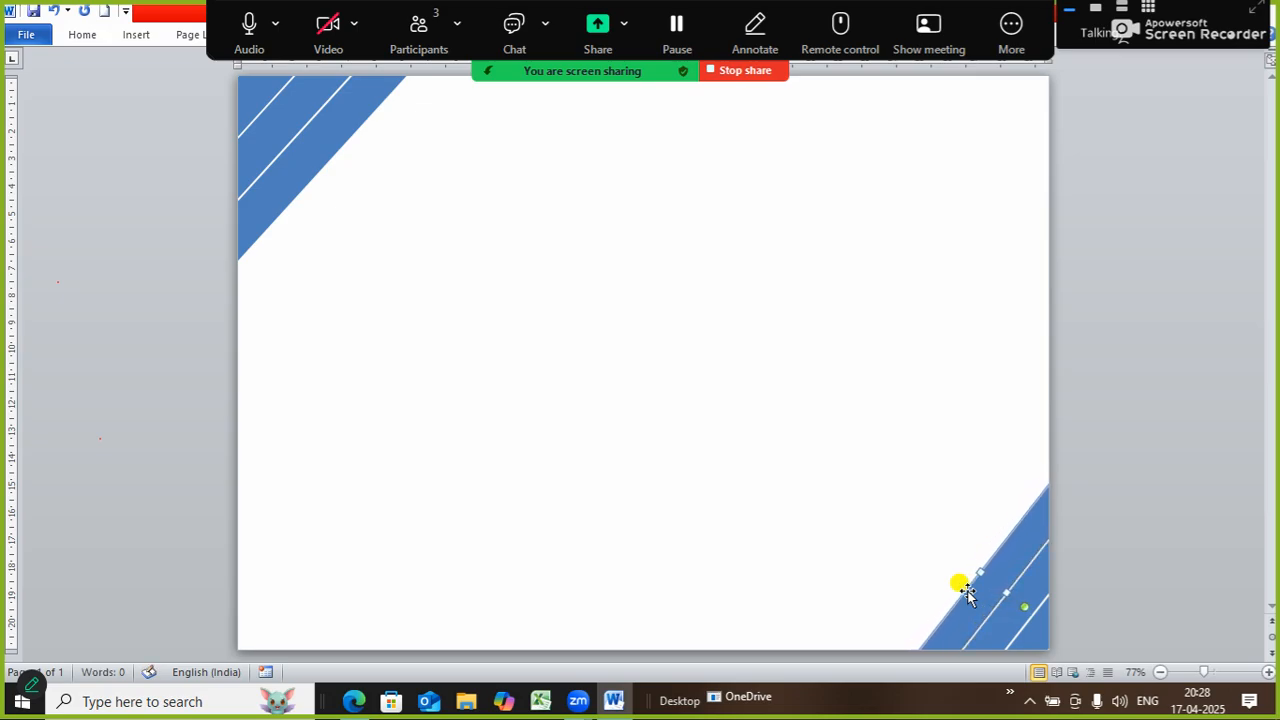
{"action": "left_click", "coordinate": [946, 530]}
{"action": "left_click", "coordinate": [891, 500]}
{"action": "left_click", "coordinate": [1019, 606]}
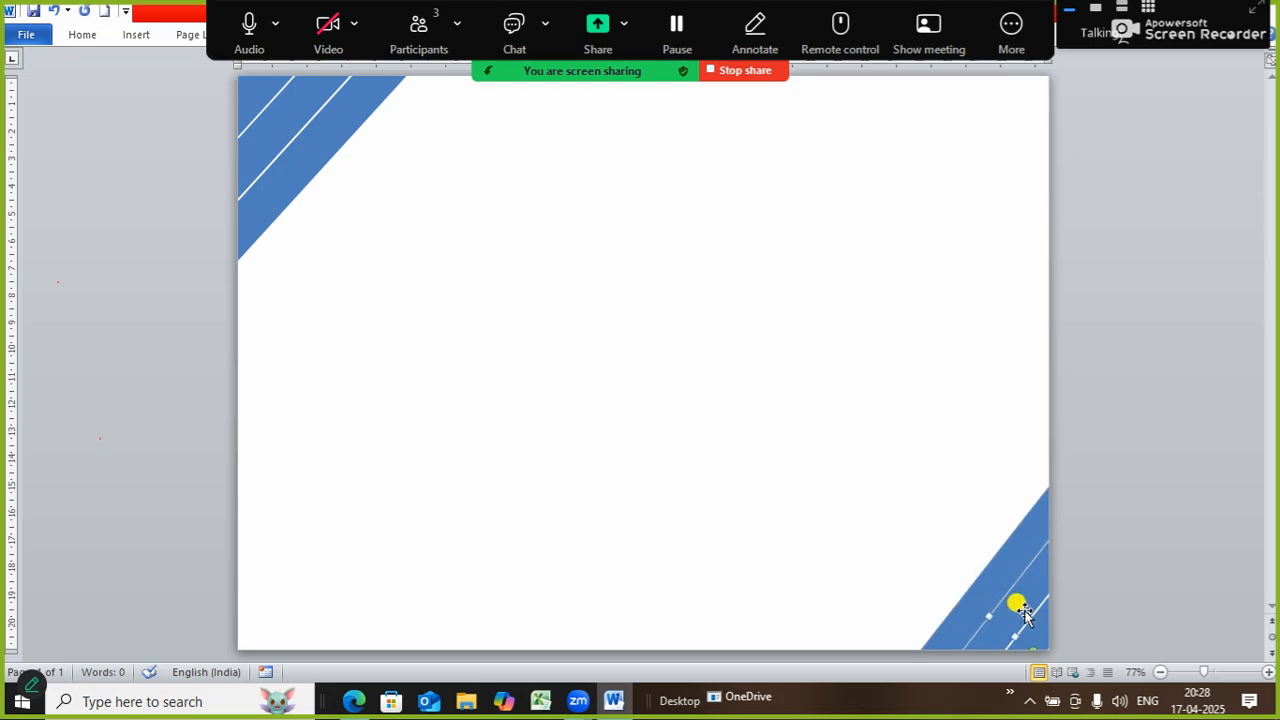
{"action": "left_click", "coordinate": [689, 421]}
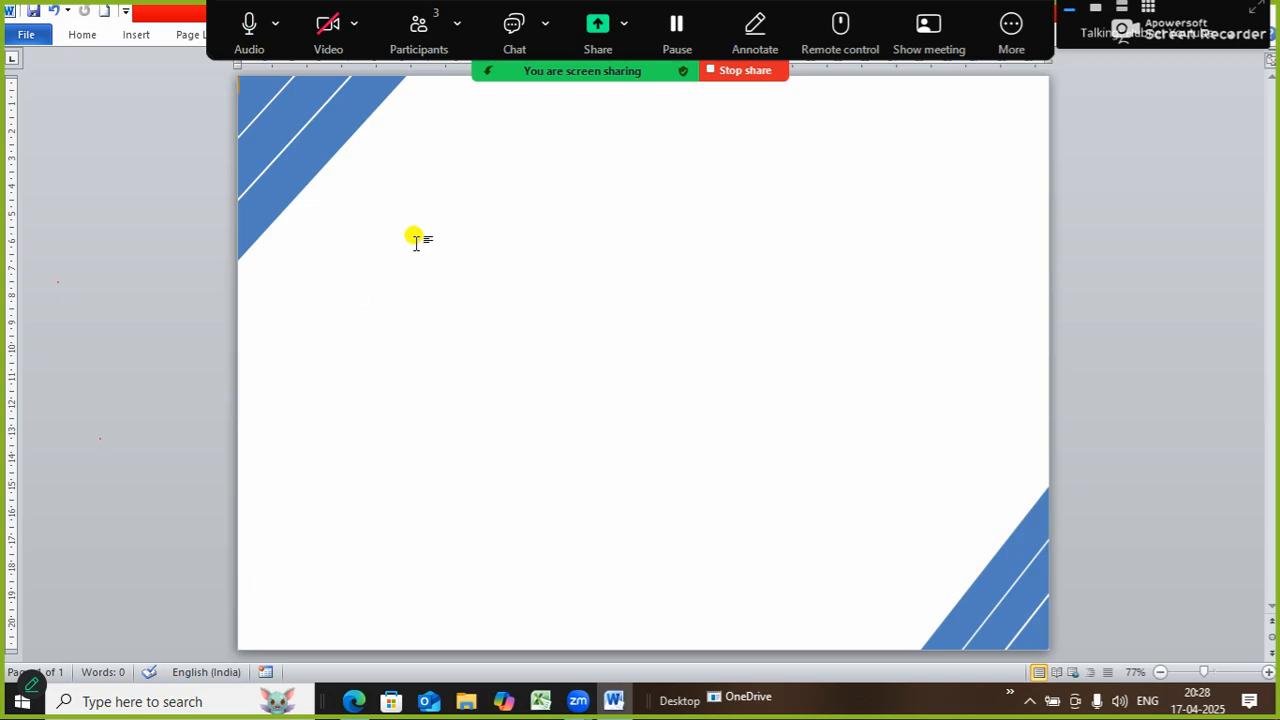
Step: Draw a Half Frame shape from Insert > Shapes across the centre of the page
{"action": "left_click", "coordinate": [136, 36]}
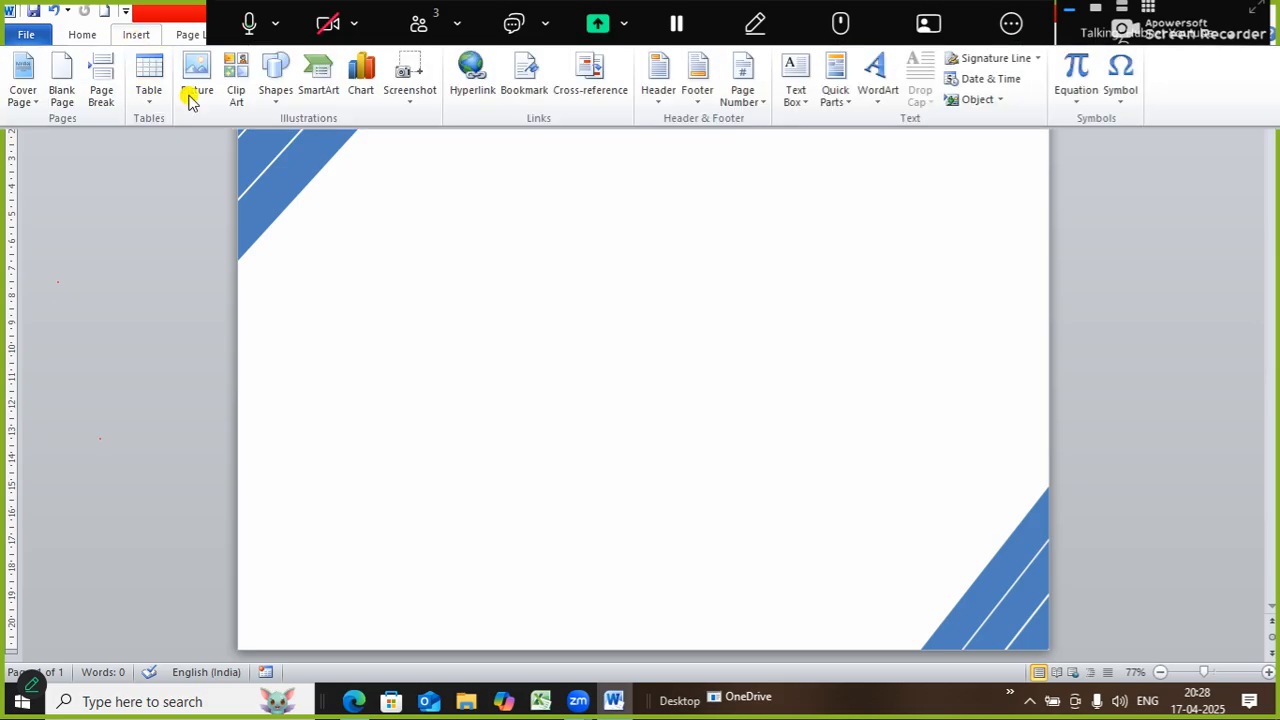
{"action": "left_click", "coordinate": [277, 105]}
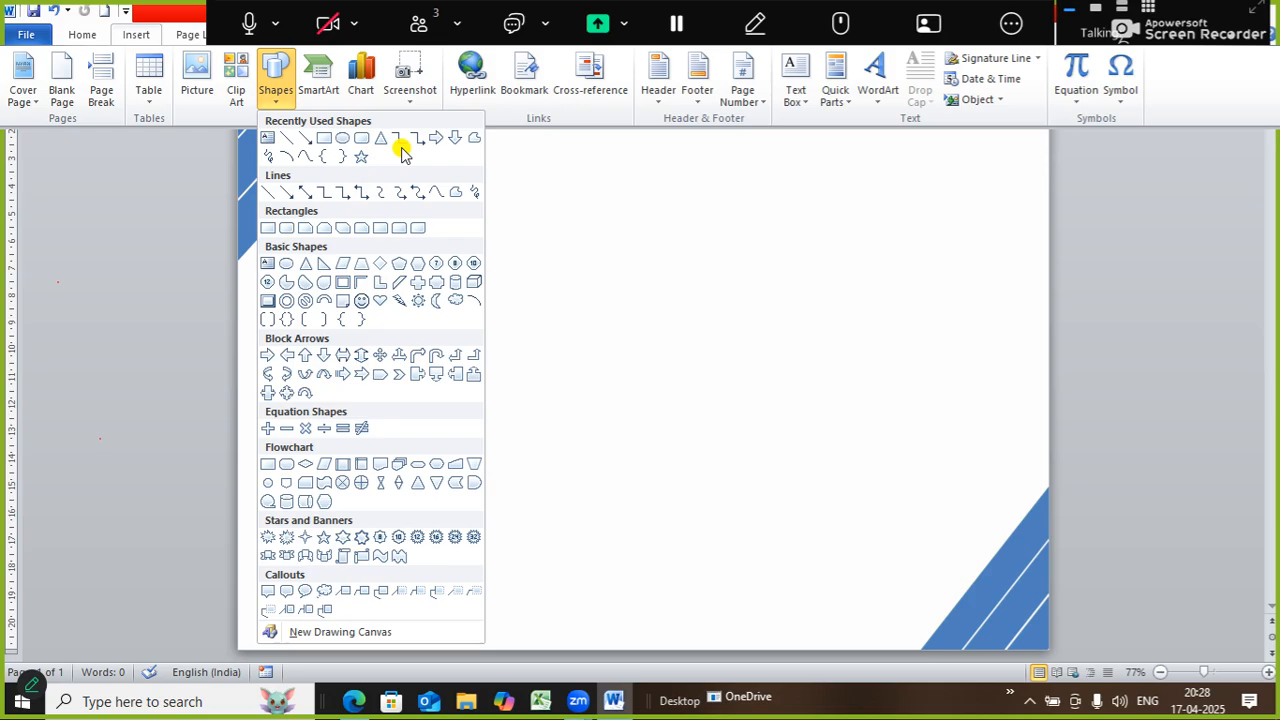
{"action": "left_click", "coordinate": [357, 283]}
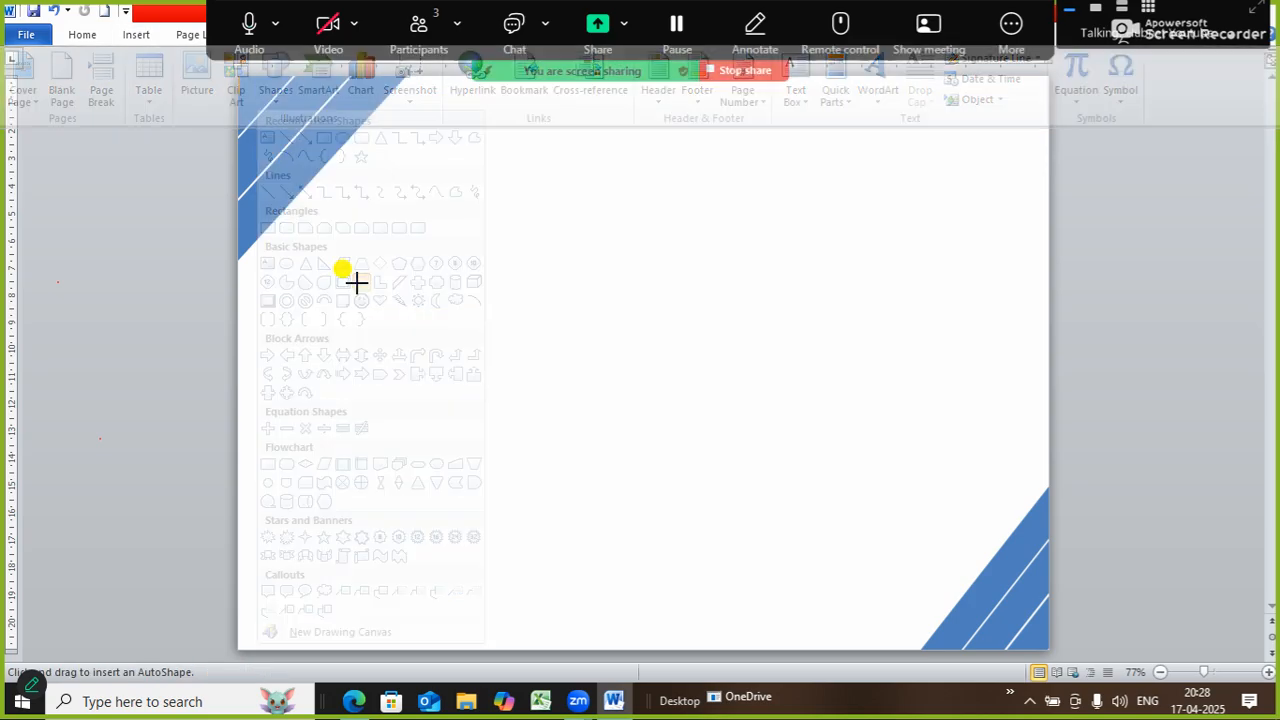
{"action": "left_click_drag", "start_coordinate": [404, 121], "coordinate": [977, 467]}
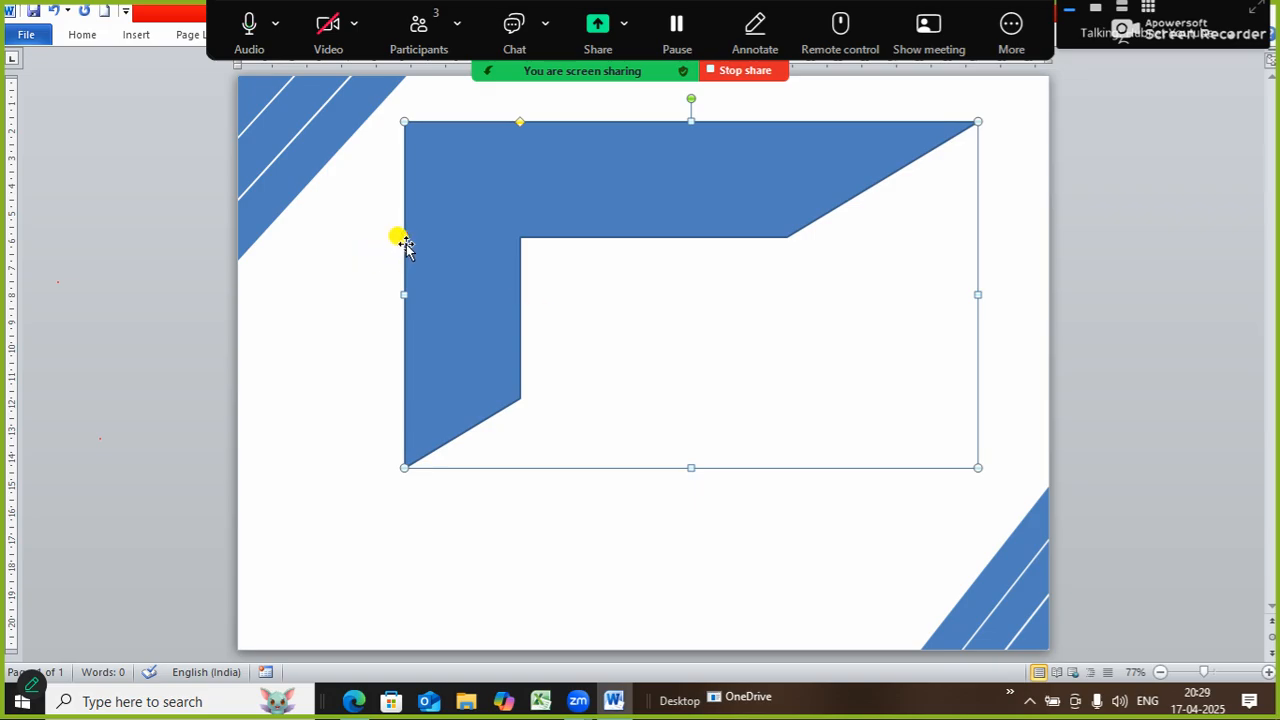
Step: Drag the adjustment handles to narrow the frame's top and left arms to thin strips
{"action": "left_click_drag", "start_coordinate": [402, 240], "coordinate": [386, 183]}
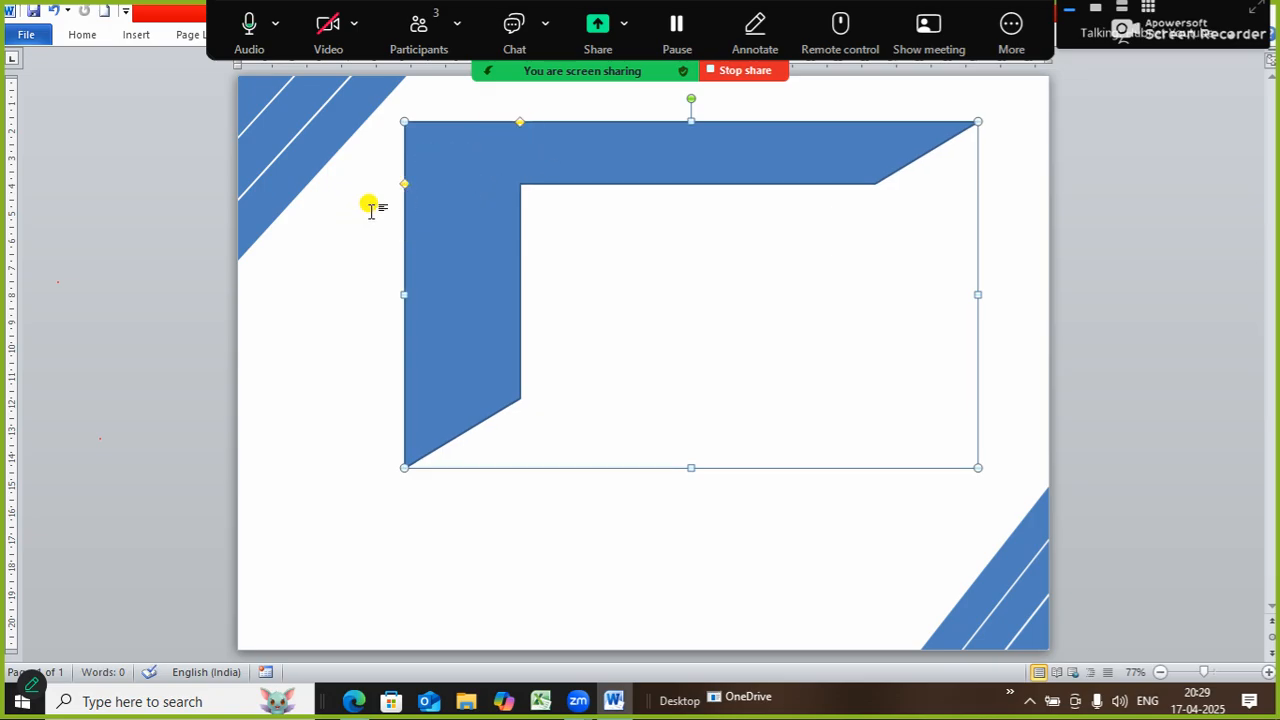
{"action": "left_click_drag", "start_coordinate": [407, 186], "coordinate": [451, 177]}
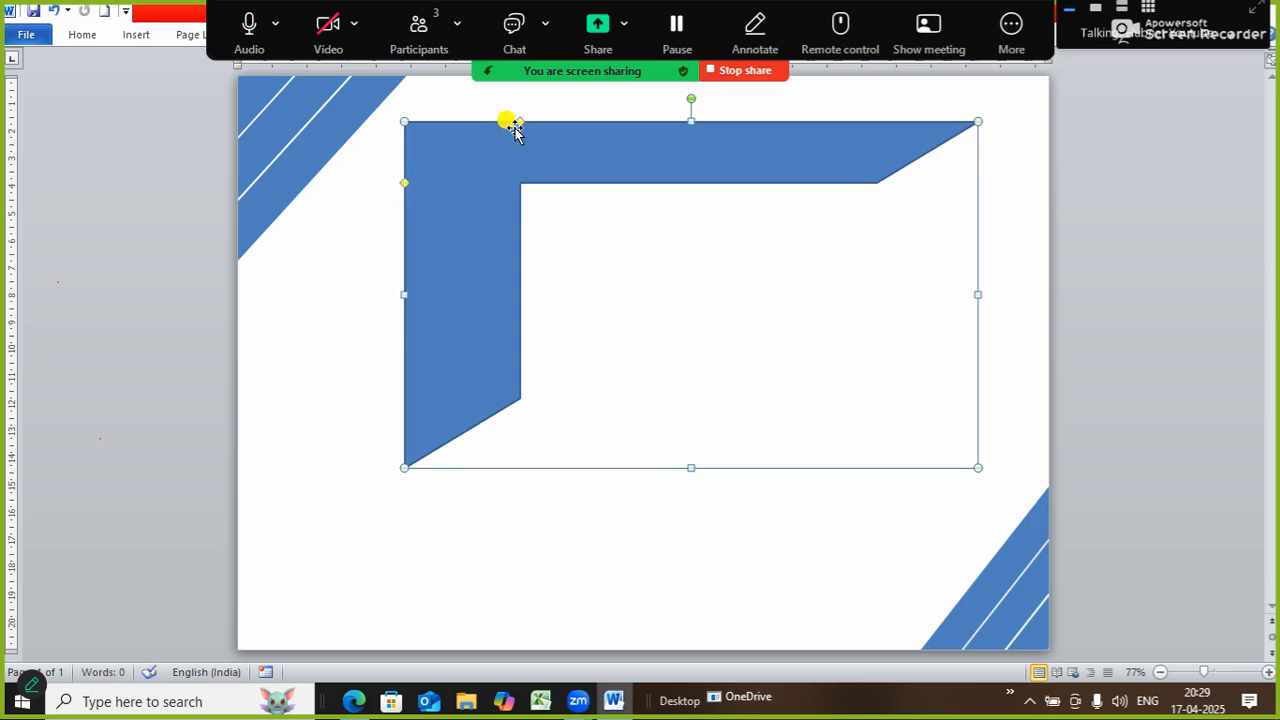
{"action": "left_click_drag", "start_coordinate": [520, 123], "coordinate": [420, 122]}
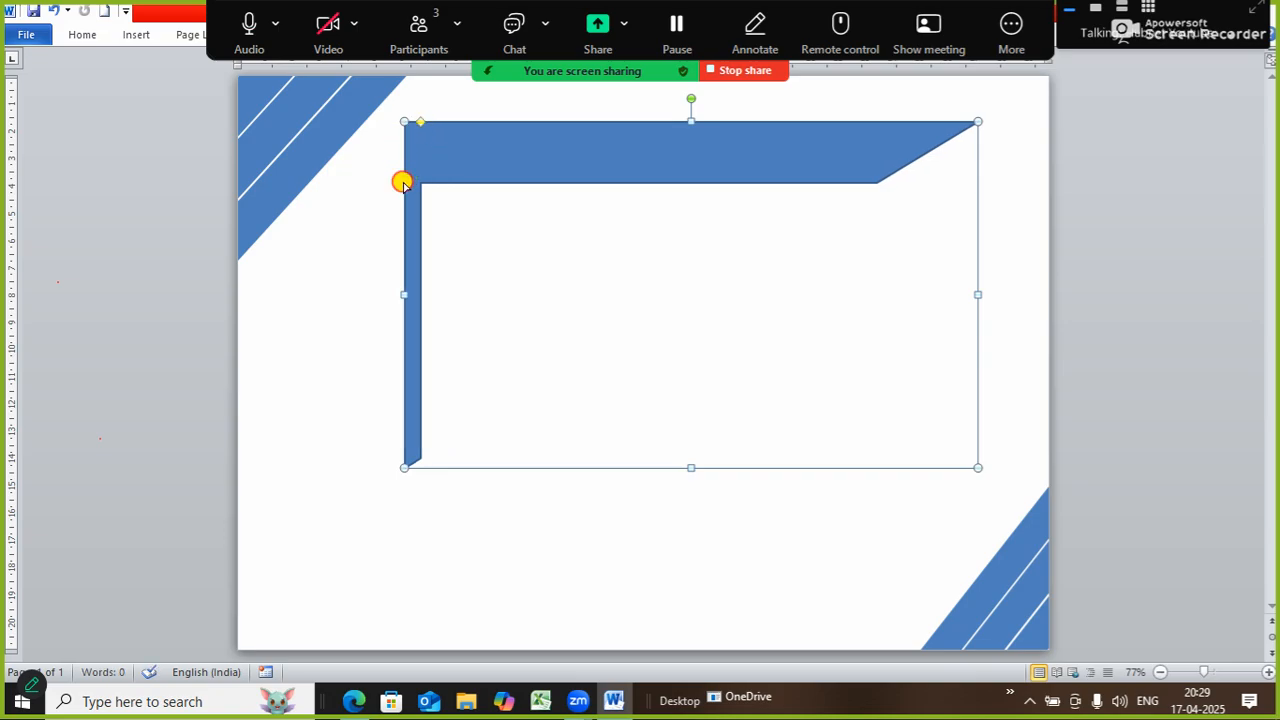
{"action": "left_click_drag", "start_coordinate": [404, 181], "coordinate": [414, 124]}
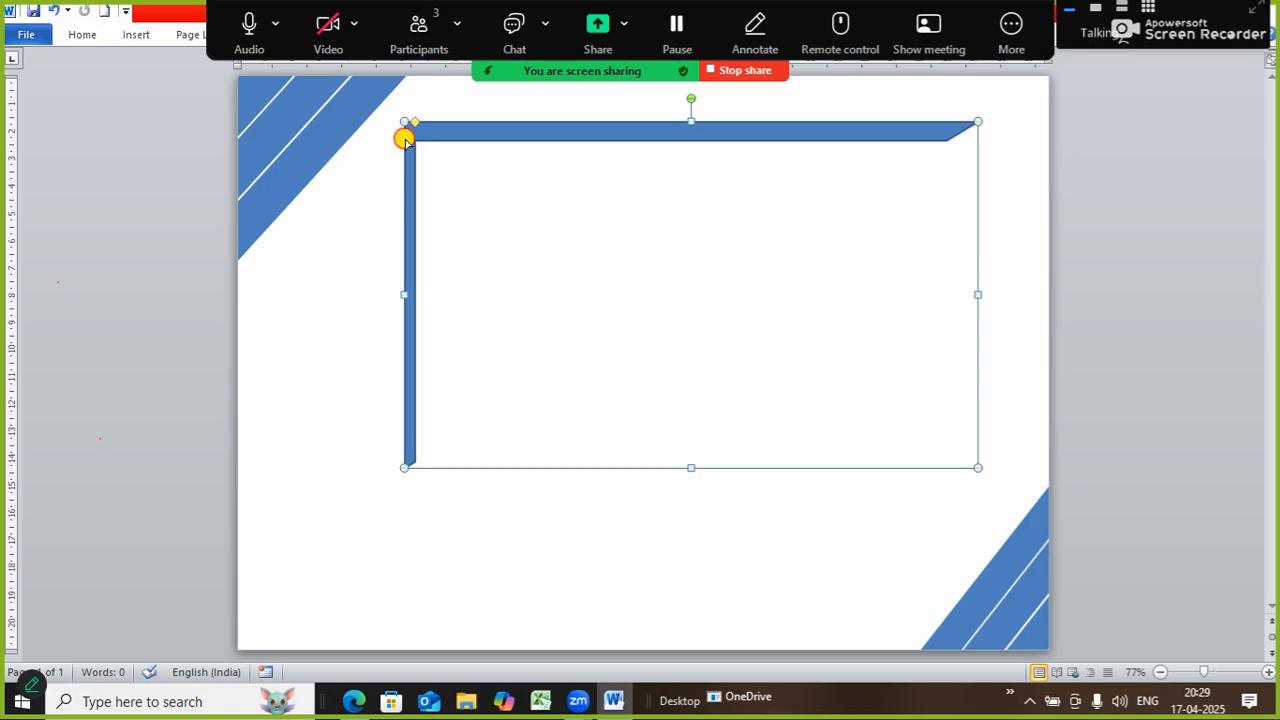
{"action": "left_click_drag", "start_coordinate": [404, 140], "coordinate": [406, 133]}
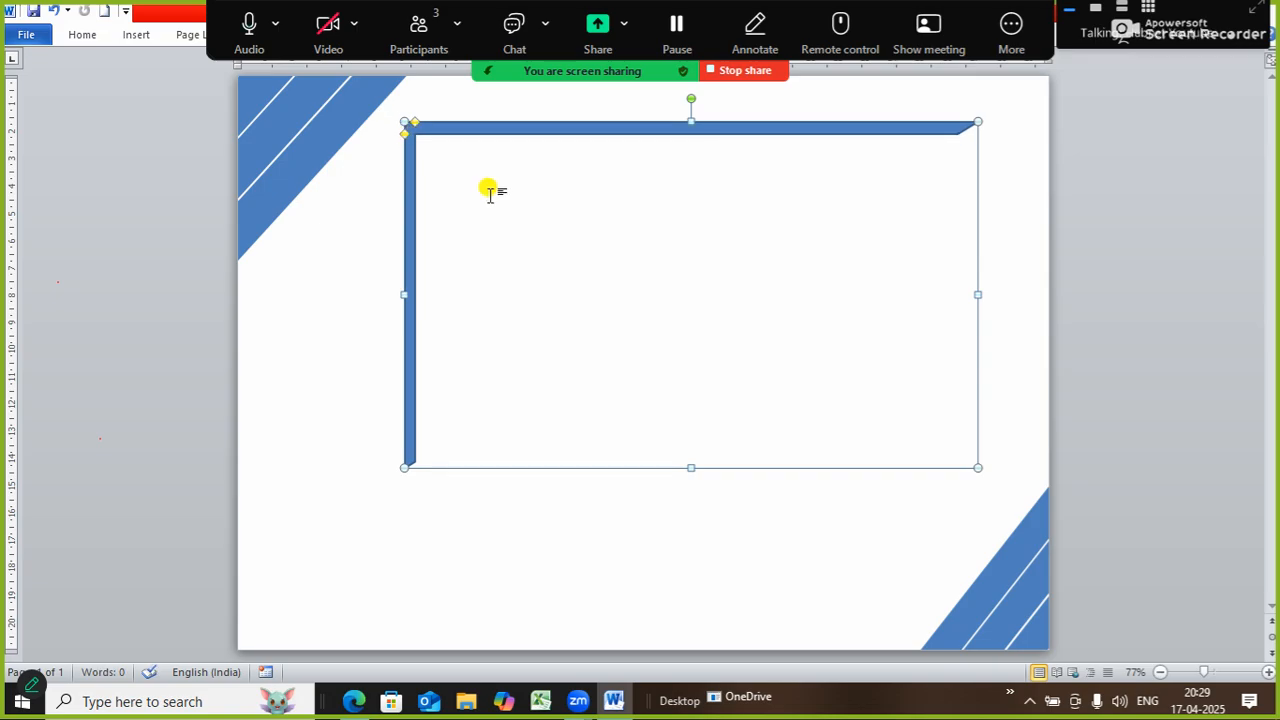
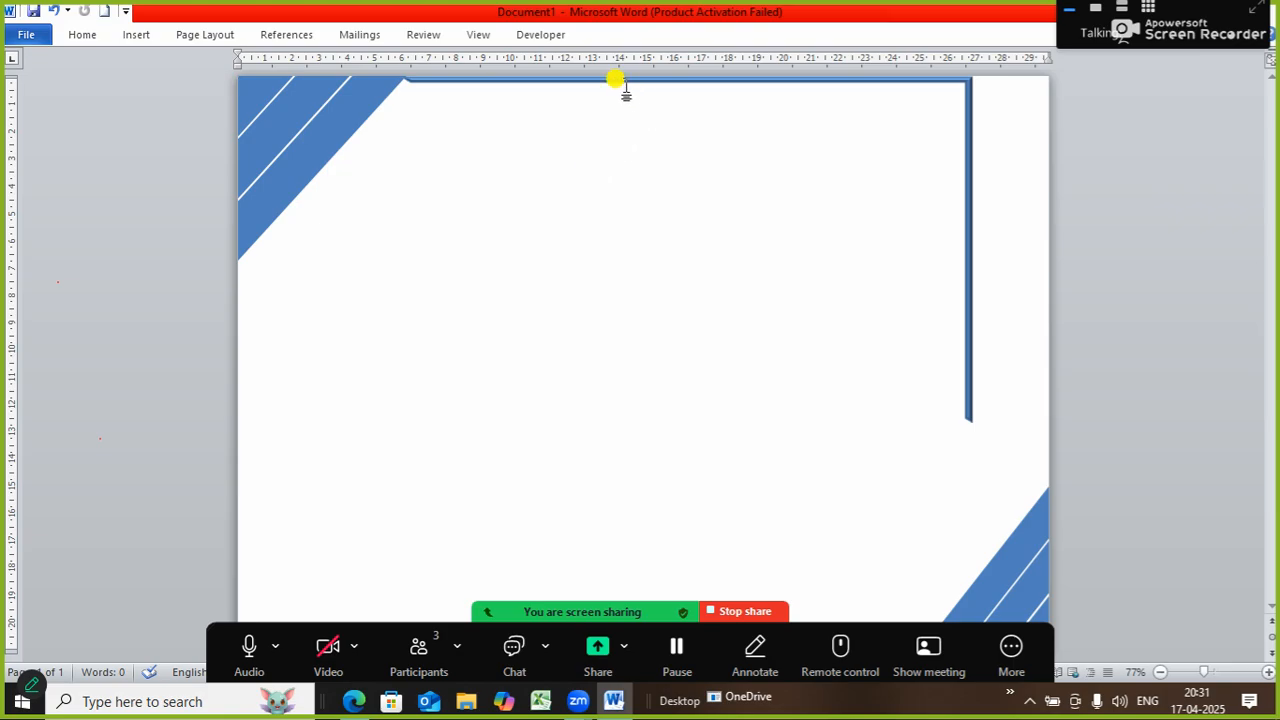
Step: Widen the blue half-frame so its right side reaches the page's right edge
{"action": "left_click", "coordinate": [621, 80]}
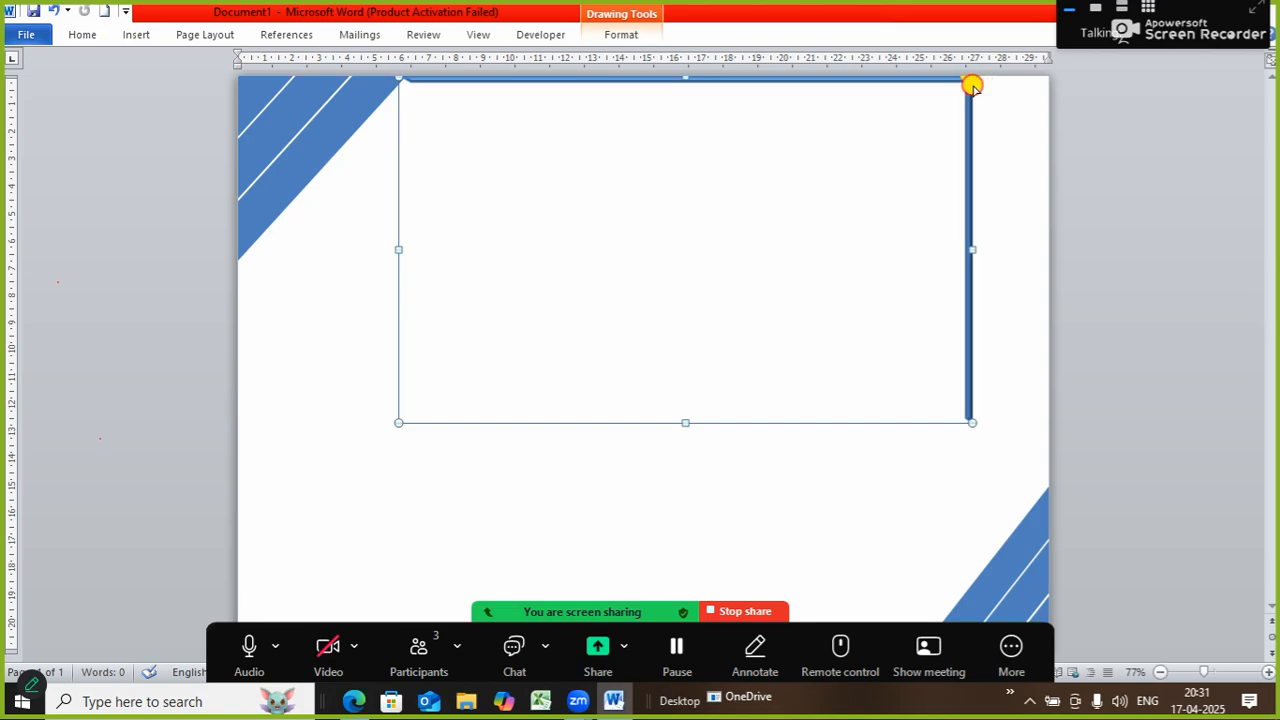
{"action": "left_click", "coordinate": [801, 165]}
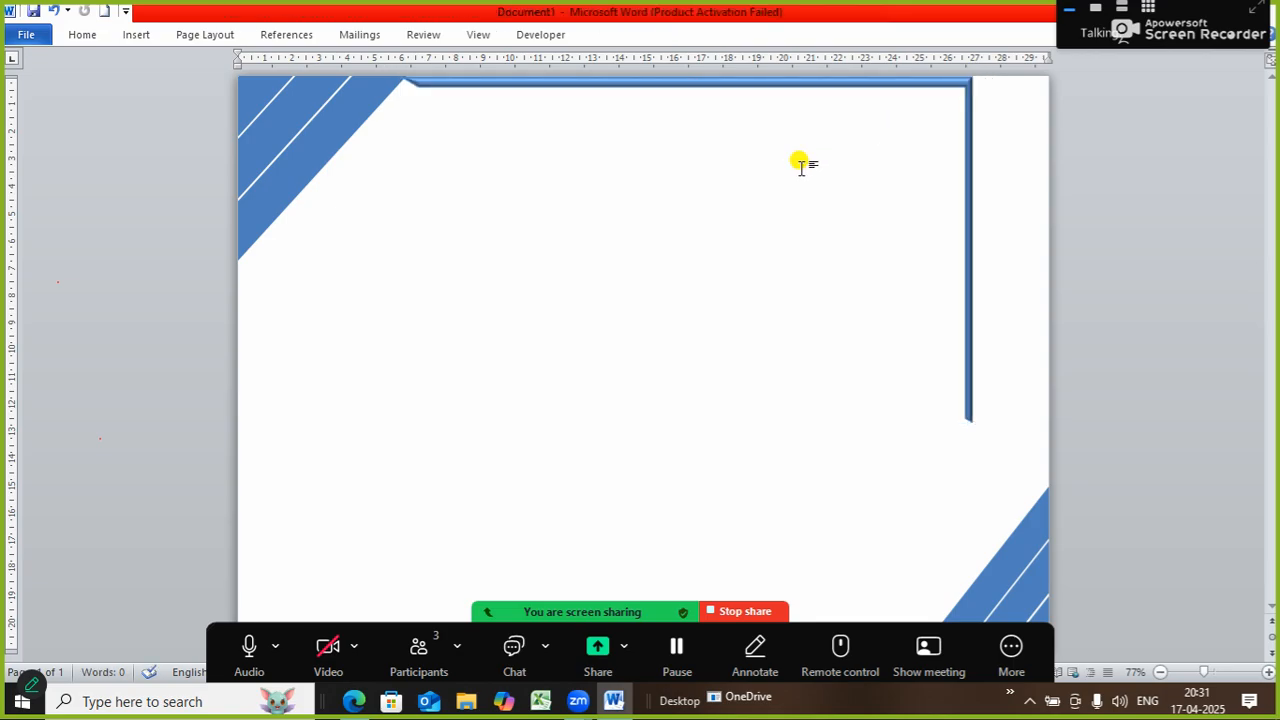
{"action": "left_click", "coordinate": [968, 148]}
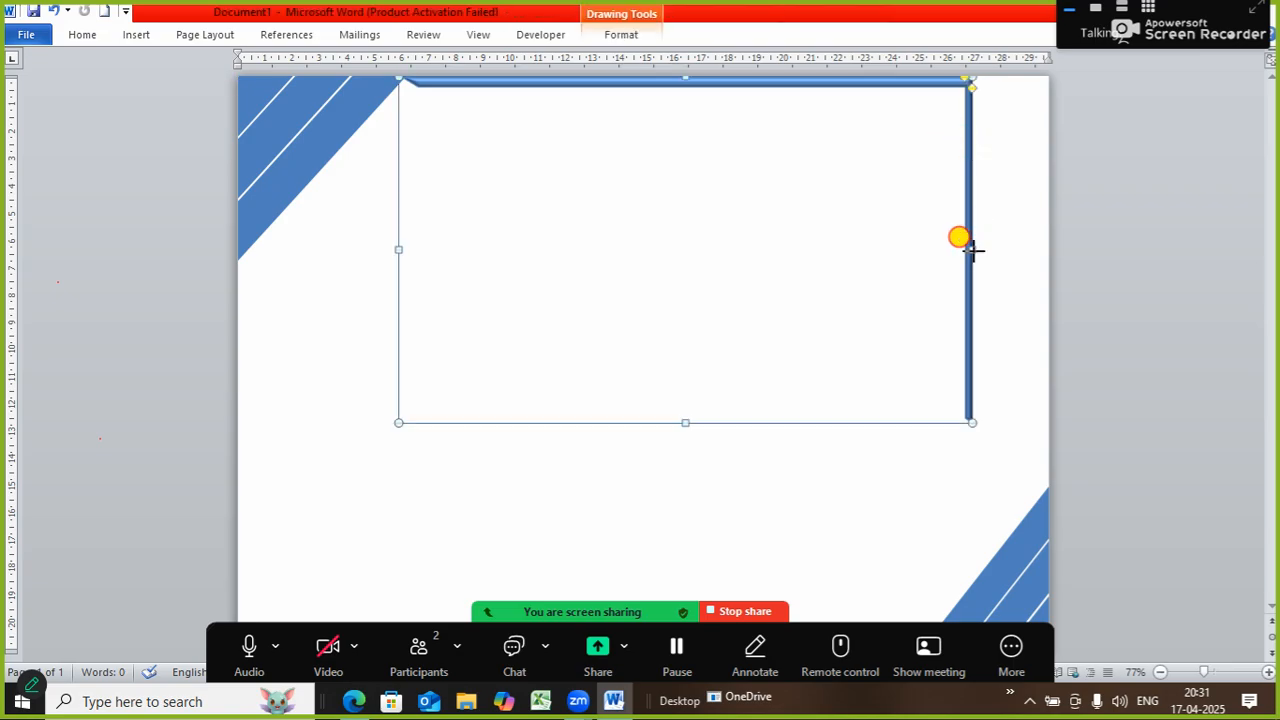
{"action": "left_click_drag", "start_coordinate": [971, 249], "coordinate": [1046, 257]}
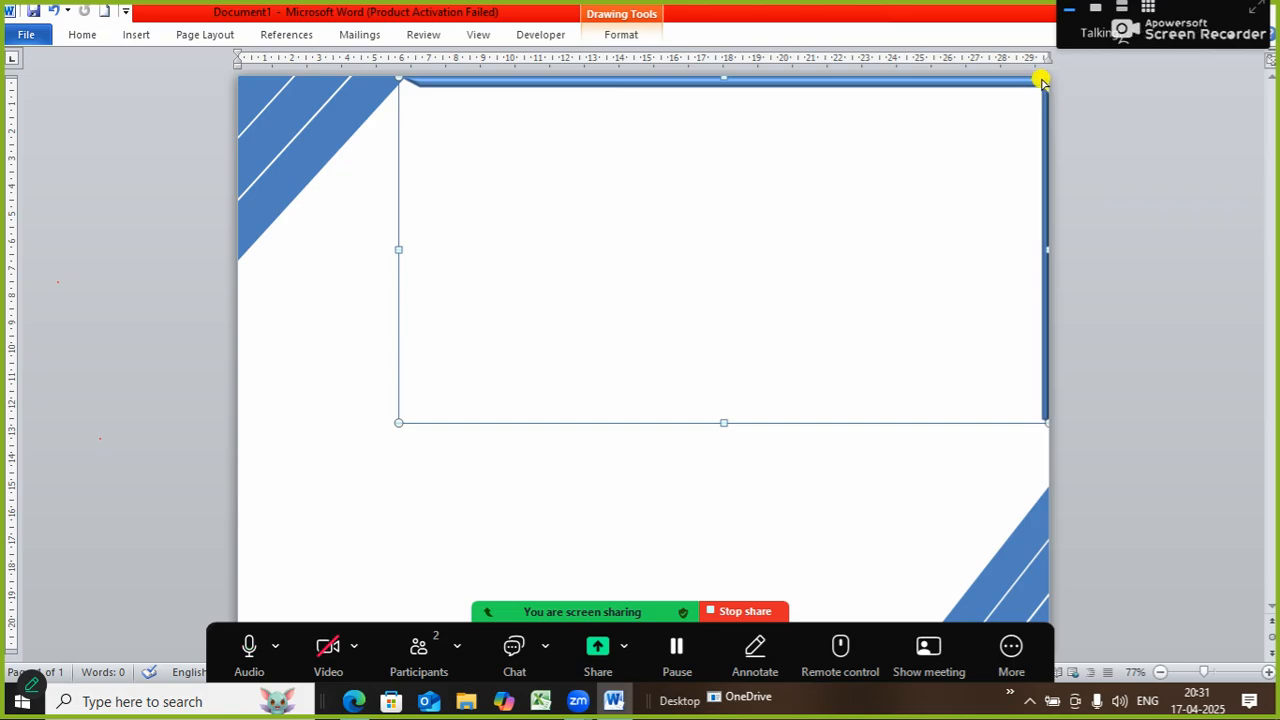
{"action": "left_click_drag", "start_coordinate": [1040, 80], "coordinate": [1034, 80]}
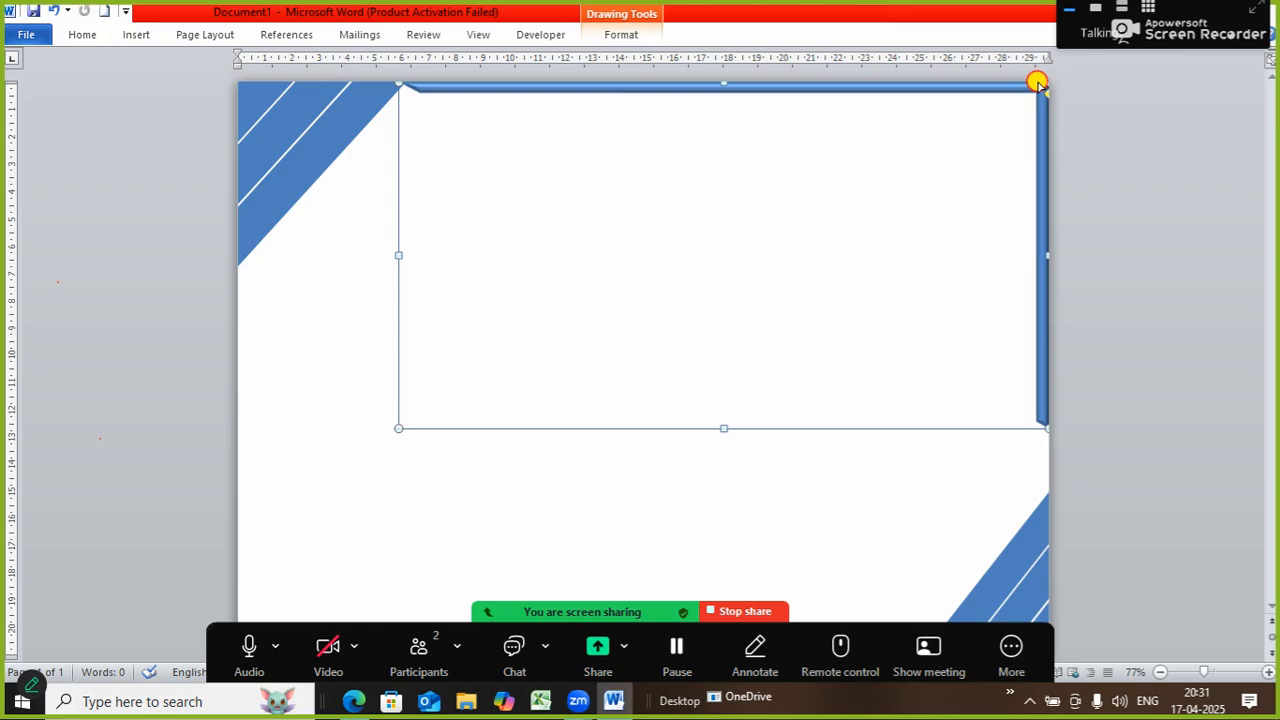
Step: Lengthen the frame's right arm down to meet the bottom-right stripes
{"action": "left_click", "coordinate": [927, 175]}
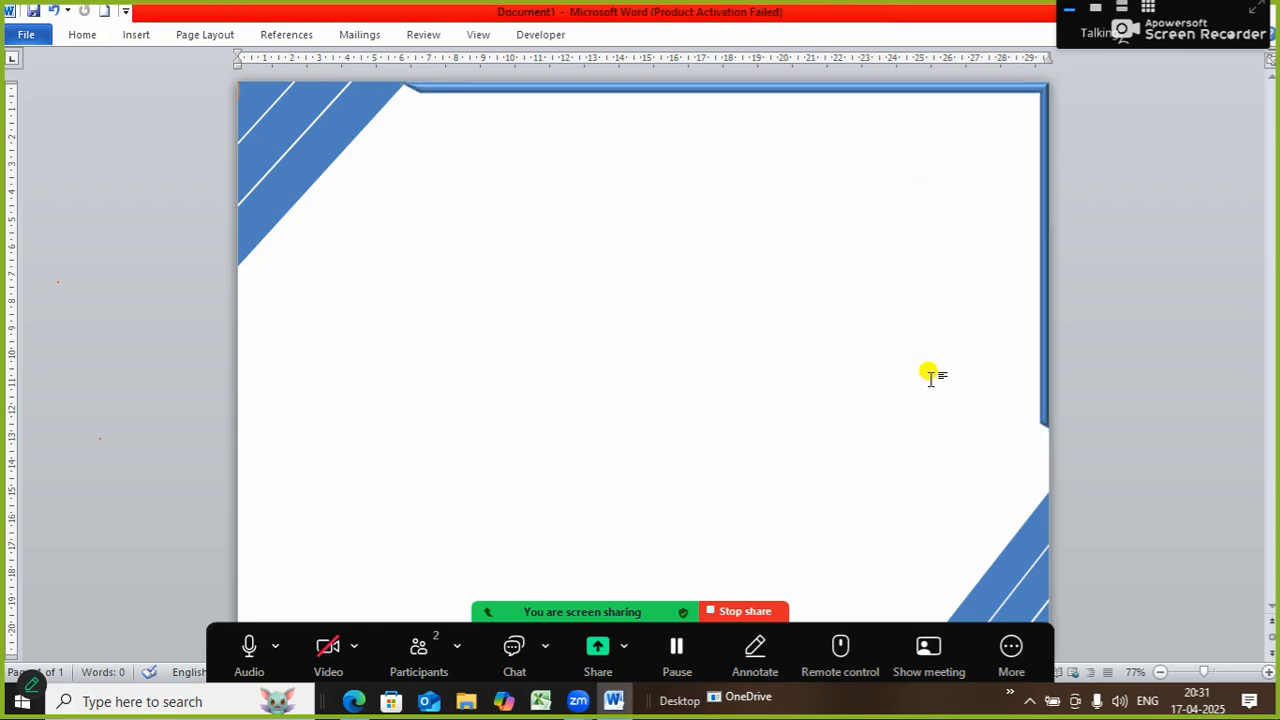
{"action": "left_click", "coordinate": [1045, 415]}
{"action": "left_click_drag", "start_coordinate": [1040, 423], "coordinate": [1048, 488]}
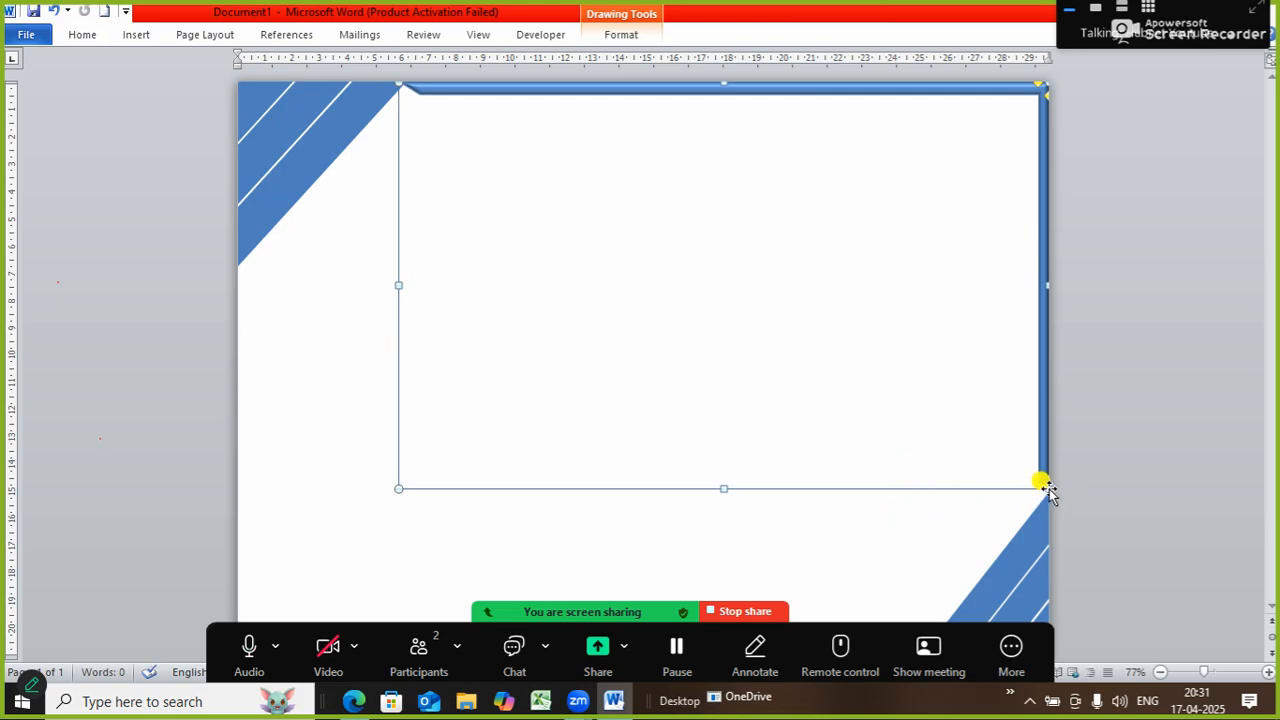
{"action": "left_click_drag", "start_coordinate": [1044, 488], "coordinate": [1036, 490]}
{"action": "left_click", "coordinate": [916, 440]}
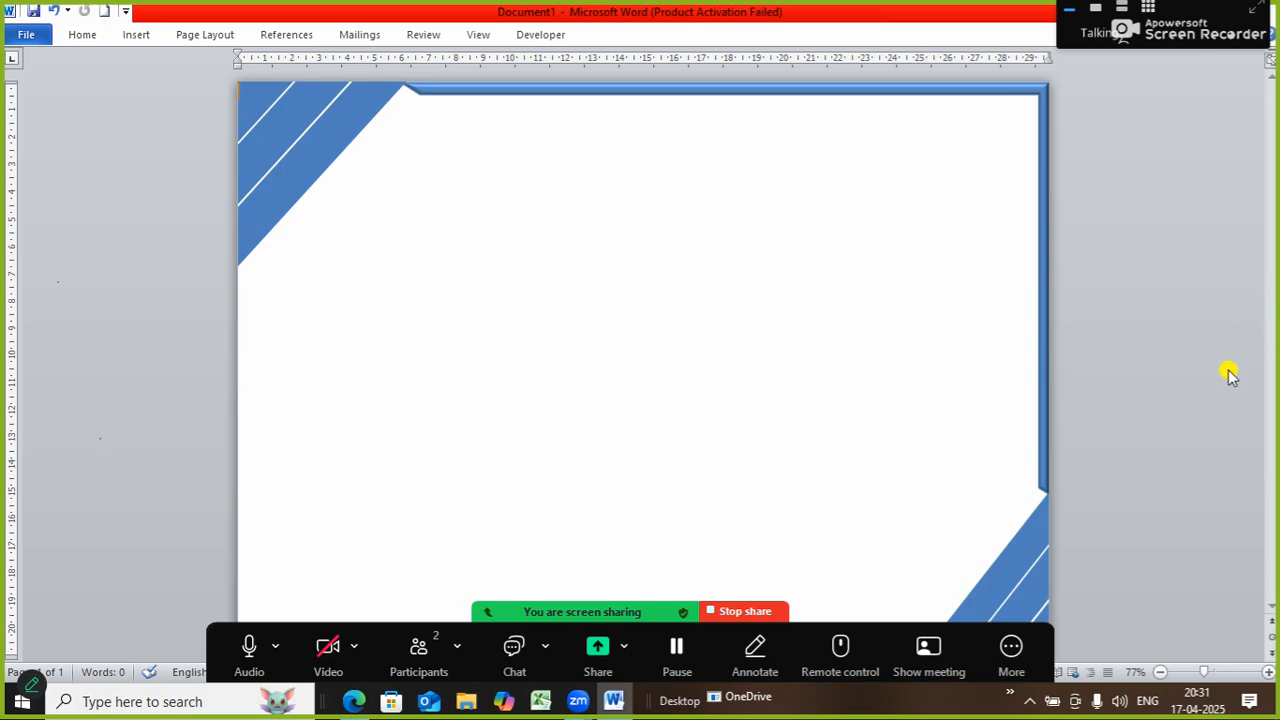
{"action": "left_click", "coordinate": [487, 612]}
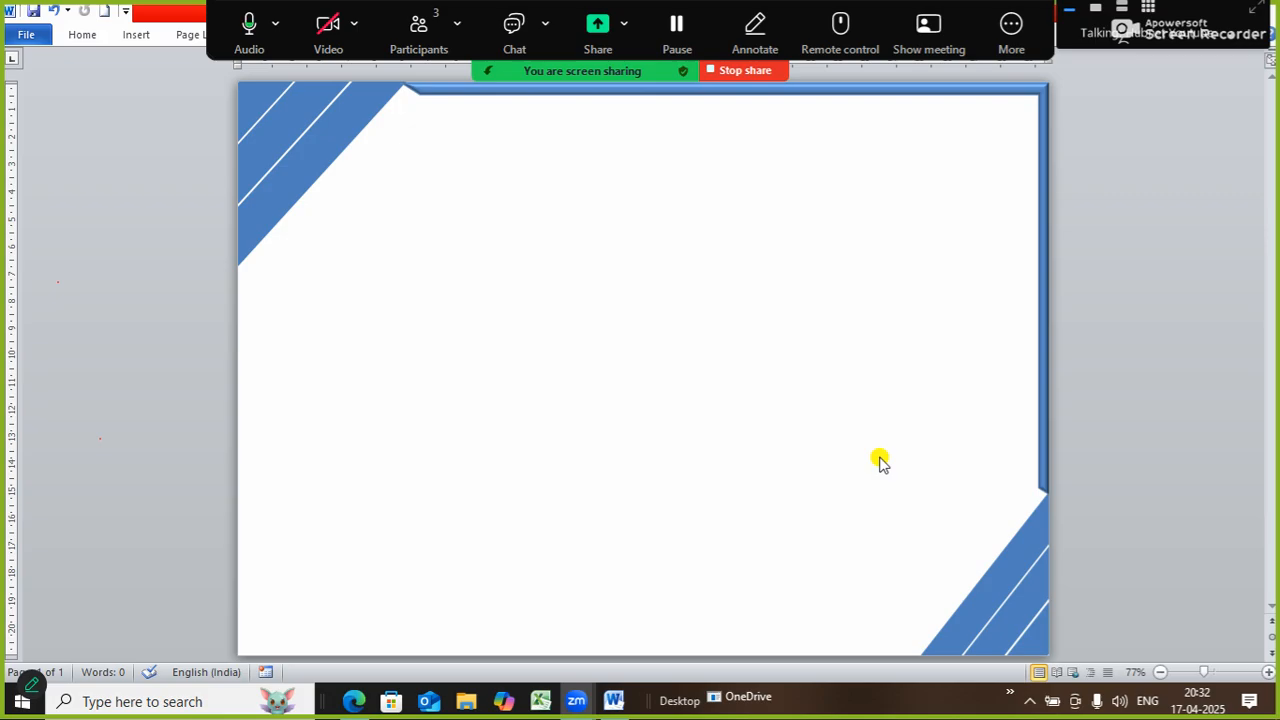
Step: Ctrl-drag a duplicate of the blue half-frame lower and to the left
{"action": "left_click", "coordinate": [818, 90]}
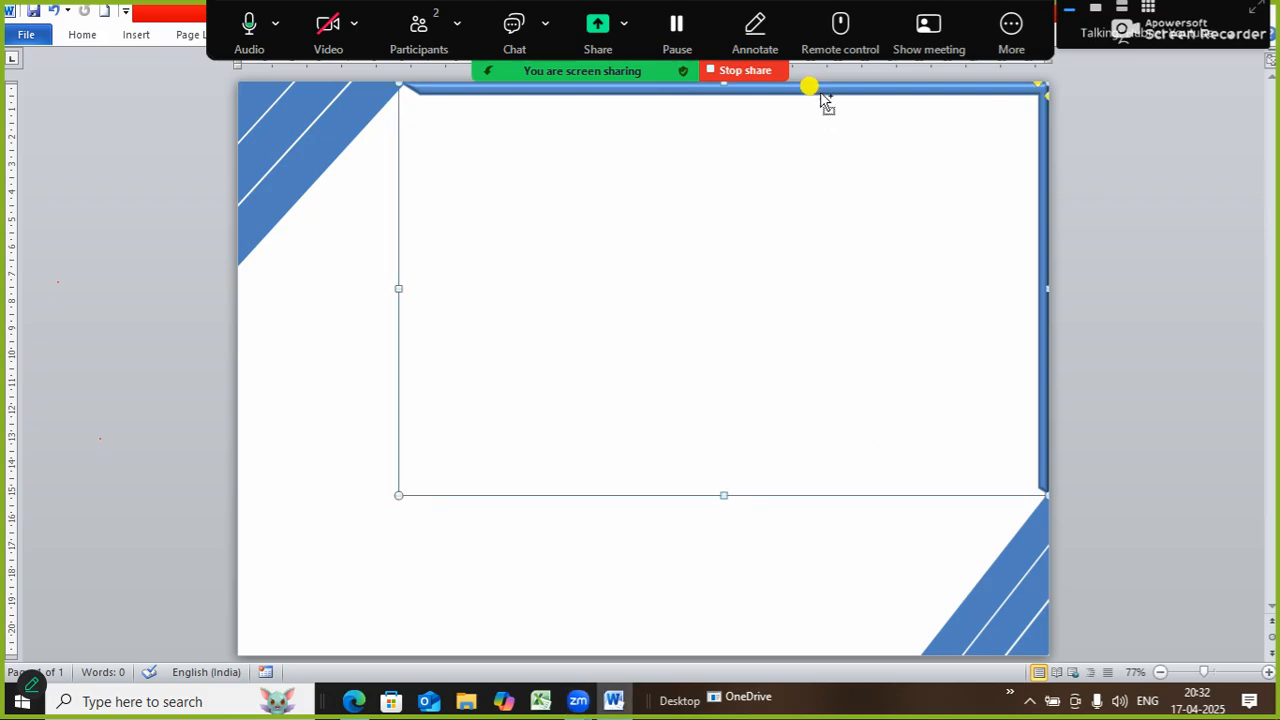
{"action": "left_click_drag", "start_coordinate": [820, 95], "coordinate": [665, 240]}
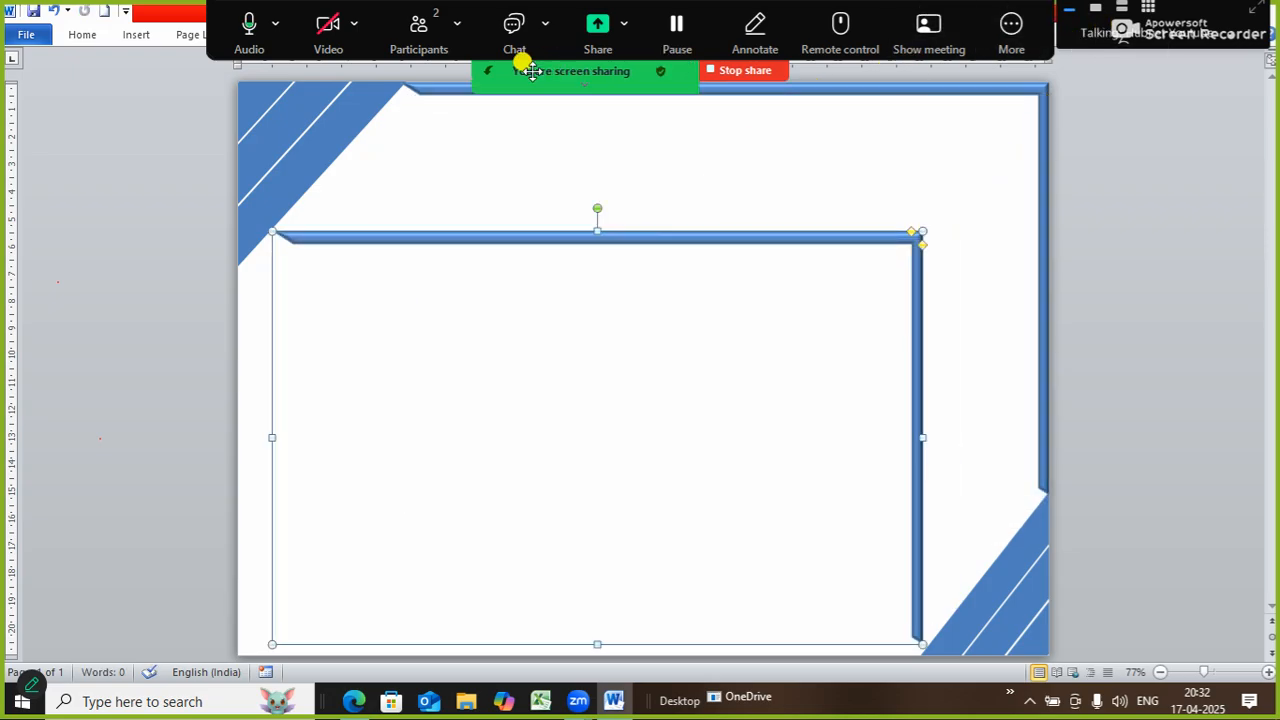
{"action": "left_click_drag", "start_coordinate": [480, 77], "coordinate": [480, 617]}
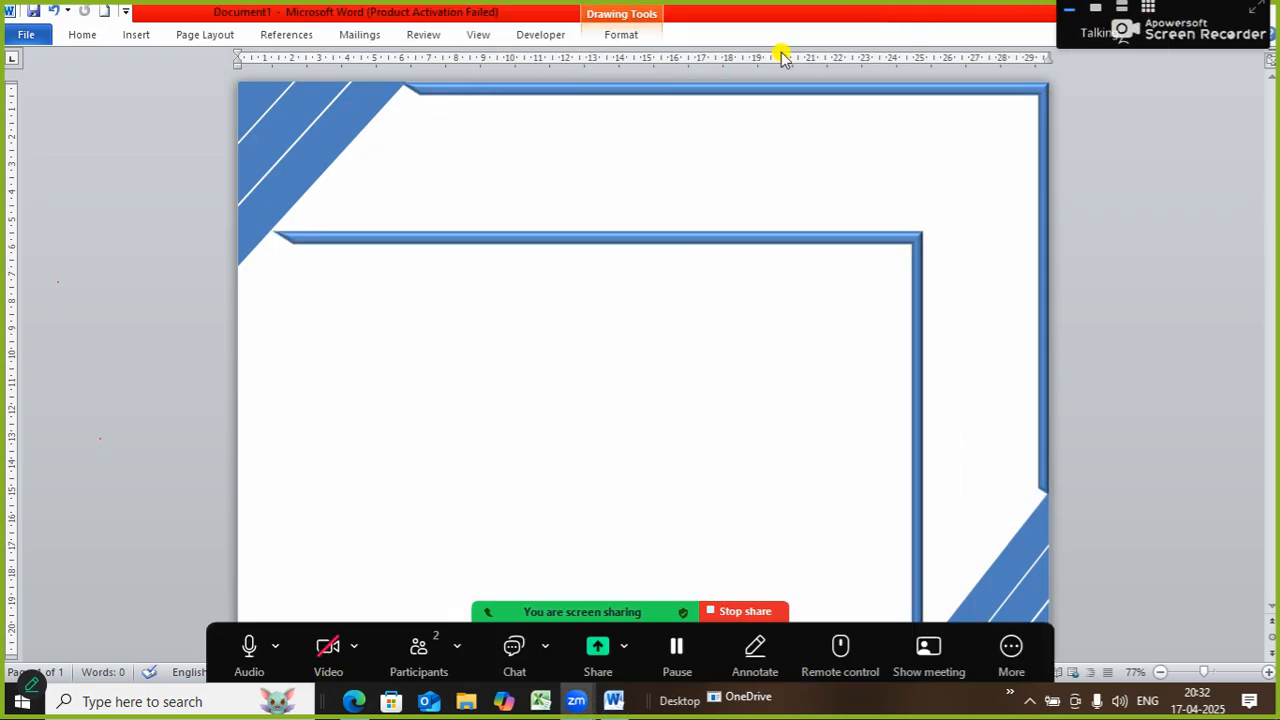
Step: Rotate the copied frame left 90° twice so it turns upside down
{"action": "left_click", "coordinate": [611, 28]}
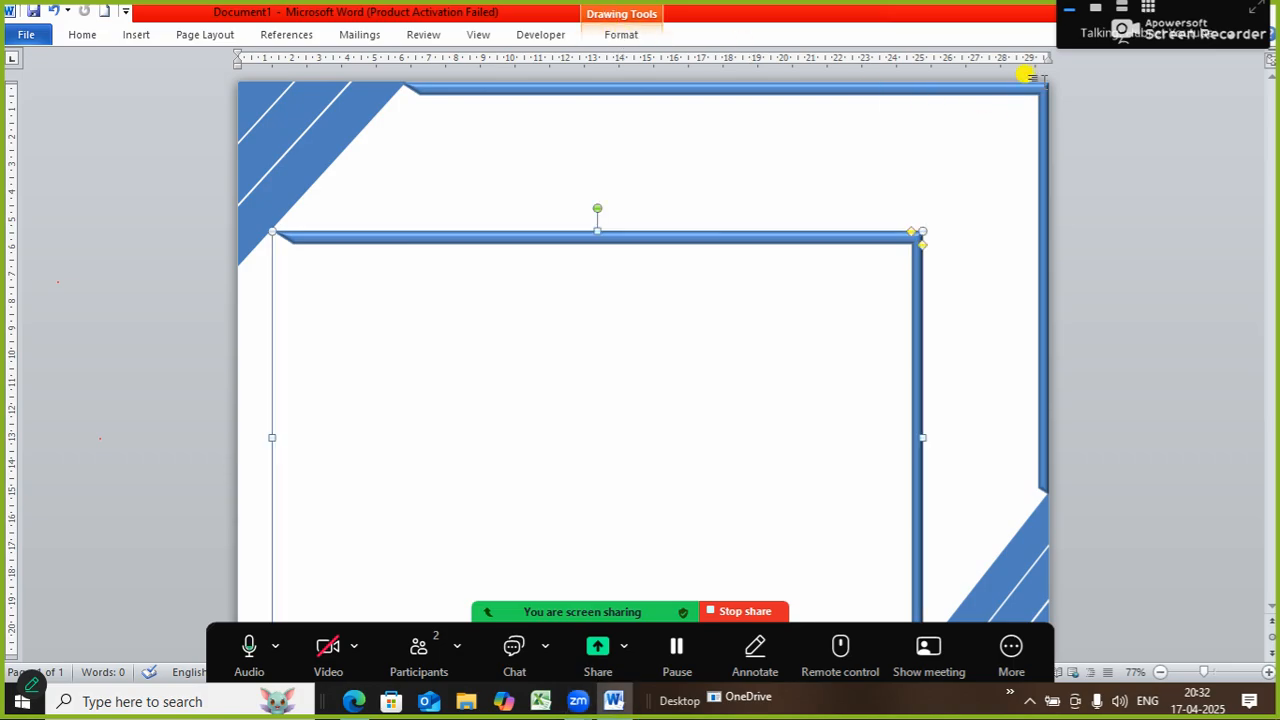
{"action": "left_click", "coordinate": [612, 36]}
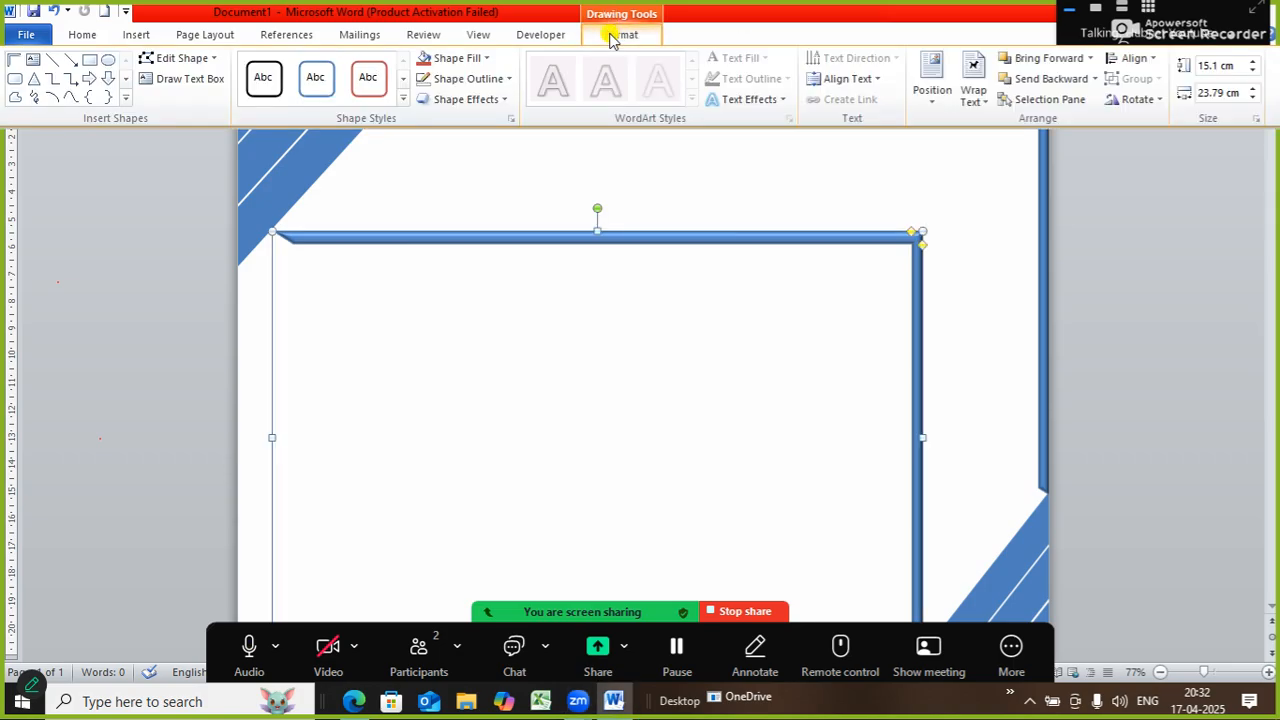
{"action": "left_click", "coordinate": [1155, 104]}
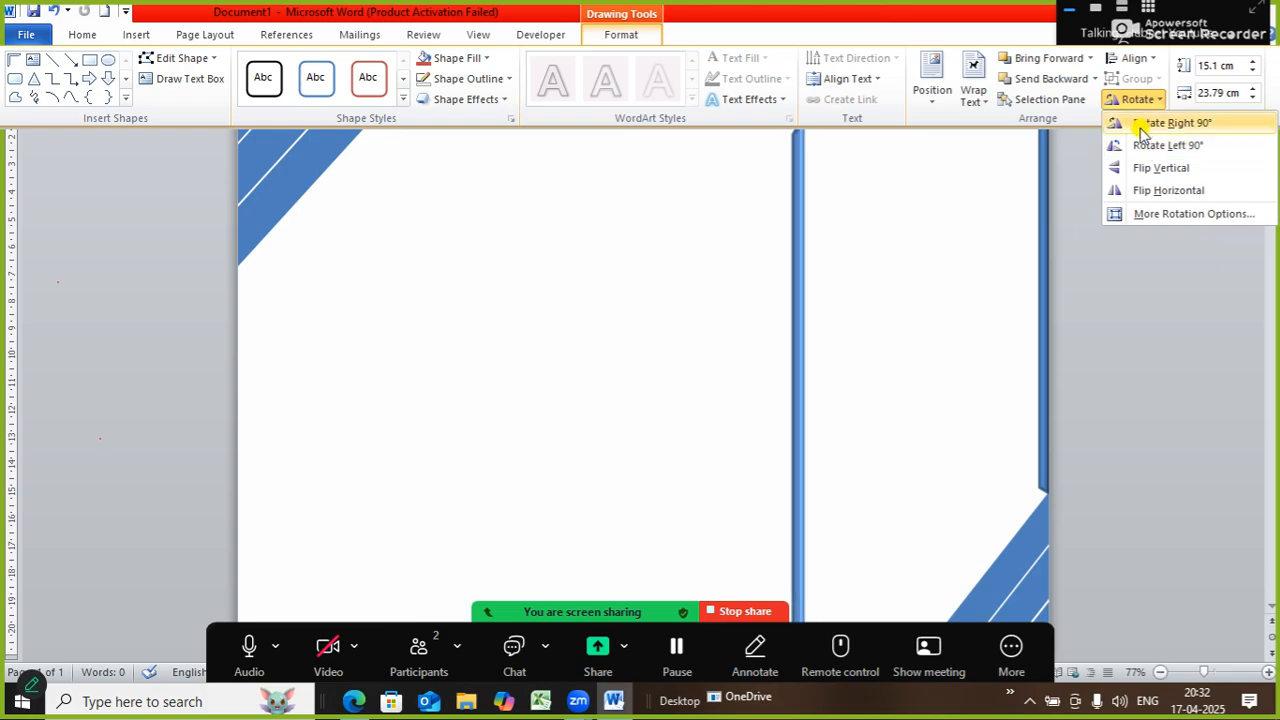
{"action": "left_click", "coordinate": [1140, 145]}
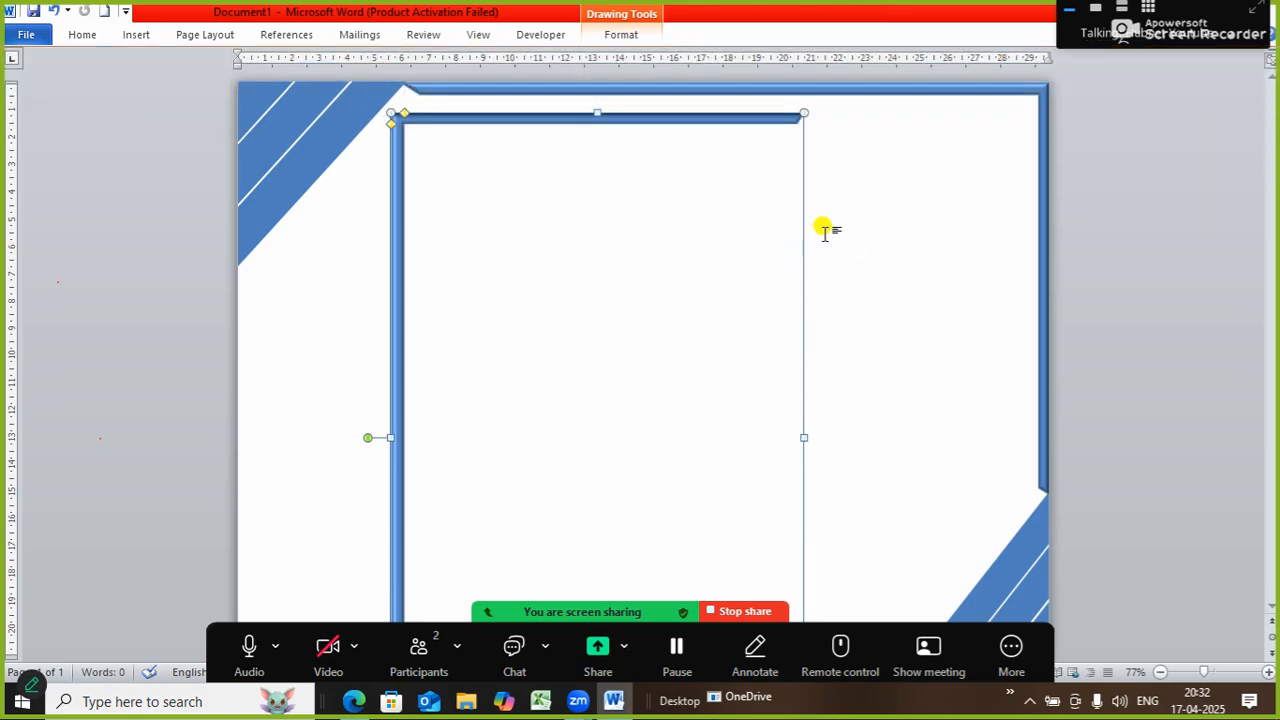
{"action": "left_click", "coordinate": [605, 35]}
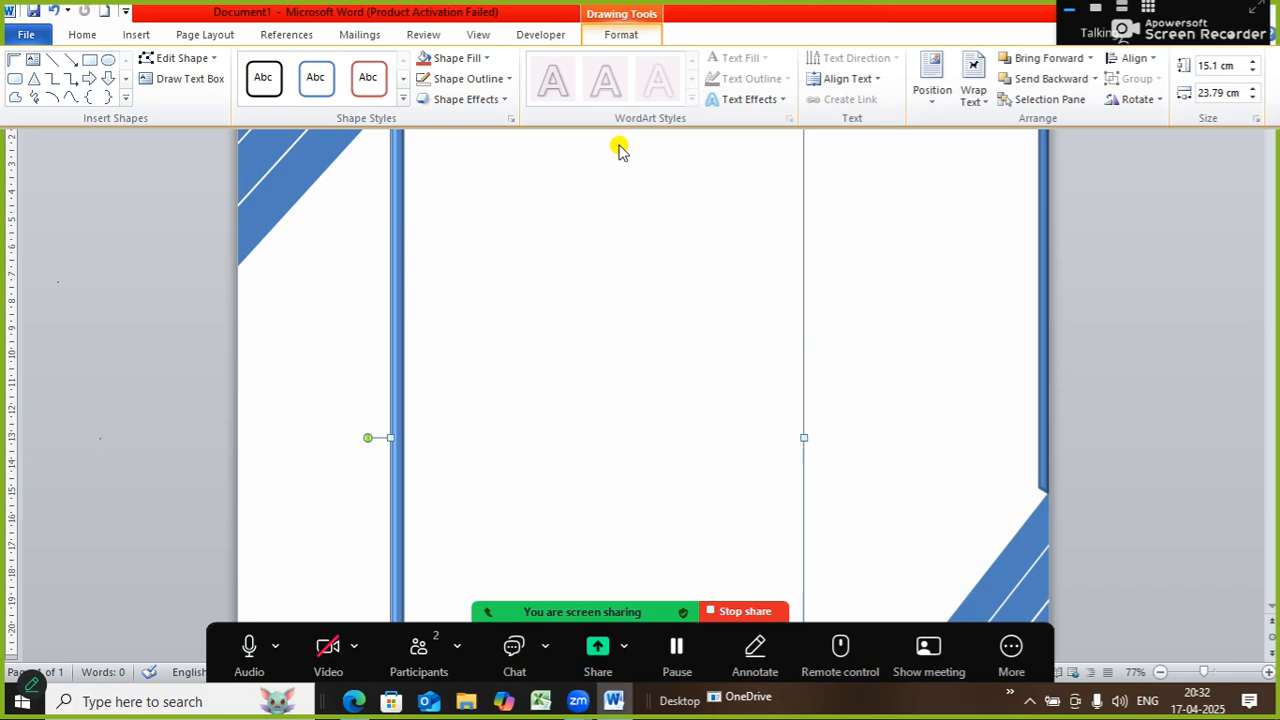
{"action": "left_click", "coordinate": [1163, 102]}
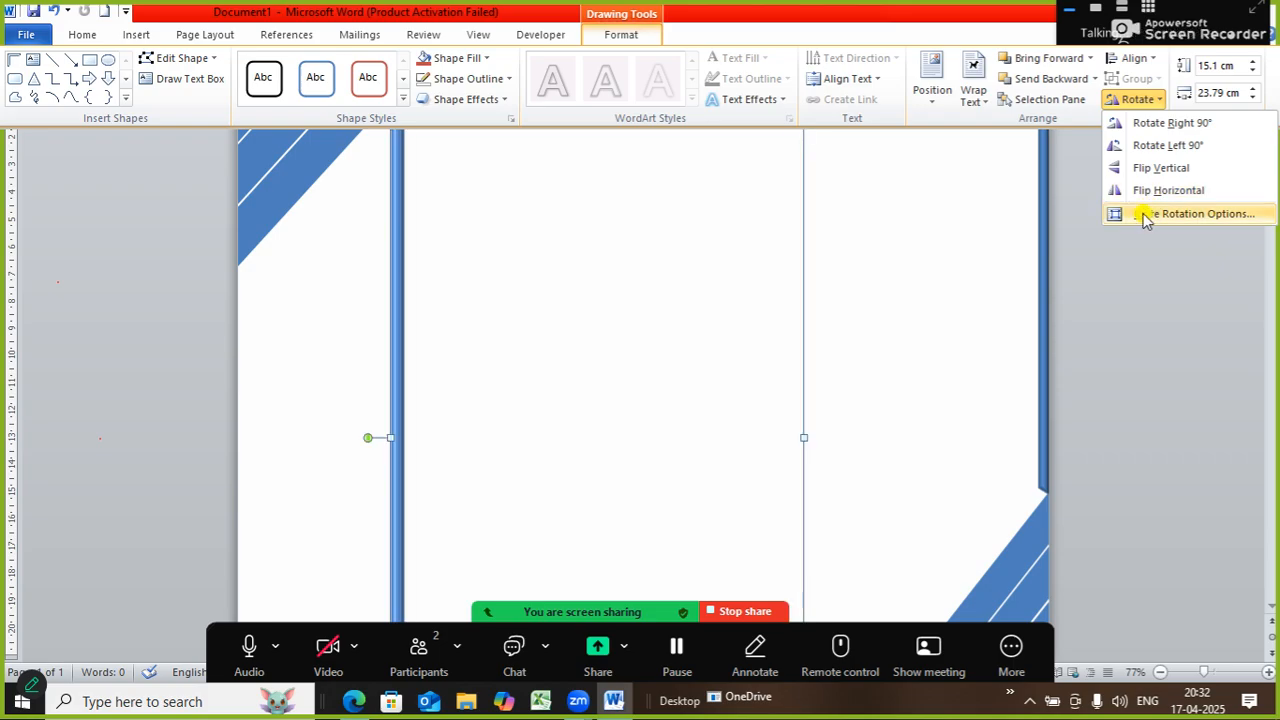
{"action": "left_click", "coordinate": [1140, 145]}
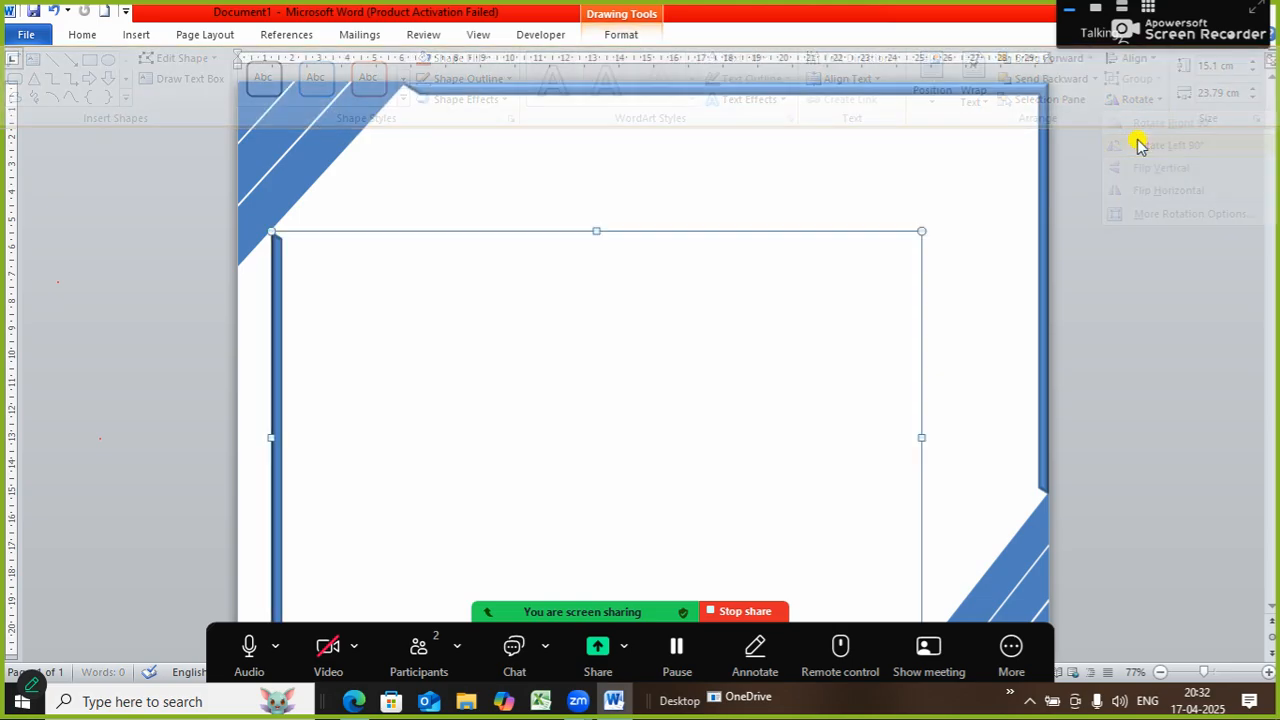
{"action": "left_click", "coordinate": [787, 172]}
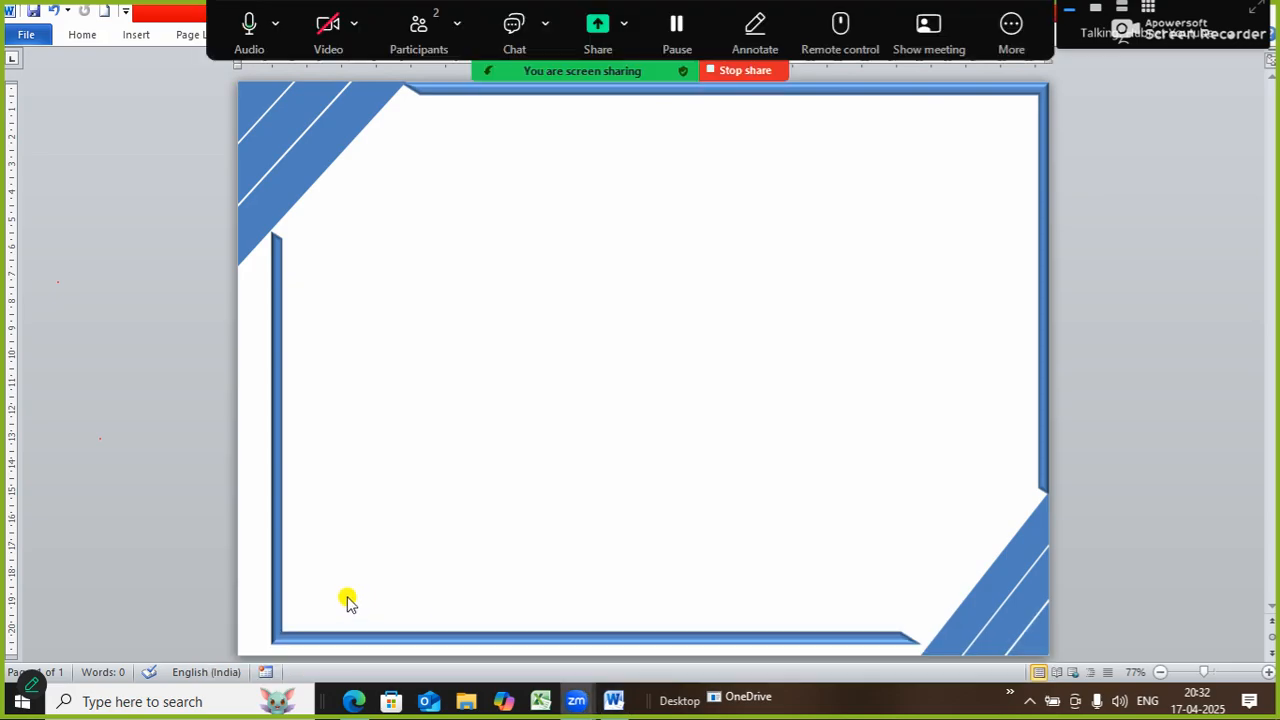
Step: Nudge the rotated frame copy with Ctrl+arrows flush against the page's left and bottom edges
{"action": "left_click", "coordinate": [271, 606]}
{"action": "key", "text": "ctrl+Down"}
{"action": "key", "text": "ctrl+Down"}
{"action": "key", "text": "ctrl+Down"}
{"action": "key", "text": "ctrl+Down"}
{"action": "key", "text": "ctrl+Down"}
{"action": "key", "text": "ctrl+Down"}
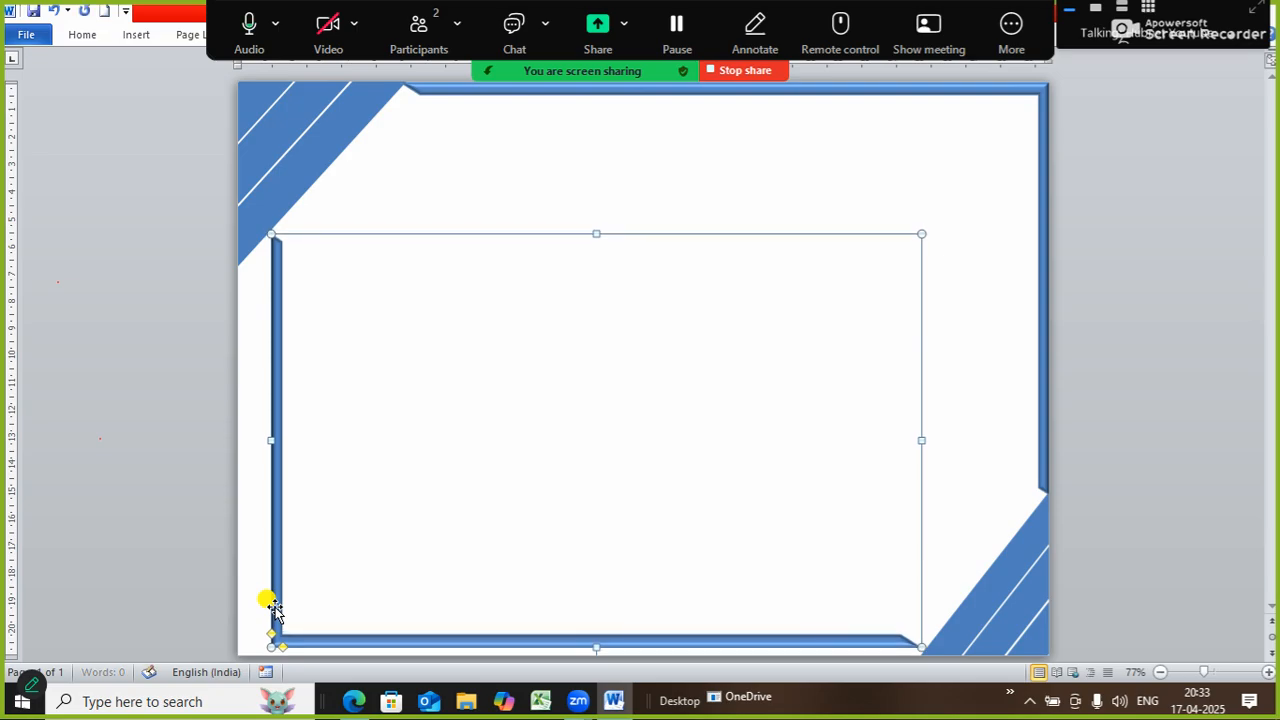
{"action": "key", "text": "ctrl+Left"}
{"action": "key", "text": "ctrl+Left"}
{"action": "key", "text": "ctrl+Left"}
{"action": "key", "text": "ctrl+Left"}
{"action": "key", "text": "ctrl+Left"}
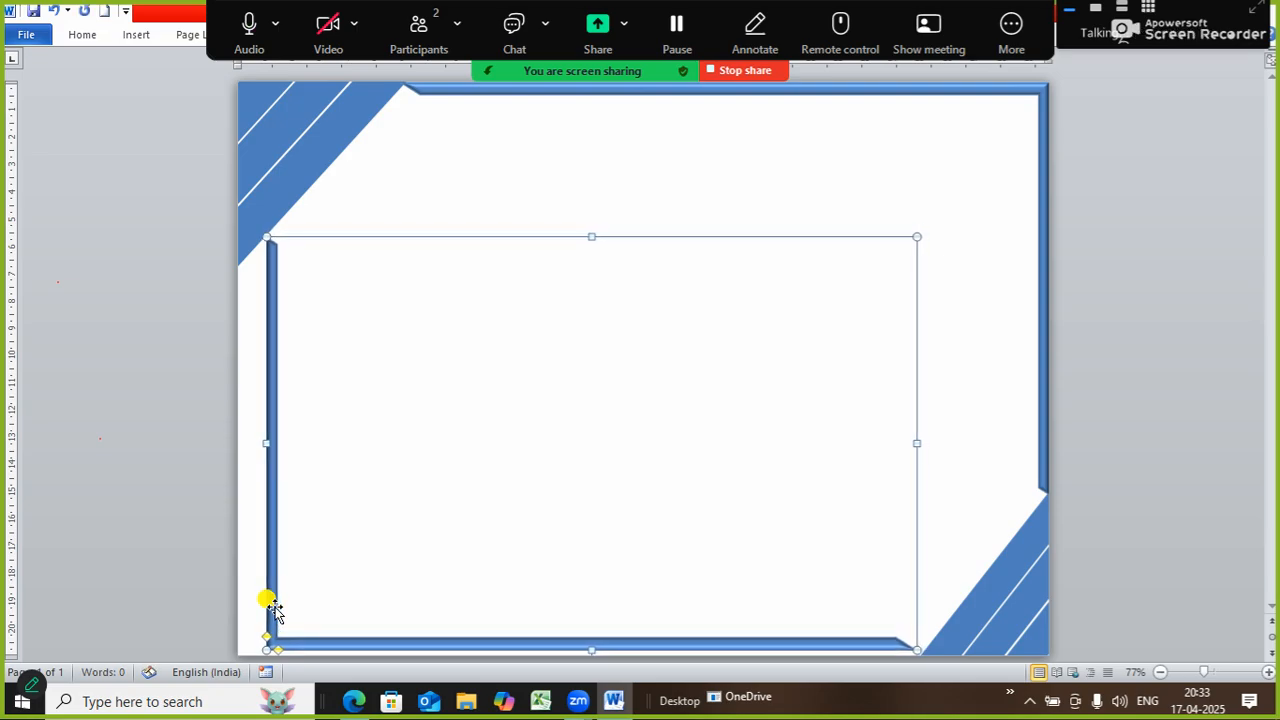
{"action": "key", "text": "ctrl+Down"}
{"action": "key", "text": "ctrl+Down"}
{"action": "key", "text": "ctrl+Down"}
{"action": "key", "text": "ctrl+Down"}
{"action": "key", "text": "ctrl+Left"}
{"action": "key", "text": "ctrl+Left"}
{"action": "key", "text": "ctrl+Left"}
{"action": "key", "text": "ctrl+Left"}
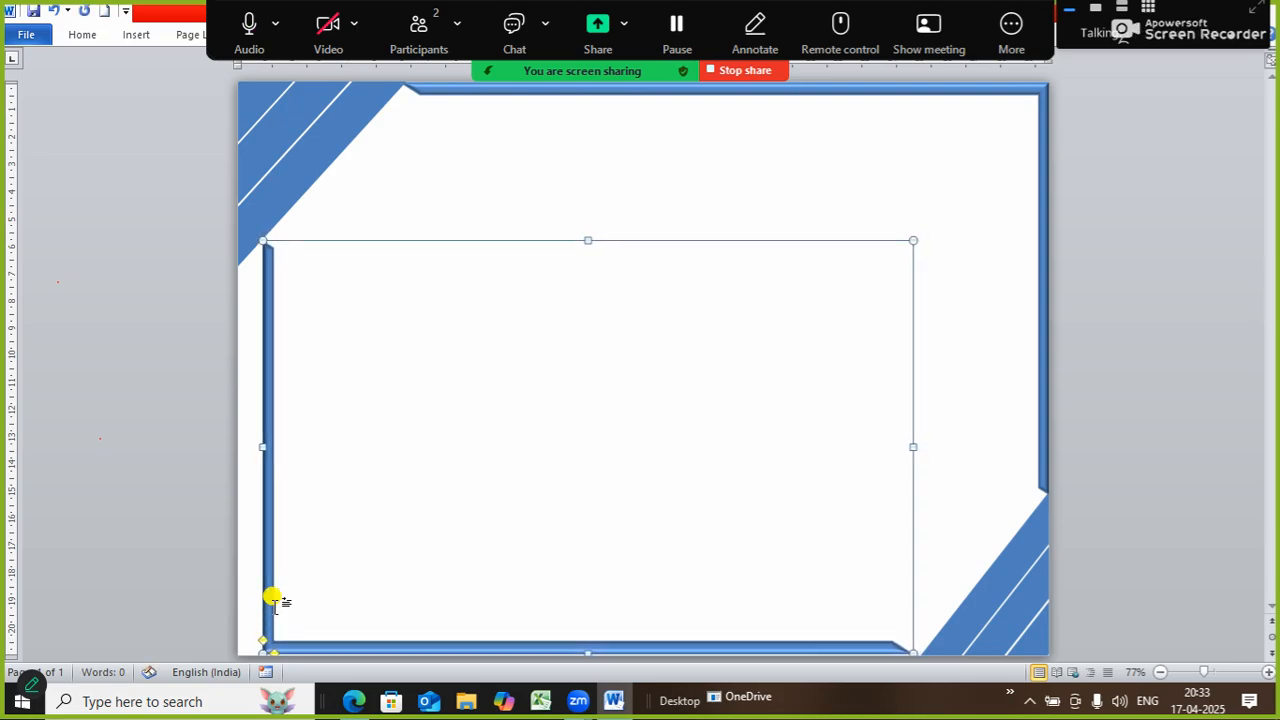
{"action": "key", "text": "ctrl+Up"}
{"action": "key", "text": "ctrl+Up"}
{"action": "key", "text": "ctrl+Up"}
{"action": "key", "text": "ctrl+Up"}
{"action": "key", "text": "ctrl+Up"}
{"action": "key", "text": "ctrl+Up"}
{"action": "key", "text": "ctrl+Up"}
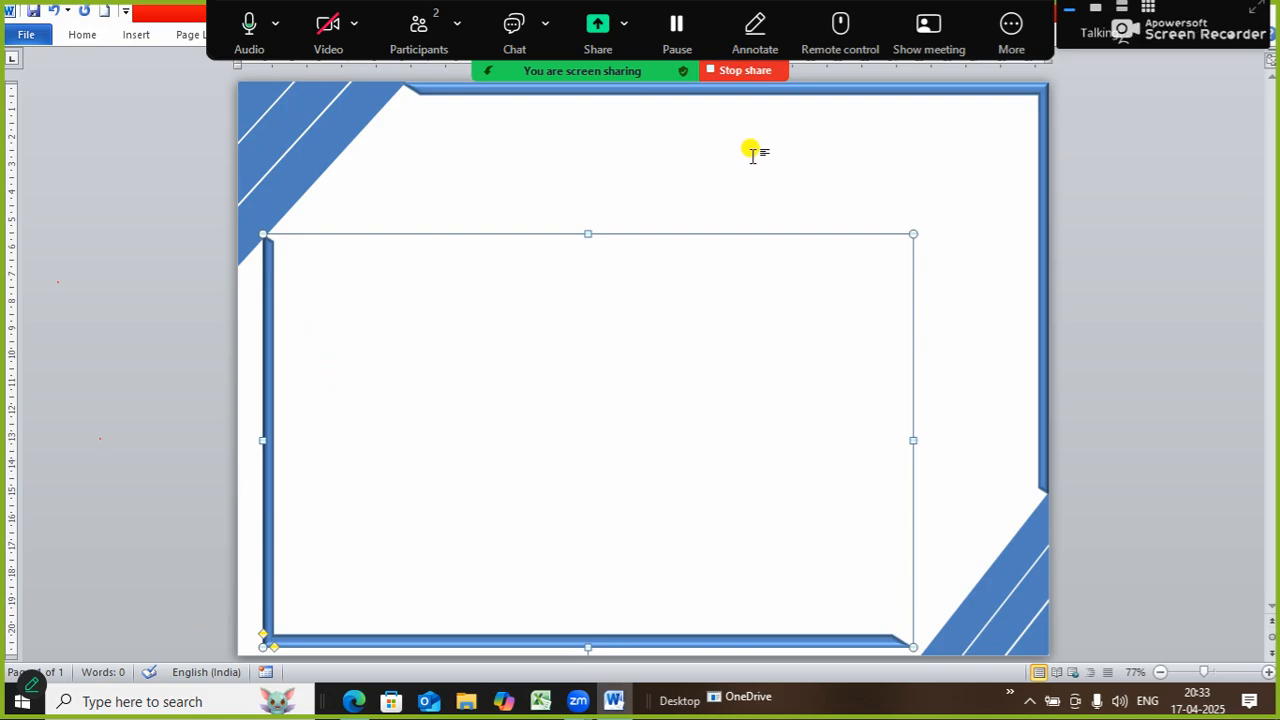
{"action": "left_click", "coordinate": [491, 287]}
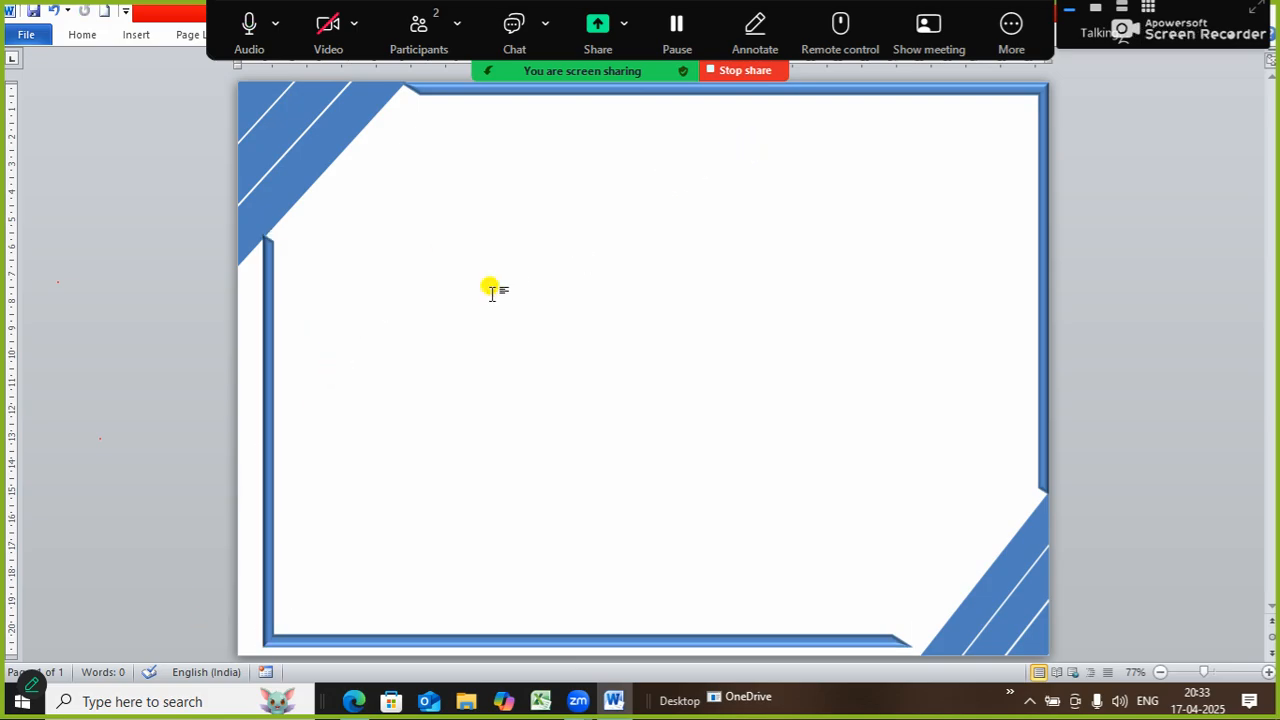
{"action": "left_click", "coordinate": [267, 305]}
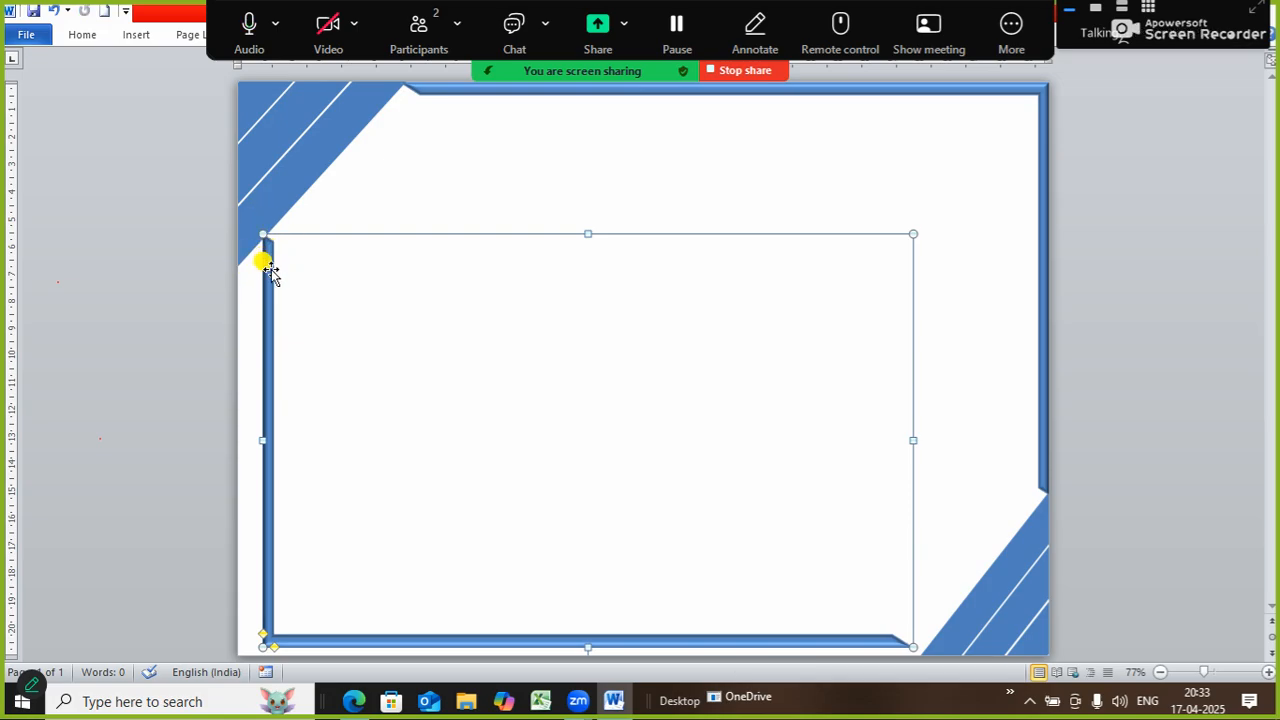
{"action": "key", "text": "ctrl+Left"}
{"action": "key", "text": "ctrl+Left"}
{"action": "key", "text": "ctrl+Left"}
{"action": "key", "text": "ctrl+Down"}
{"action": "key", "text": "ctrl+Down"}
{"action": "key", "text": "ctrl+Down"}
{"action": "key", "text": "ctrl+Down"}
{"action": "key", "text": "ctrl+Down"}
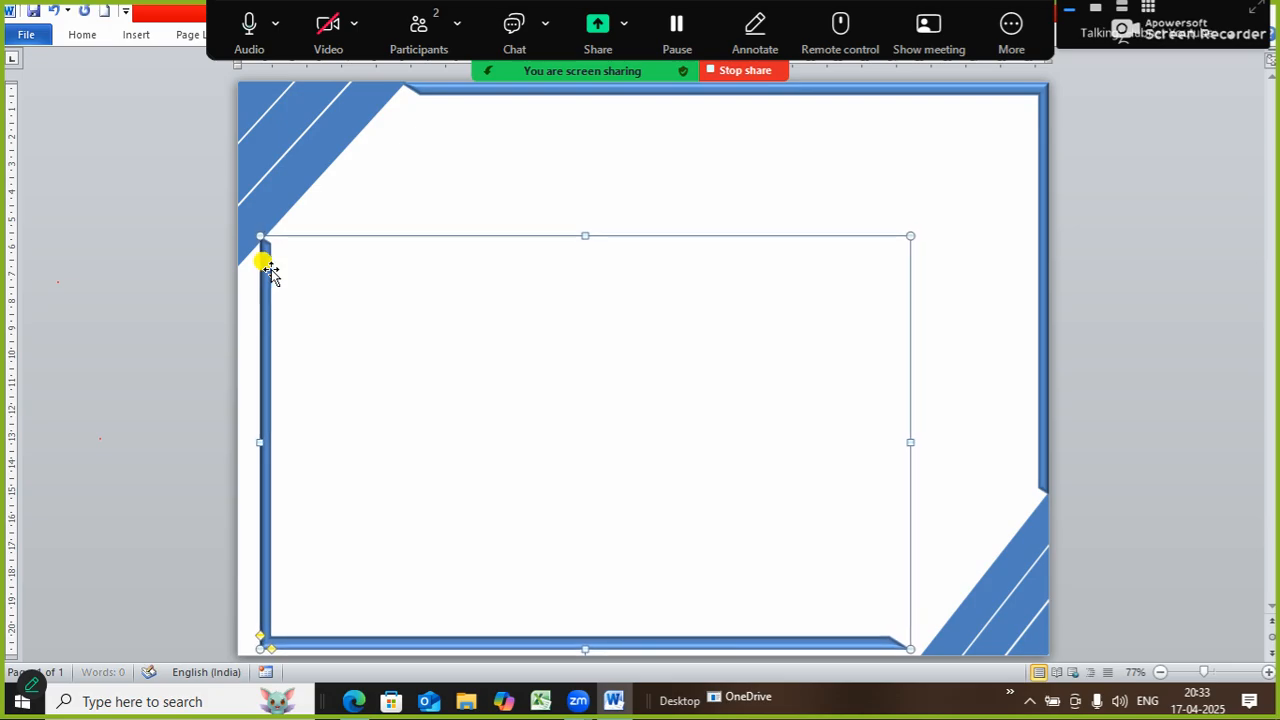
{"action": "key", "text": "ctrl+Left"}
{"action": "key", "text": "ctrl+Left"}
{"action": "key", "text": "ctrl+Left"}
{"action": "key", "text": "ctrl+Left"}
{"action": "key", "text": "ctrl+Left"}
{"action": "key", "text": "ctrl+Left"}
{"action": "key", "text": "ctrl+Left"}
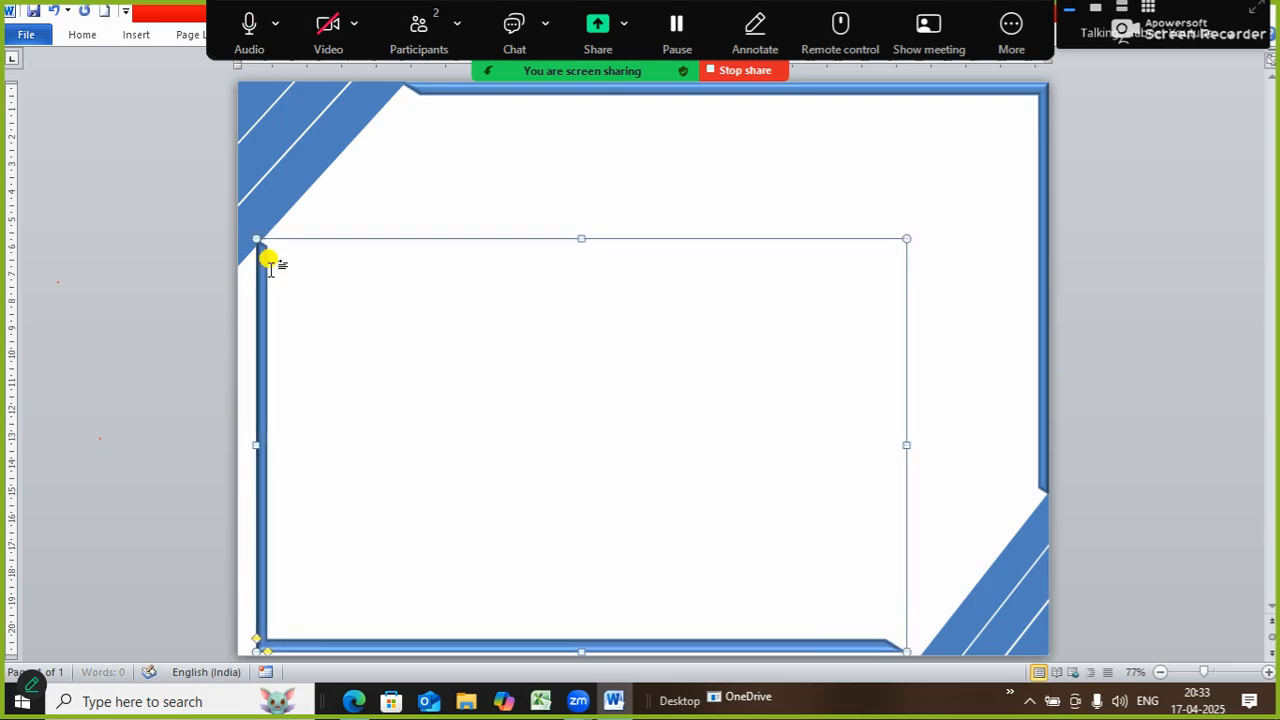
{"action": "key", "text": "ctrl+Left"}
{"action": "key", "text": "ctrl+Left"}
{"action": "key", "text": "ctrl+Left"}
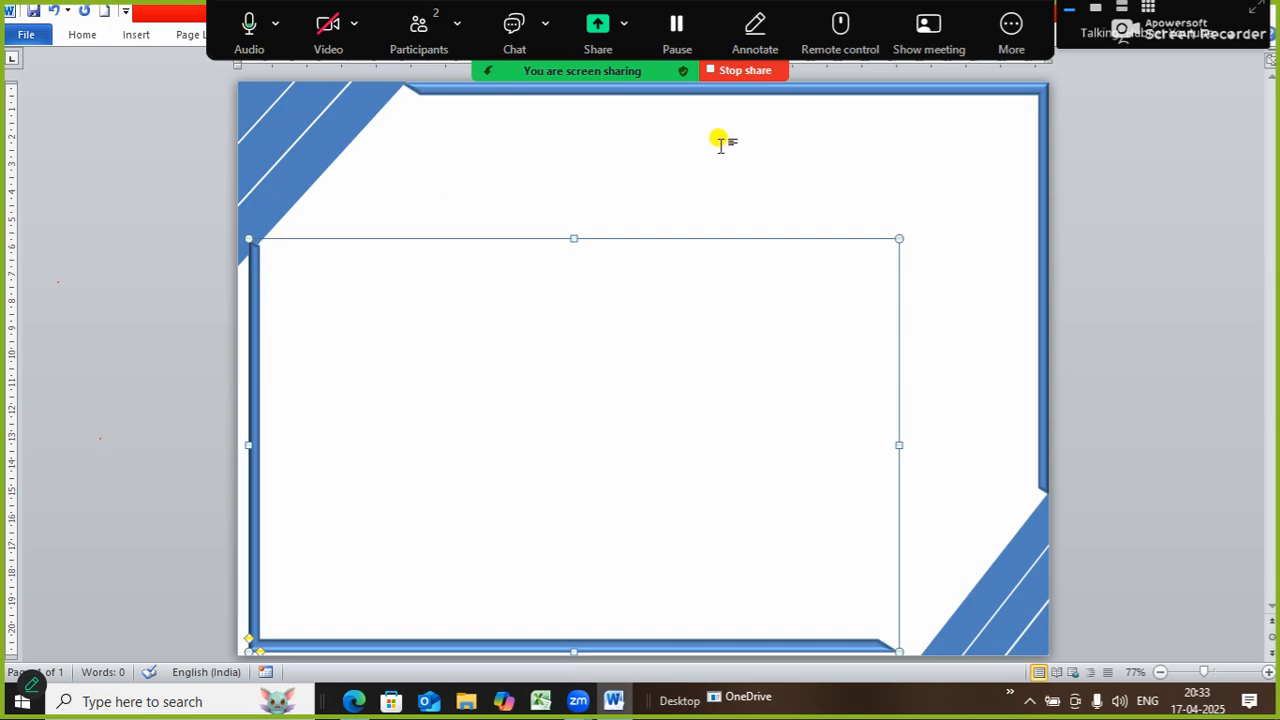
Step: Widen the lower-left frame to reach the bottom-right striped band, fine-tuning its position
{"action": "left_click_drag", "start_coordinate": [899, 443], "coordinate": [927, 445]}
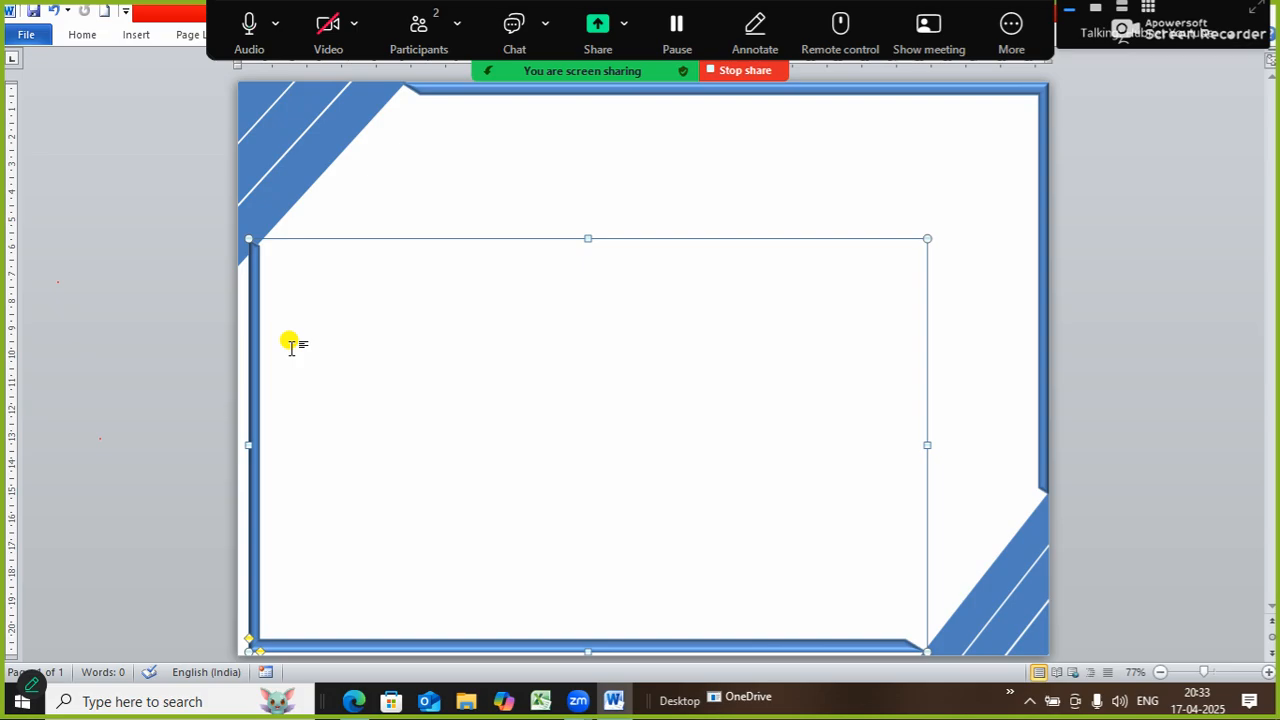
{"action": "key", "text": "ctrl+Up"}
{"action": "key", "text": "ctrl+Up"}
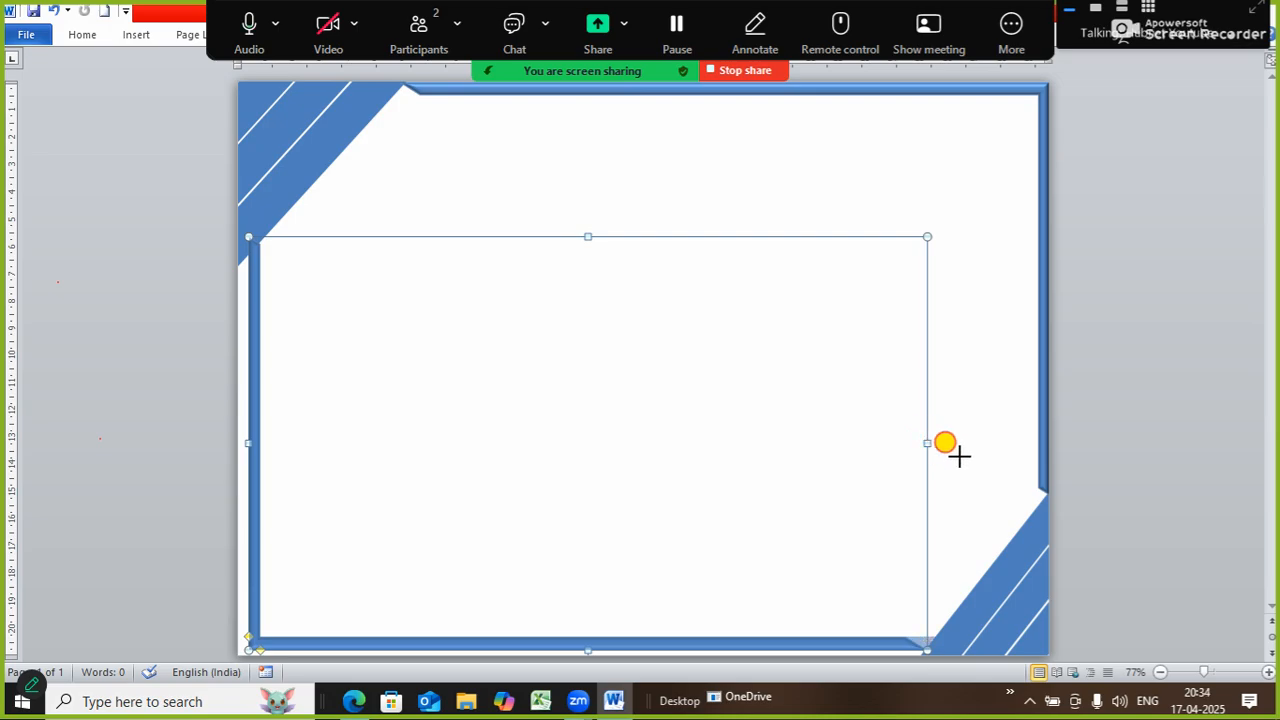
{"action": "left_click_drag", "start_coordinate": [959, 456], "coordinate": [960, 458]}
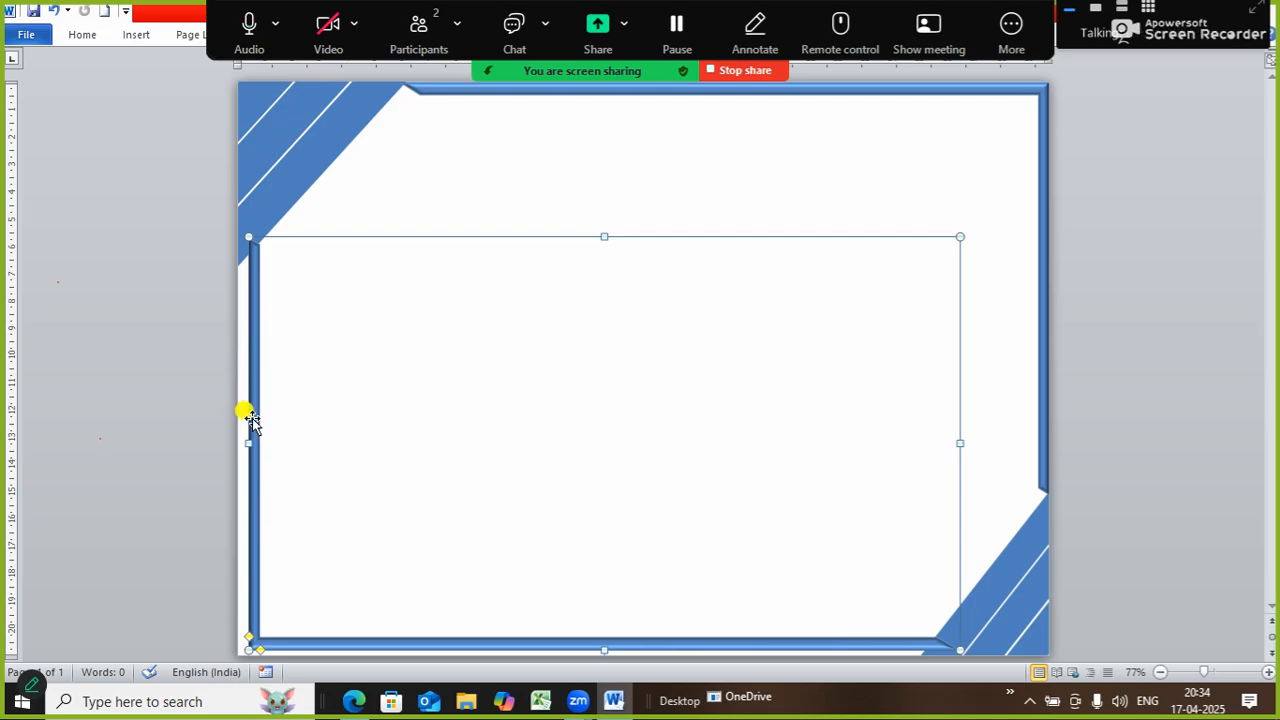
{"action": "key", "text": "ctrl+Left"}
{"action": "key", "text": "ctrl+Left"}
{"action": "key", "text": "ctrl+Left"}
{"action": "key", "text": "ctrl+Left"}
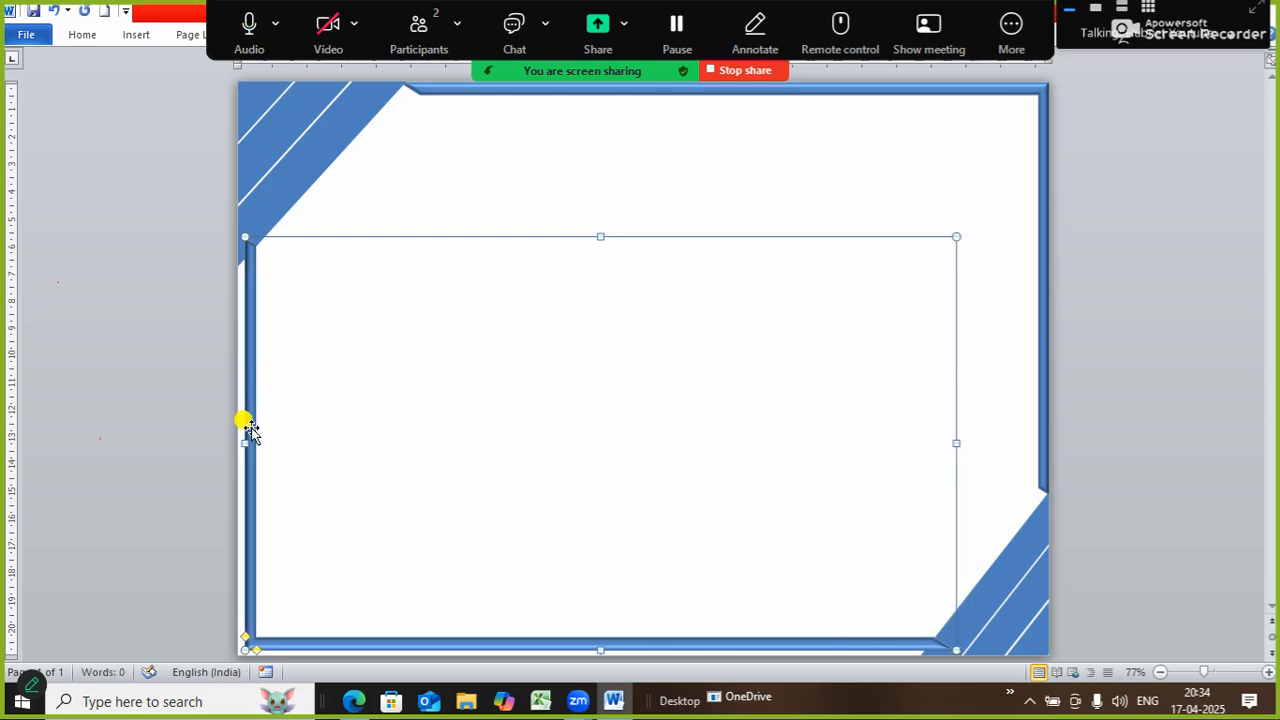
{"action": "key", "text": "ctrl+Right"}
{"action": "key", "text": "ctrl+Right"}
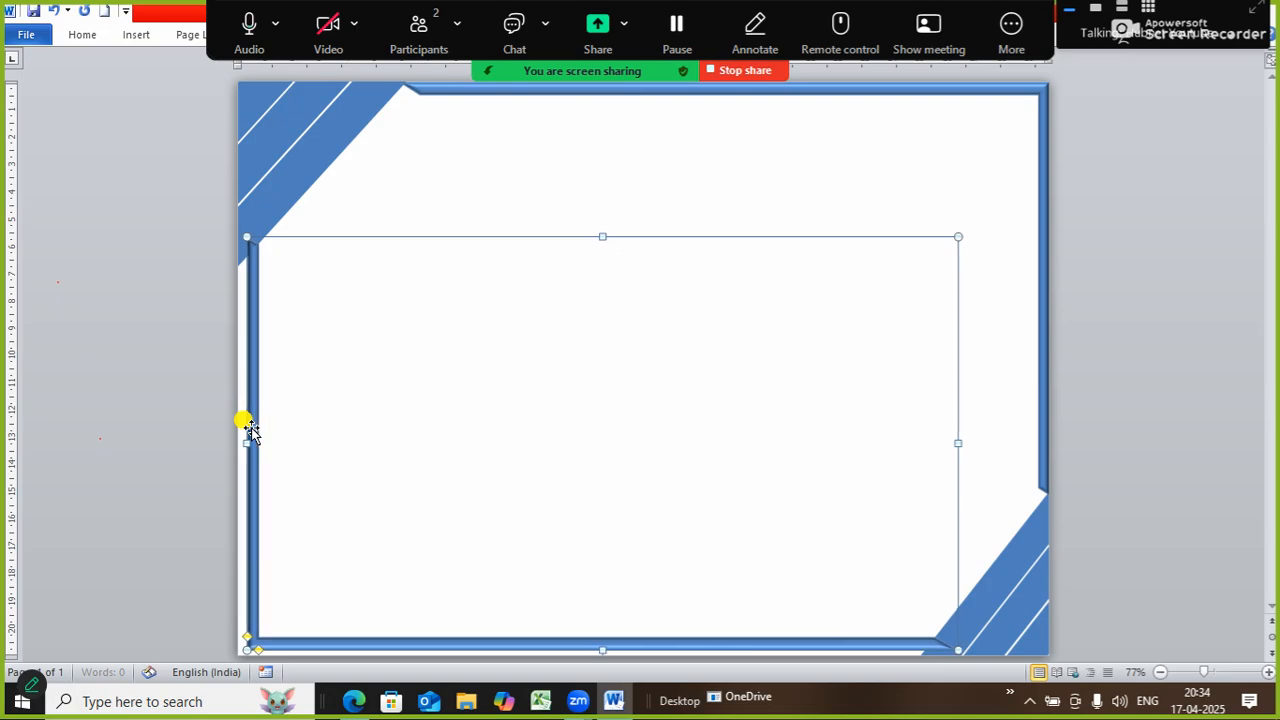
{"action": "key", "text": "ctrl+Up"}
{"action": "key", "text": "ctrl+Up"}
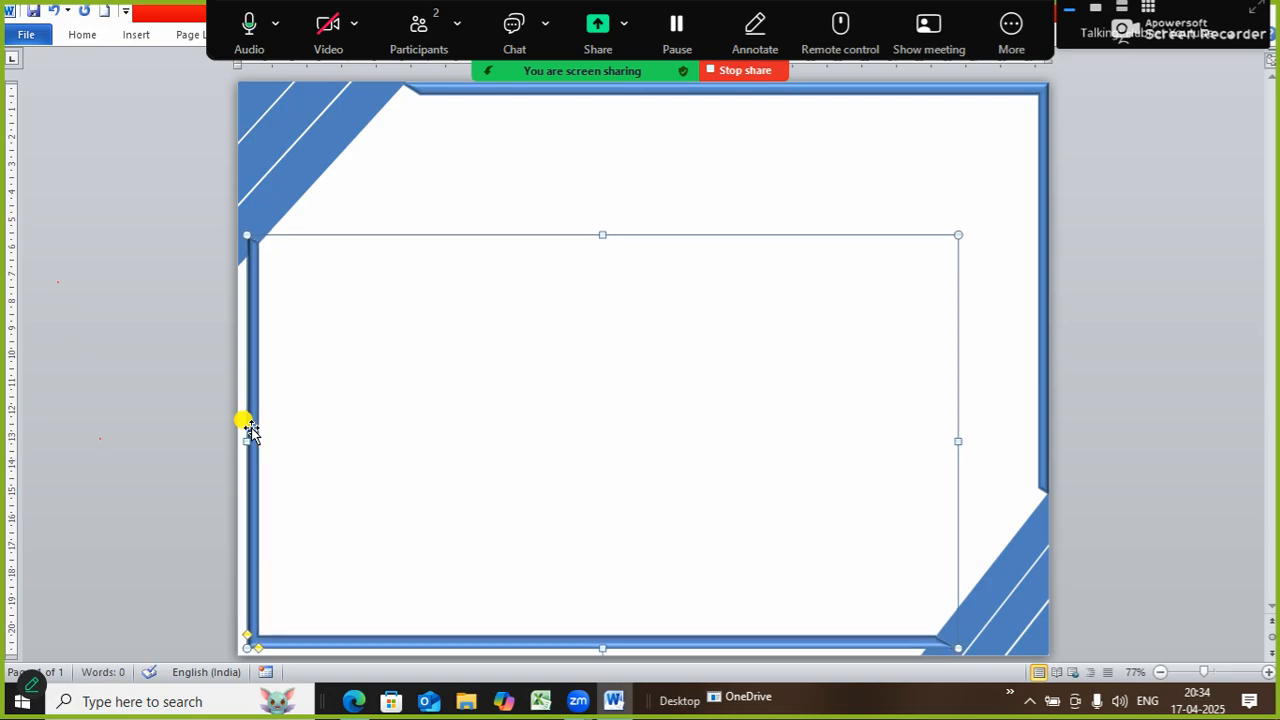
Step: Open Format Shape for the lower-left frame, leaving it on Solid fill after cancelling More Colors
{"action": "left_click", "coordinate": [380, 183]}
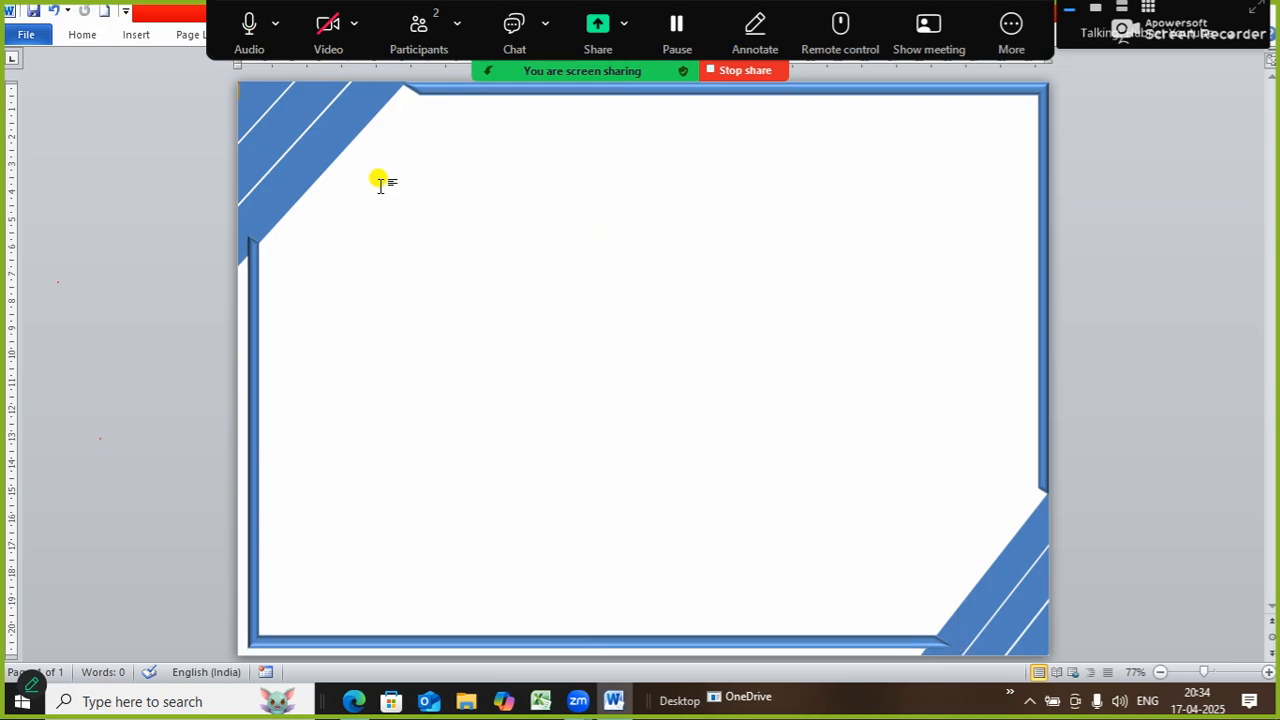
{"action": "left_click", "coordinate": [250, 375]}
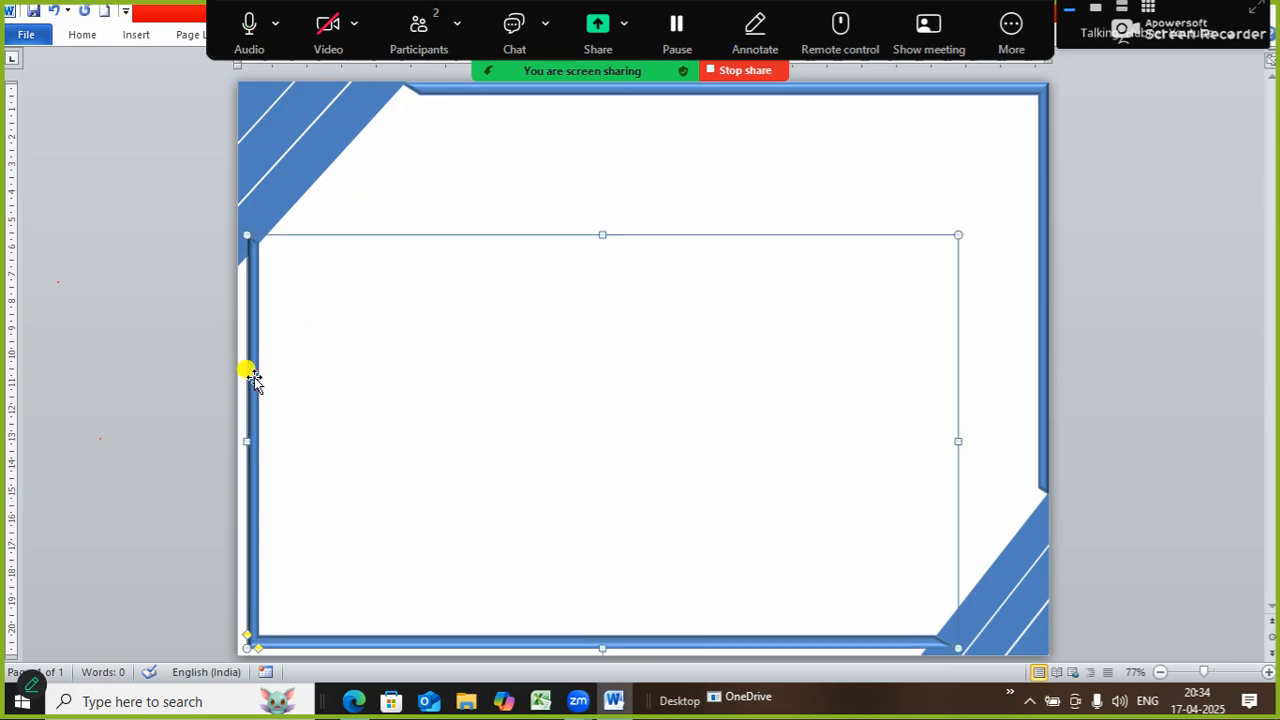
{"action": "right_click", "coordinate": [253, 375]}
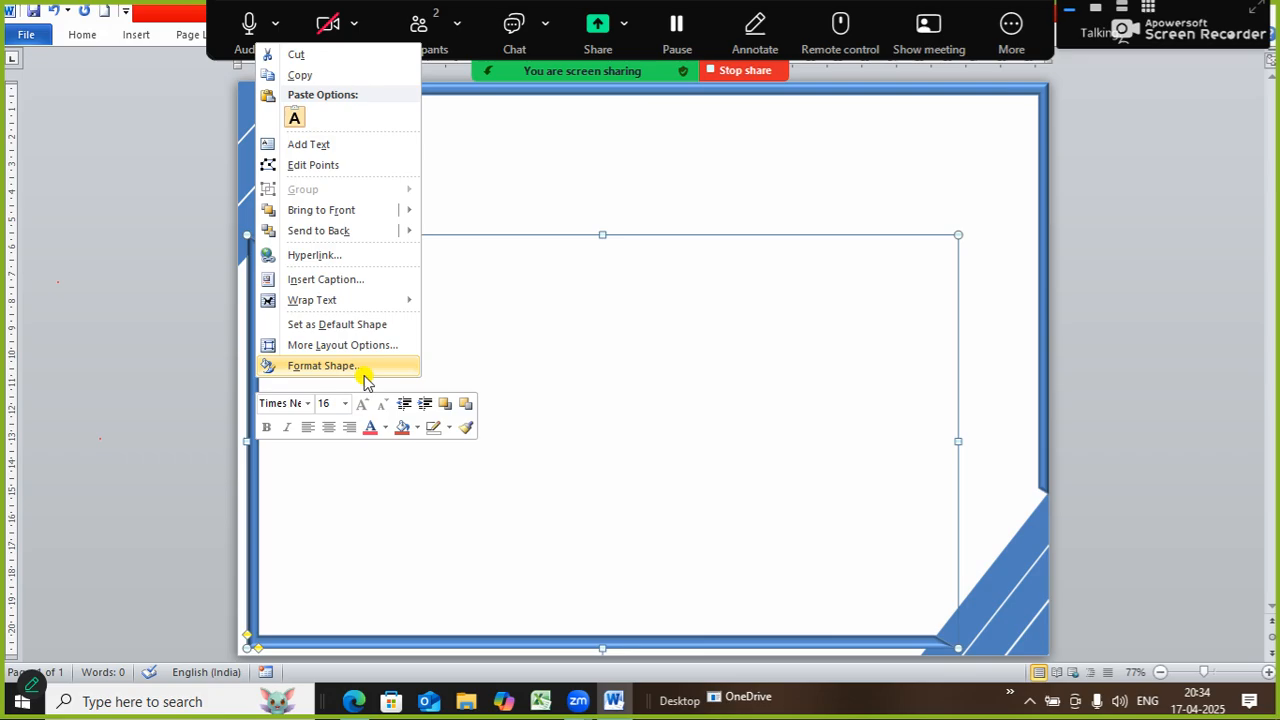
{"action": "left_click", "coordinate": [321, 366]}
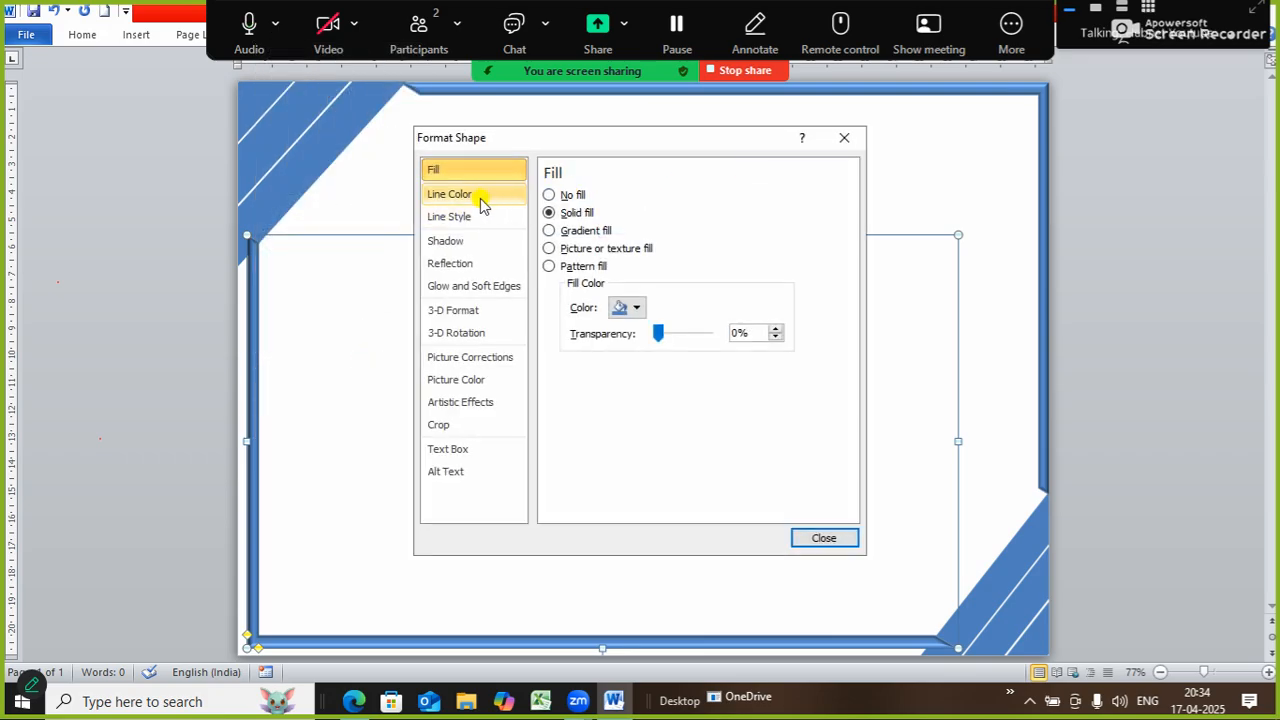
{"action": "left_click", "coordinate": [564, 195]}
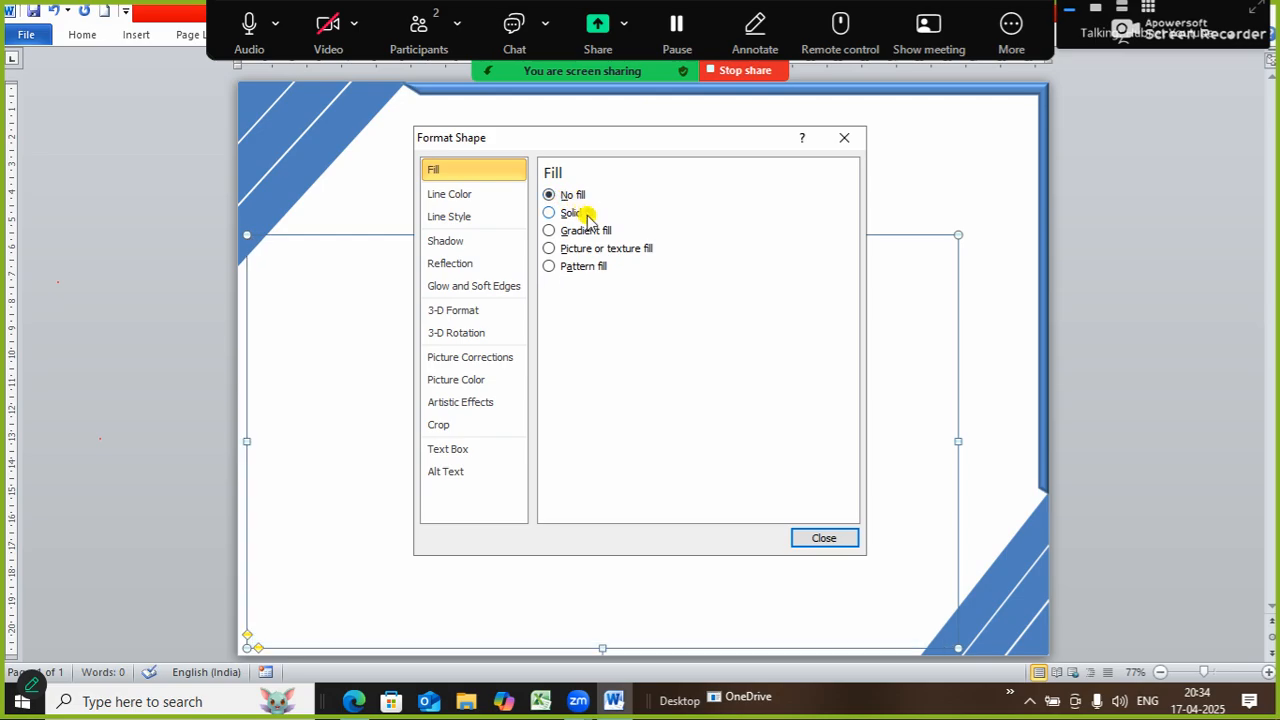
{"action": "left_click", "coordinate": [556, 213]}
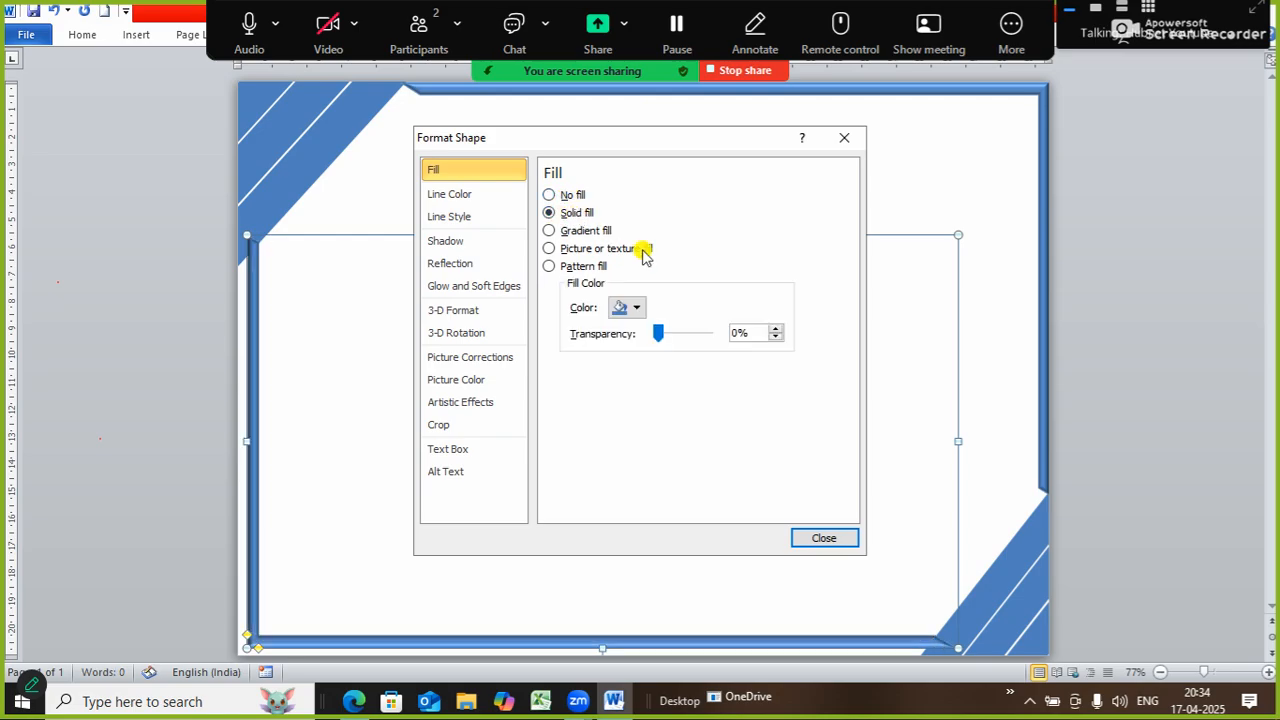
{"action": "left_click", "coordinate": [637, 308]}
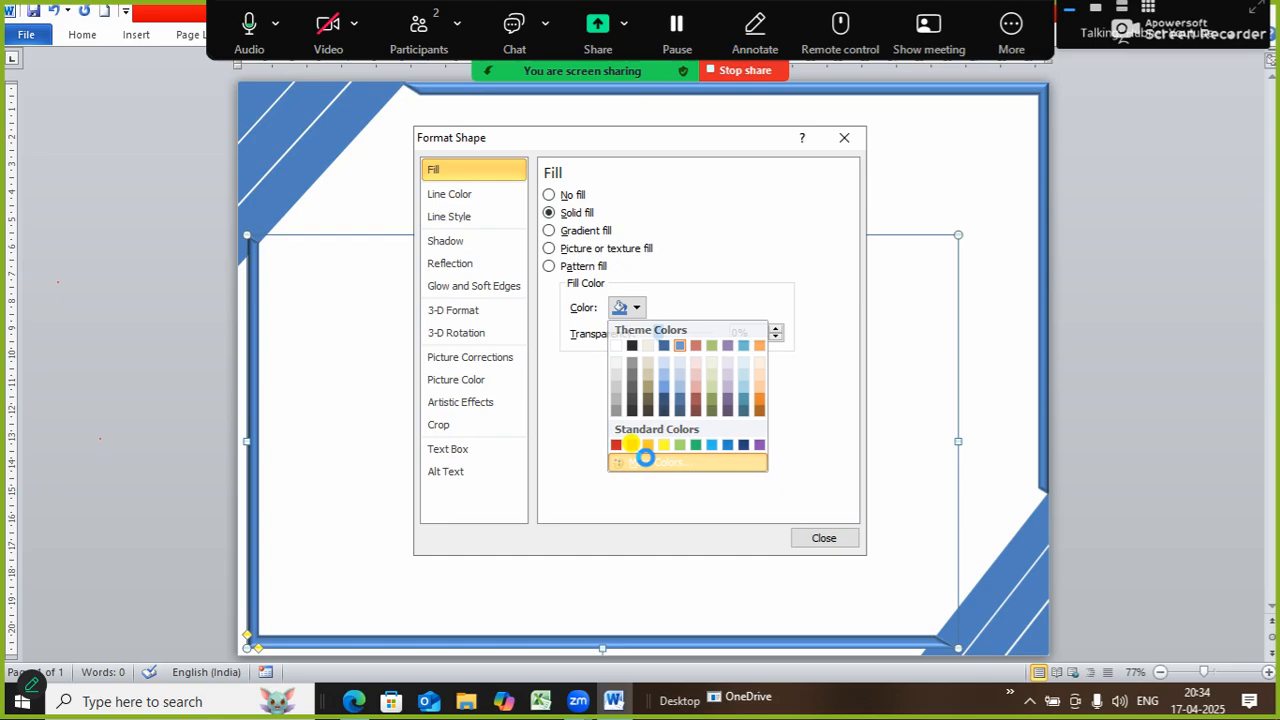
{"action": "left_click", "coordinate": [645, 458]}
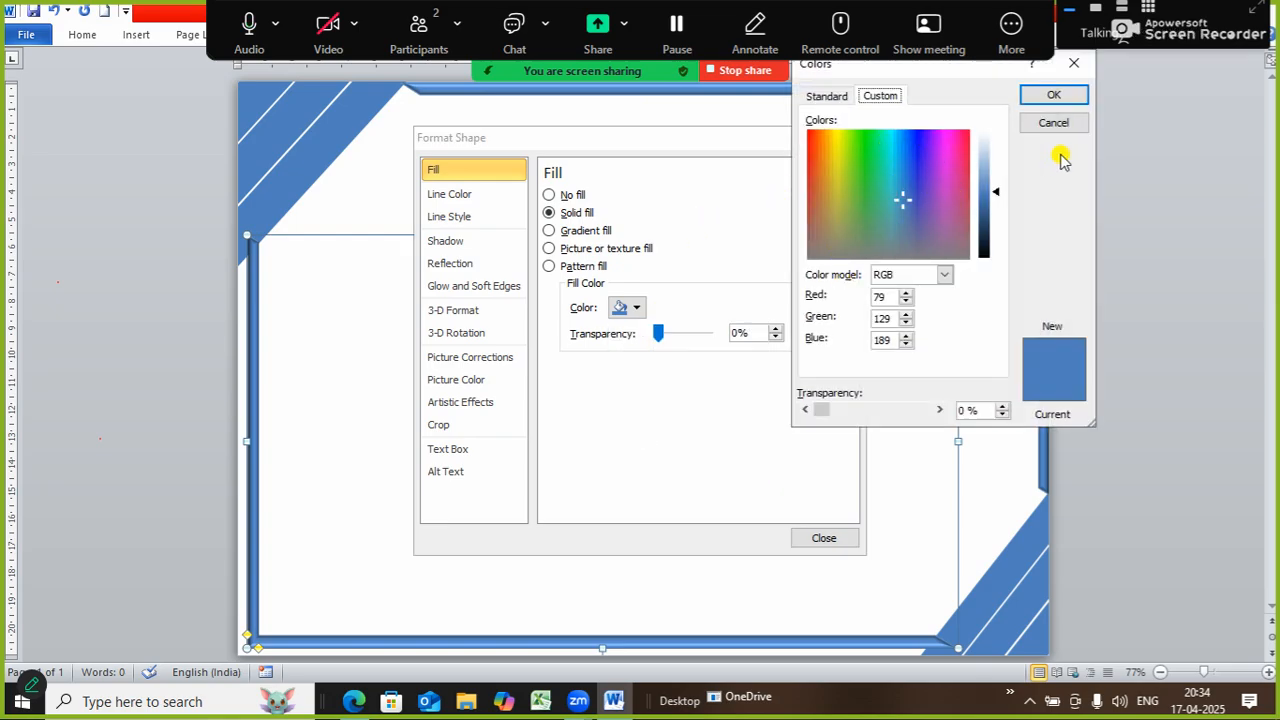
{"action": "left_click", "coordinate": [1054, 123]}
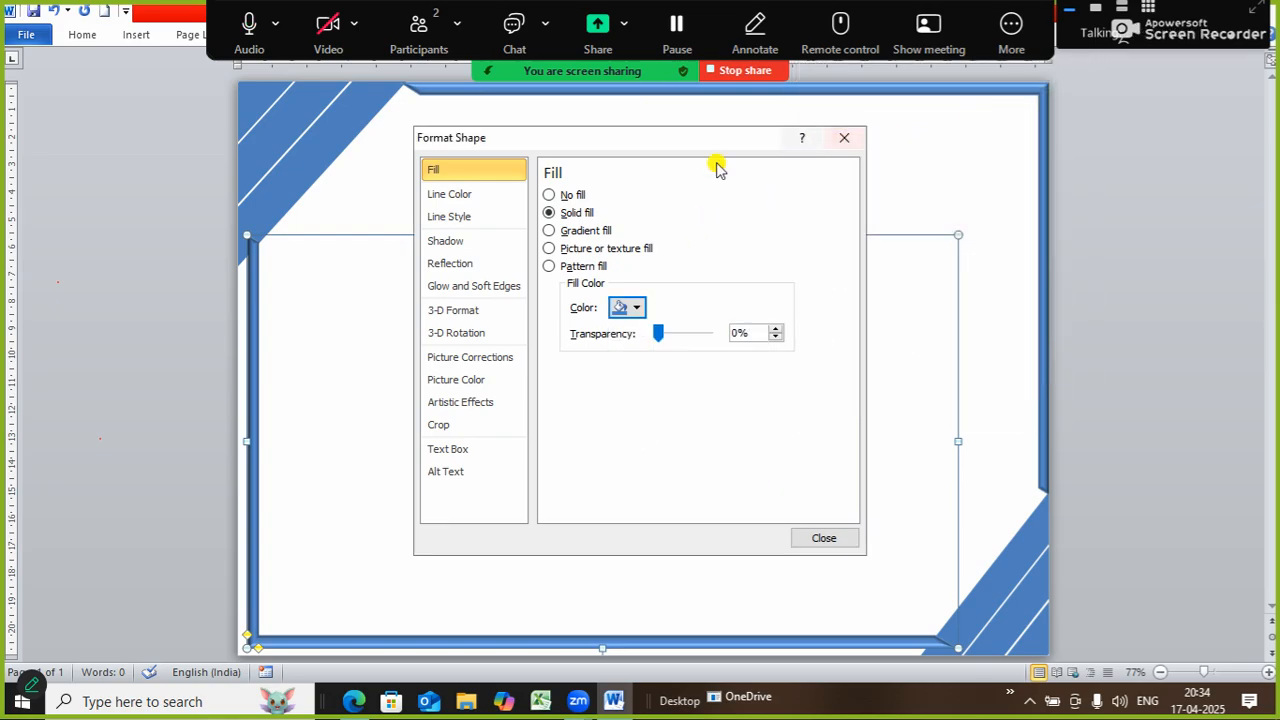
Step: Switch the frame to a gradient fill with a red first stop and middle stop at 50%
{"action": "left_click", "coordinate": [572, 232]}
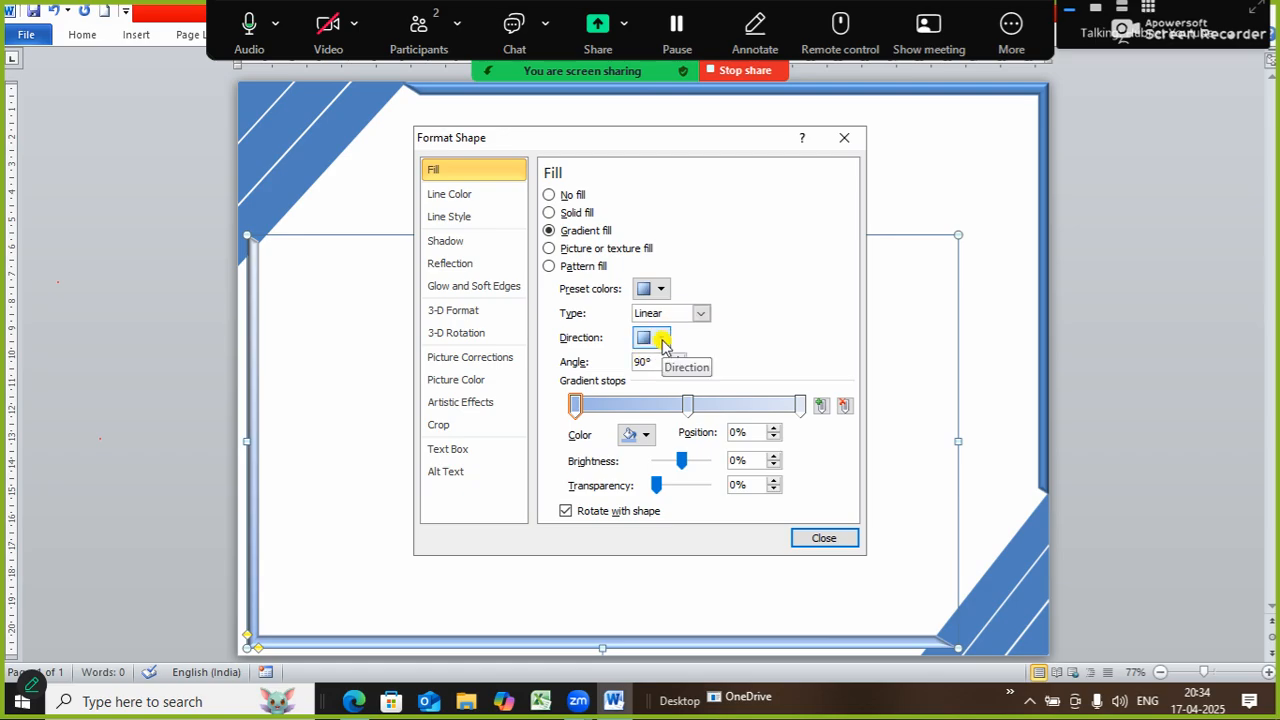
{"action": "left_click", "coordinate": [640, 434]}
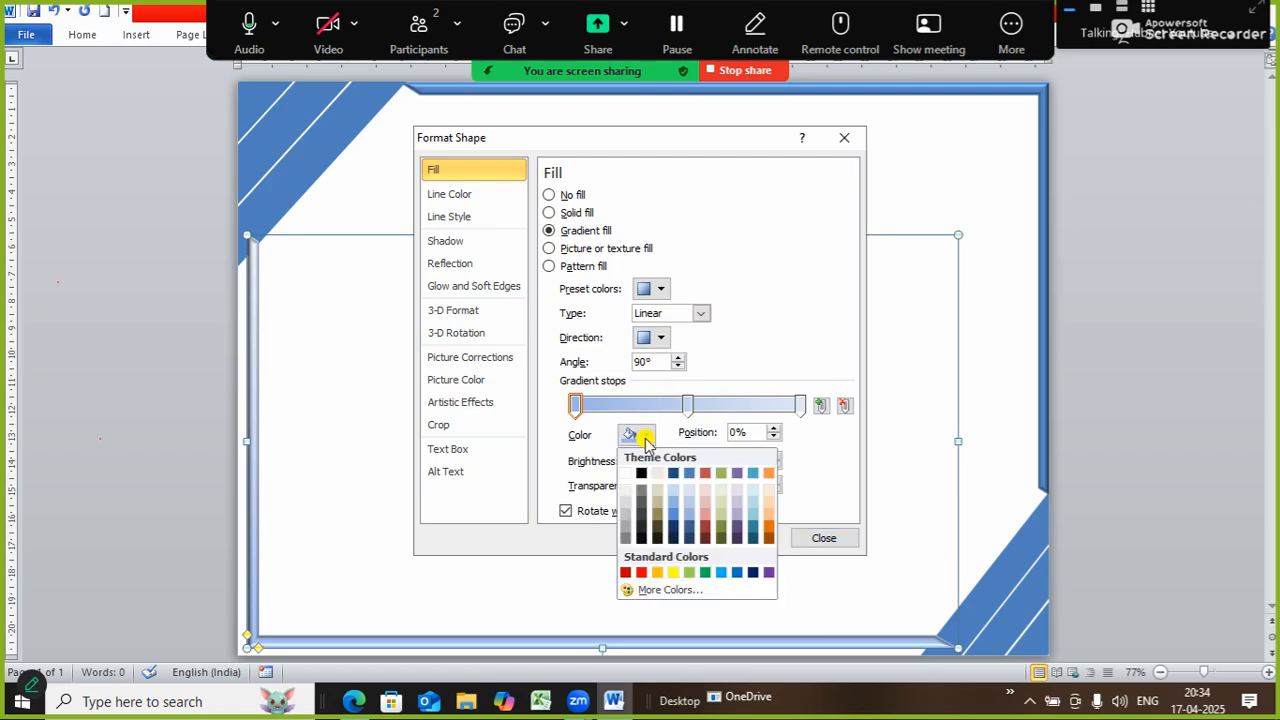
{"action": "left_click", "coordinate": [638, 572]}
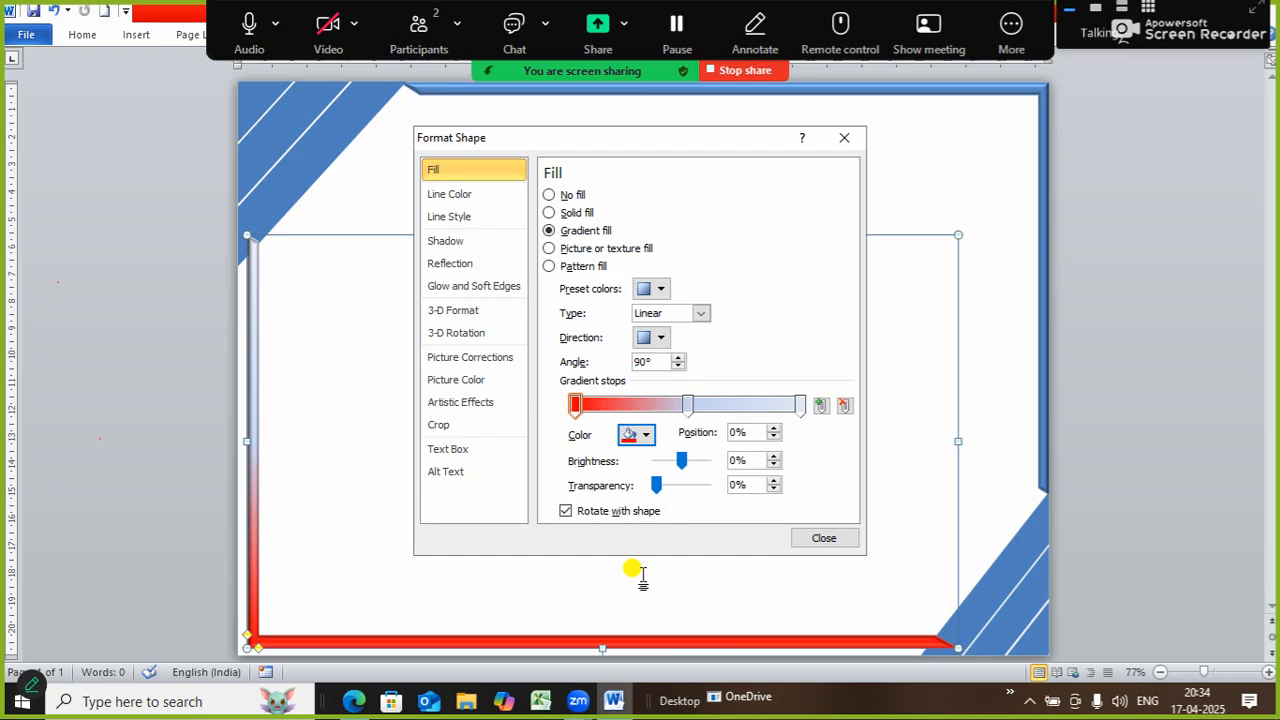
{"action": "left_click_drag", "start_coordinate": [687, 404], "coordinate": [662, 410]}
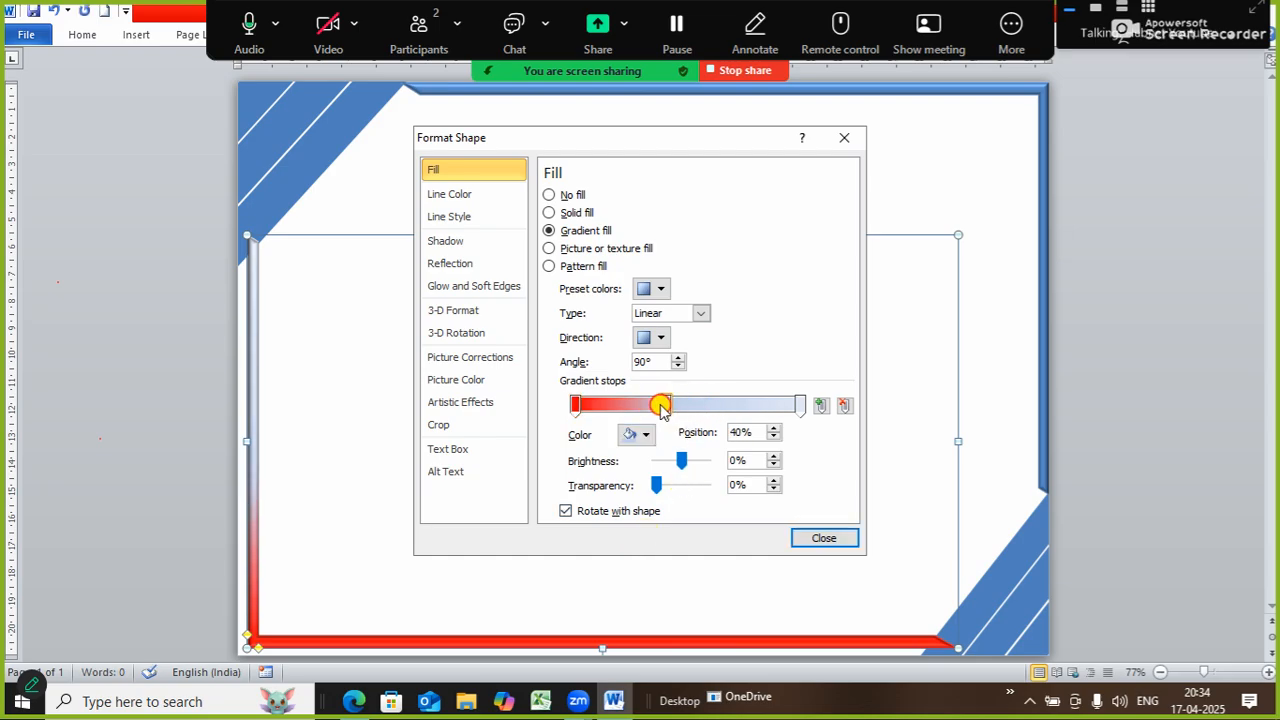
{"action": "left_click_drag", "start_coordinate": [661, 410], "coordinate": [687, 406]}
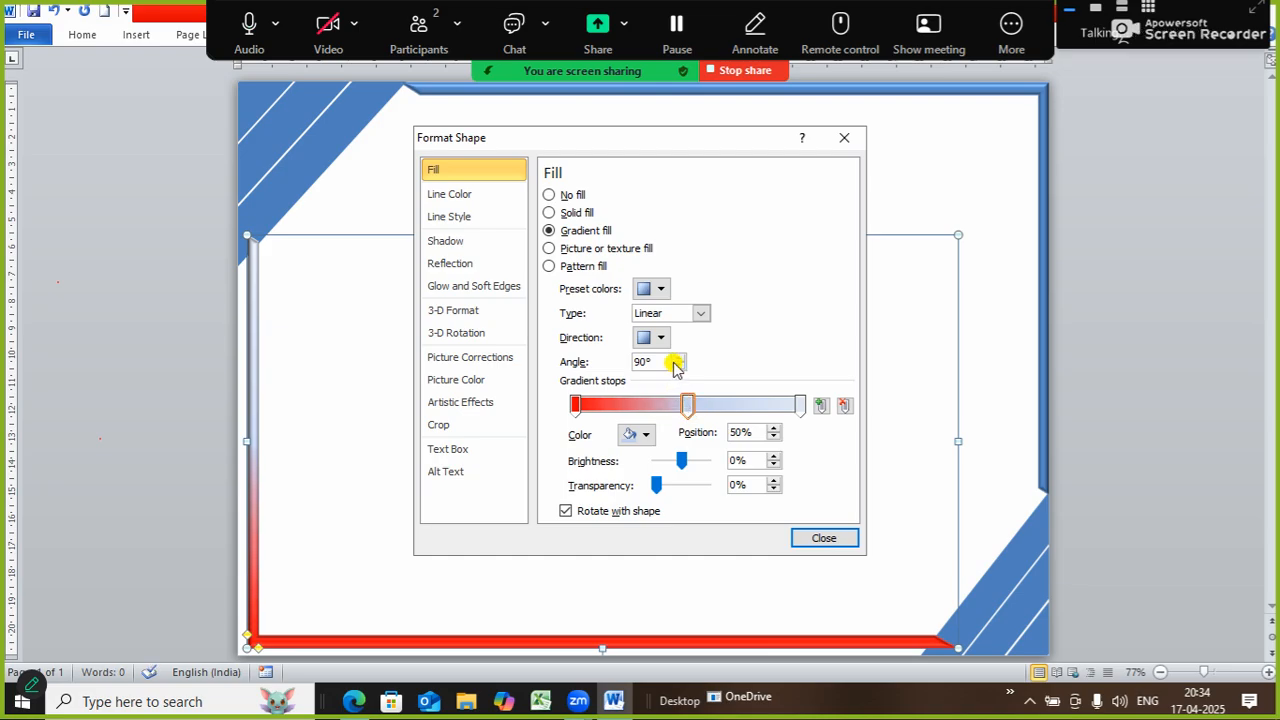
Step: Keep the gradient angle at 90° and close the Format Shape dialog
{"action": "left_click", "coordinate": [678, 356]}
{"action": "left_click", "coordinate": [678, 356]}
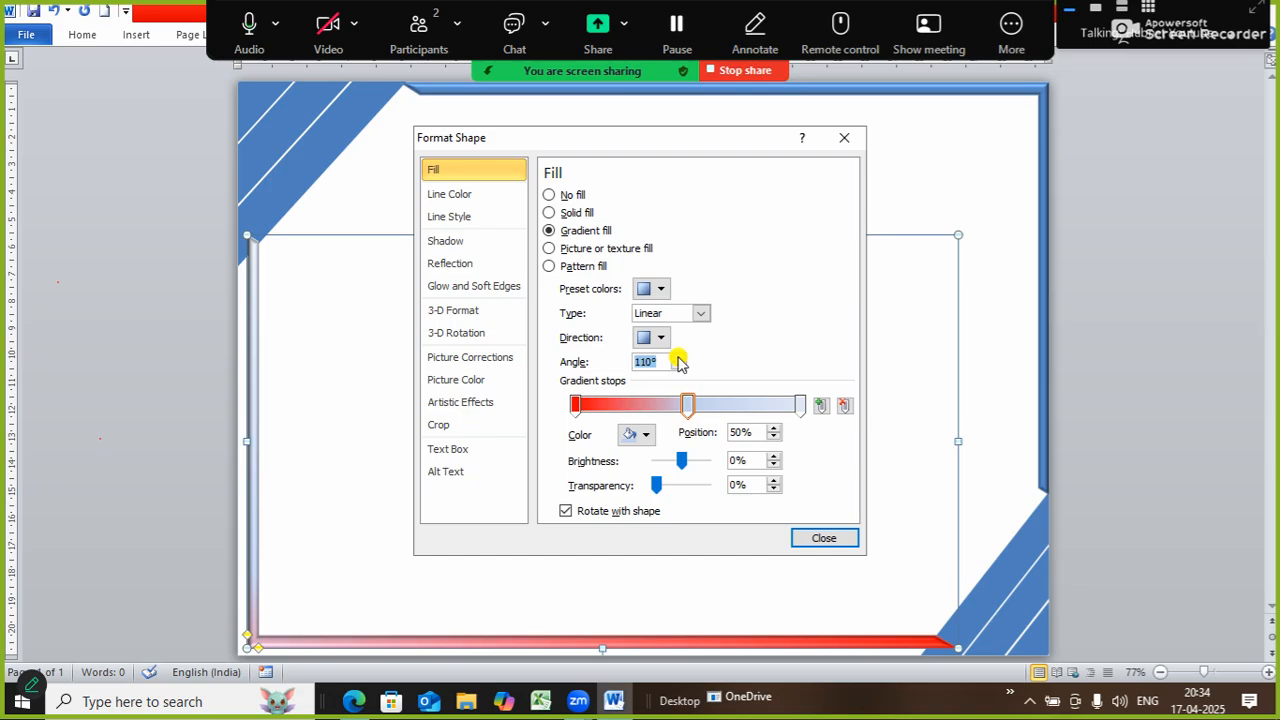
{"action": "left_click", "coordinate": [678, 367]}
{"action": "left_click", "coordinate": [678, 367]}
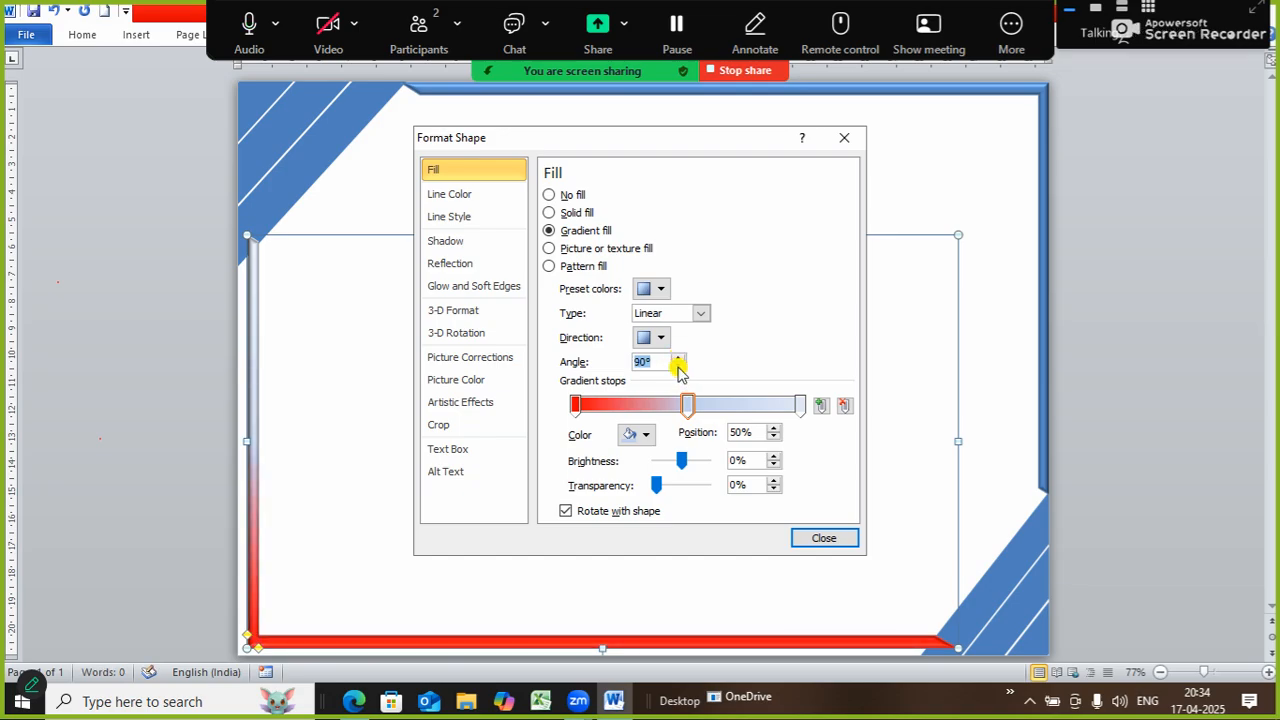
{"action": "left_click", "coordinate": [678, 367]}
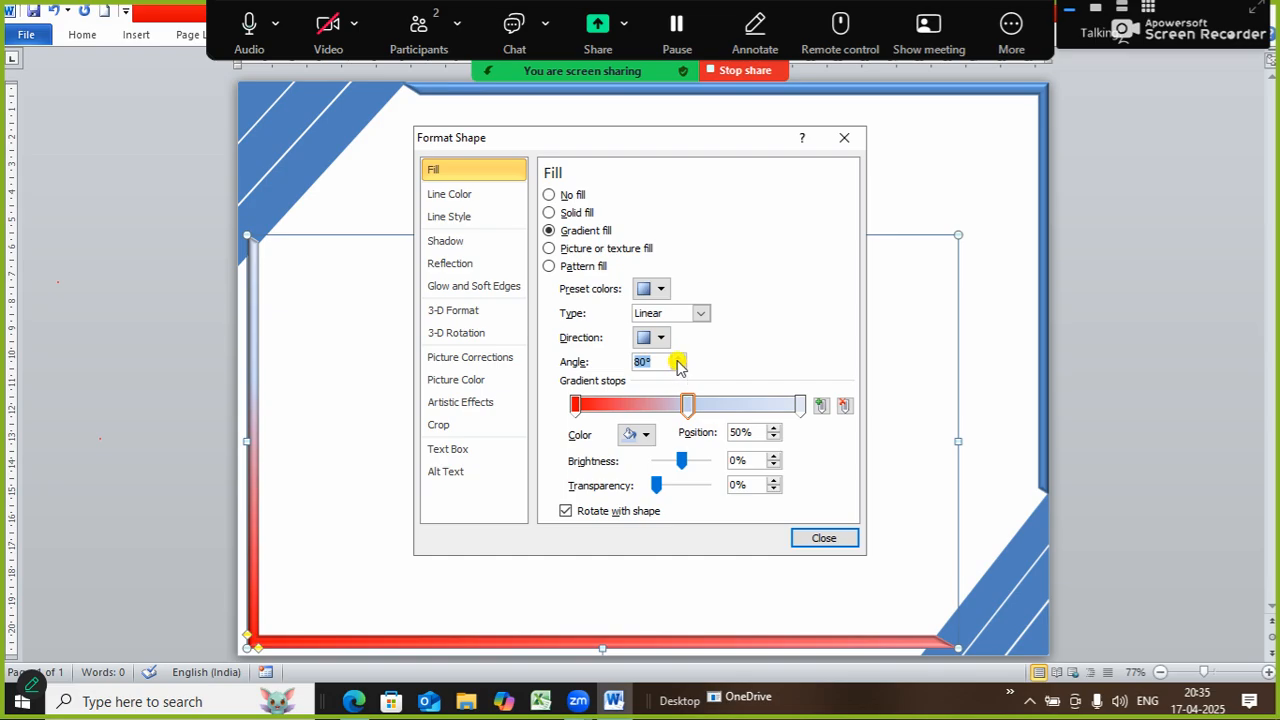
{"action": "left_click", "coordinate": [677, 360]}
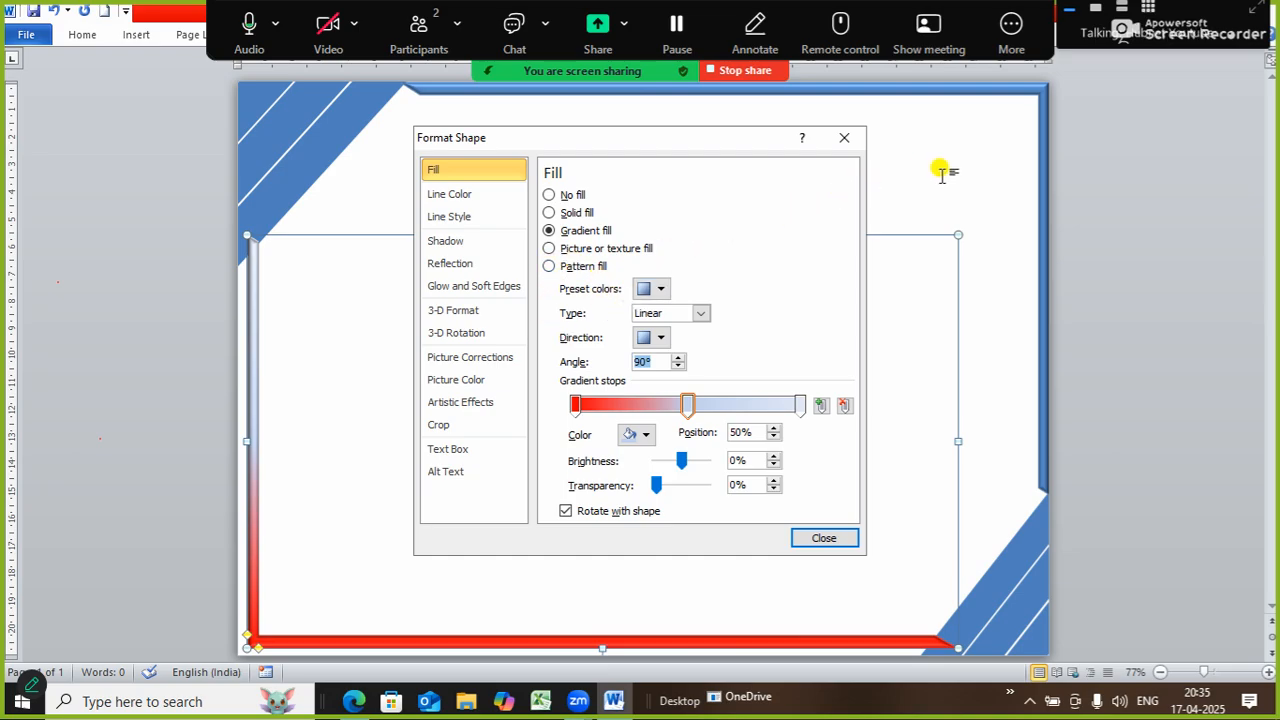
{"action": "left_click", "coordinate": [822, 538]}
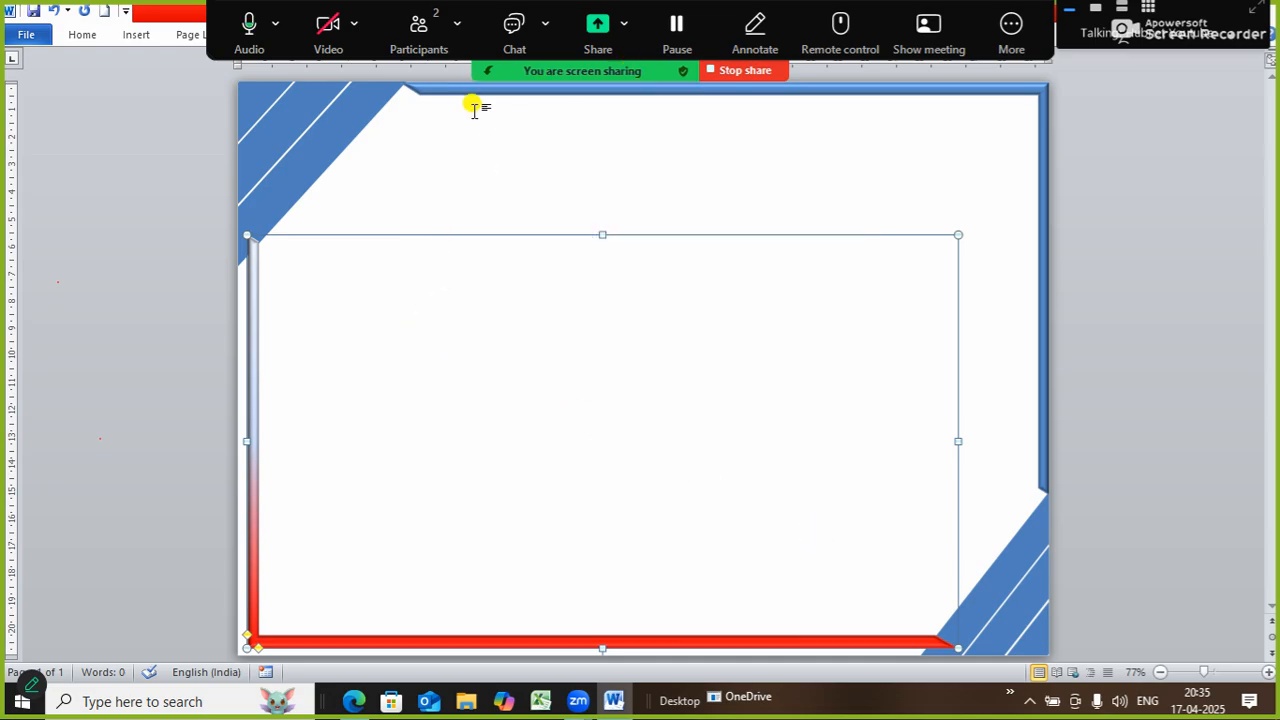
Step: Send the red left-and-bottom frame piece behind the text
{"action": "left_click", "coordinate": [486, 82]}
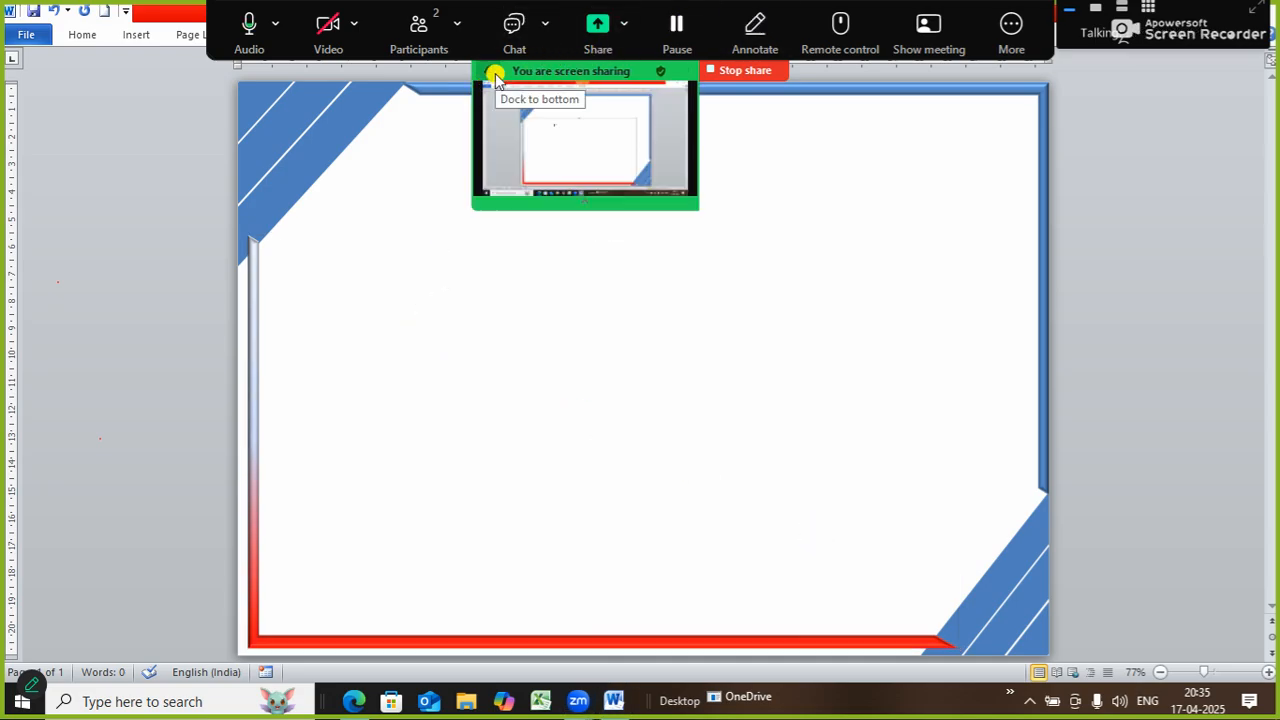
{"action": "left_click", "coordinate": [489, 72]}
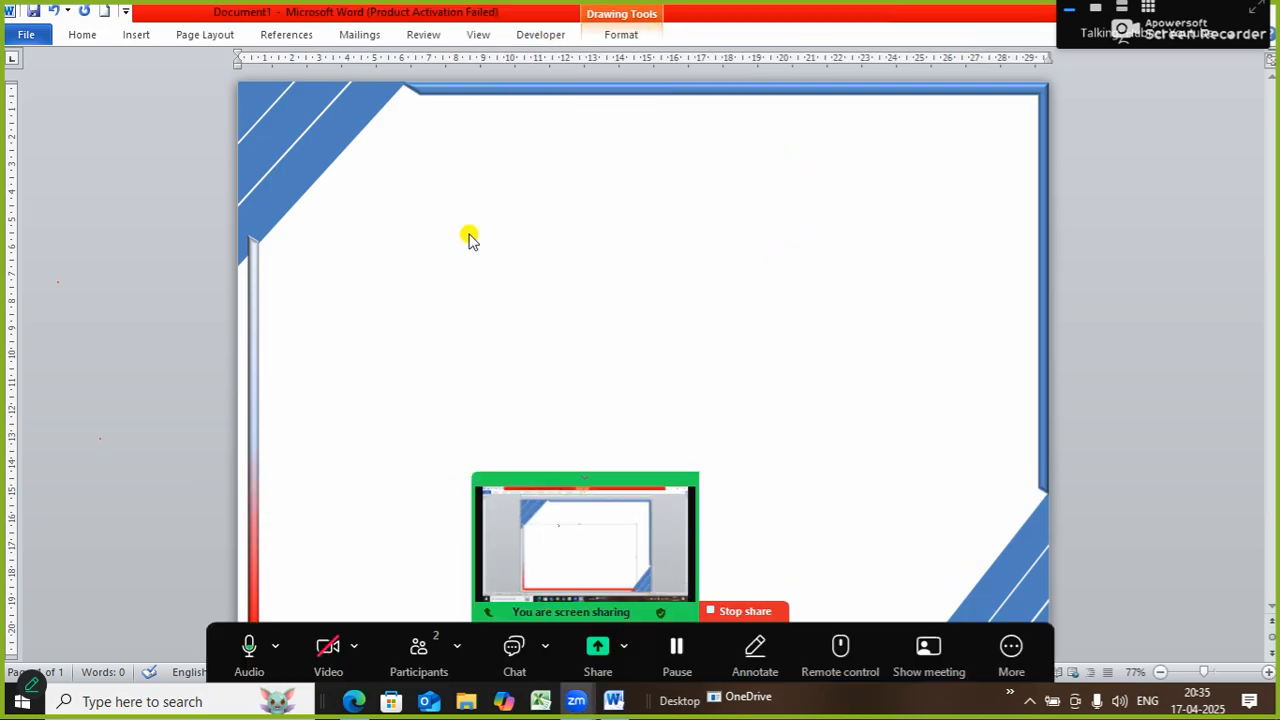
{"action": "left_click", "coordinate": [248, 370]}
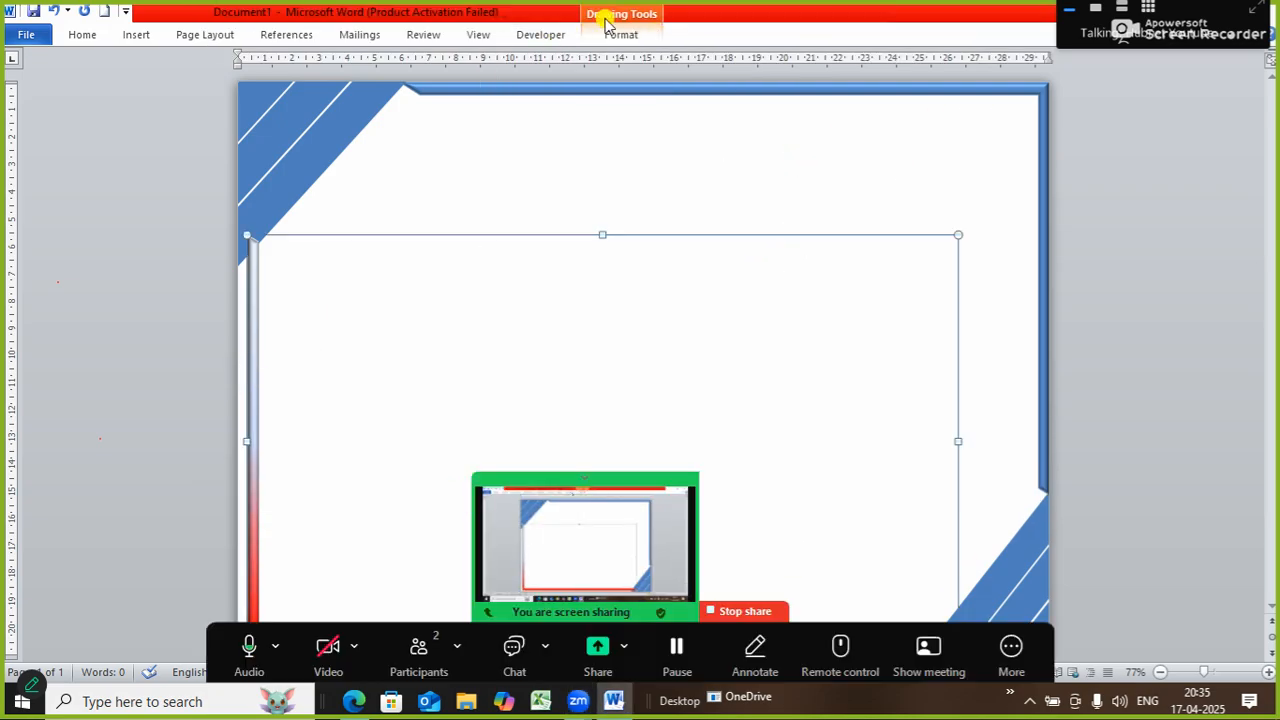
{"action": "left_click", "coordinate": [628, 35]}
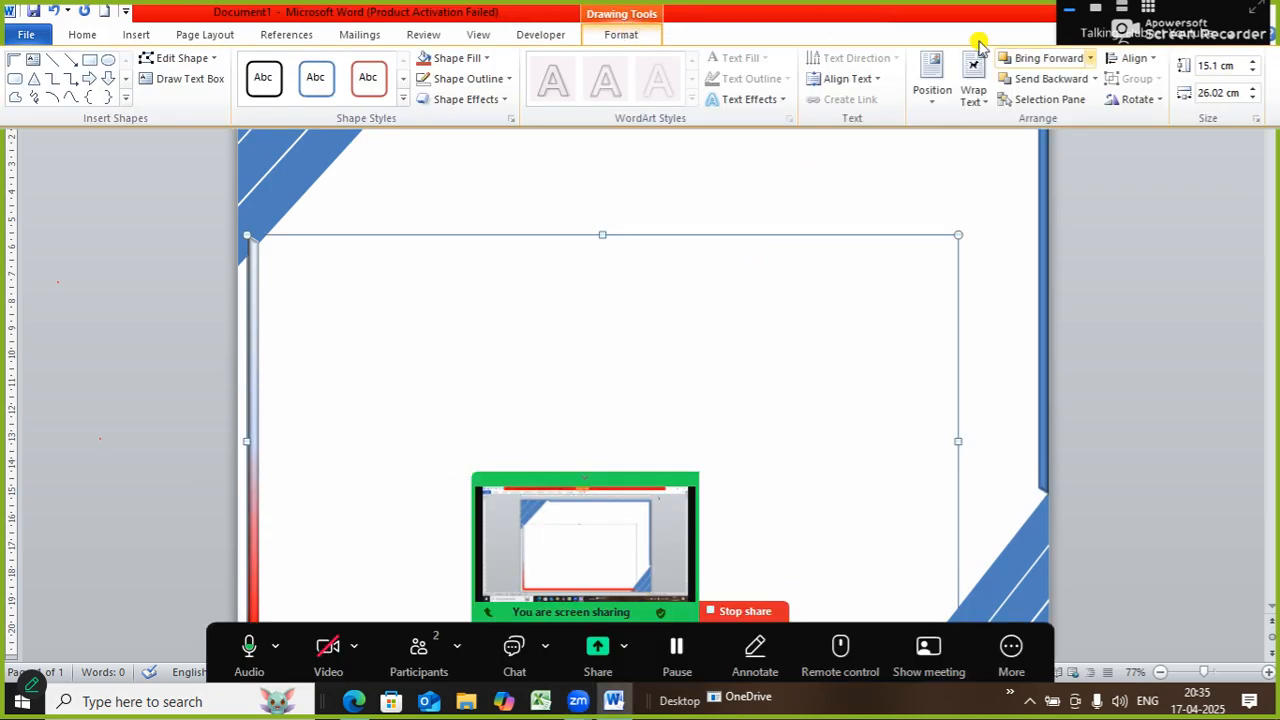
{"action": "left_click", "coordinate": [1096, 80]}
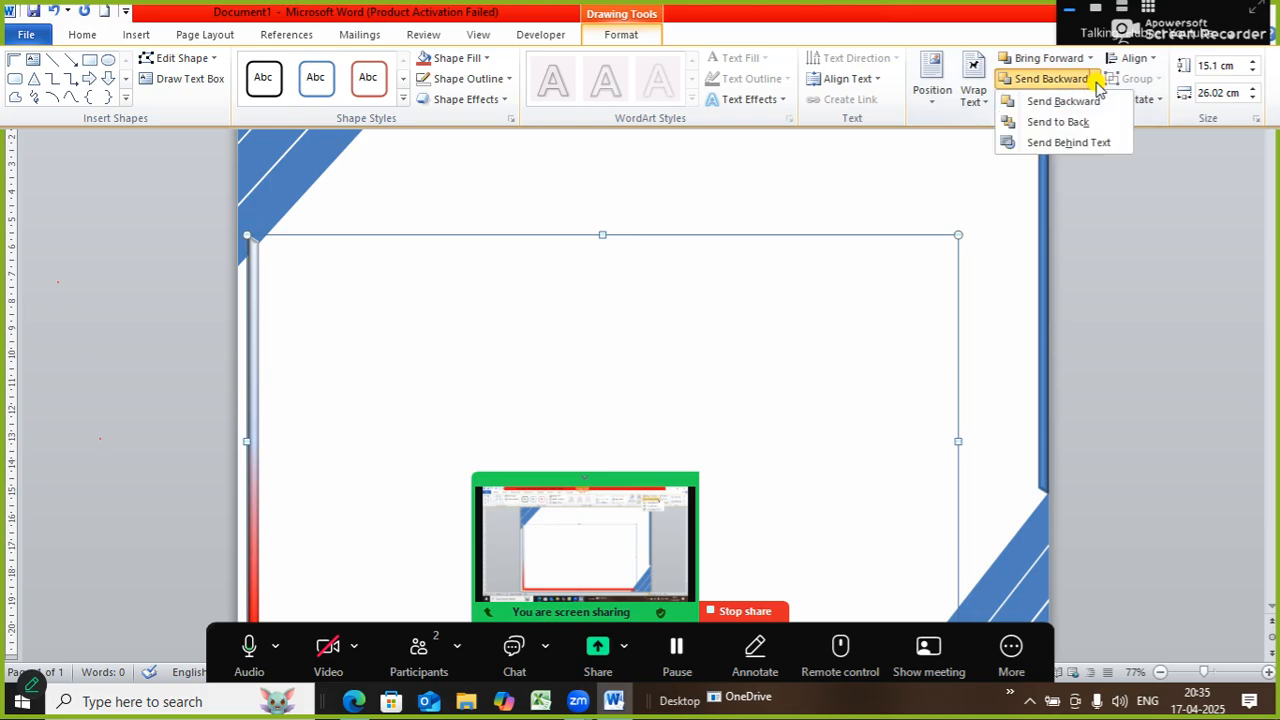
{"action": "left_click", "coordinate": [1087, 146]}
{"action": "left_click", "coordinate": [633, 180]}
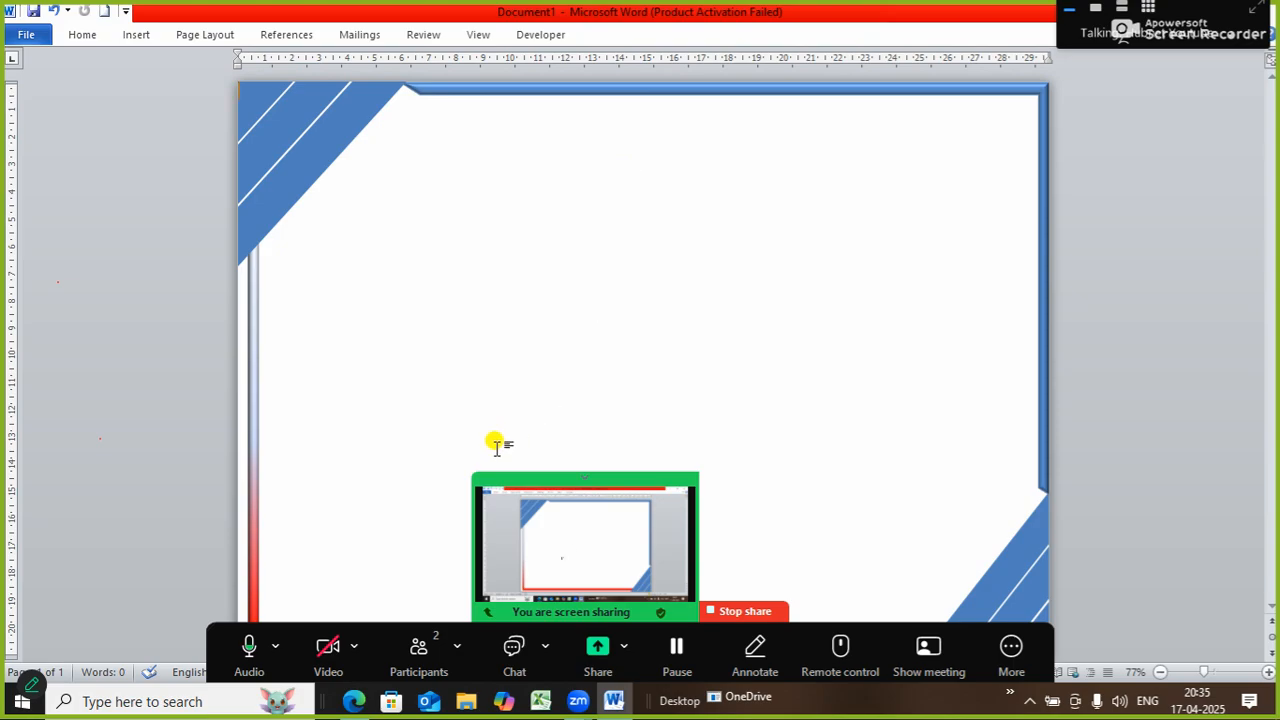
Step: Align the top-and-right frame with the page edges, stretching it down and left toward the stripes
{"action": "left_click", "coordinate": [598, 92]}
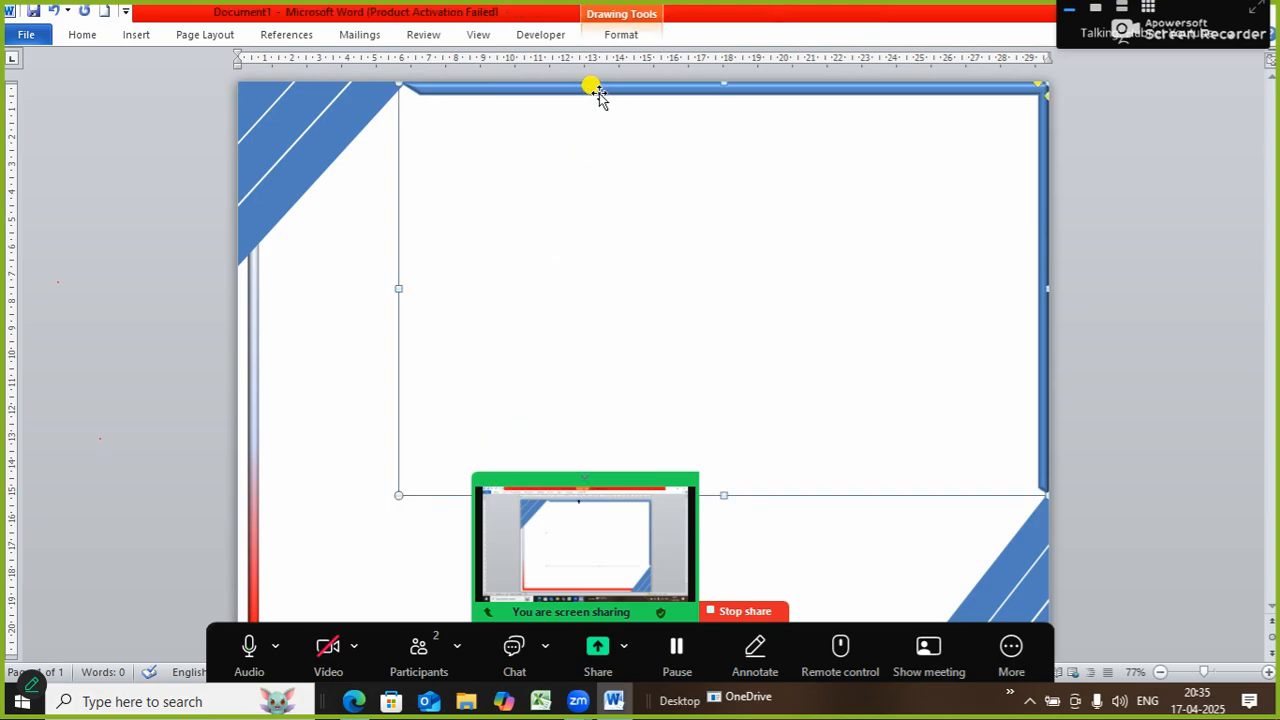
{"action": "right_click", "coordinate": [598, 92]}
{"action": "mouse_move", "coordinate": [630, 283]}
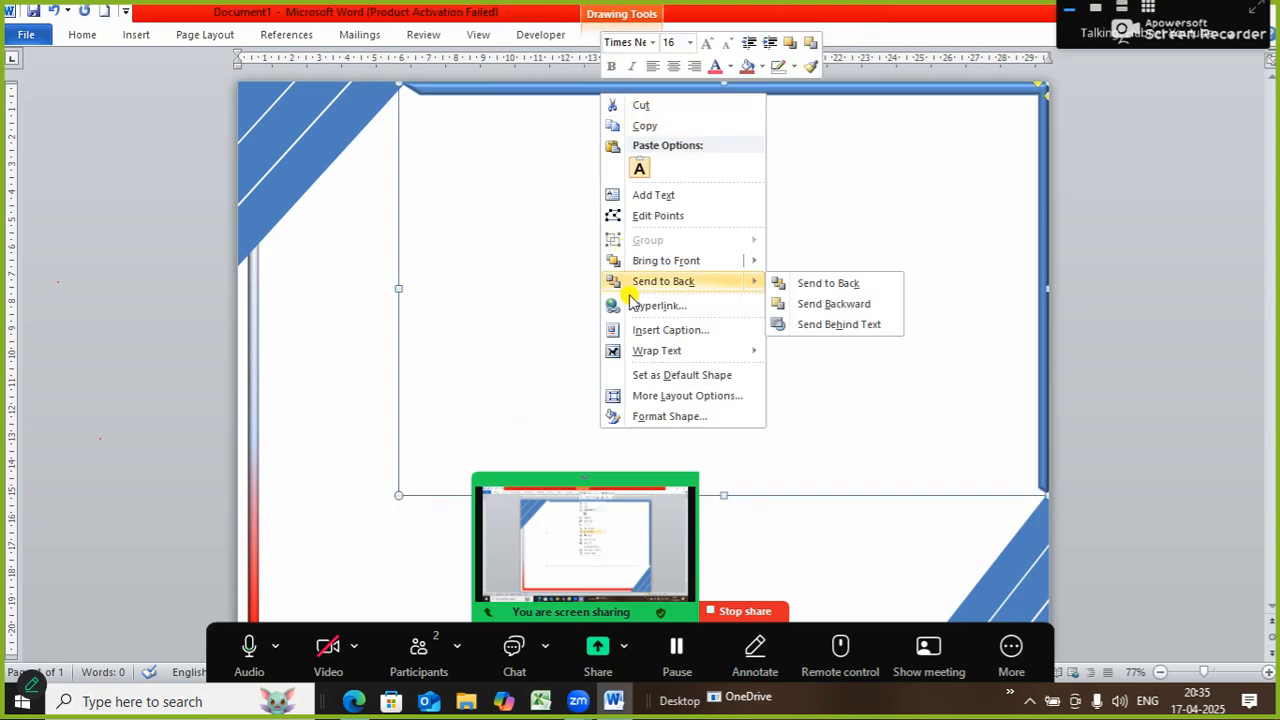
{"action": "left_click", "coordinate": [820, 156]}
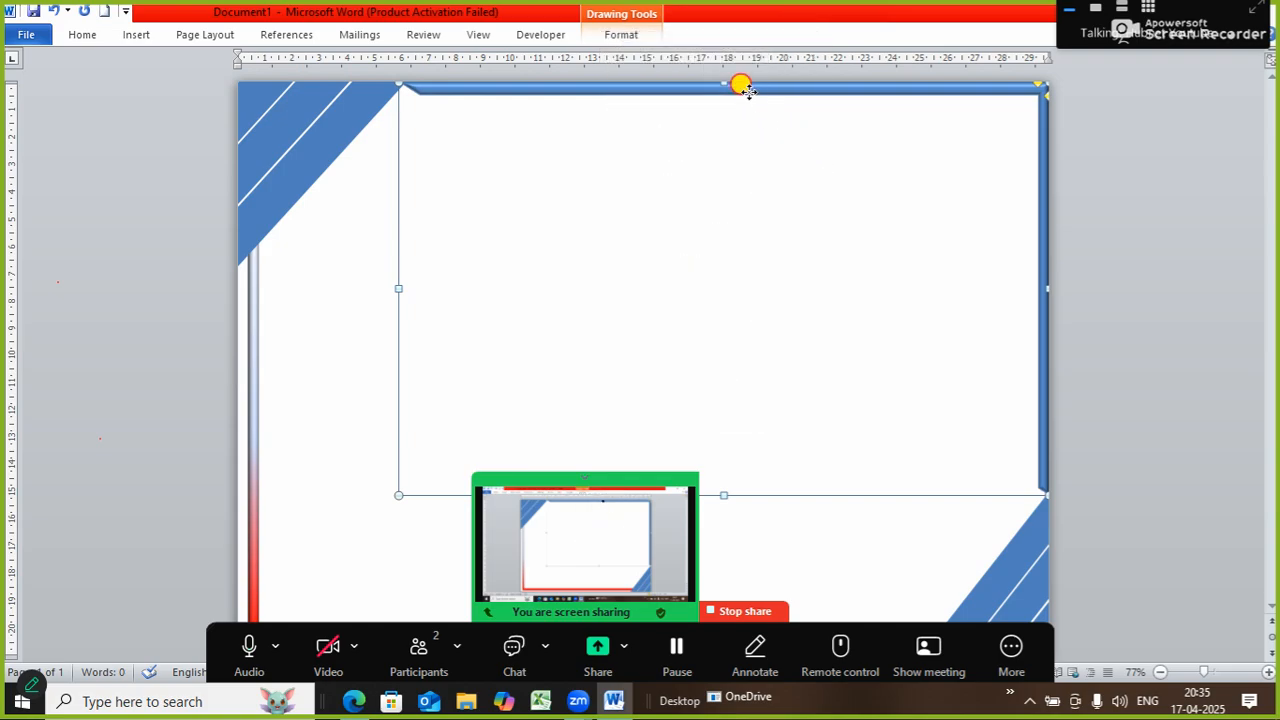
{"action": "left_click_drag", "start_coordinate": [743, 87], "coordinate": [735, 100]}
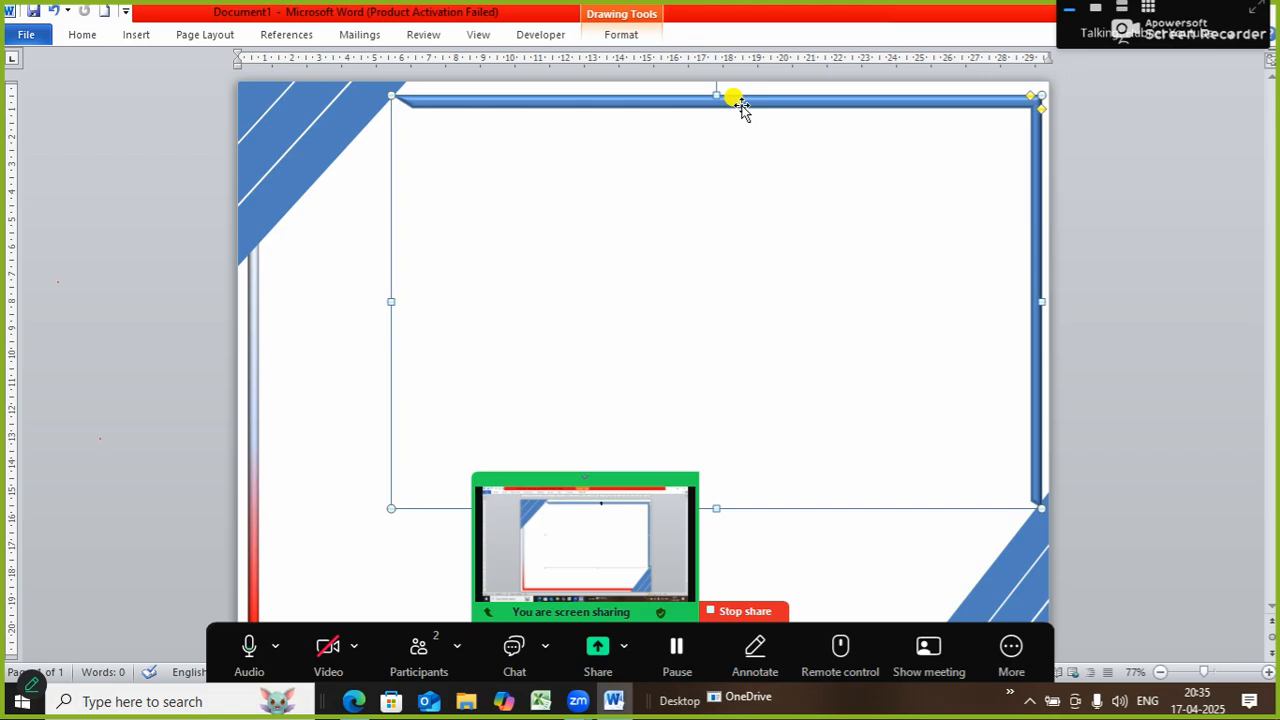
{"action": "left_click_drag", "start_coordinate": [741, 108], "coordinate": [740, 100]}
{"action": "key", "text": "Down"}
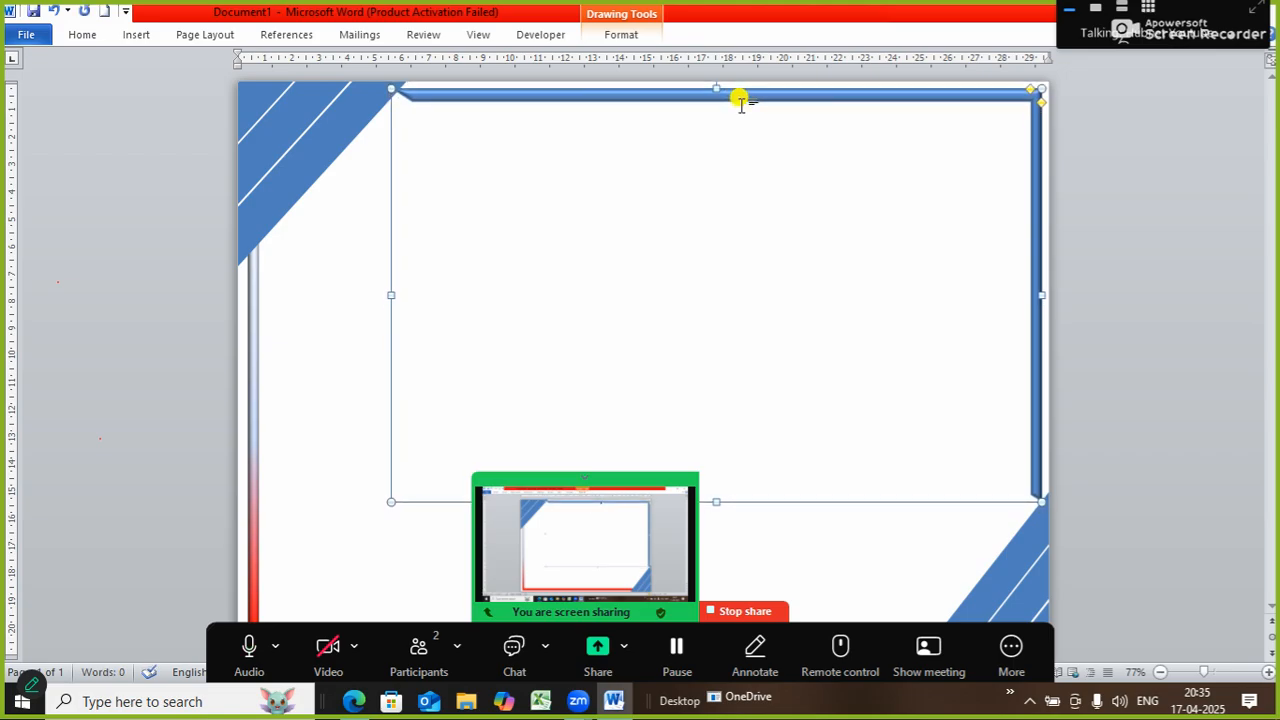
{"action": "key", "text": "Left"}
{"action": "key", "text": "Left"}
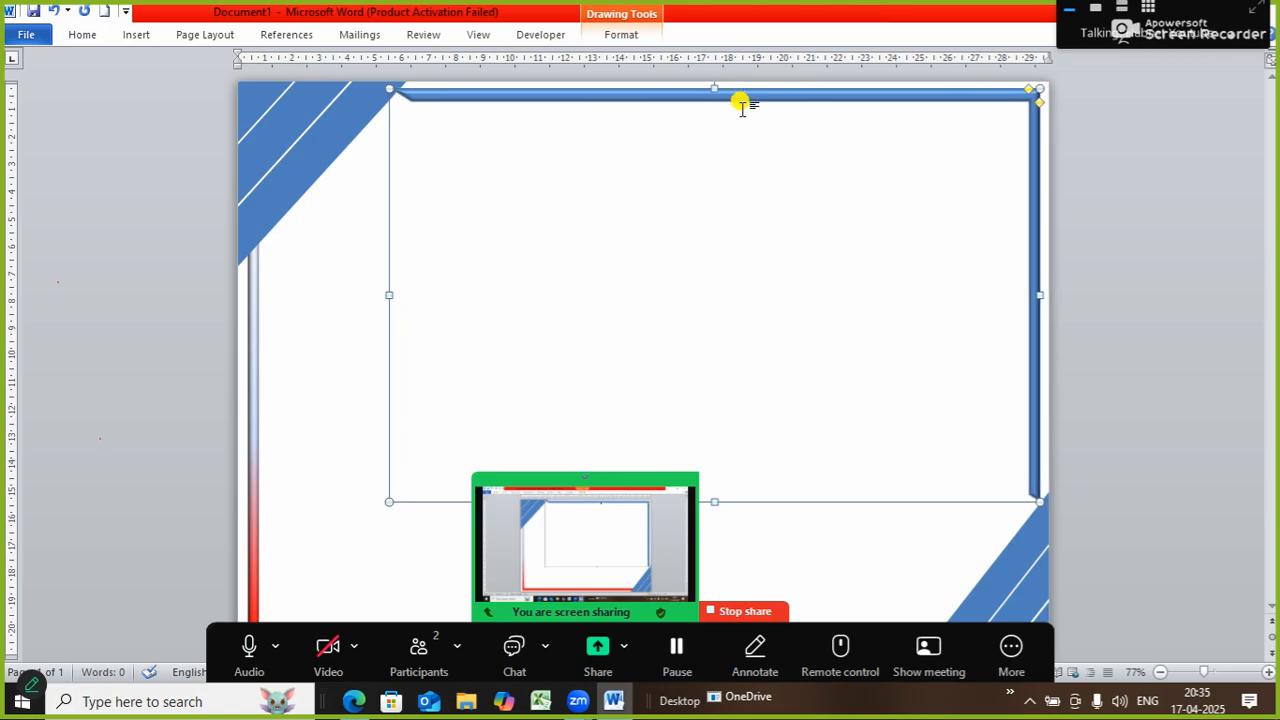
{"action": "left_click_drag", "start_coordinate": [1038, 501], "coordinate": [1039, 530]}
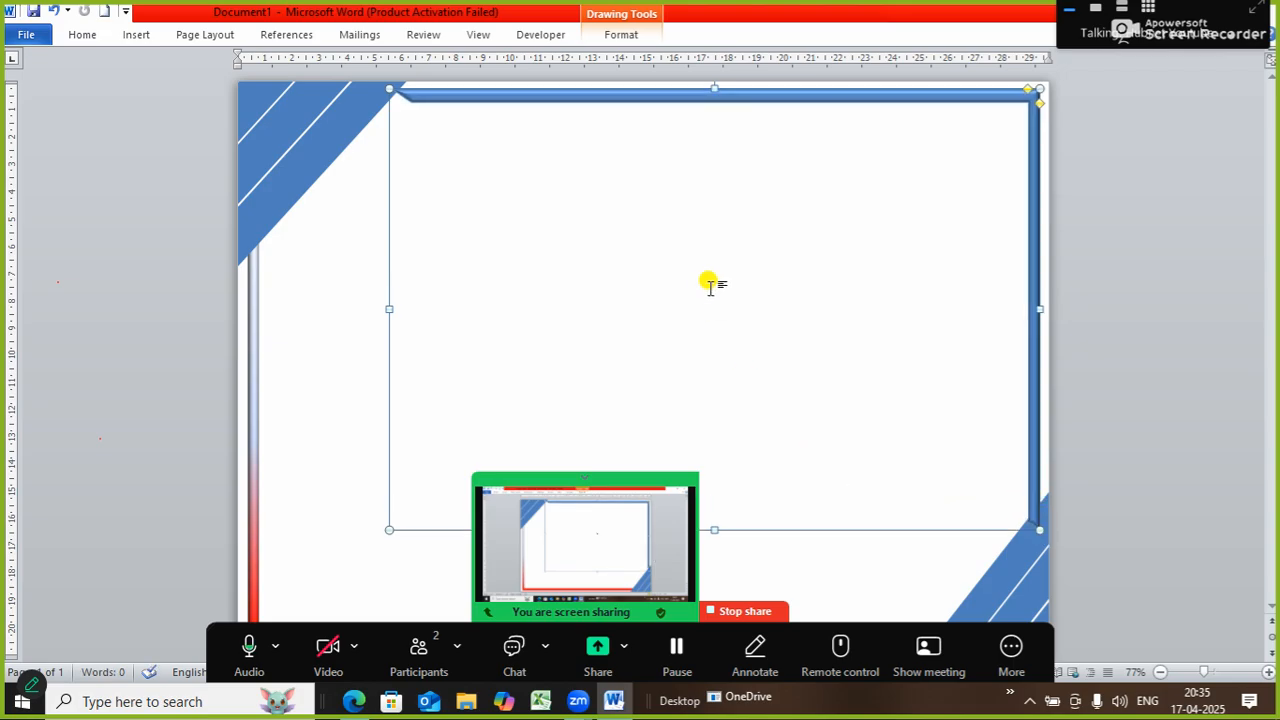
{"action": "left_click_drag", "start_coordinate": [383, 83], "coordinate": [357, 76]}
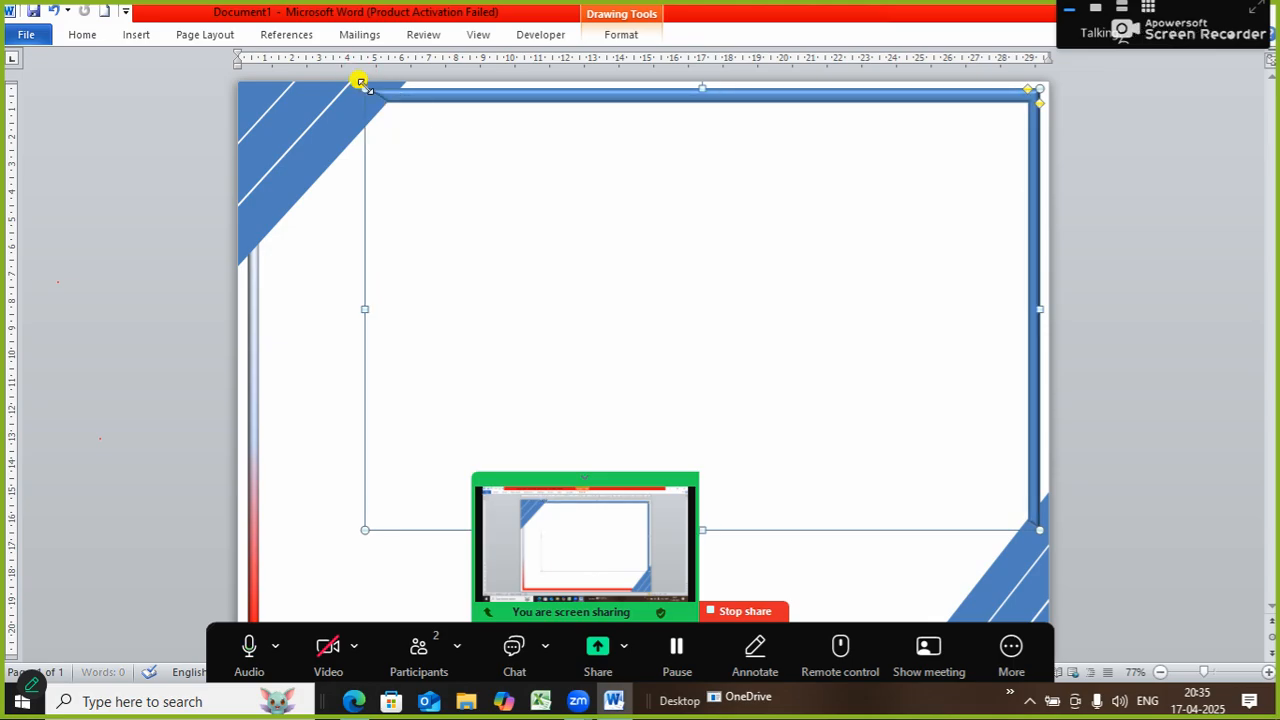
Step: Set the top-and-right frame's text wrapping to Behind Text
{"action": "right_click", "coordinate": [597, 97]}
{"action": "mouse_move", "coordinate": [686, 360]}
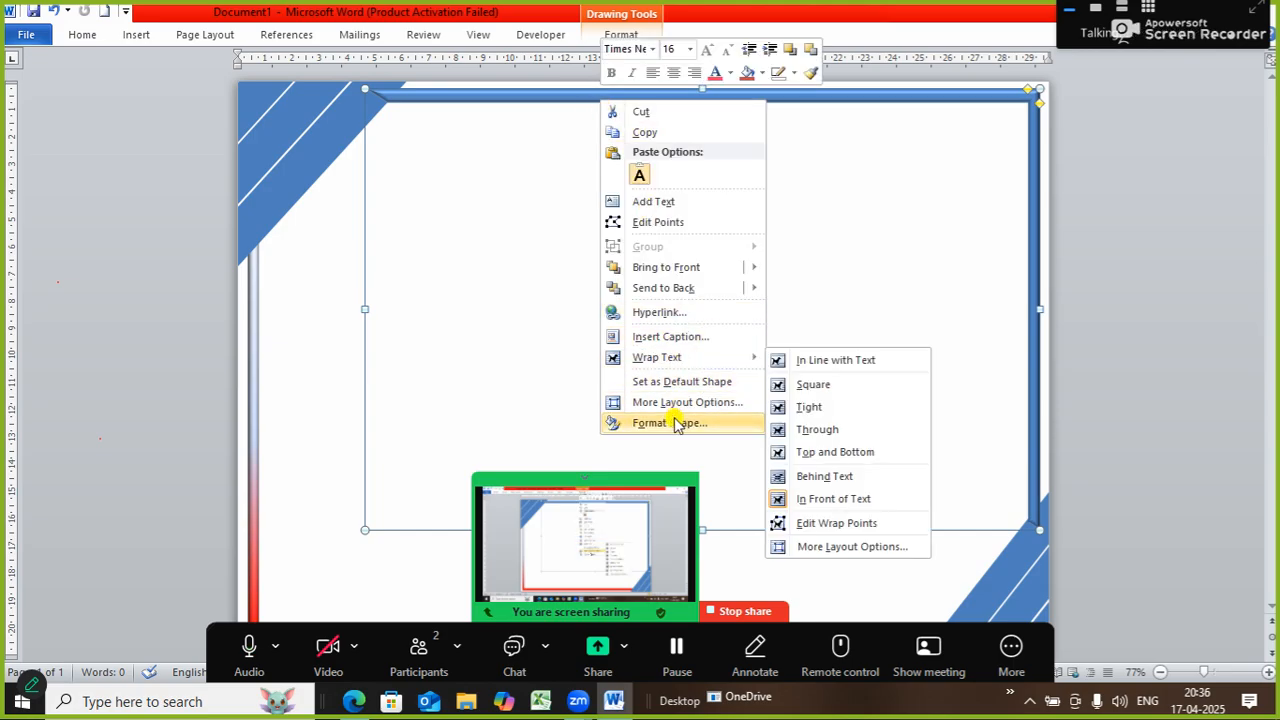
{"action": "left_click", "coordinate": [862, 498]}
{"action": "left_click", "coordinate": [838, 476]}
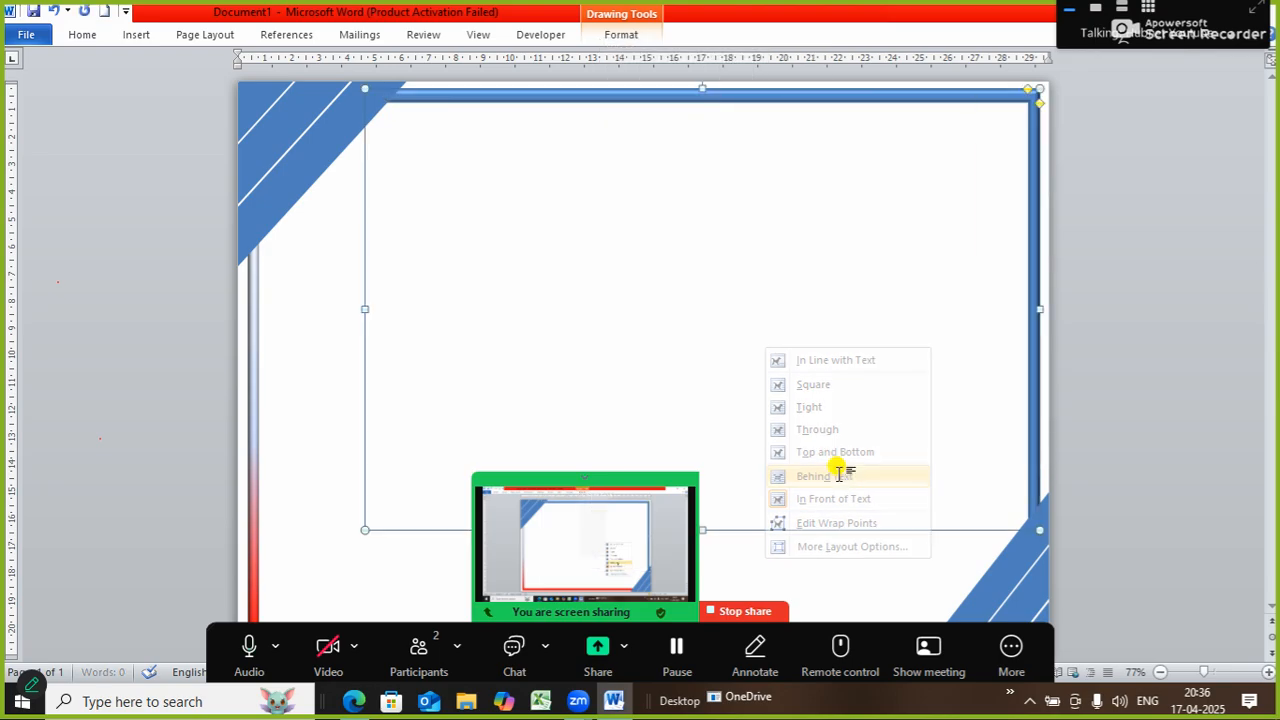
Step: Give the top-and-right frame the same red gradient fill via More Gradients
{"action": "left_click", "coordinate": [597, 38]}
{"action": "left_click", "coordinate": [484, 58]}
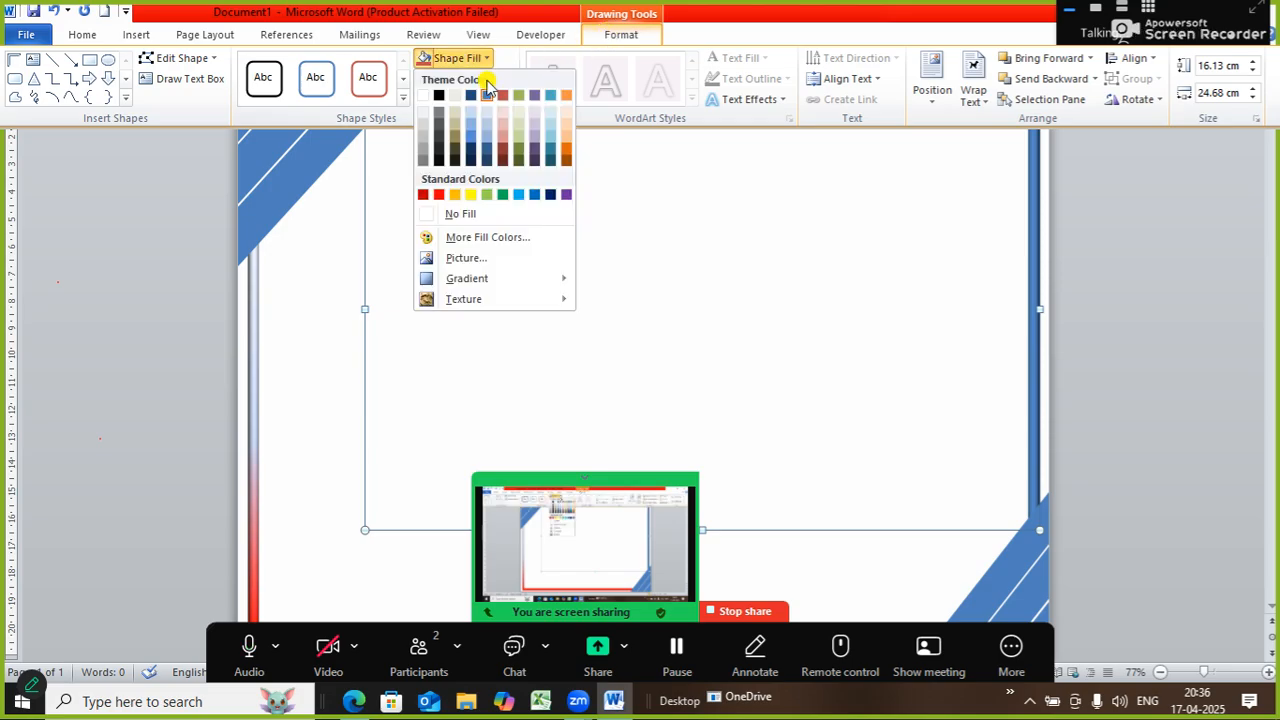
{"action": "mouse_move", "coordinate": [473, 287]}
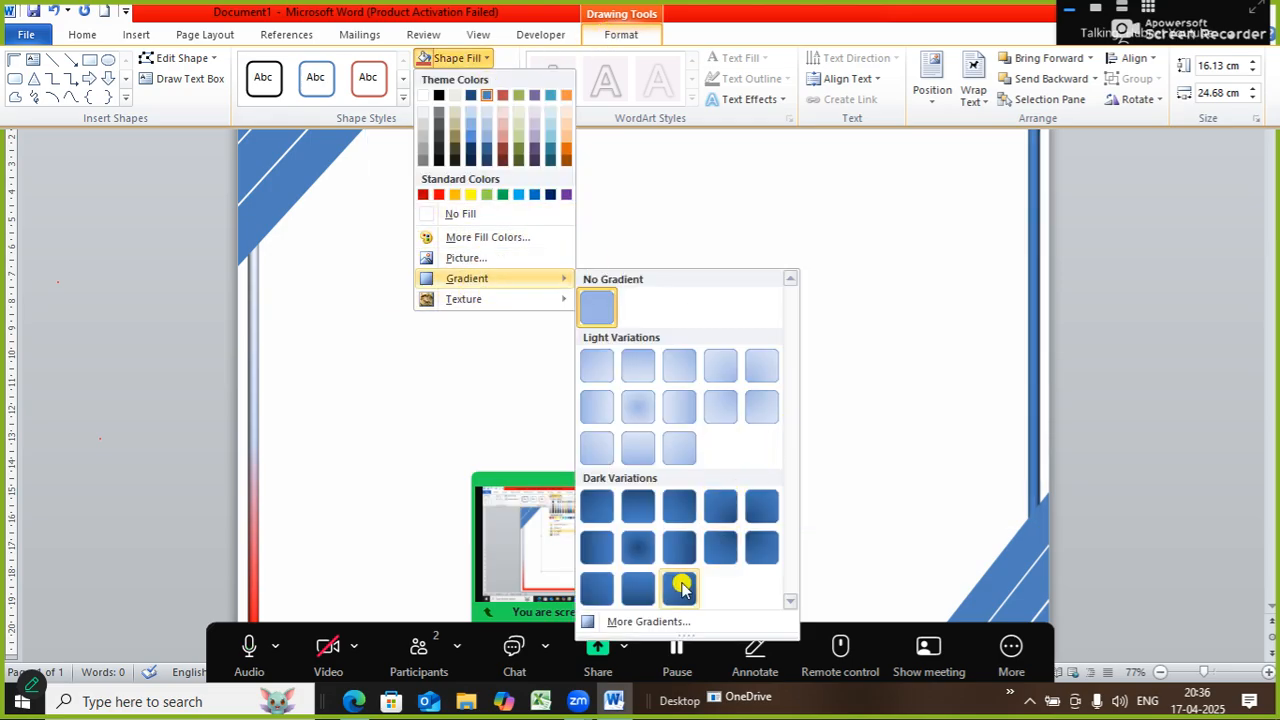
{"action": "left_click", "coordinate": [642, 624]}
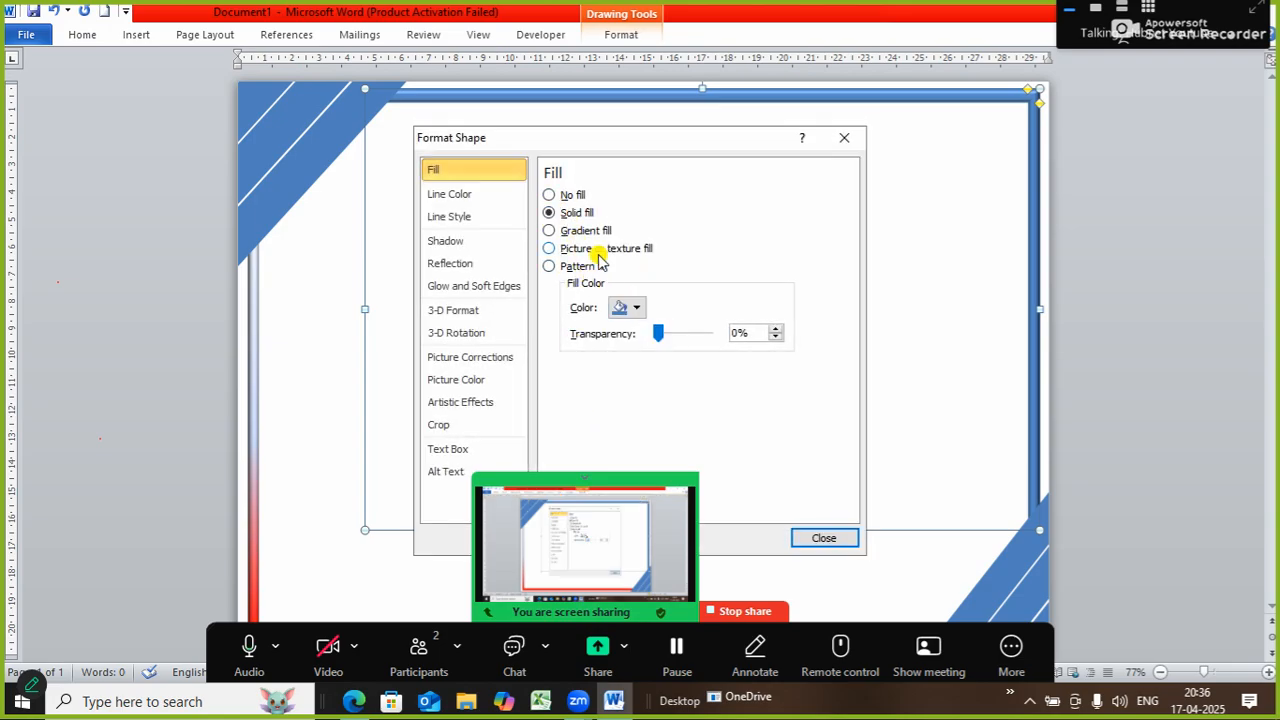
{"action": "left_click", "coordinate": [572, 231]}
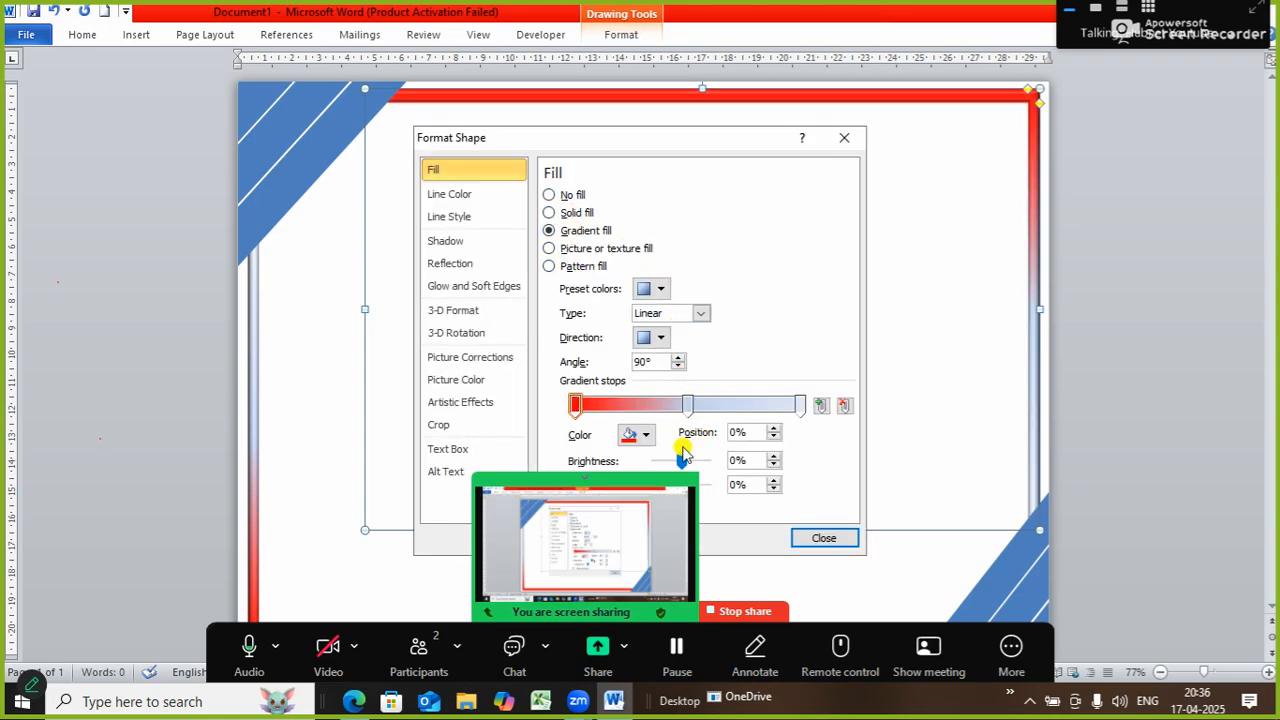
{"action": "left_click", "coordinate": [823, 538]}
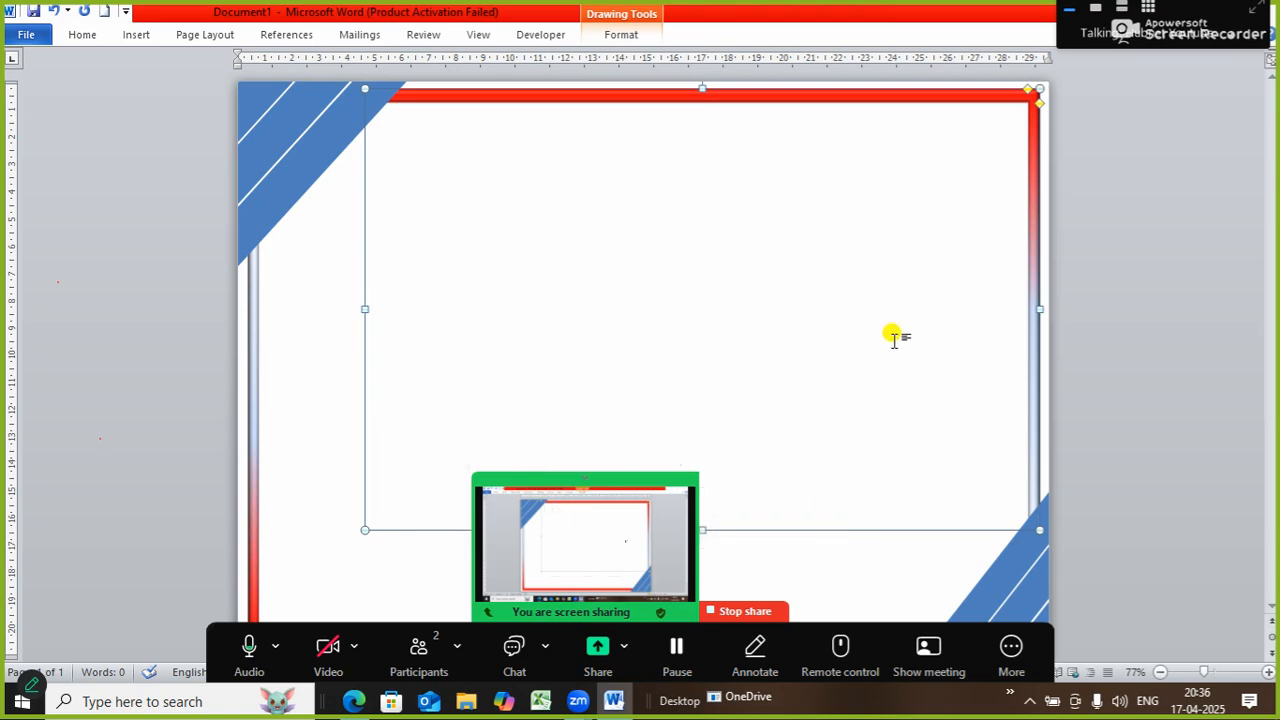
Step: Apply the first bevel effect to the red top-and-right frame and nudge it slightly up
{"action": "left_click", "coordinate": [701, 95]}
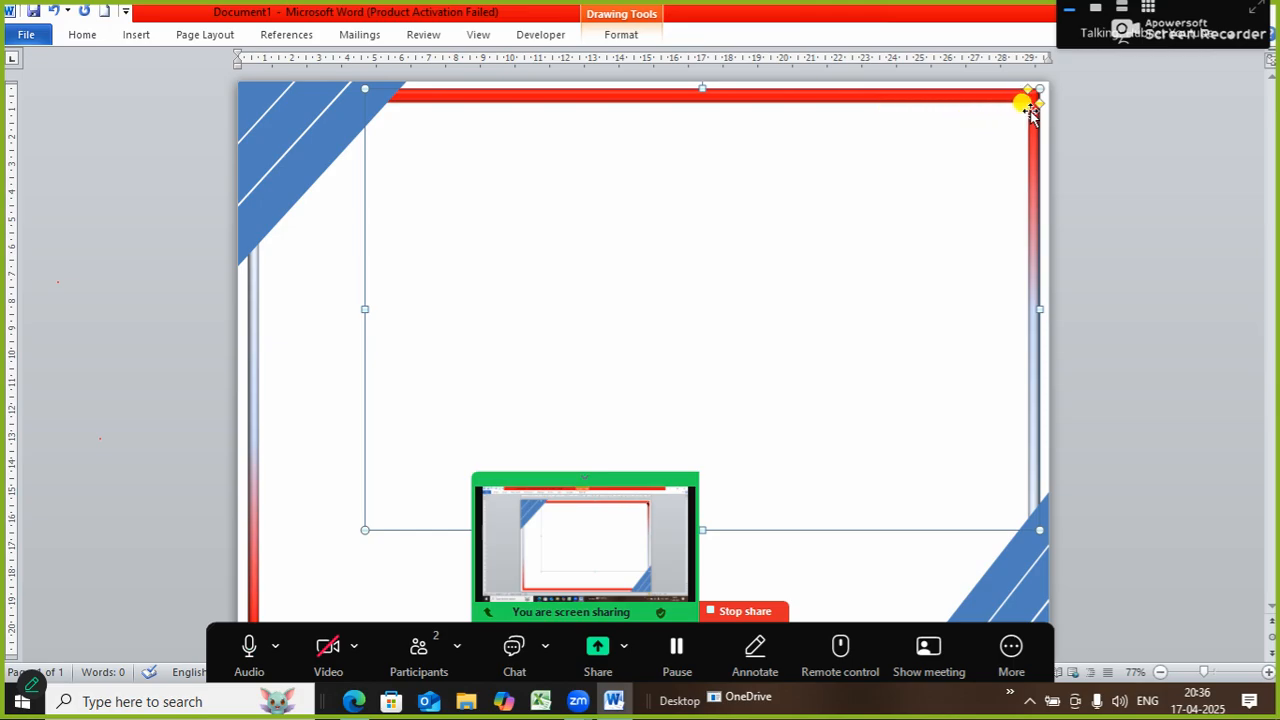
{"action": "left_click", "coordinate": [606, 36]}
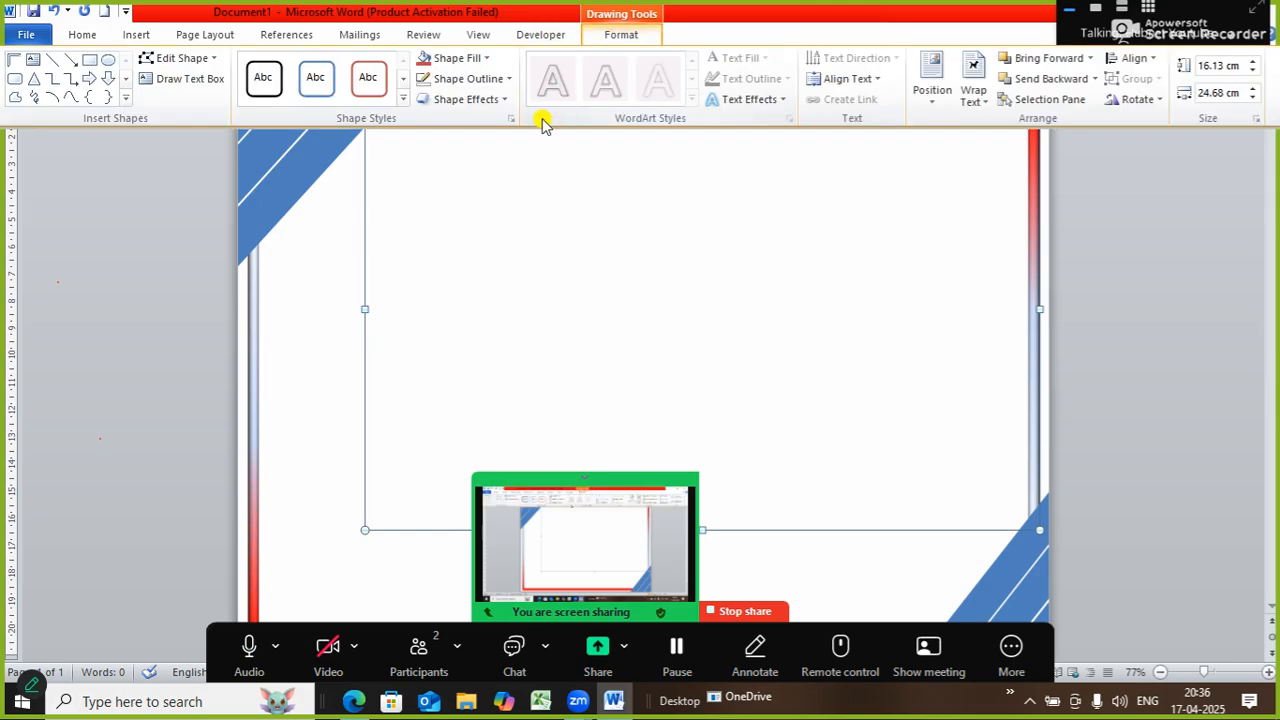
{"action": "left_click", "coordinate": [471, 104]}
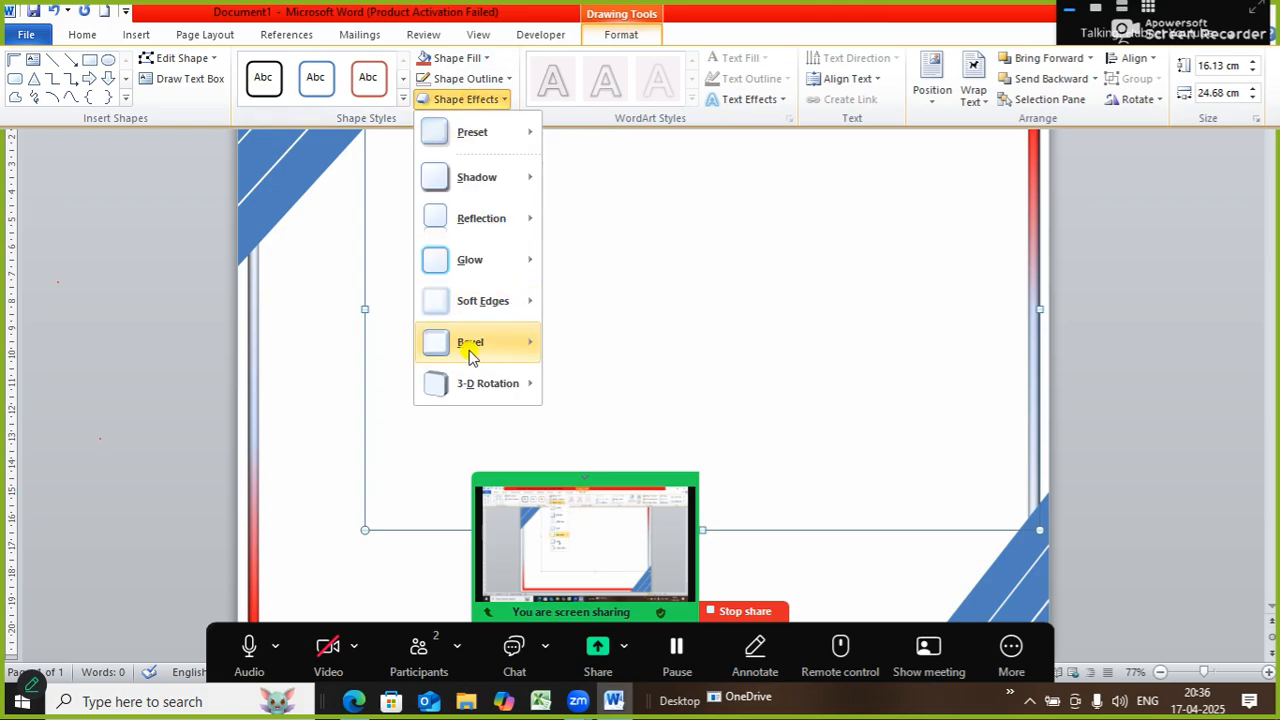
{"action": "mouse_move", "coordinate": [463, 340]}
{"action": "left_click", "coordinate": [568, 440]}
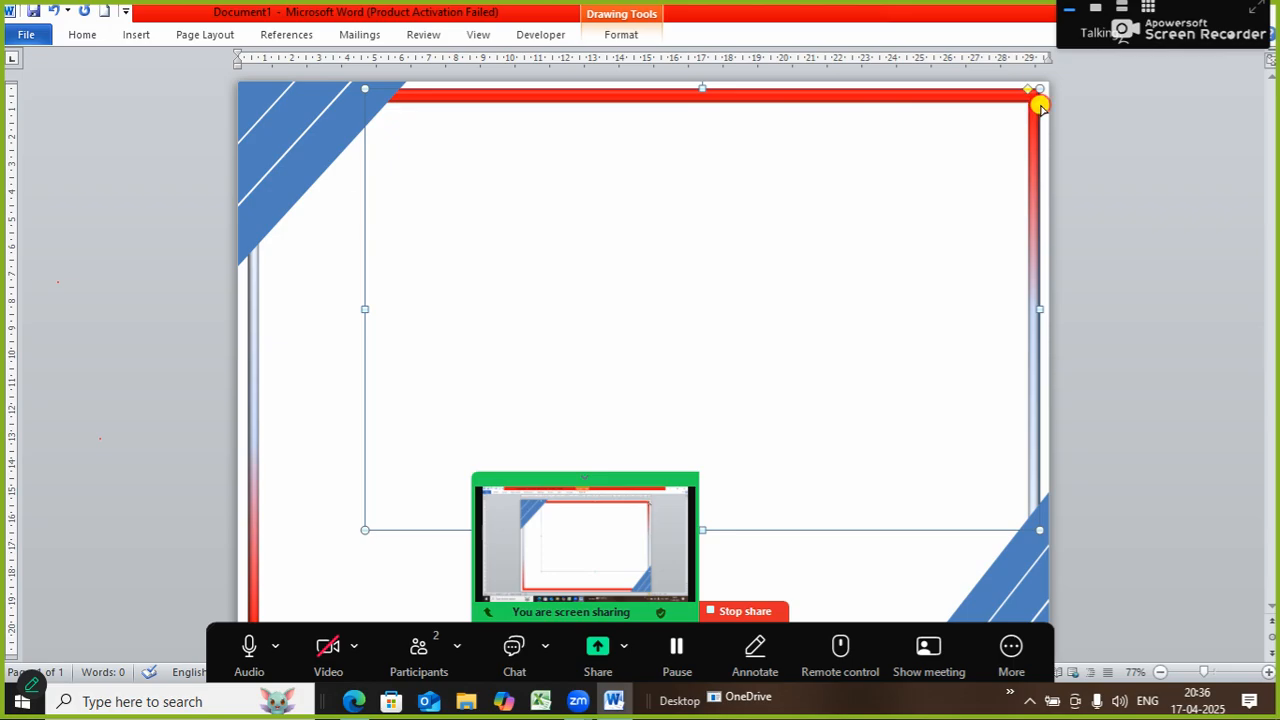
{"action": "left_click_drag", "start_coordinate": [1040, 105], "coordinate": [1040, 102]}
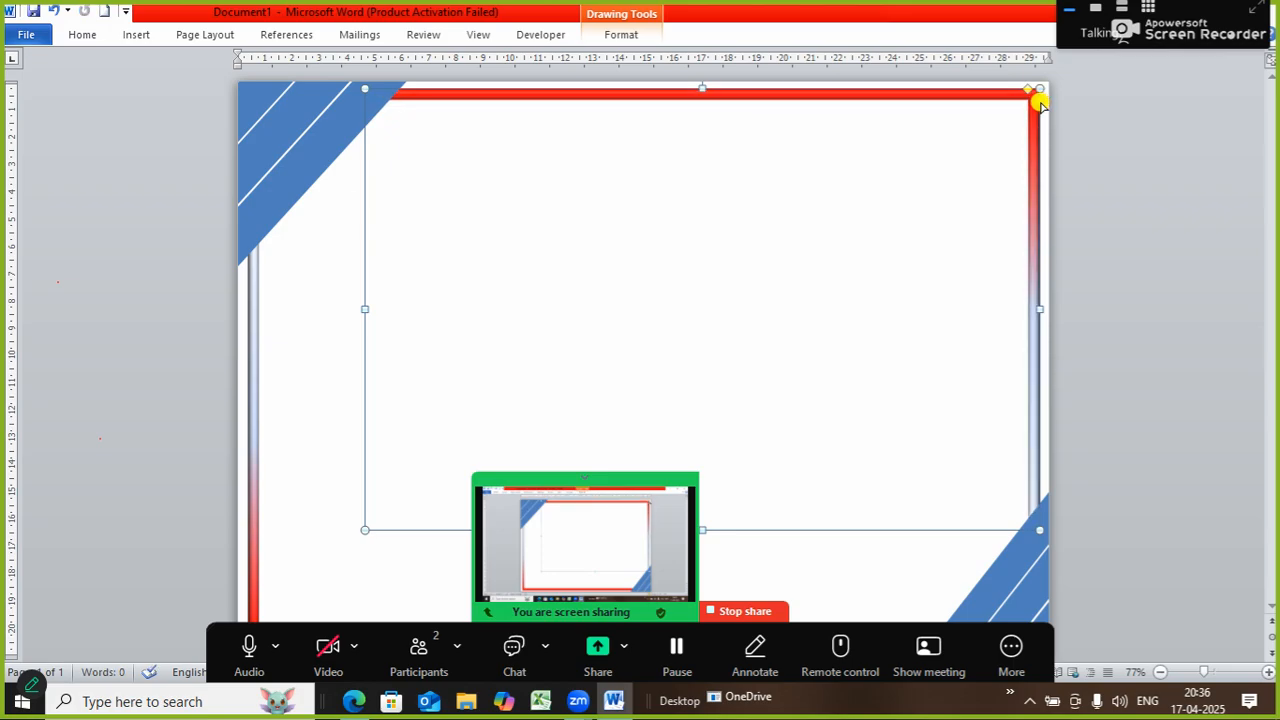
{"action": "left_click", "coordinate": [912, 210]}
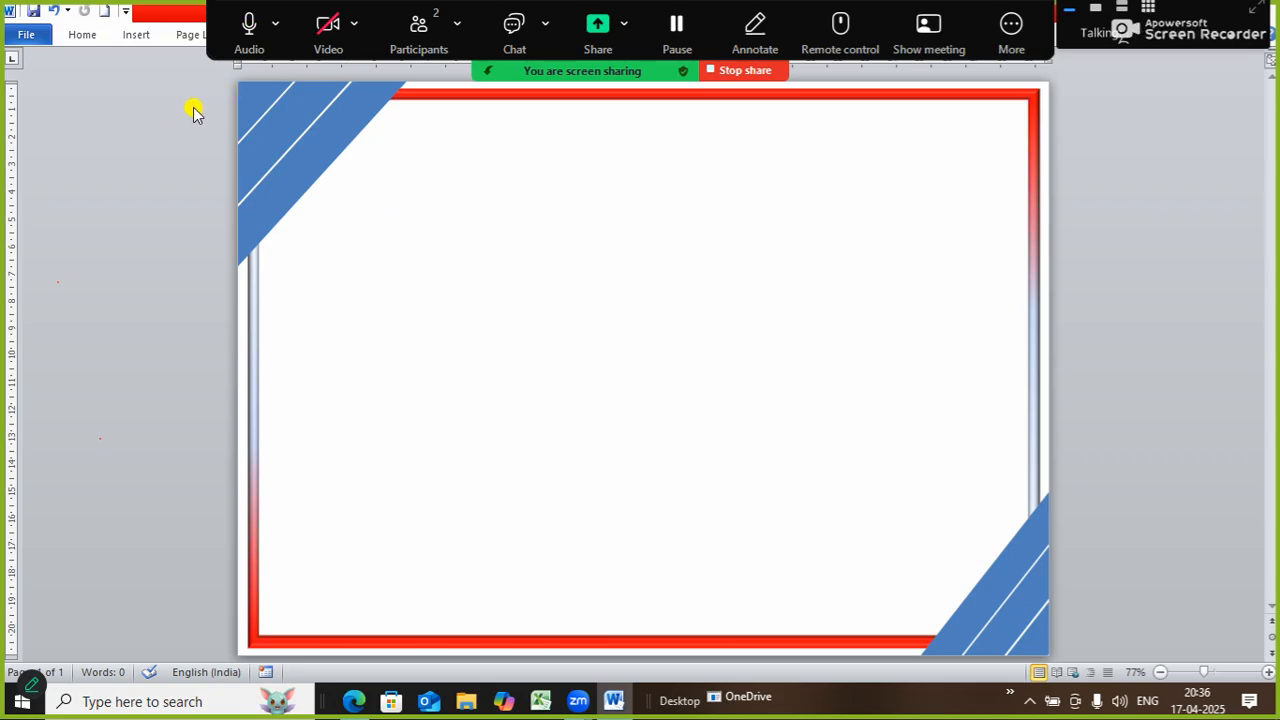
{"action": "left_click", "coordinate": [285, 135]}
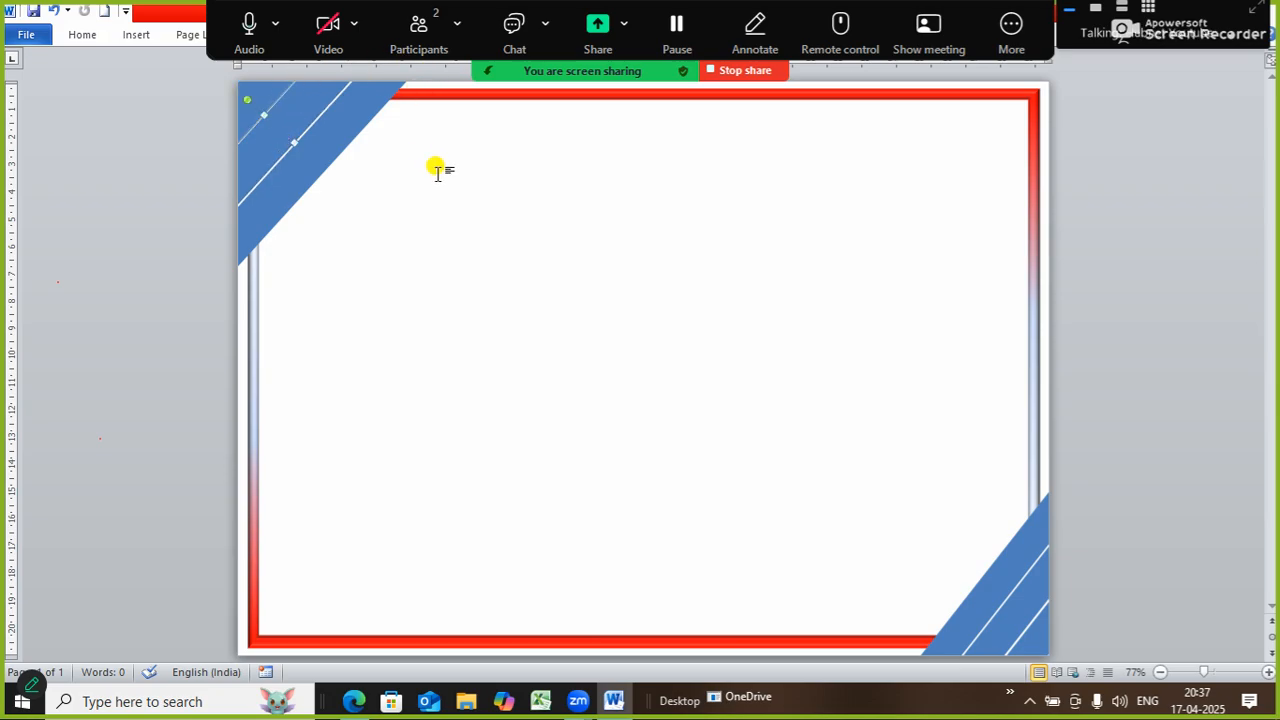
{"action": "left_click", "coordinate": [538, 320]}
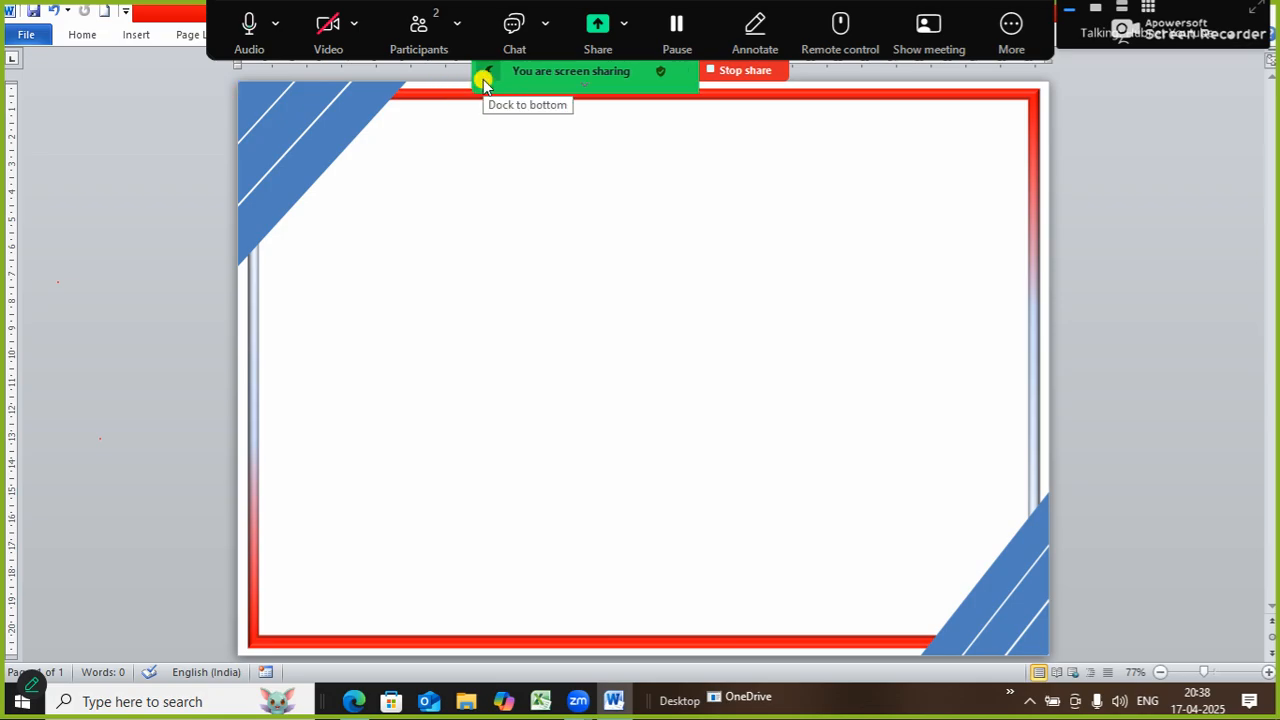
{"action": "left_click", "coordinate": [419, 27]}
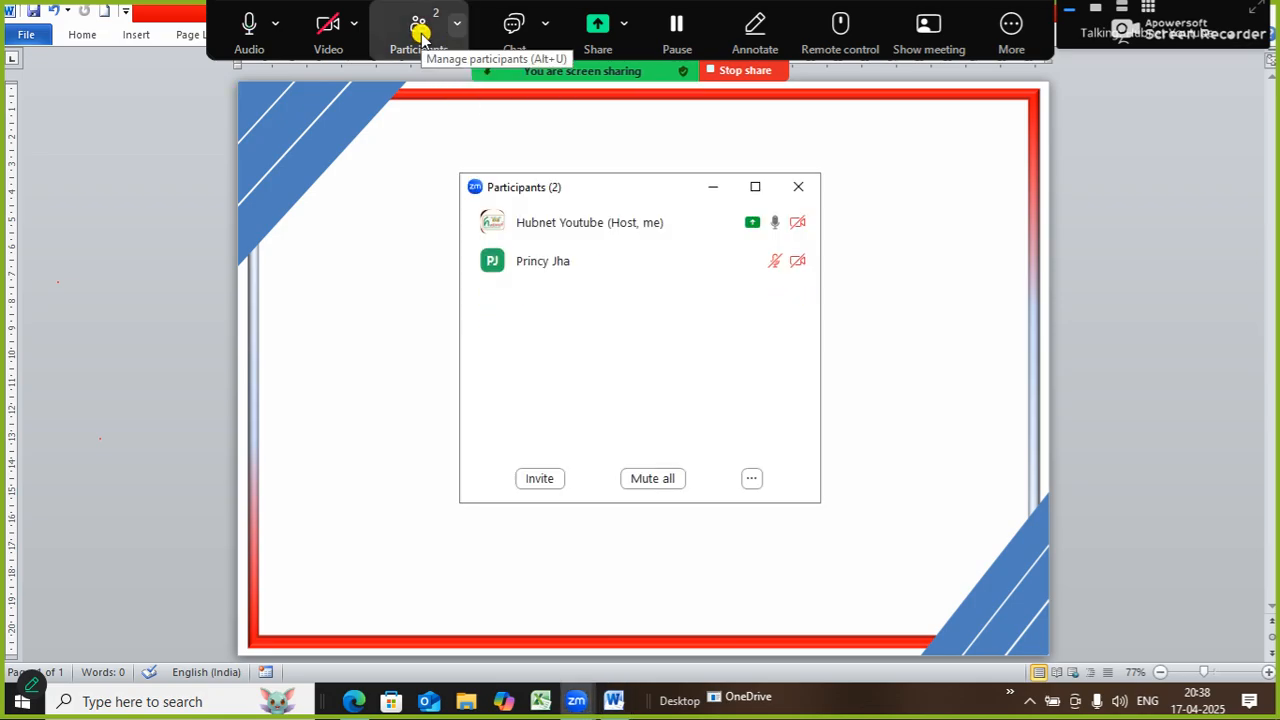
{"action": "left_click", "coordinate": [798, 186]}
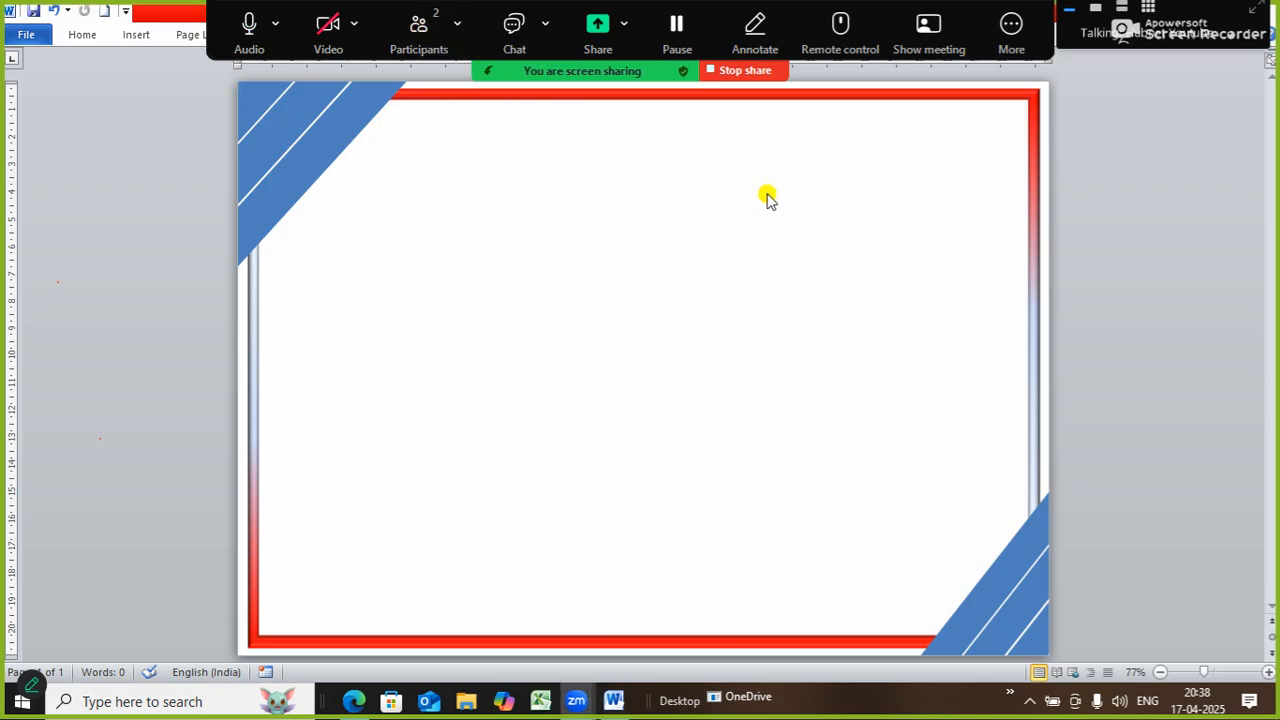
{"action": "left_click", "coordinate": [489, 73]}
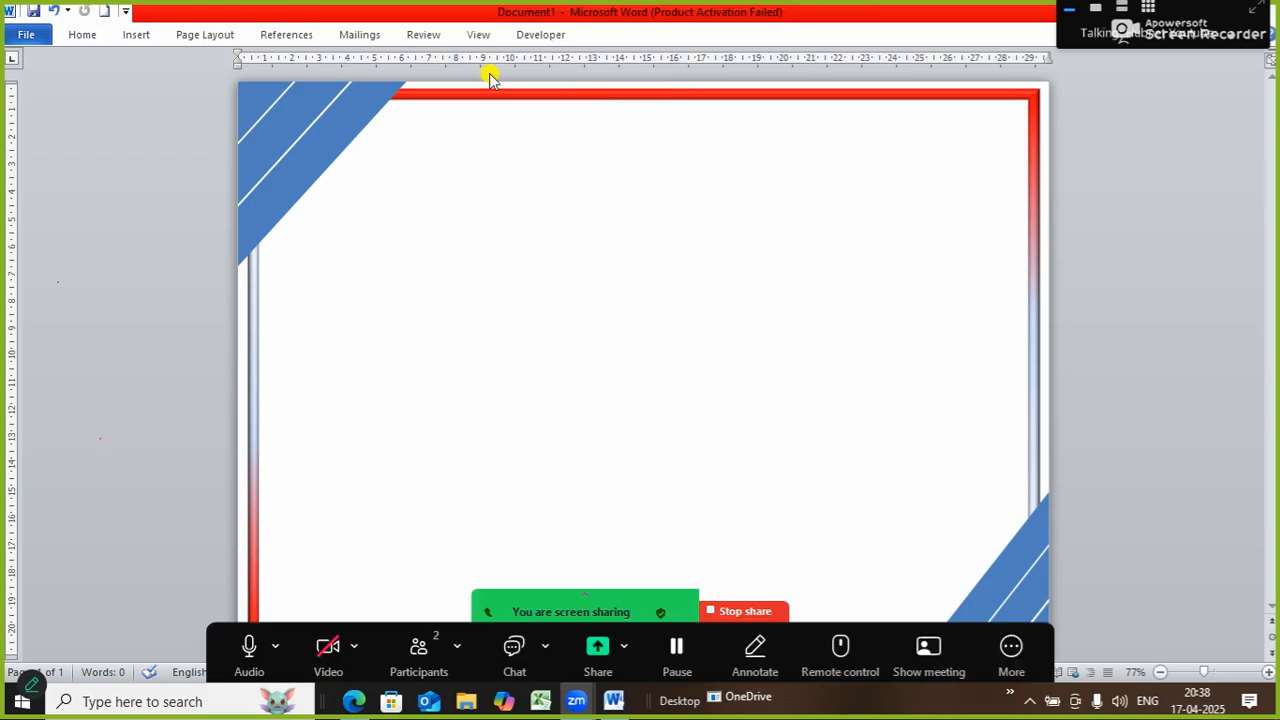
Step: Insert a green-fill WordArt box reading 'Your text here' from the WordArt gallery
{"action": "left_click", "coordinate": [143, 36]}
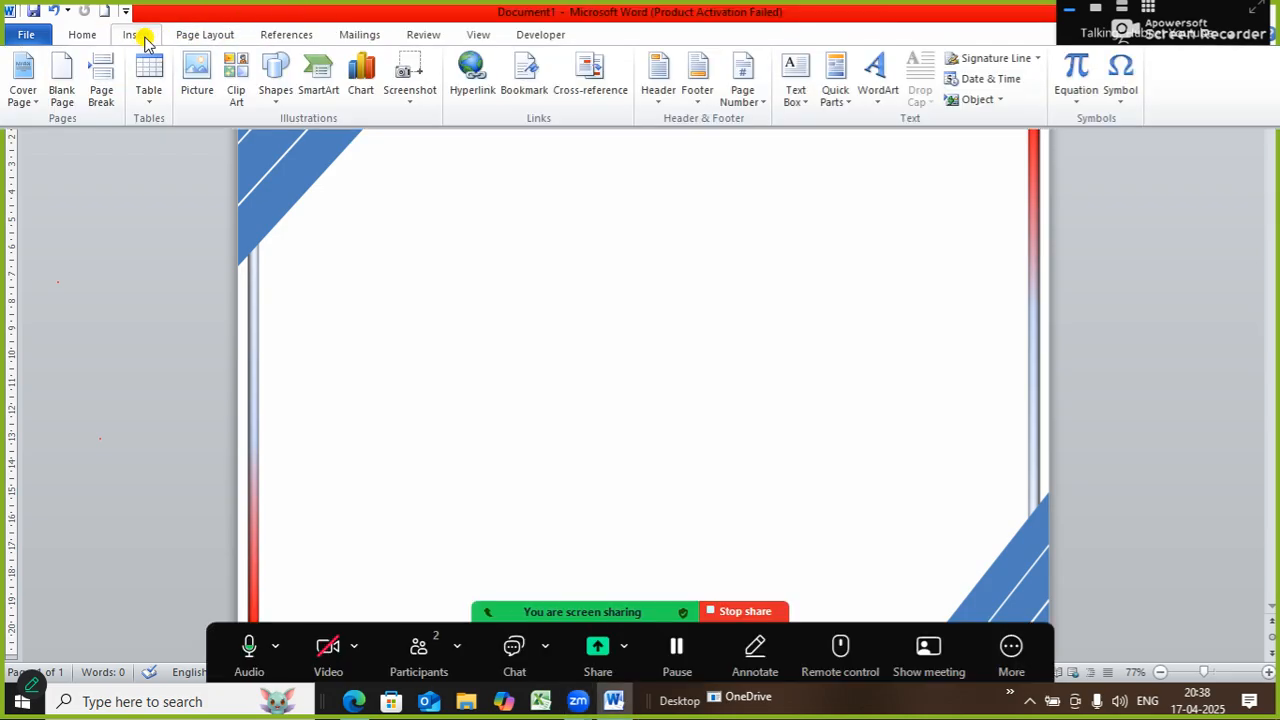
{"action": "left_click", "coordinate": [878, 90]}
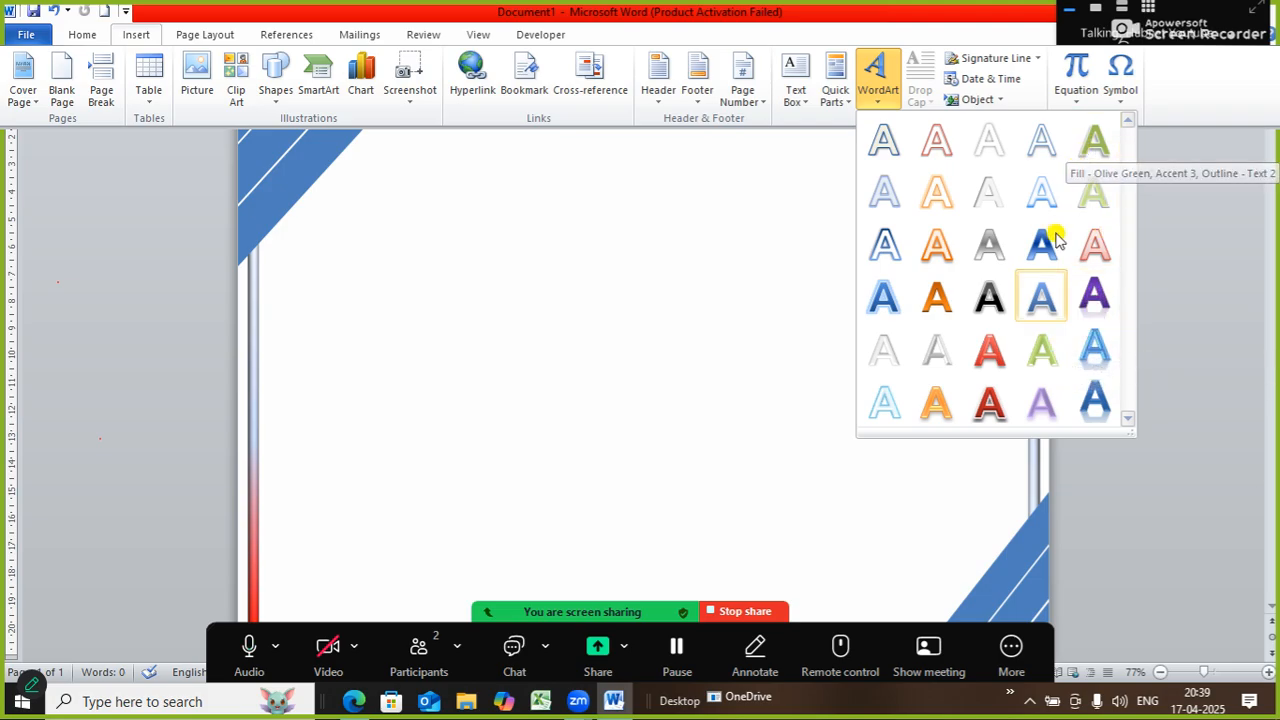
{"action": "left_click", "coordinate": [1040, 350]}
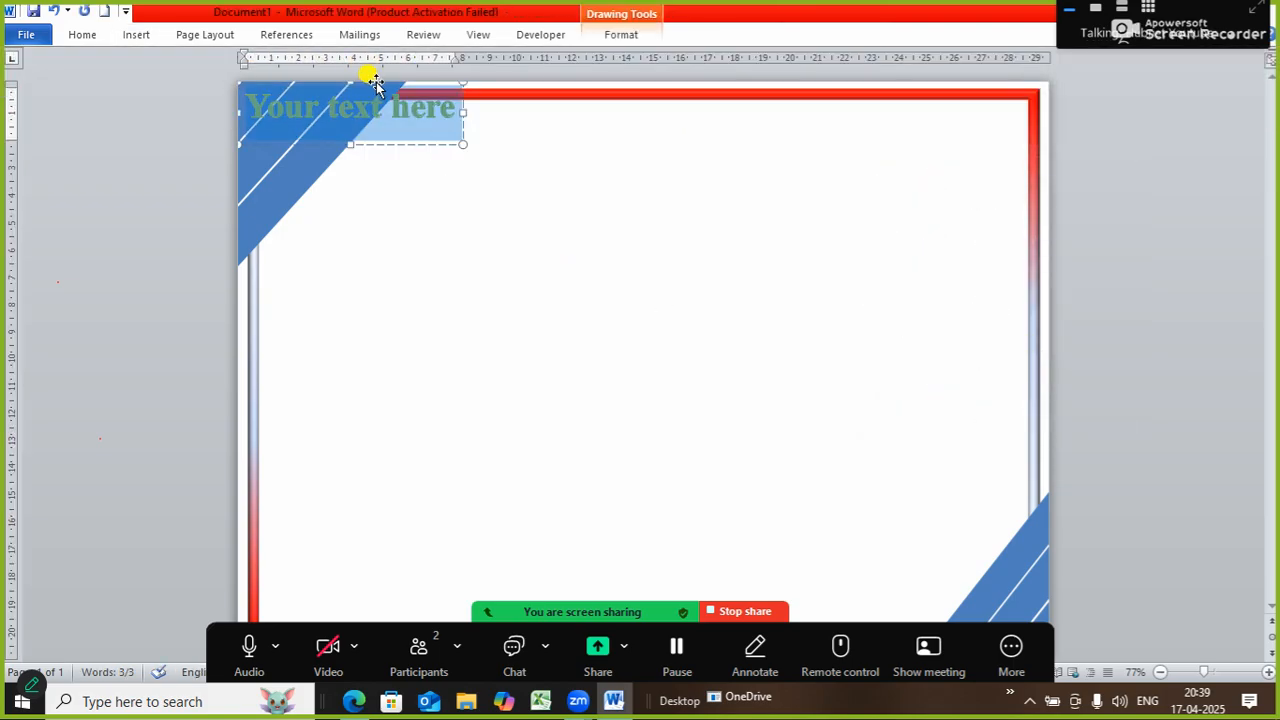
Step: Move the WordArt box toward the page centre, recovering it after an accidental deletion
{"action": "mouse_move", "coordinate": [372, 88]}
{"action": "left_mouse_down"}
{"action": "mouse_move", "coordinate": [583, 222]}
{"action": "mouse_move", "coordinate": [634, 220]}
{"action": "left_mouse_up"}
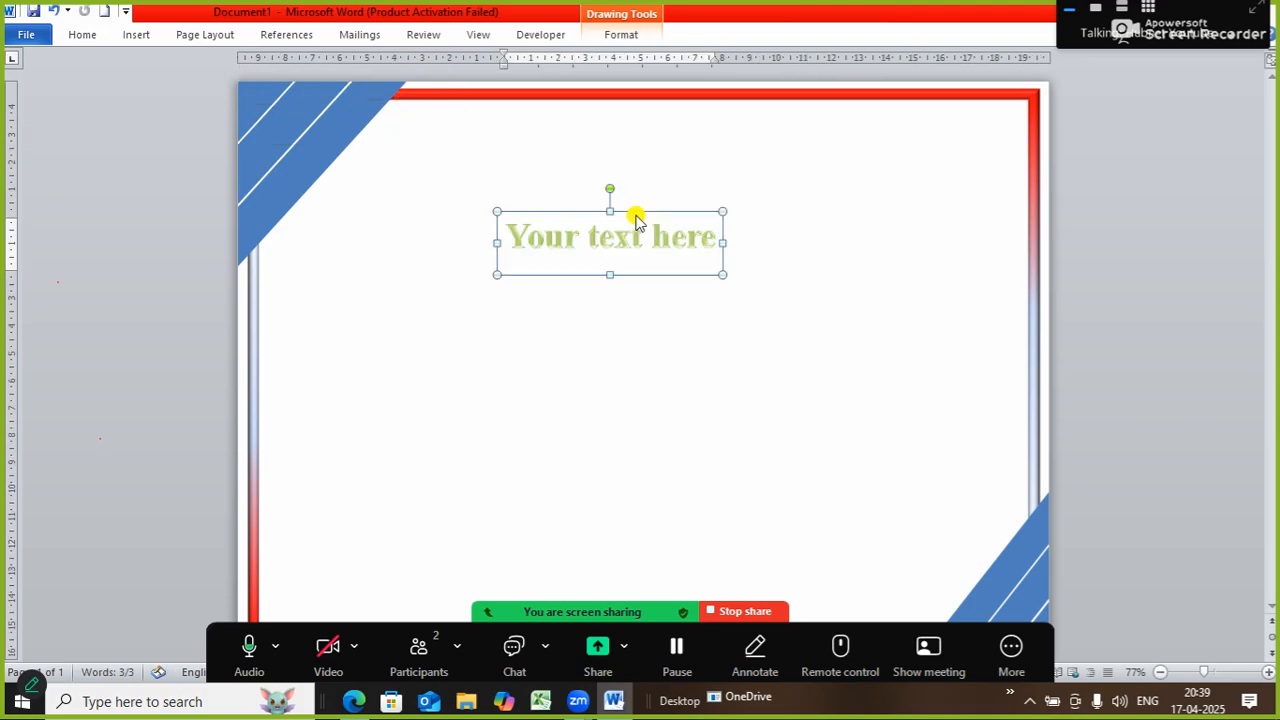
{"action": "key", "text": "Delete"}
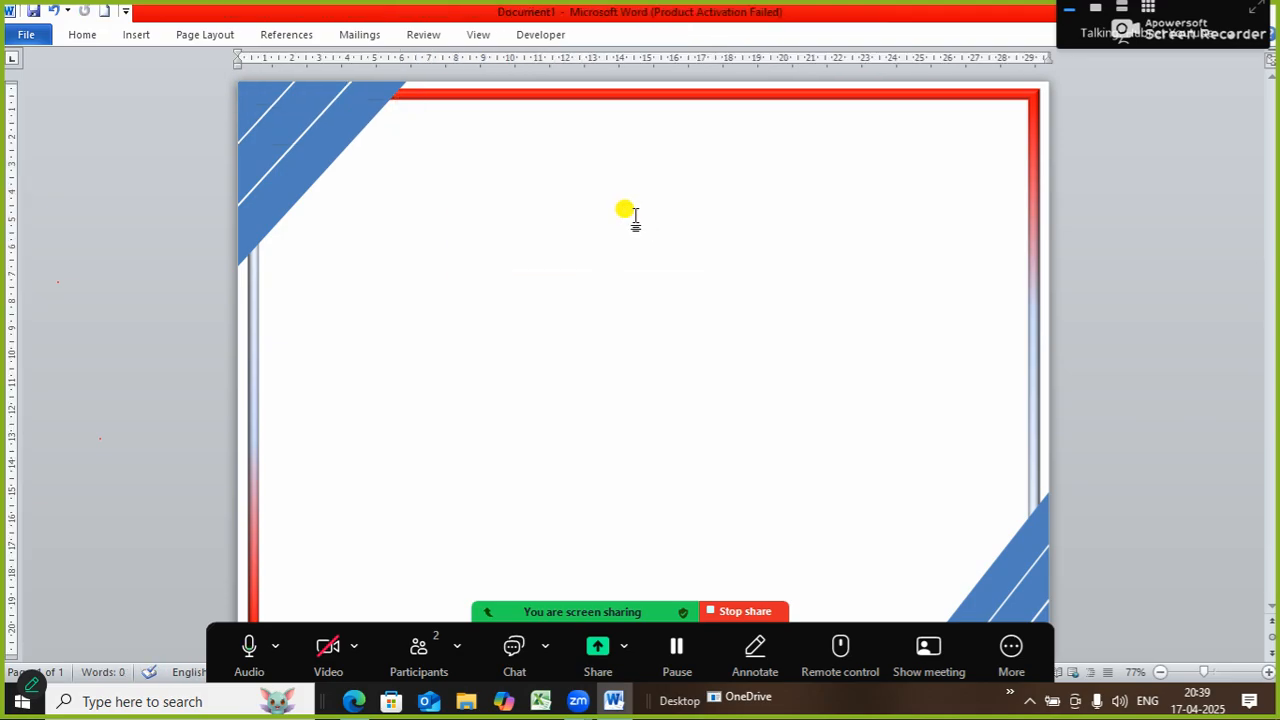
{"action": "type", "text": "C"}
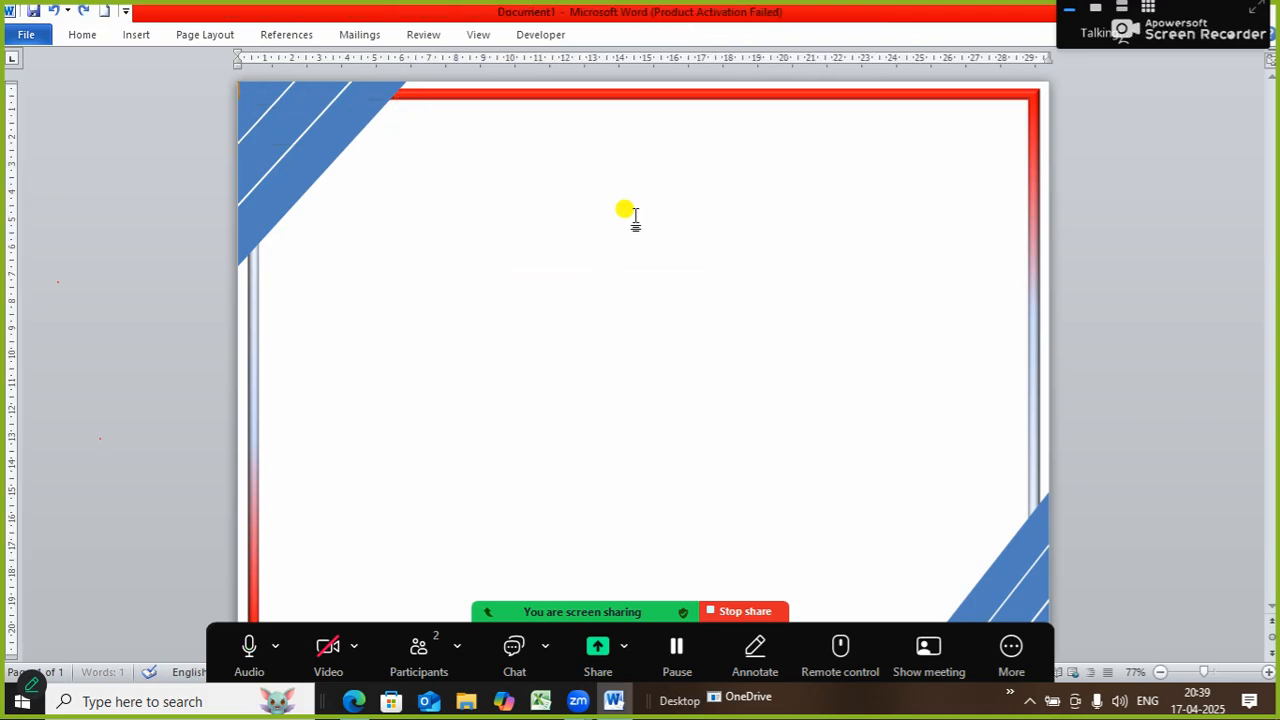
{"action": "key", "text": "ctrl+z"}
{"action": "key", "text": "ctrl+z"}
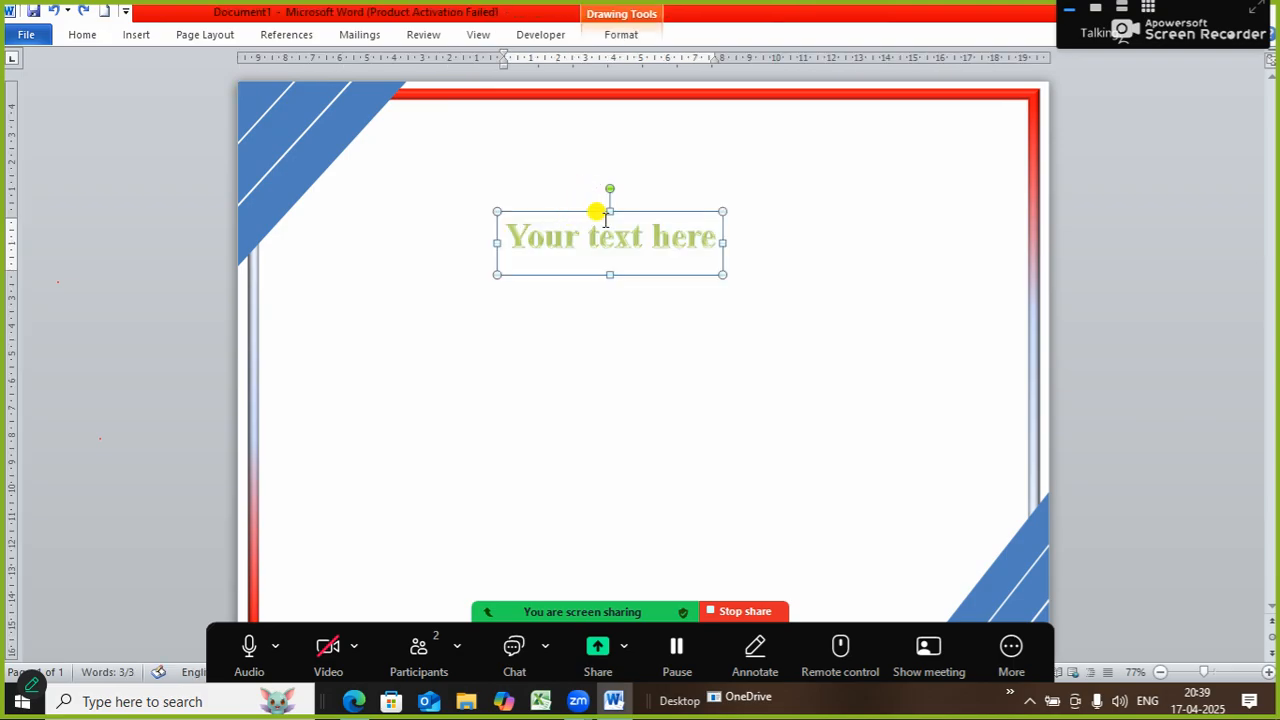
{"action": "left_click", "coordinate": [588, 230]}
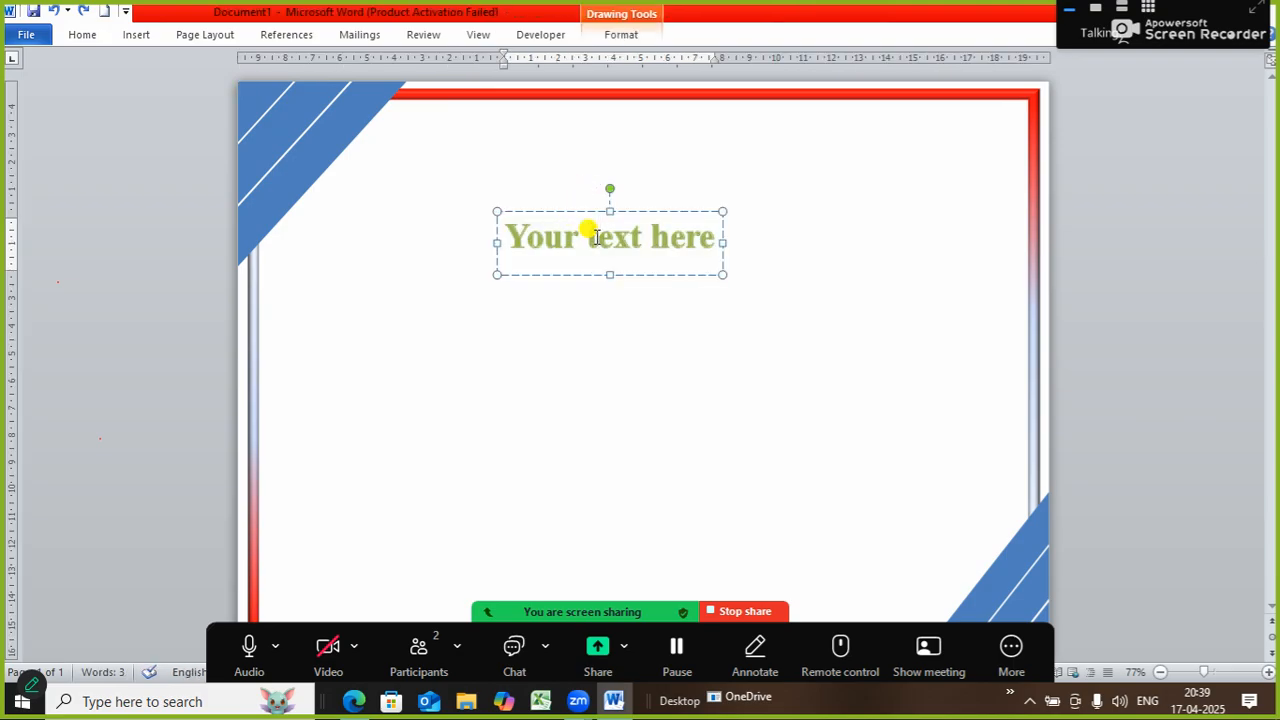
Step: Replace the placeholder text with 'HUBNET CERTIFICATE OF EXCELLENCE' in capitals
{"action": "triple_click", "coordinate": [596, 240]}
{"action": "type", "text": "Hubnet"}
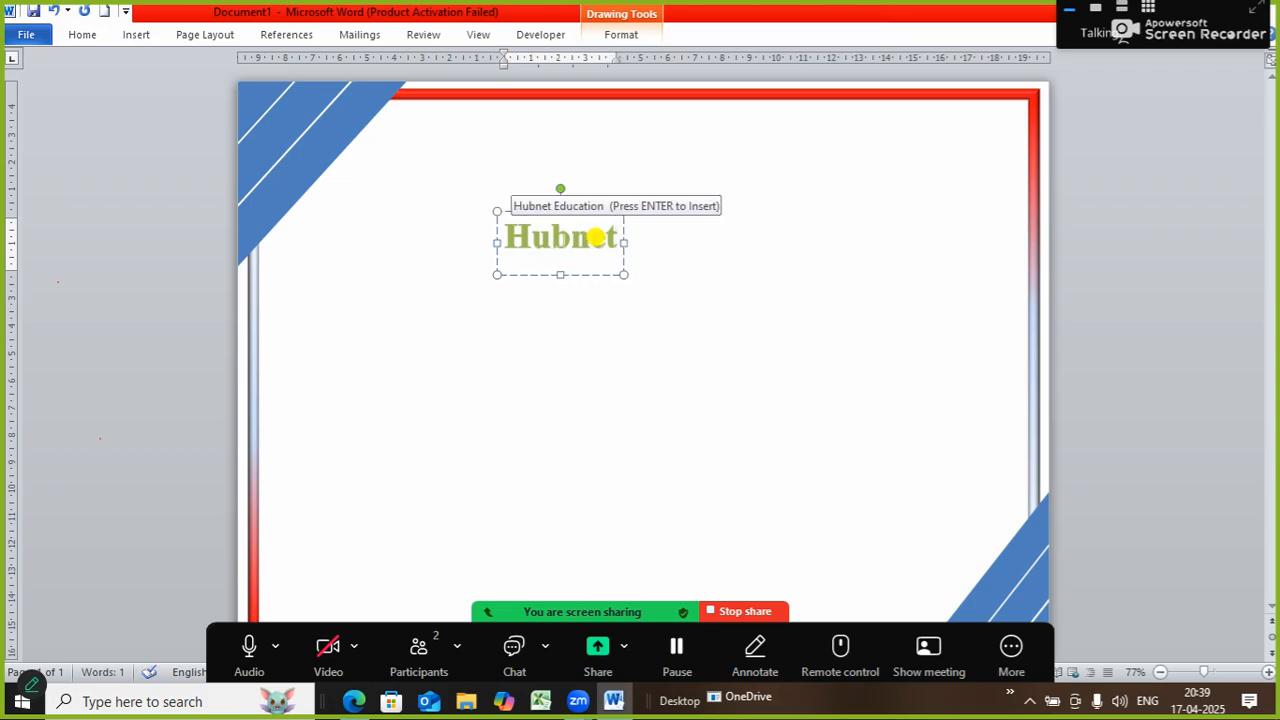
{"action": "key", "text": "BackSpace"}
{"action": "key", "text": "BackSpace"}
{"action": "key", "text": "BackSpace"}
{"action": "key", "text": "BackSpace"}
{"action": "key", "text": "BackSpace"}
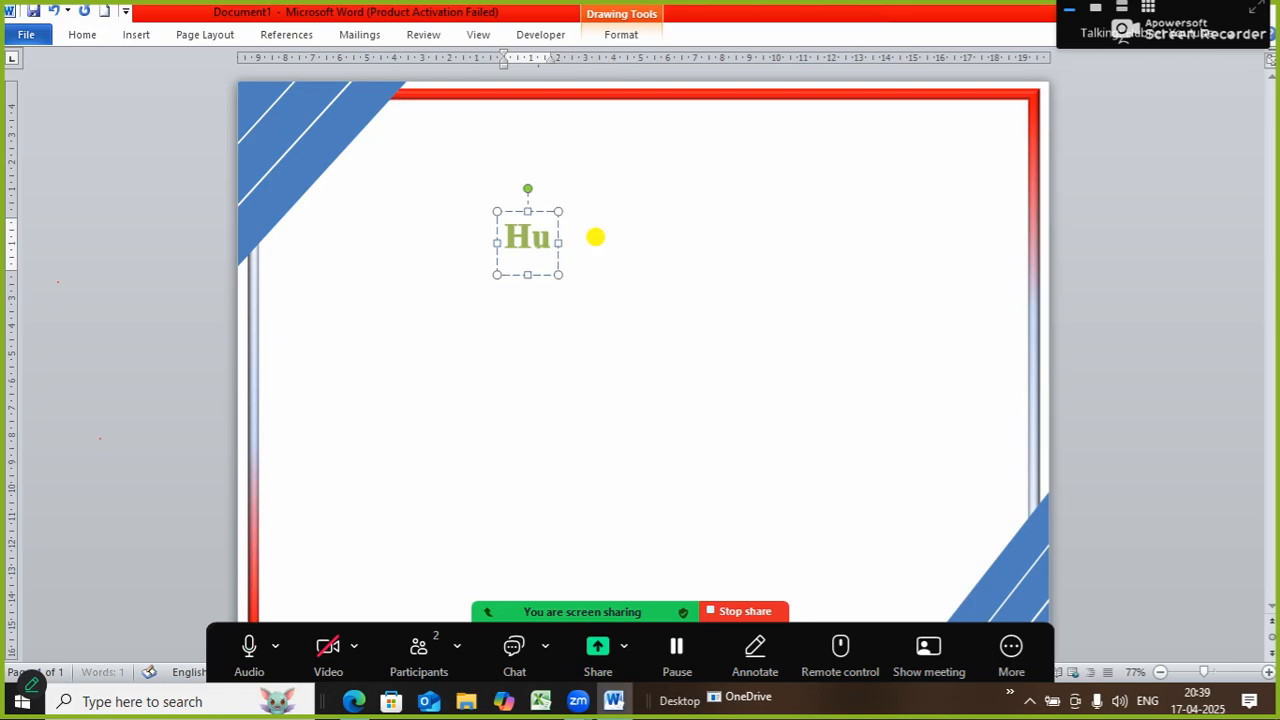
{"action": "type", "text": "UBNET"}
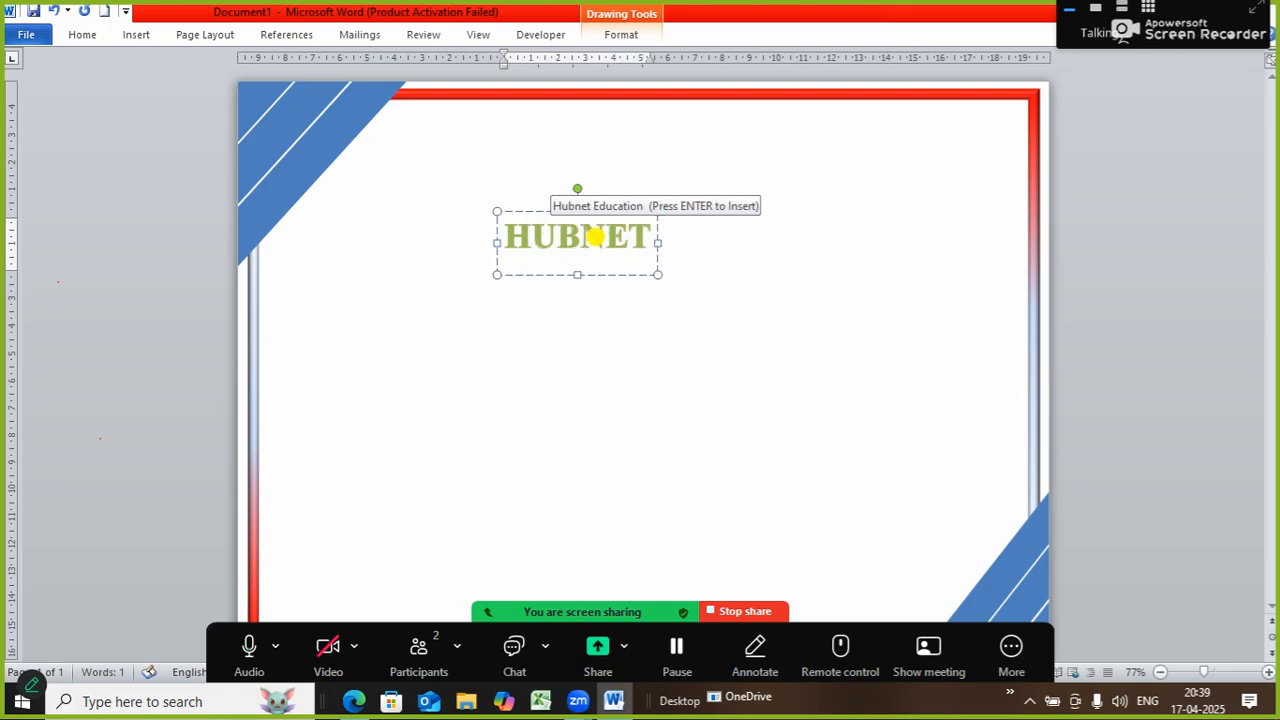
{"action": "type", "text": " CE"}
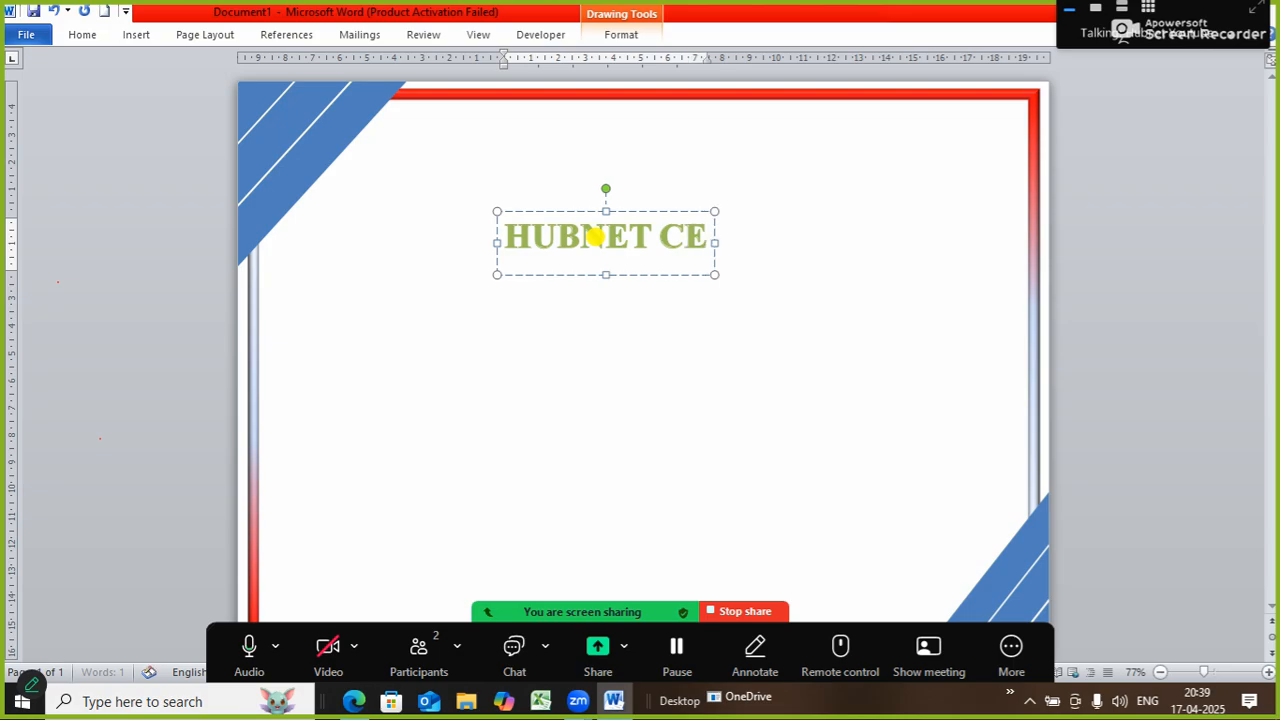
{"action": "type", "text": "RTIFICATE"}
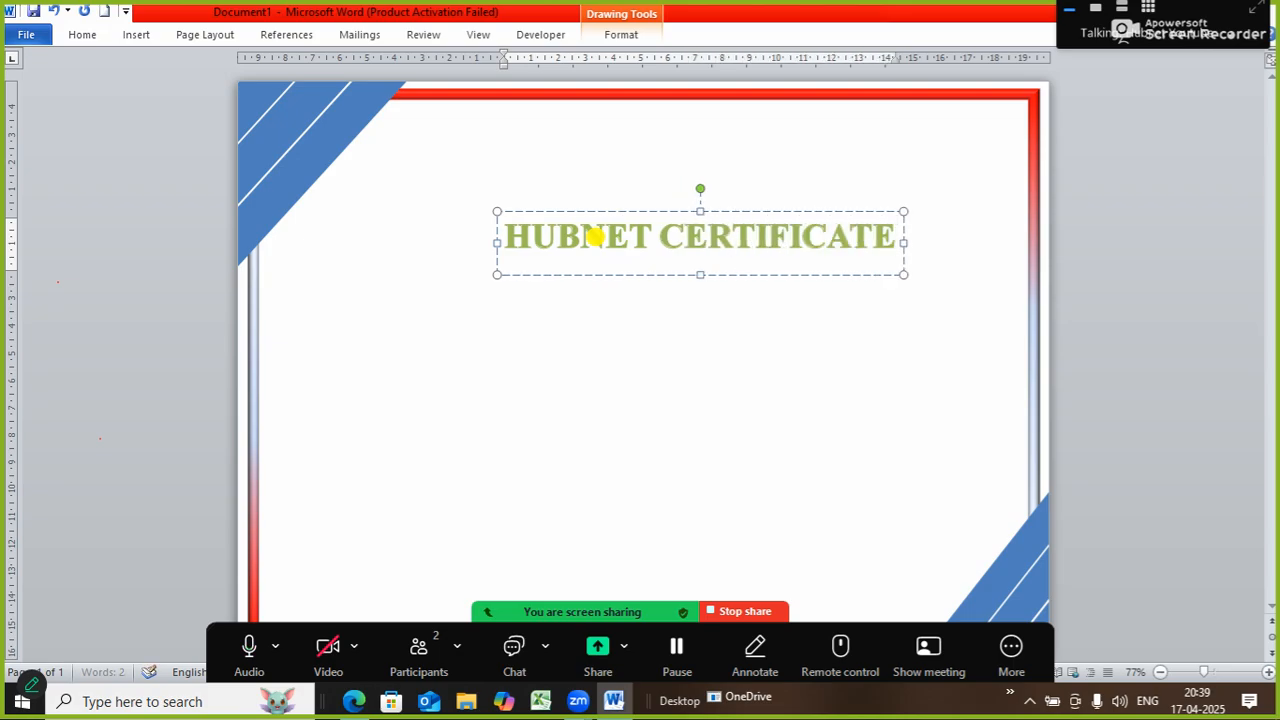
{"action": "type", "text": " OF"}
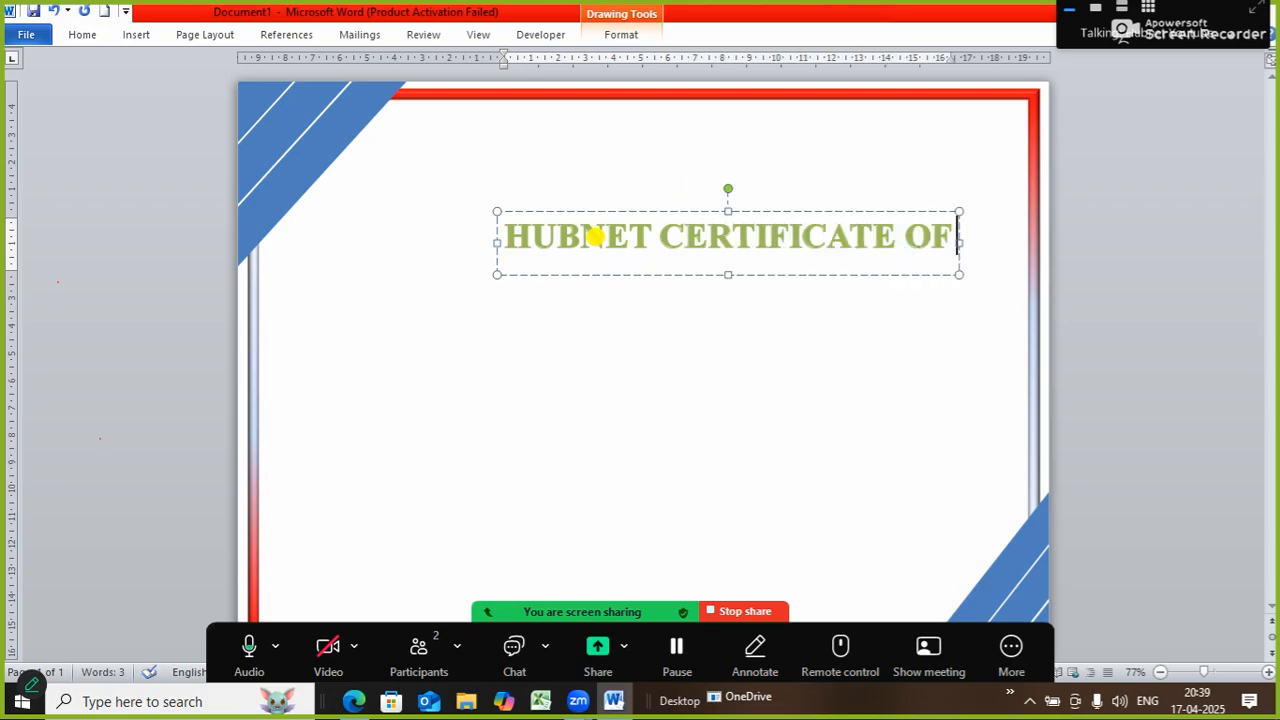
{"action": "type", "text": " EX"}
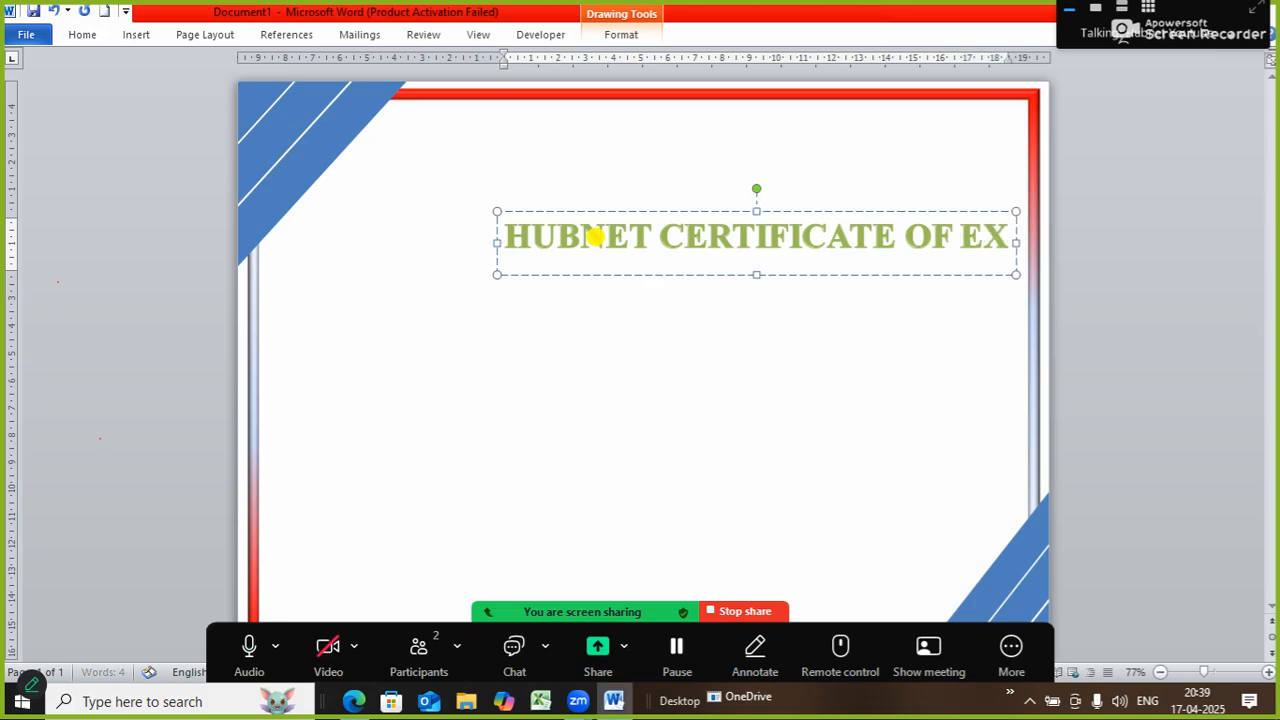
{"action": "type", "text": "CE"}
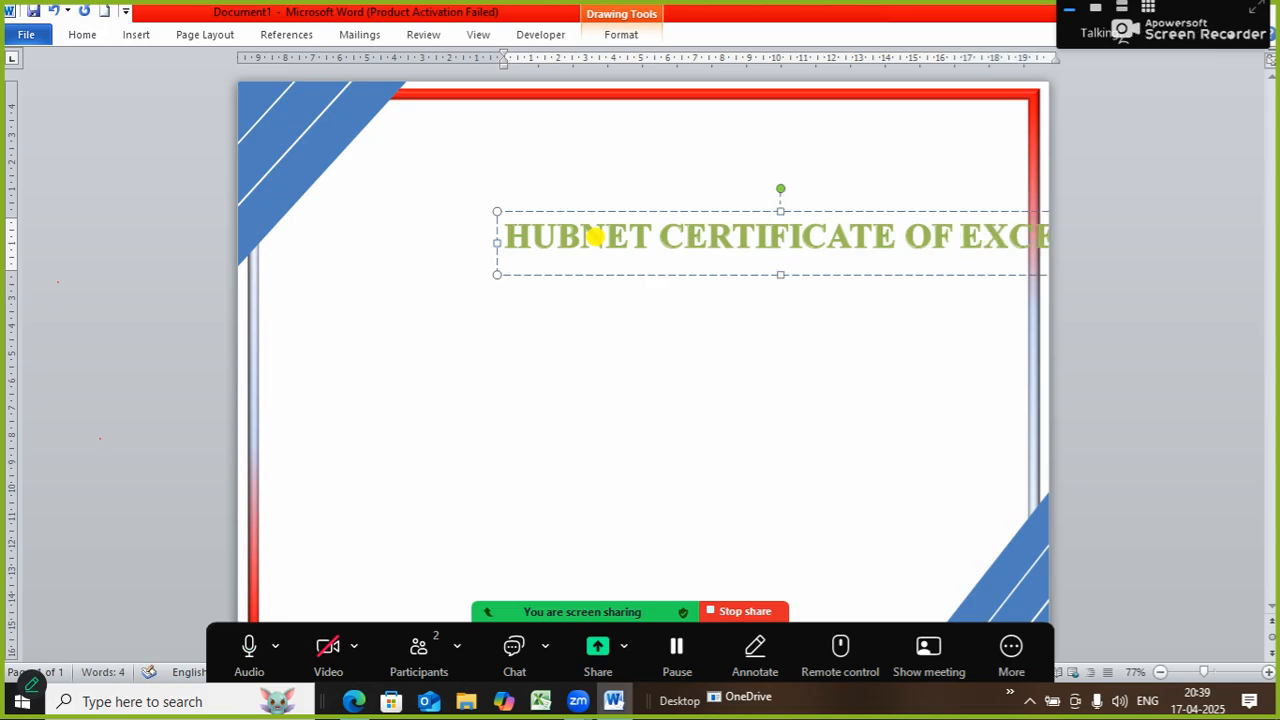
{"action": "type", "text": "LLENC"}
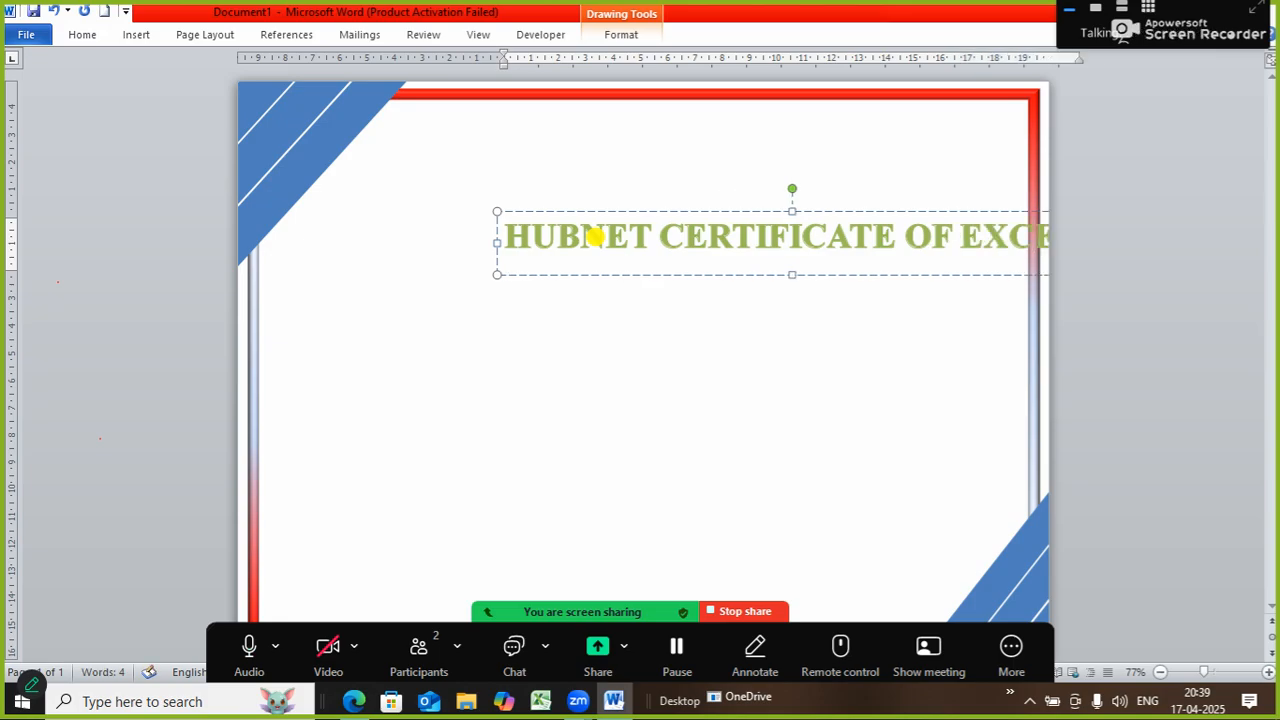
{"action": "type", "text": "E"}
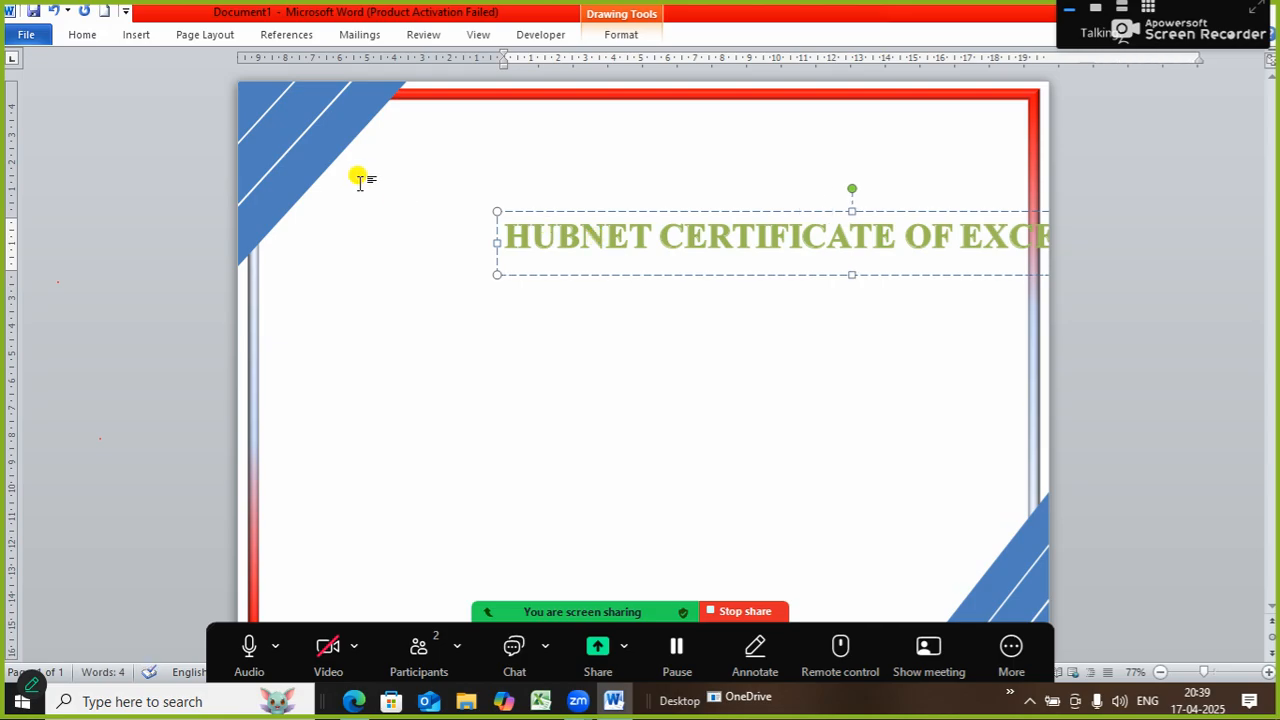
Step: Shift the heading left to fit across the top and reduce its font size slightly
{"action": "left_click_drag", "start_coordinate": [614, 212], "coordinate": [426, 196]}
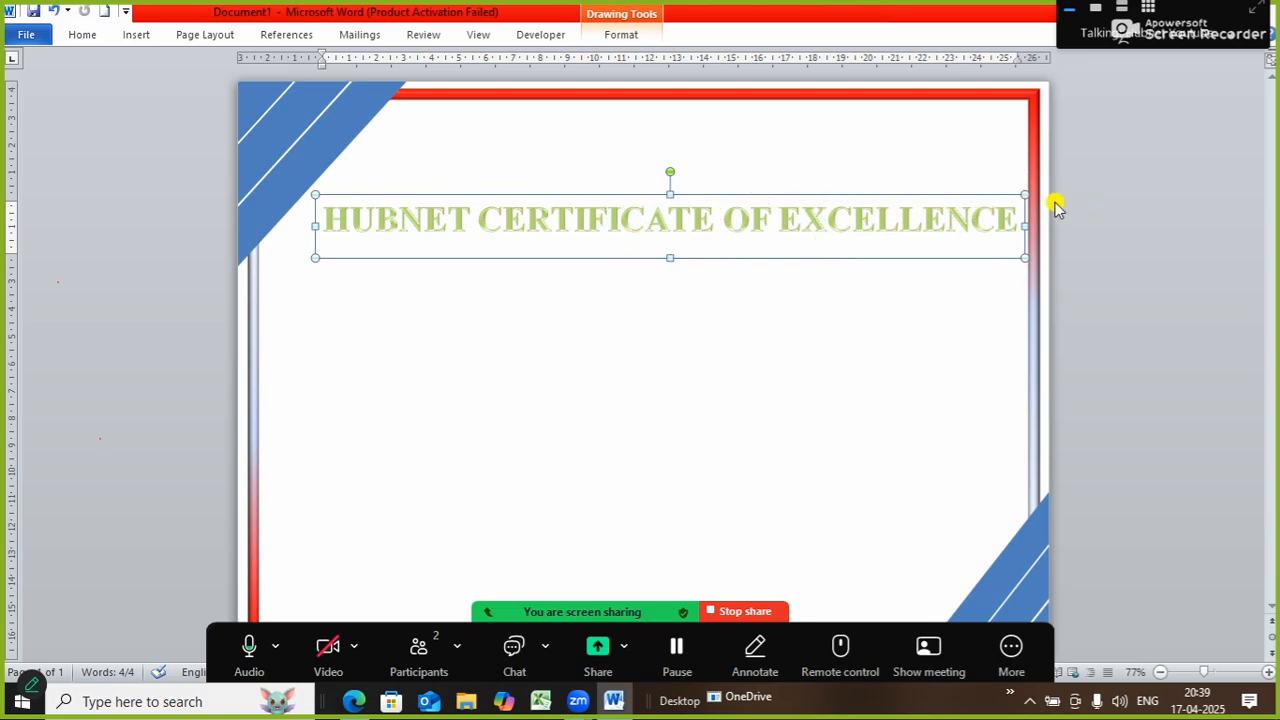
{"action": "left_click", "coordinate": [972, 218]}
{"action": "key", "text": "ctrl+a"}
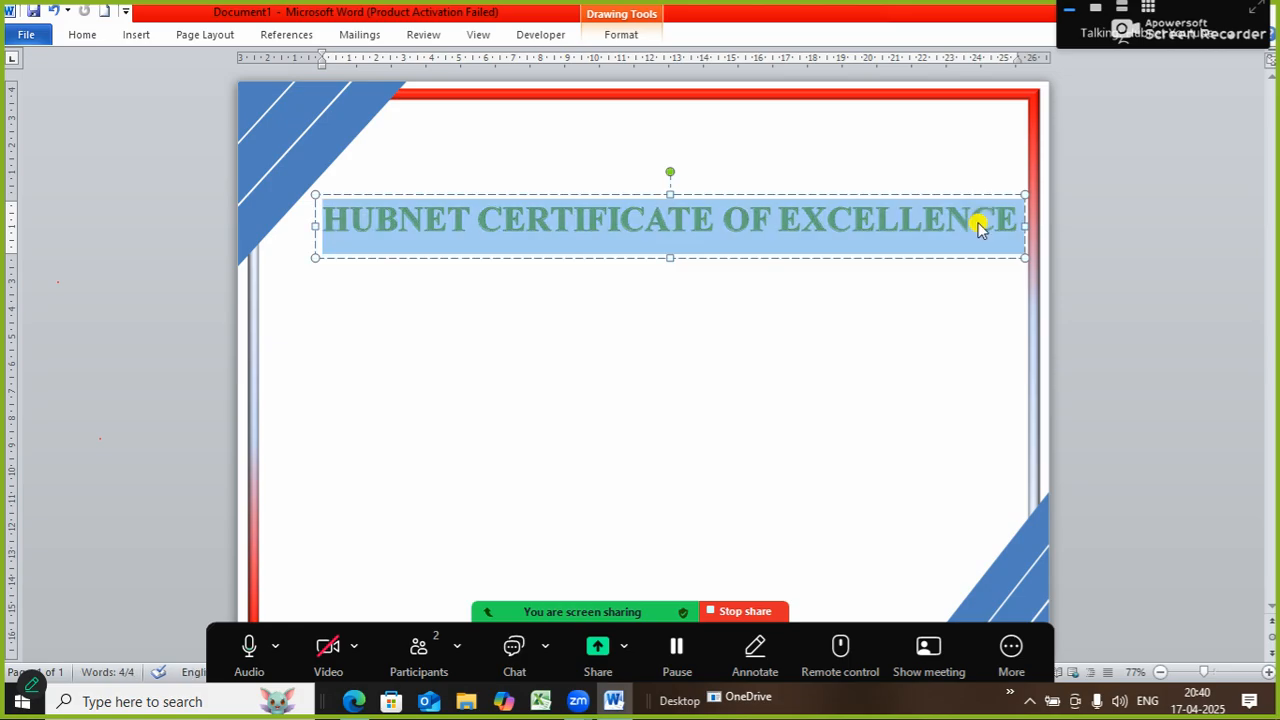
{"action": "key", "text": "ctrl+shift+comma"}
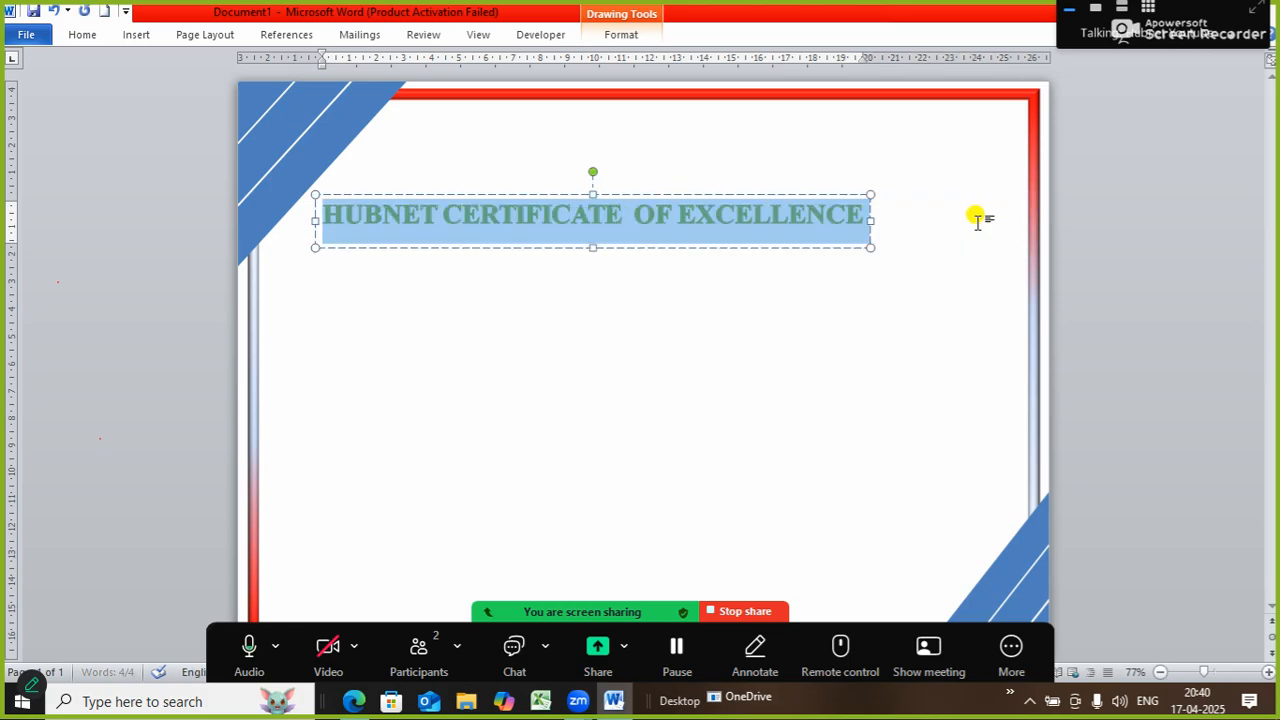
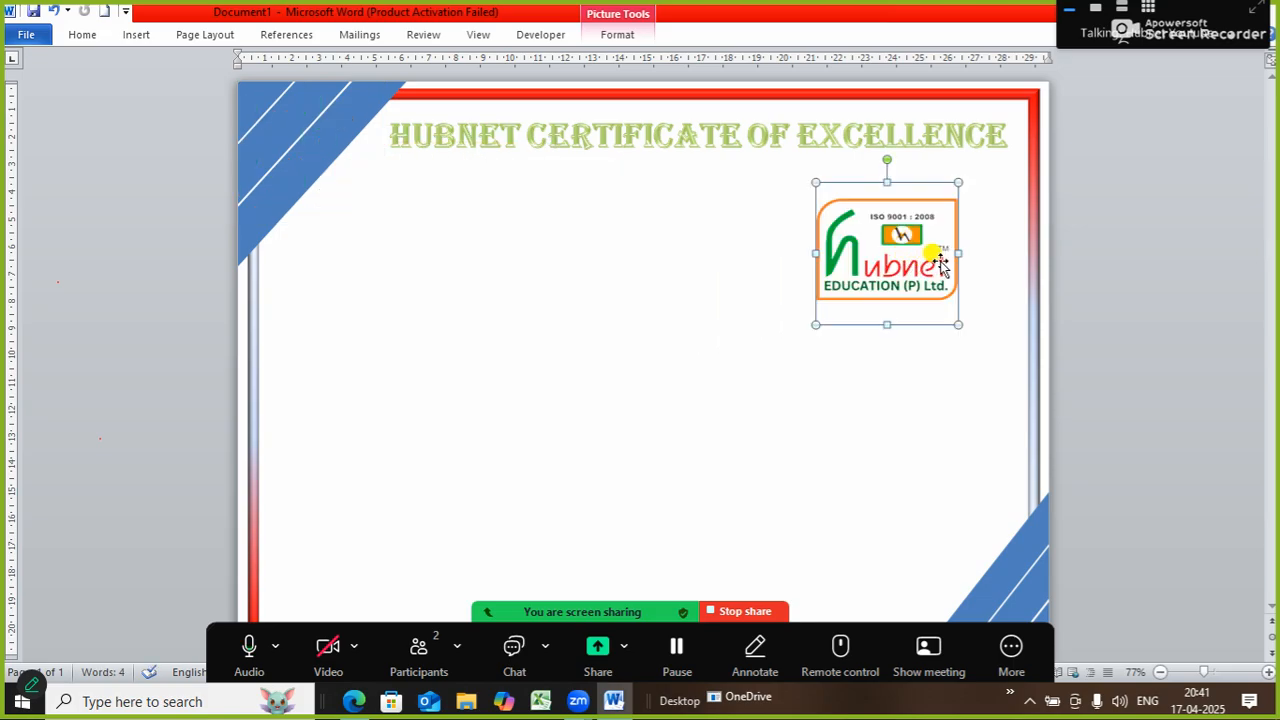
Step: Widen the Hubnet logo slightly and place it in the top-right corner beneath the heading
{"action": "left_click_drag", "start_coordinate": [958, 253], "coordinate": [954, 206]}
{"action": "left_click", "coordinate": [831, 311]}
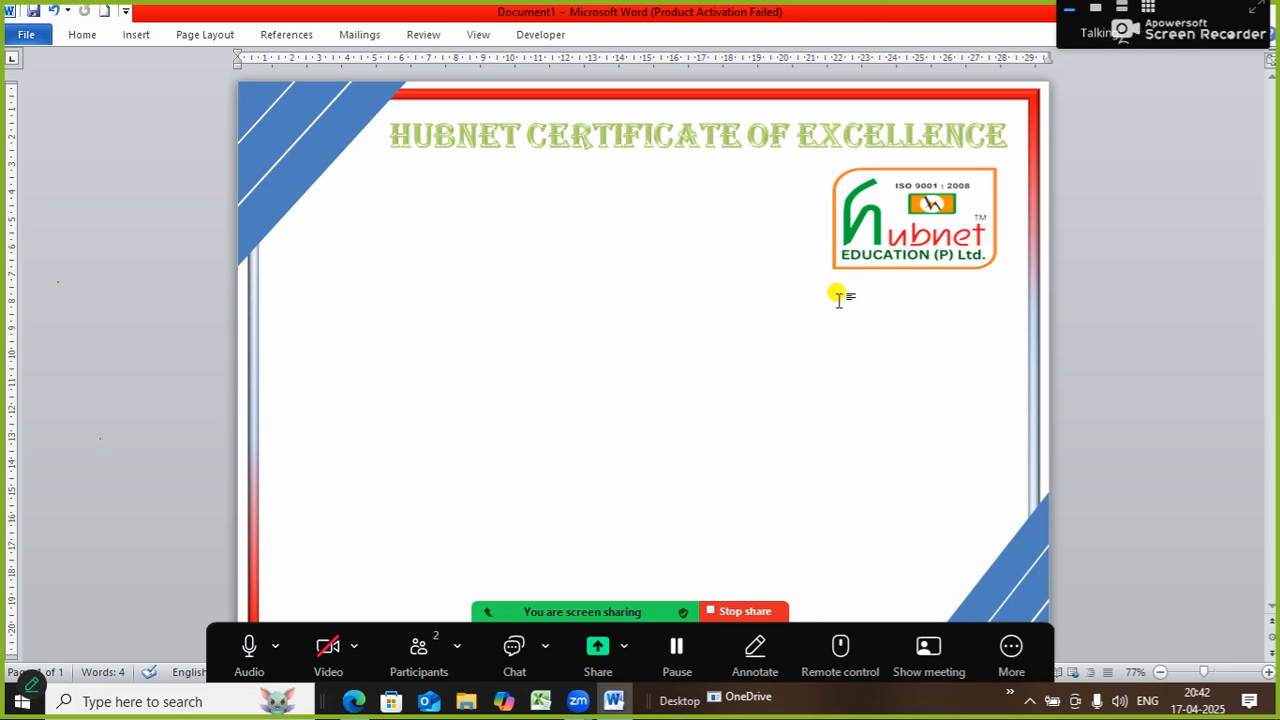
{"action": "left_click", "coordinate": [905, 255]}
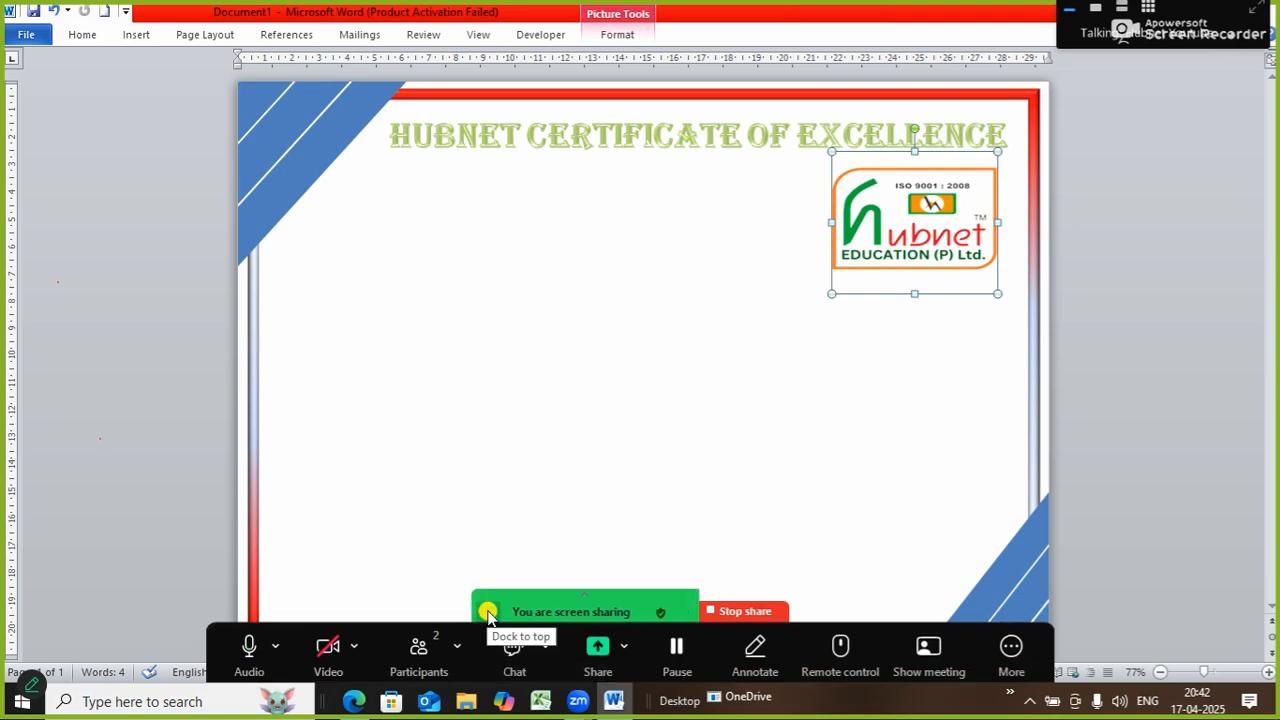
{"action": "left_click", "coordinate": [906, 342]}
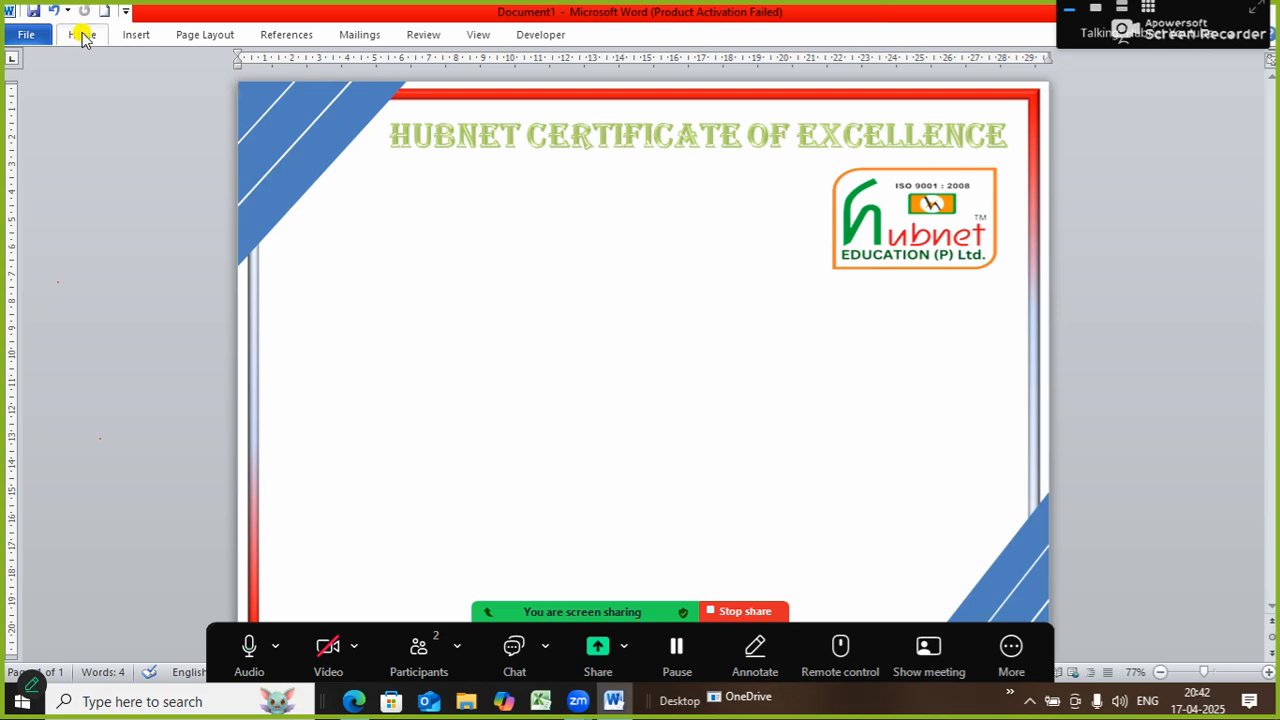
Step: Draw a text box just below the Hubnet logo
{"action": "left_click", "coordinate": [140, 36]}
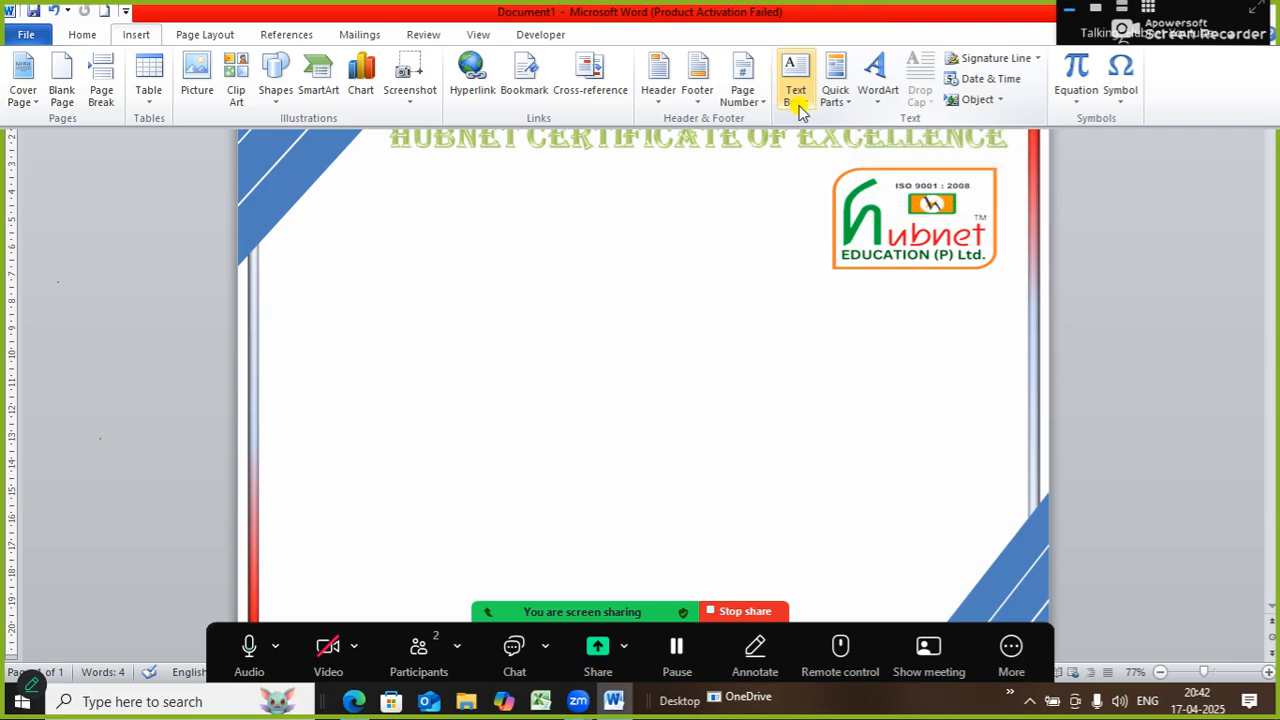
{"action": "left_click", "coordinate": [800, 110]}
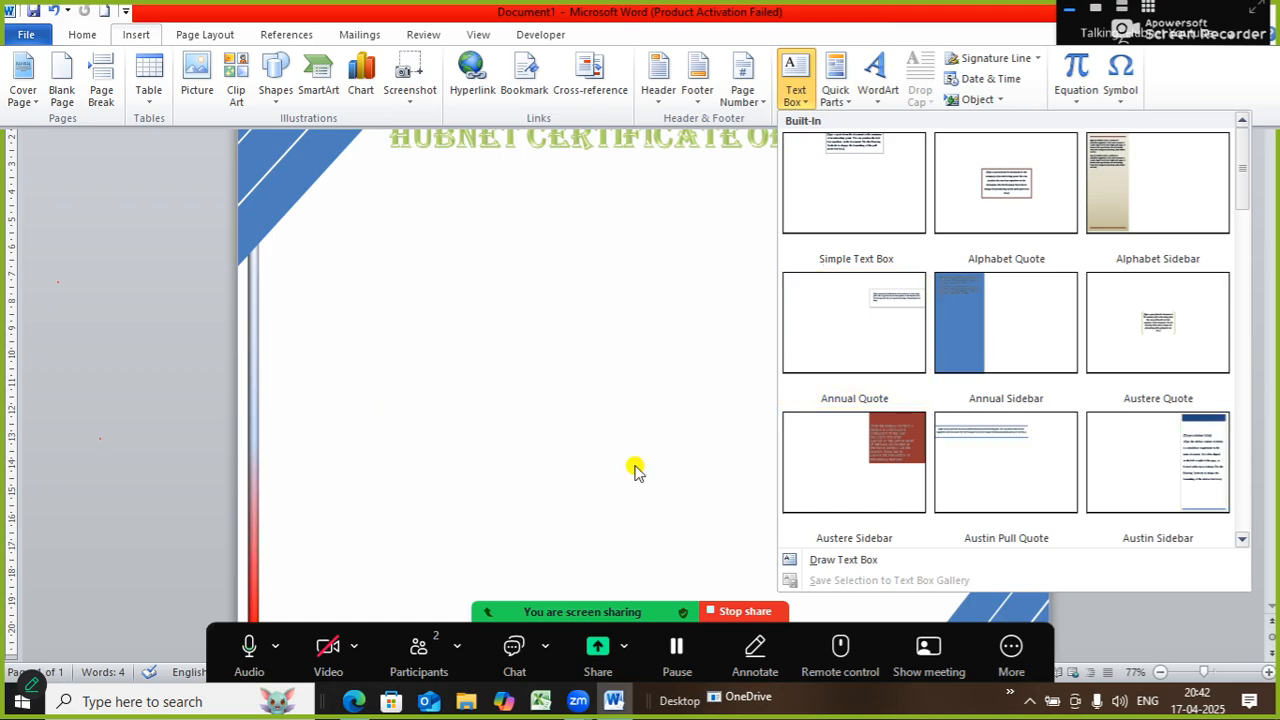
{"action": "left_click", "coordinate": [815, 560]}
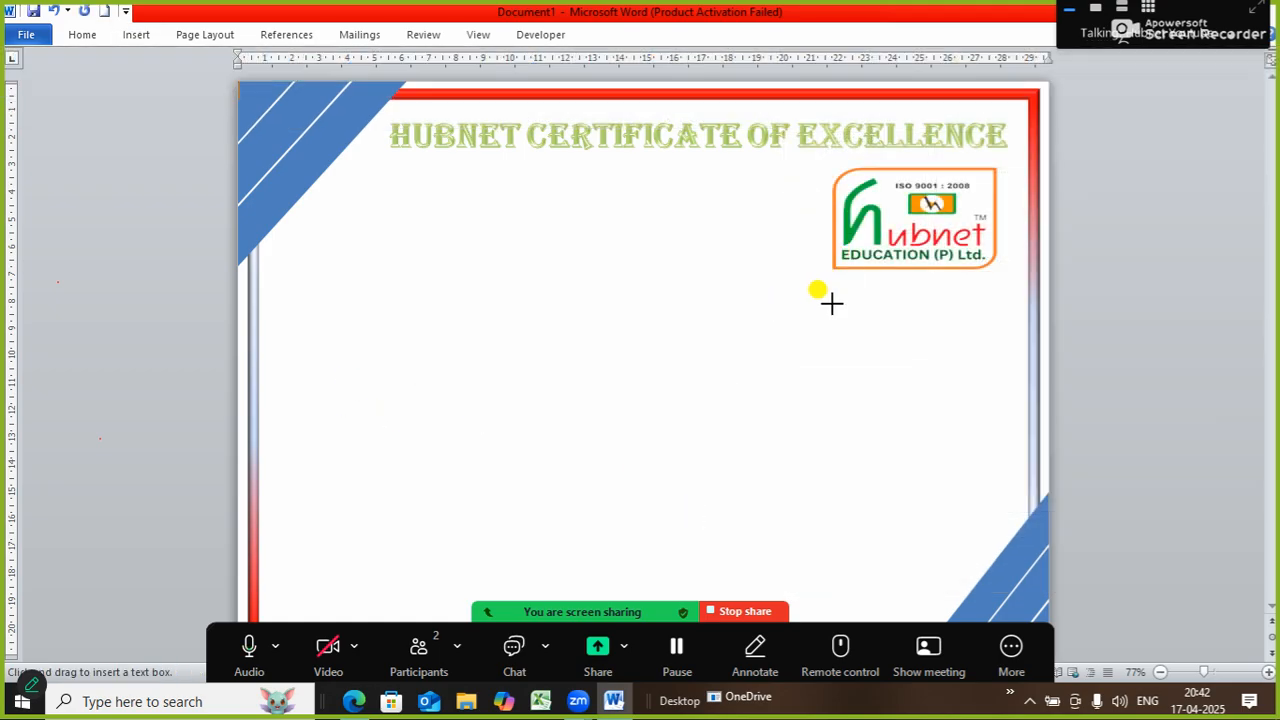
{"action": "mouse_move", "coordinate": [832, 286]}
{"action": "left_mouse_down"}
{"action": "mouse_move", "coordinate": [977, 392]}
{"action": "mouse_move", "coordinate": [1030, 410]}
{"action": "mouse_move", "coordinate": [999, 423]}
{"action": "left_mouse_up"}
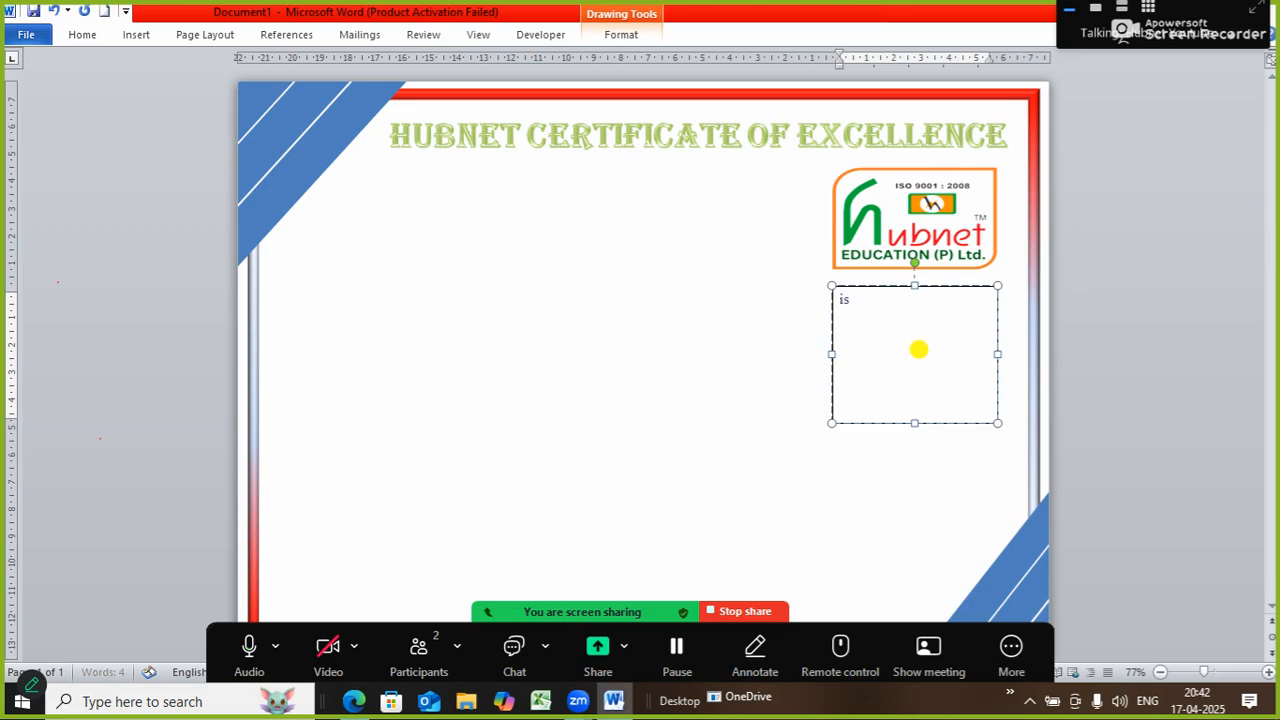
Step: Type the ISO, CN and HCN labels on separate lines with tab-aligned colons
{"action": "key", "text": "BackSpace"}
{"action": "type", "text": "ISO\t:"}
{"action": "key", "text": "Return"}
{"action": "key", "text": "Tab"}
{"action": "type", "text": ": CN"}
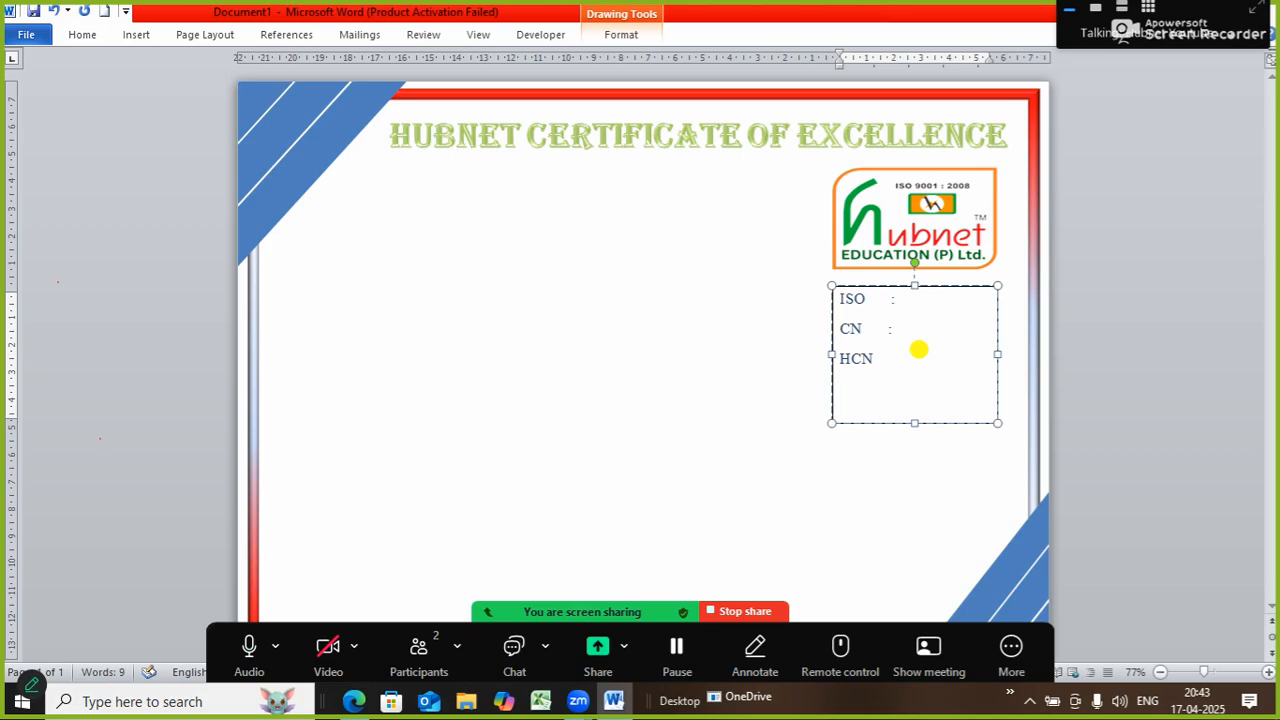
{"action": "key", "text": "Tab"}
Step: Finish the HCN colon and shorten the text box to fit three lines
{"action": "type", "text": ":"}
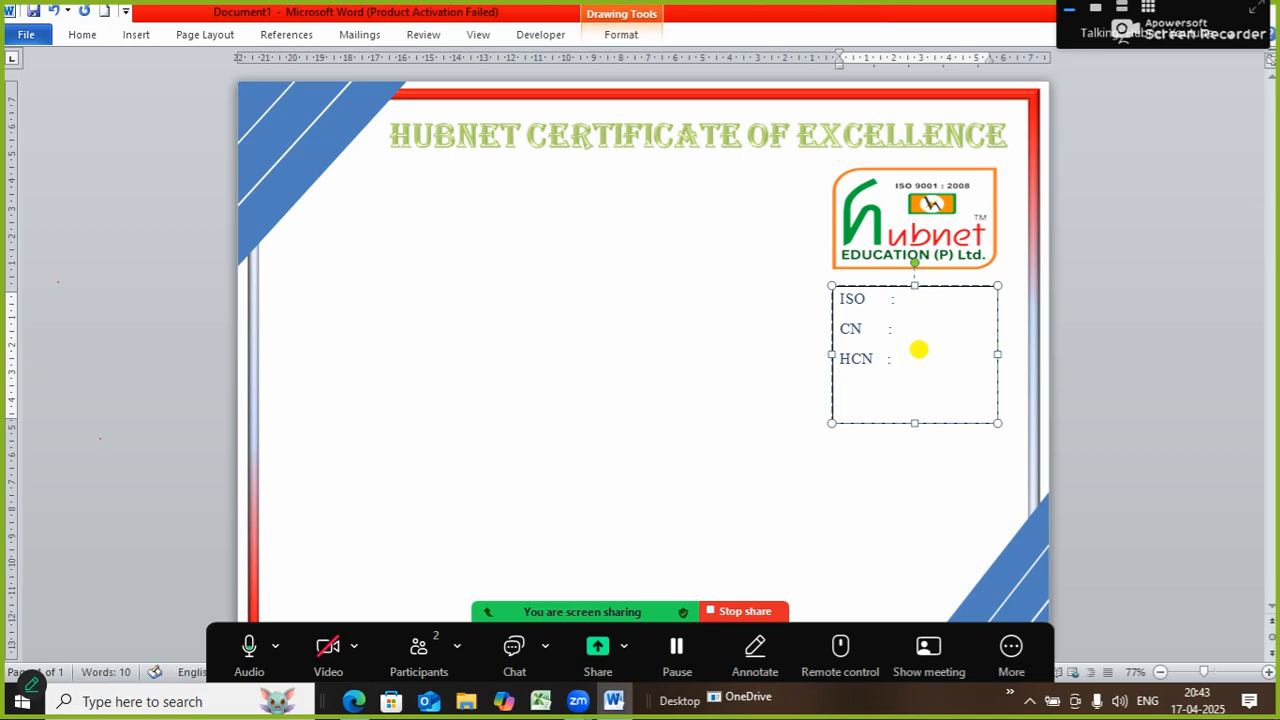
{"action": "left_click", "coordinate": [886, 328]}
{"action": "left_click_drag", "start_coordinate": [914, 423], "coordinate": [907, 376]}
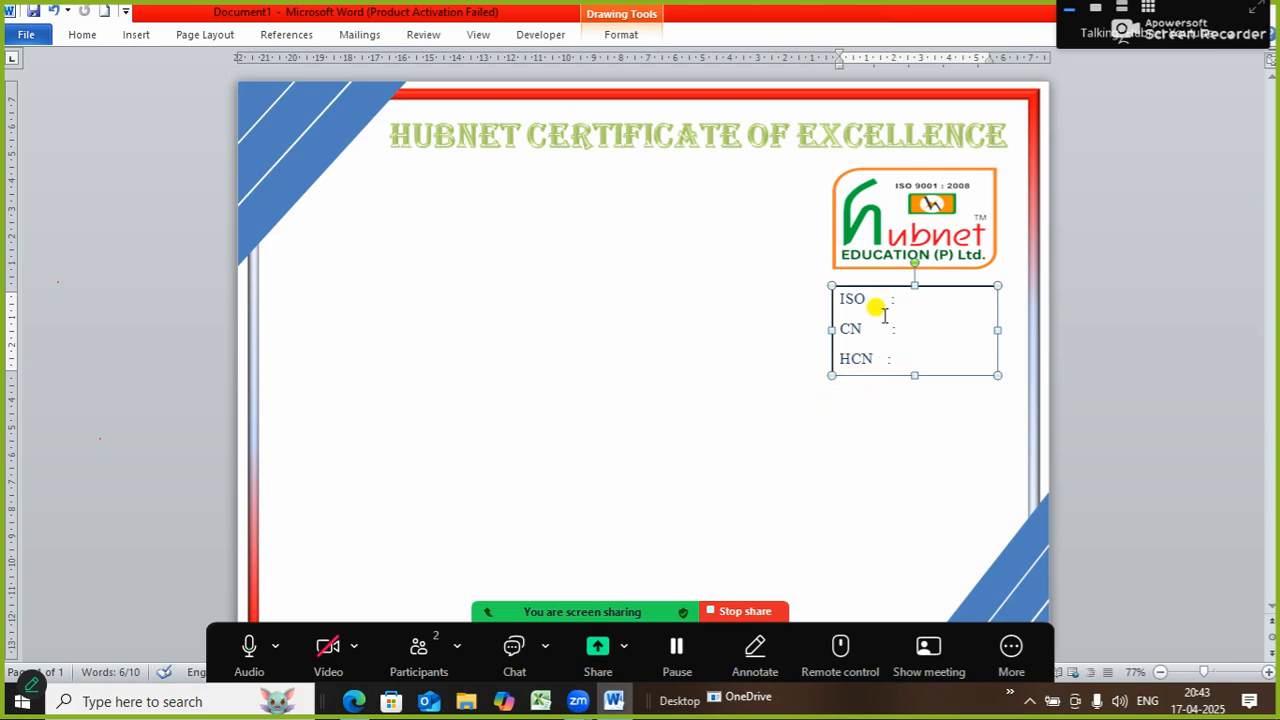
Step: Make the three label lines bold Algerian and make the box slightly taller
{"action": "left_click_drag", "start_coordinate": [834, 288], "coordinate": [905, 362]}
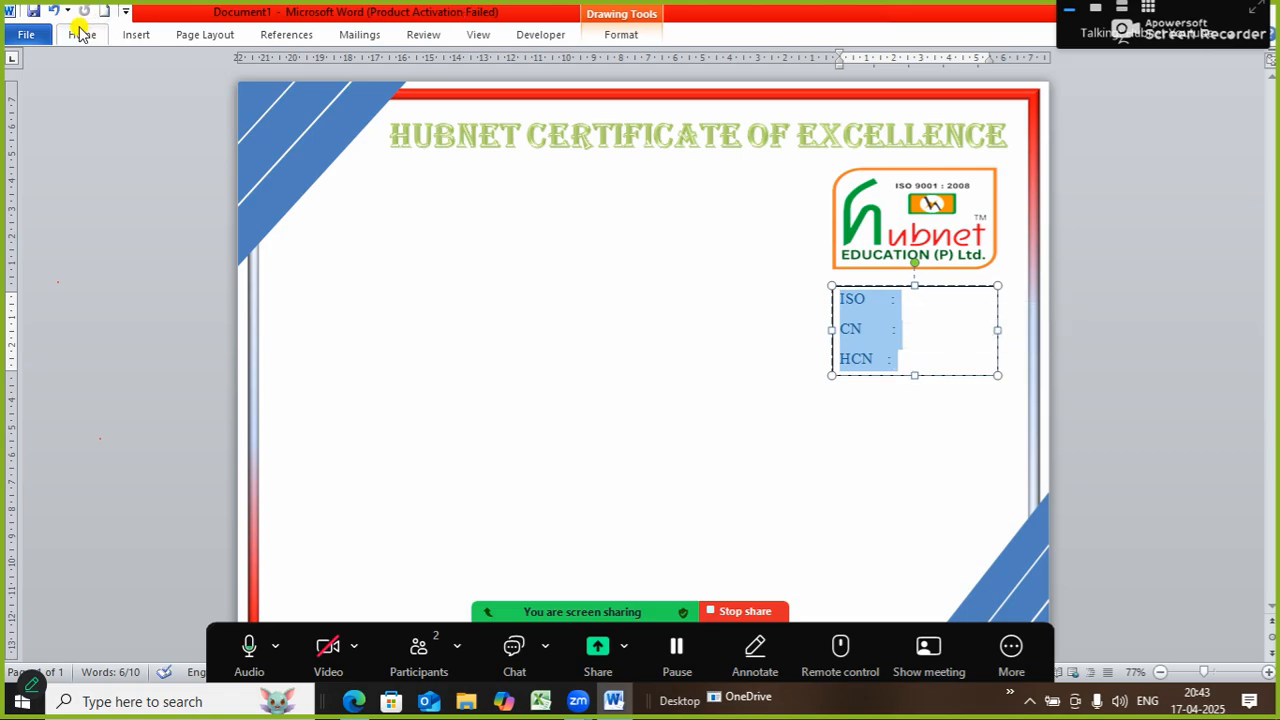
{"action": "left_click", "coordinate": [82, 34]}
{"action": "left_click", "coordinate": [192, 65]}
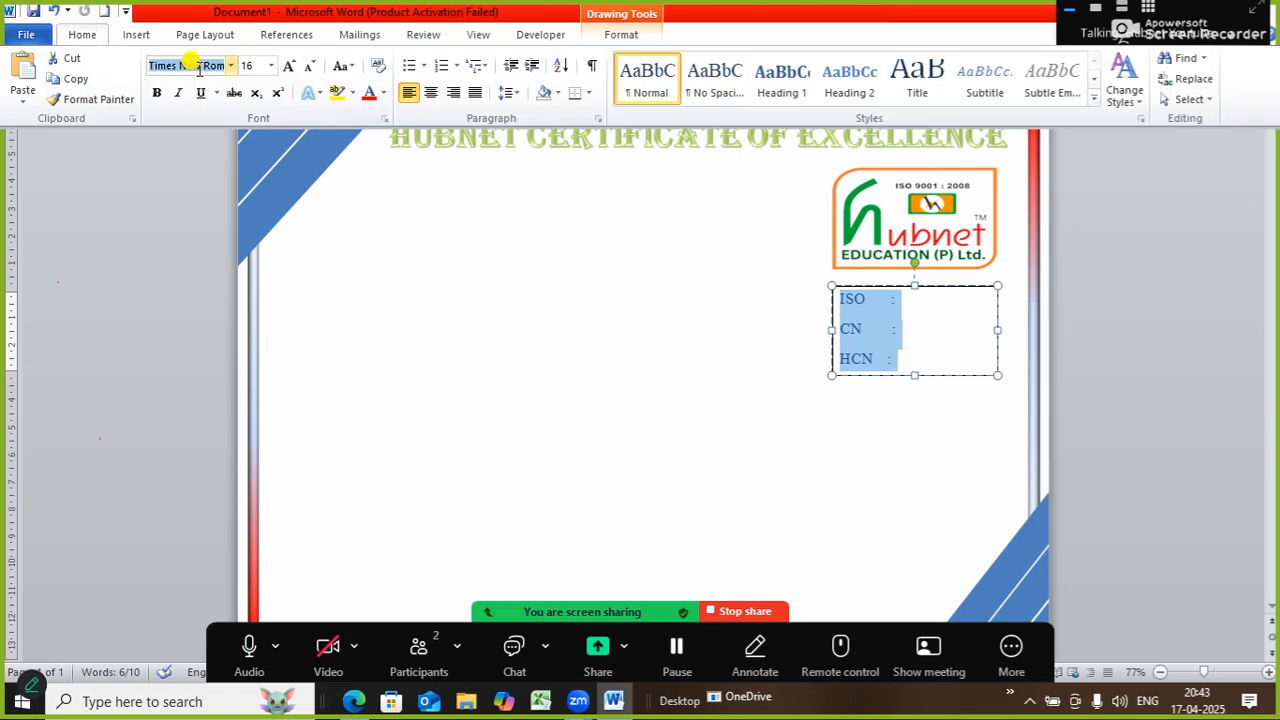
{"action": "type", "text": "algerian"}
{"action": "key", "text": "Return"}
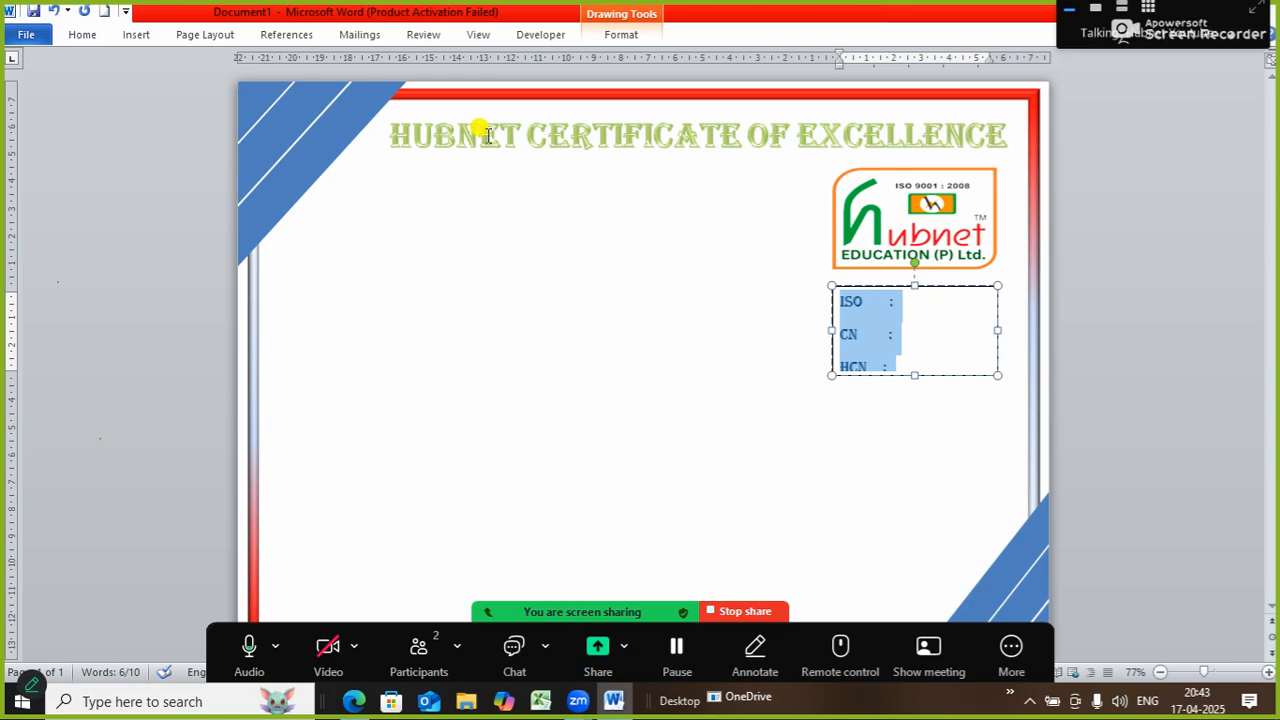
{"action": "left_click", "coordinate": [82, 34]}
{"action": "left_click", "coordinate": [160, 95]}
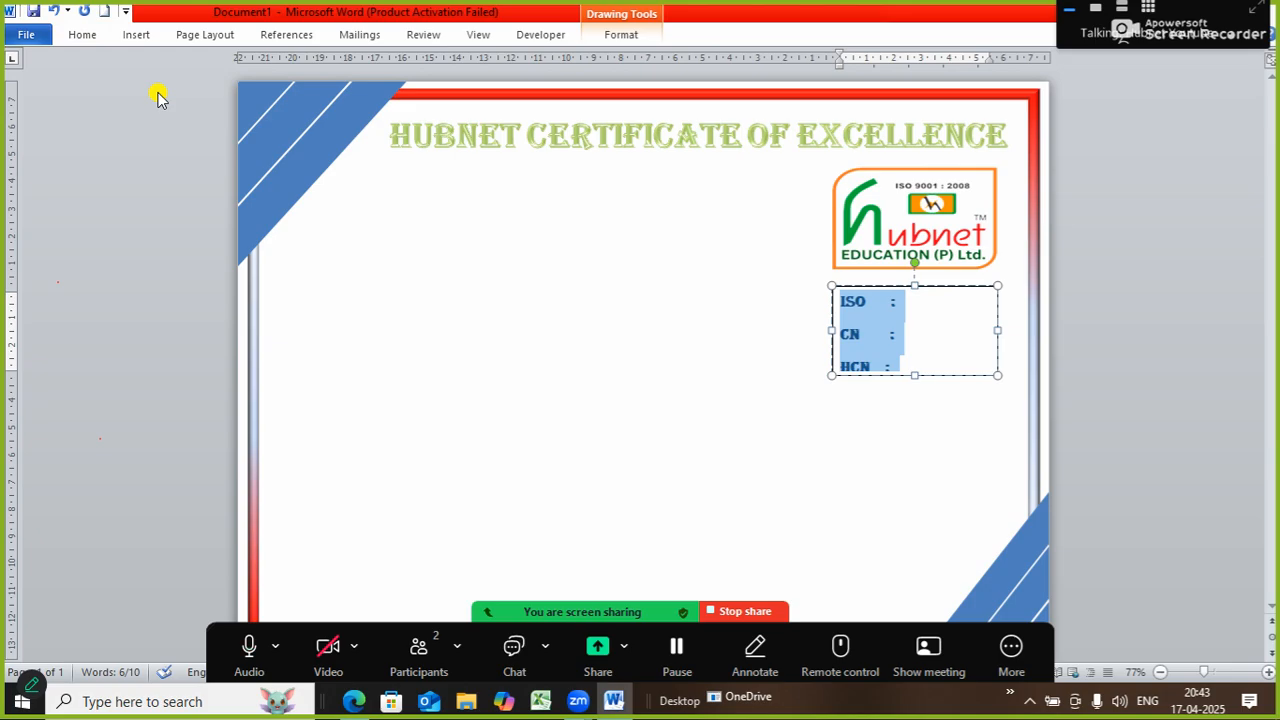
{"action": "left_click", "coordinate": [898, 366]}
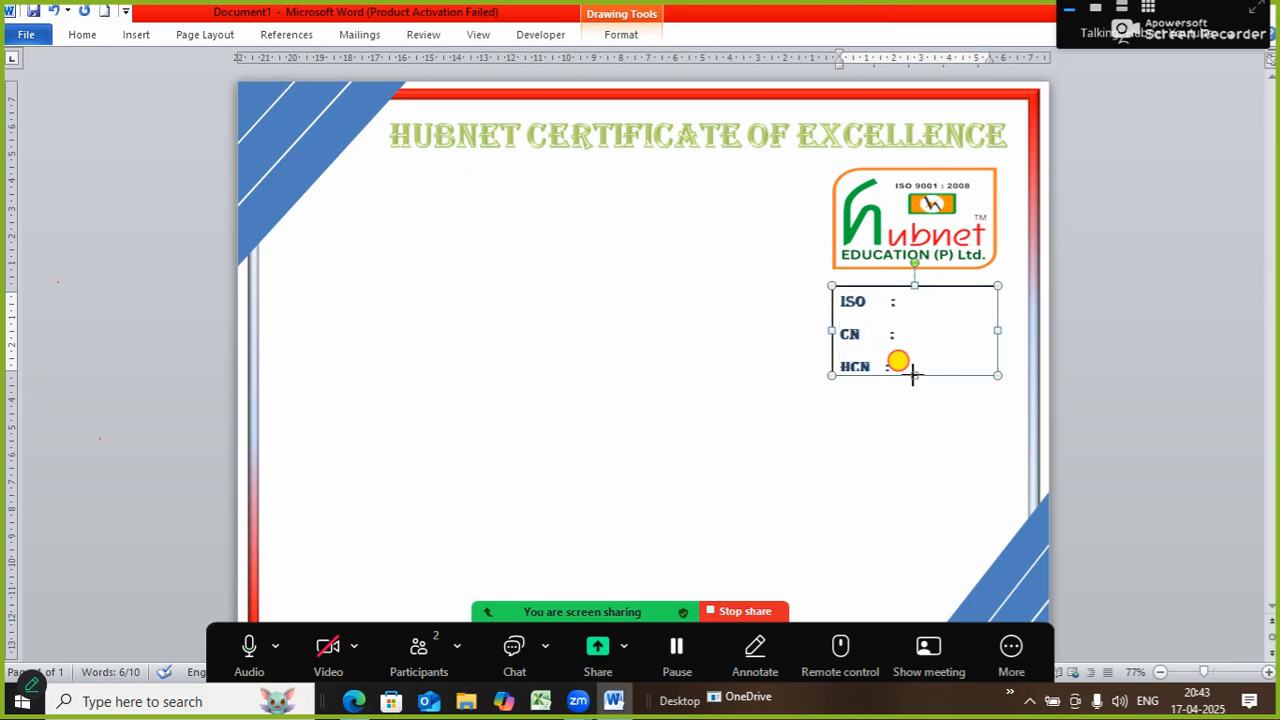
{"action": "left_click_drag", "start_coordinate": [912, 379], "coordinate": [913, 384]}
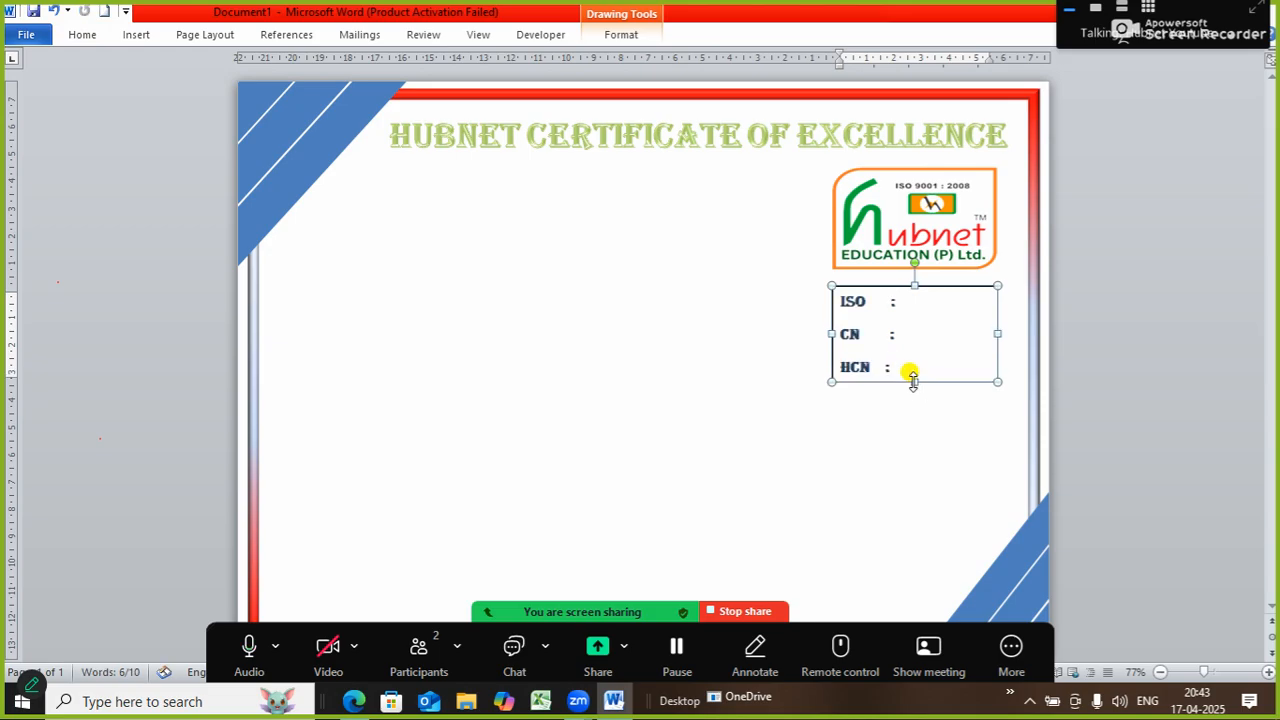
{"action": "left_click", "coordinate": [895, 398]}
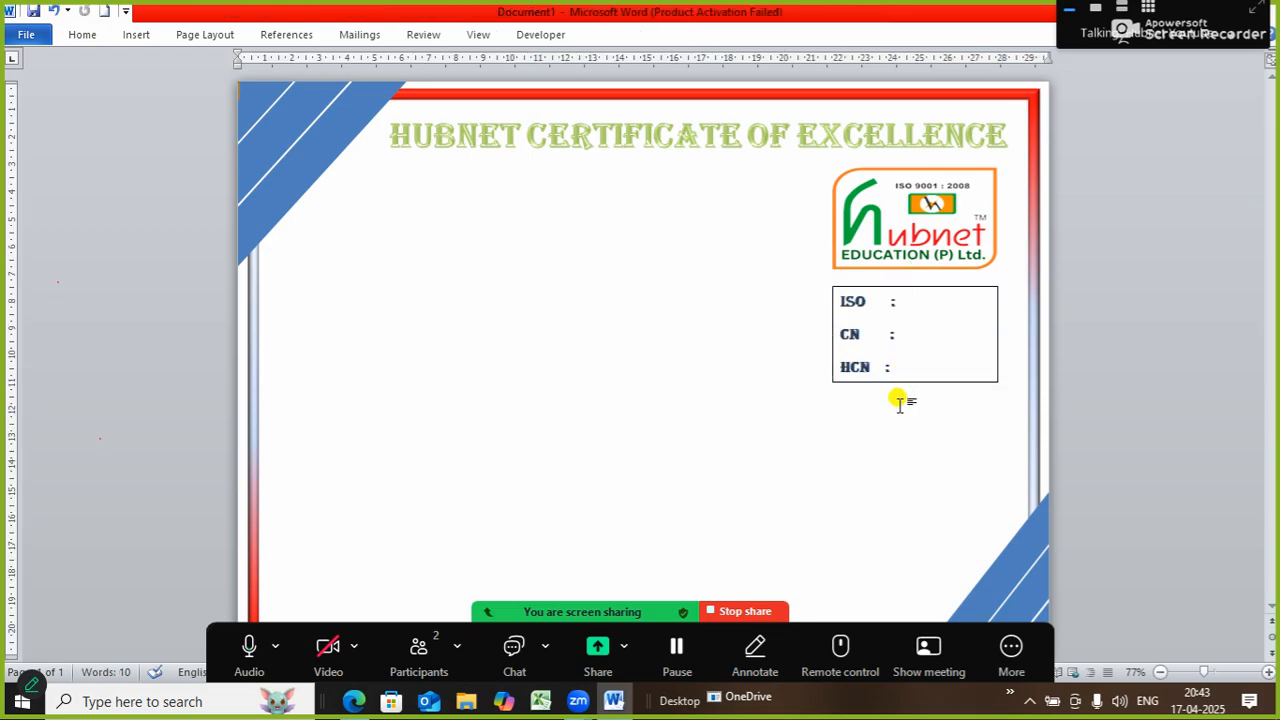
Step: Remove the text box outline by setting its line colour to No line
{"action": "left_click", "coordinate": [901, 293]}
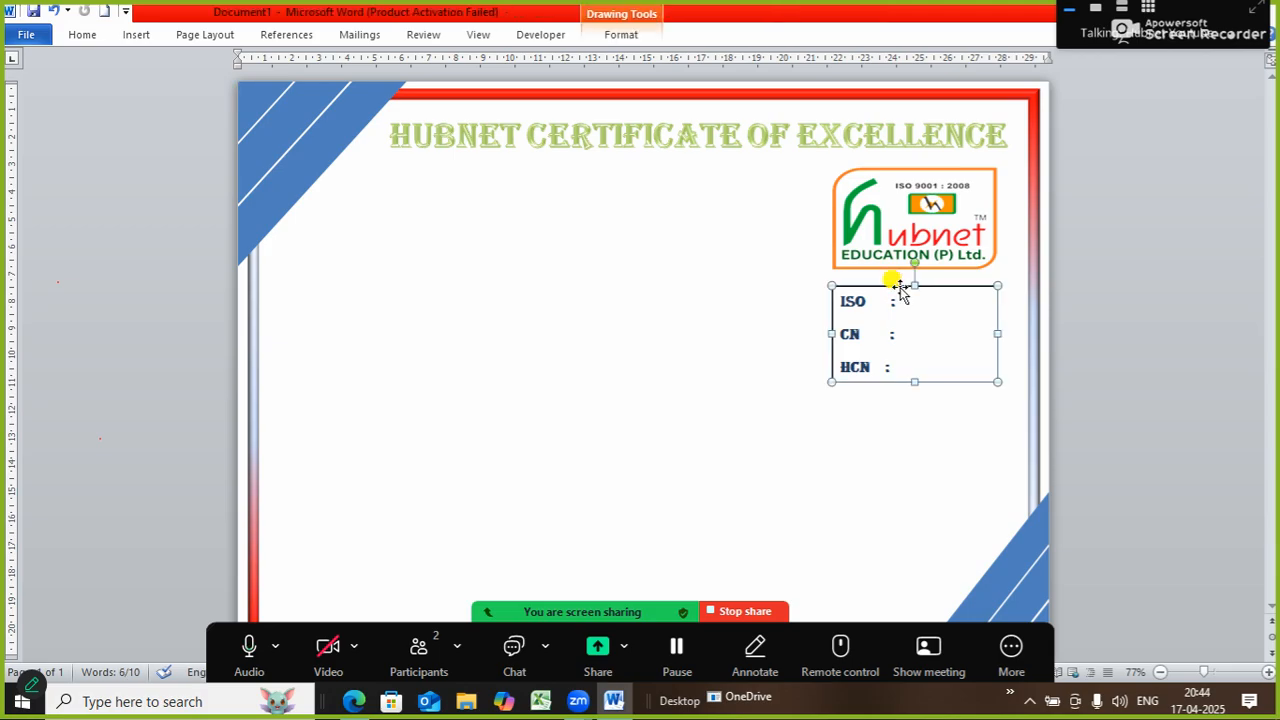
{"action": "right_click", "coordinate": [901, 290]}
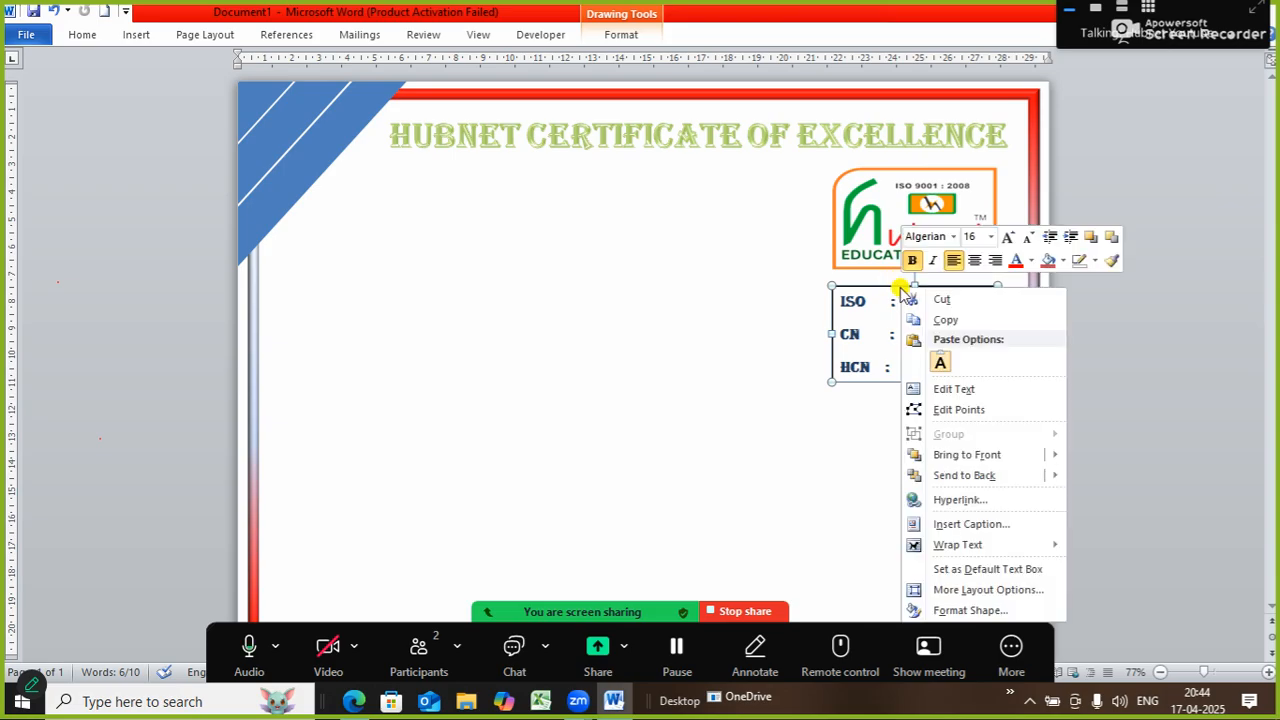
{"action": "left_click", "coordinate": [968, 621]}
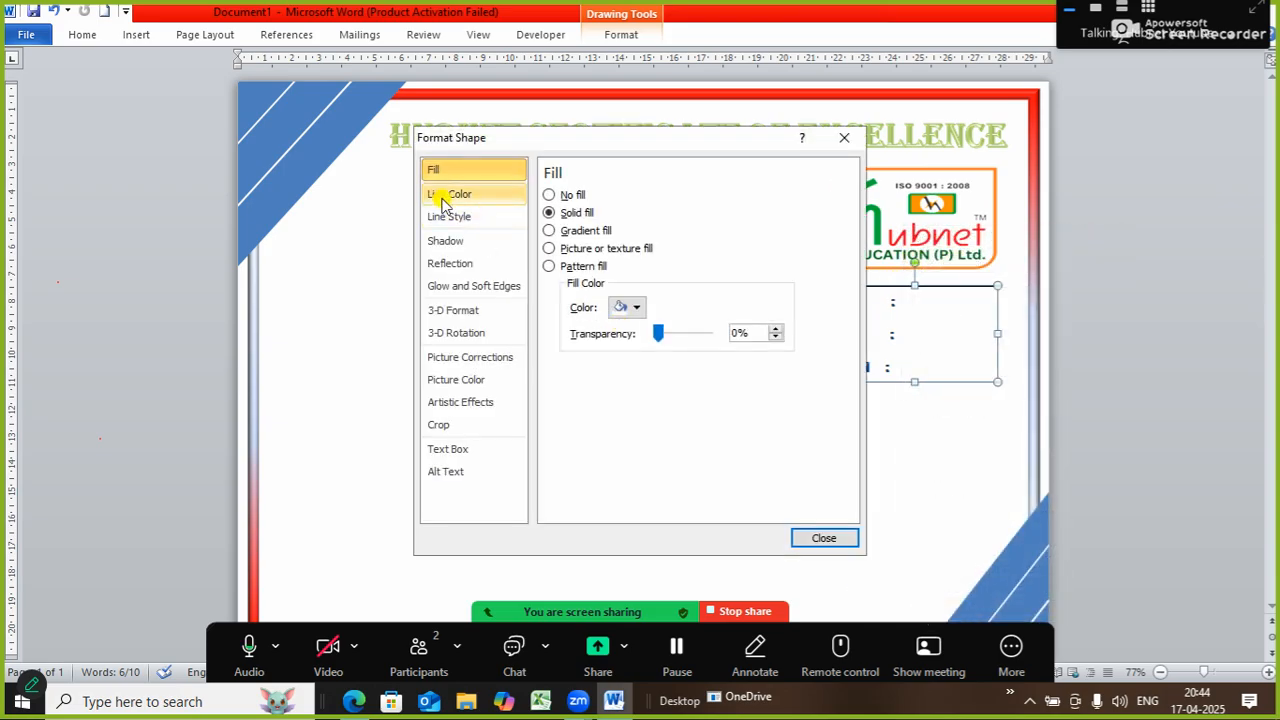
{"action": "left_click", "coordinate": [451, 197]}
{"action": "left_click", "coordinate": [570, 195]}
{"action": "left_click", "coordinate": [824, 540]}
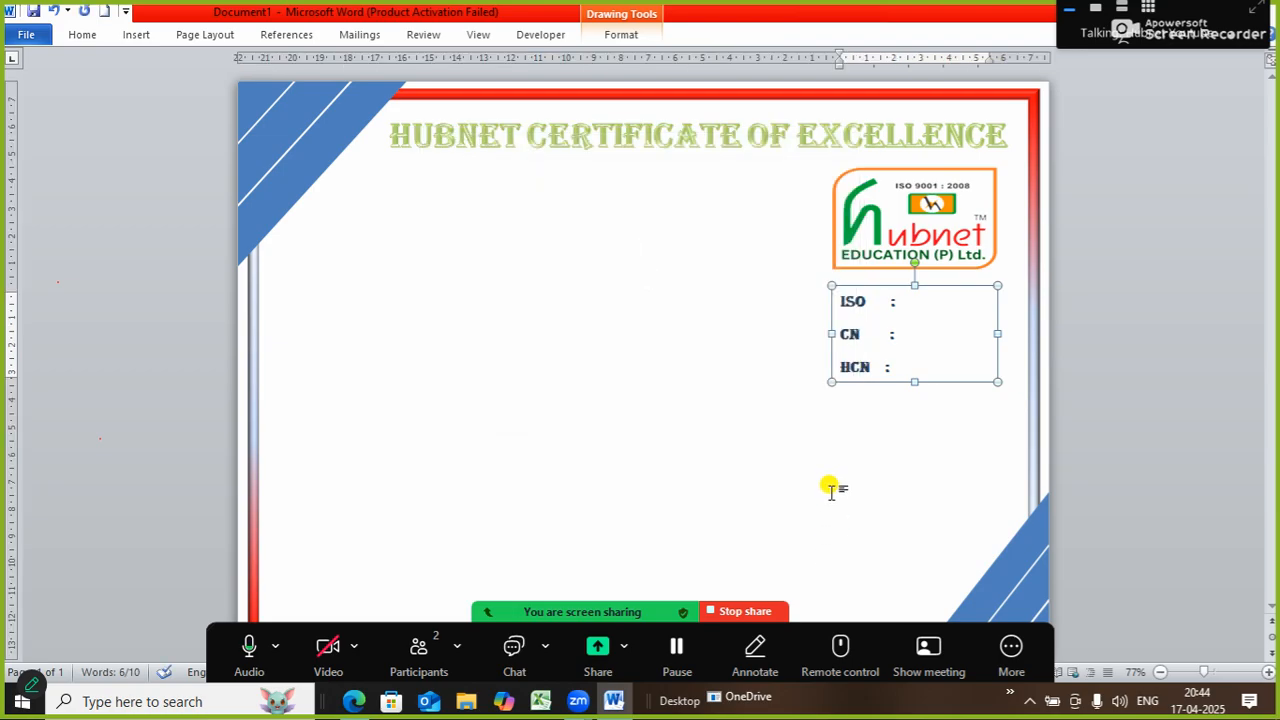
{"action": "left_click", "coordinate": [829, 486]}
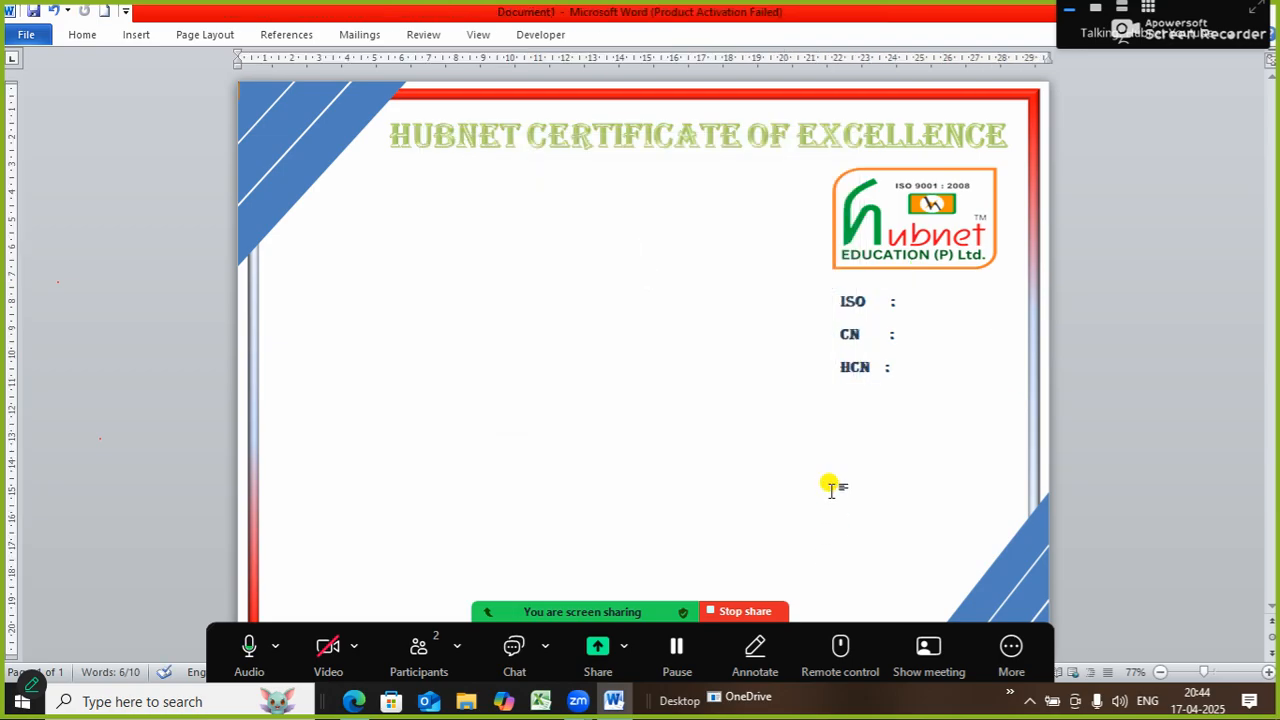
{"action": "left_click", "coordinate": [877, 335]}
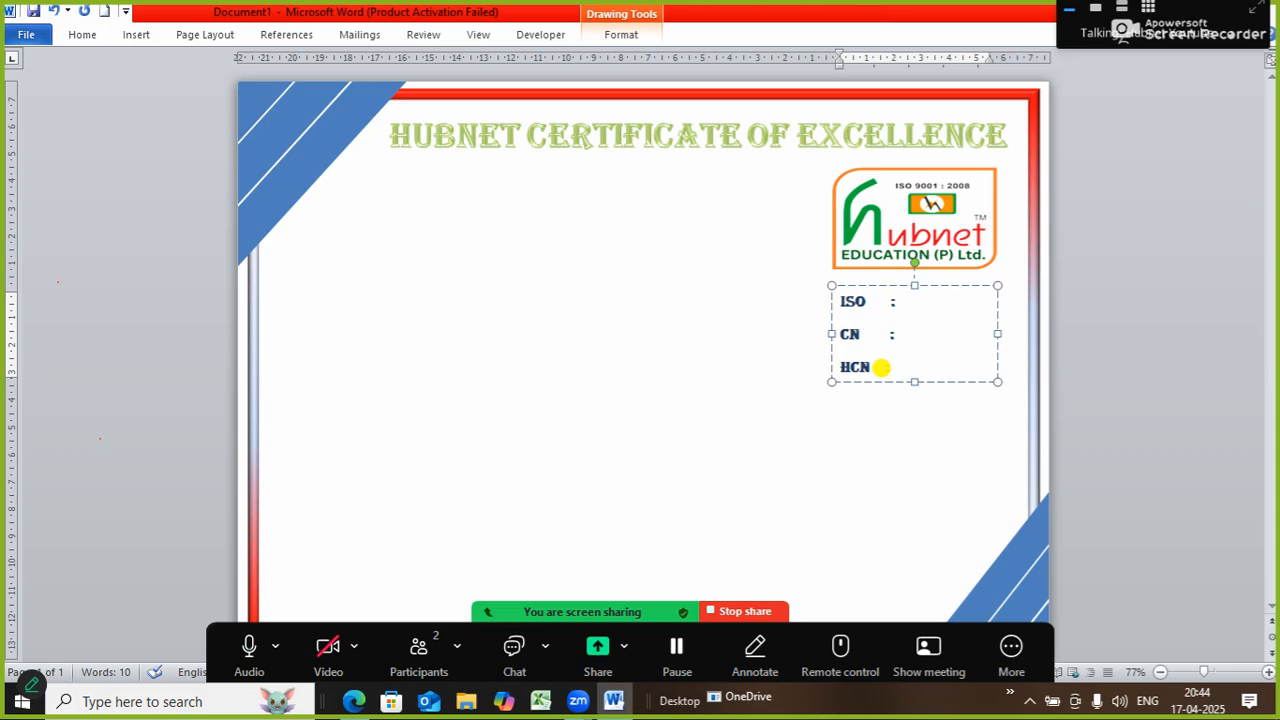
Step: Delete the accidental extra space before the HCN colon
{"action": "left_click", "coordinate": [881, 367]}
{"action": "key", "text": "BackSpace"}
{"action": "left_click", "coordinate": [870, 481]}
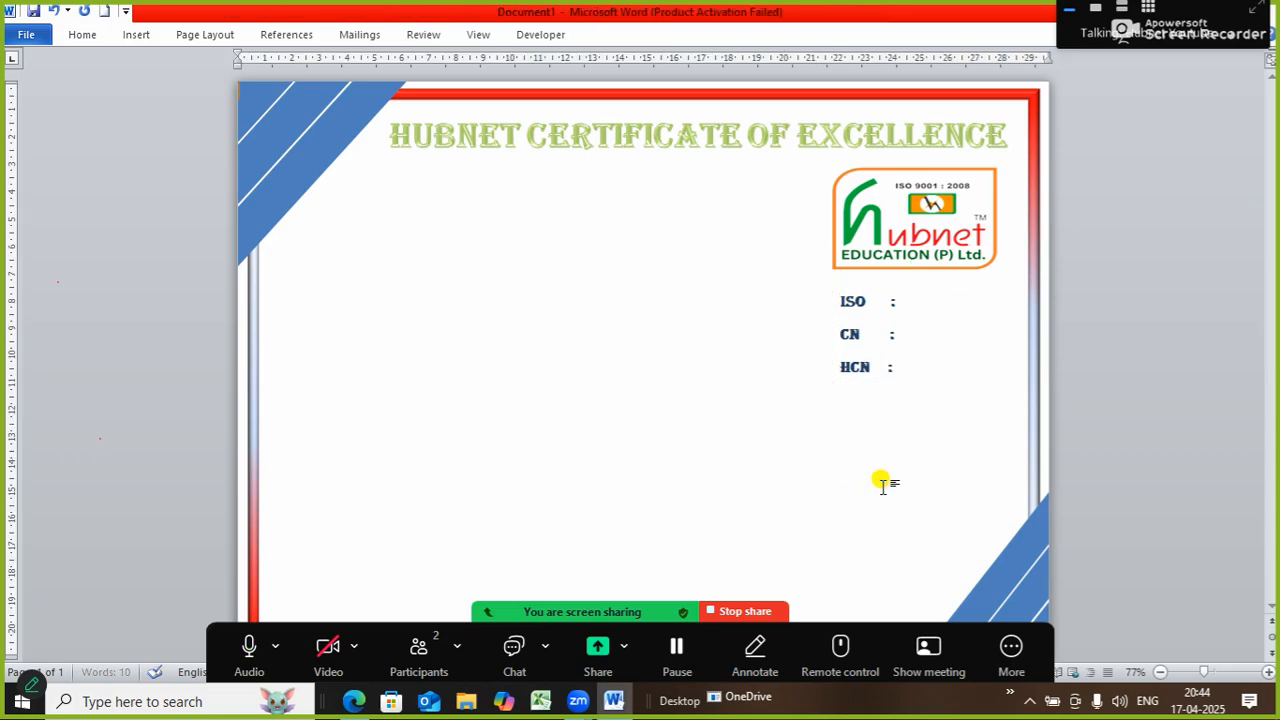
Step: Enter 2015 after the ISO colon and the certificate number after CN, leaving HCN blank
{"action": "left_click", "coordinate": [918, 302]}
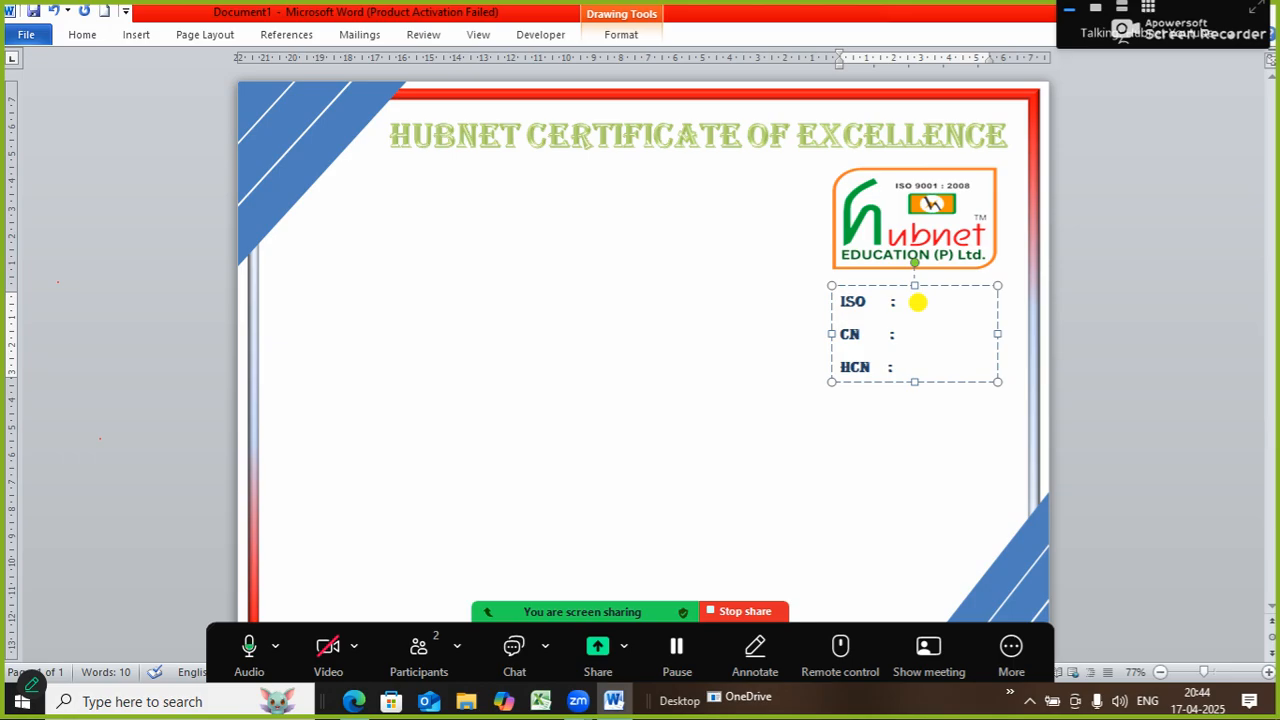
{"action": "type", "text": "015"}
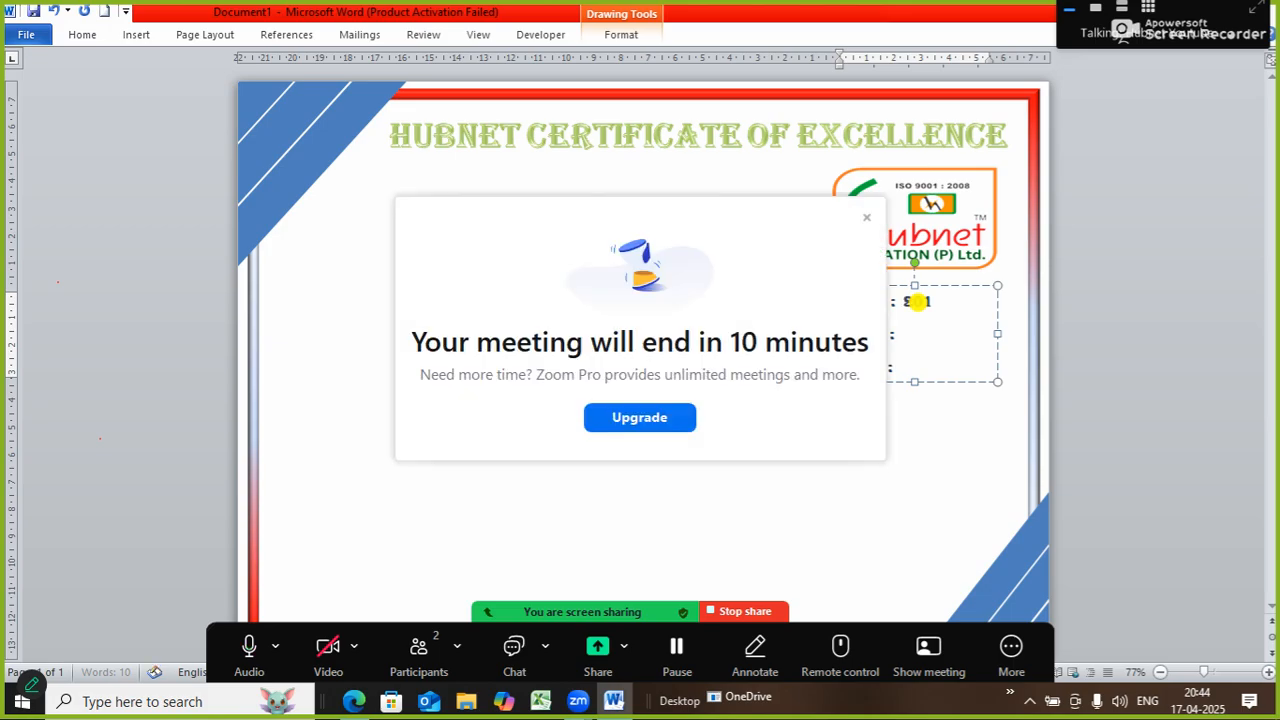
{"action": "left_click", "coordinate": [867, 217]}
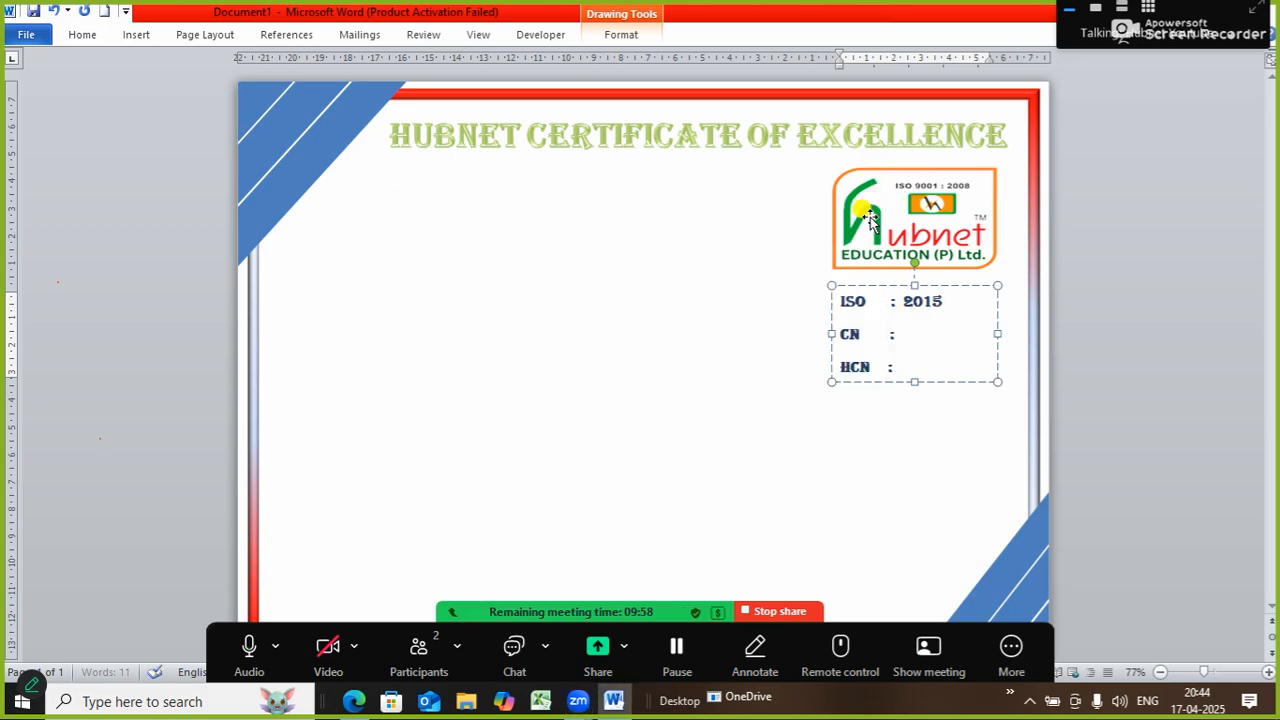
{"action": "left_click", "coordinate": [906, 333]}
{"action": "type", "text": "20625"}
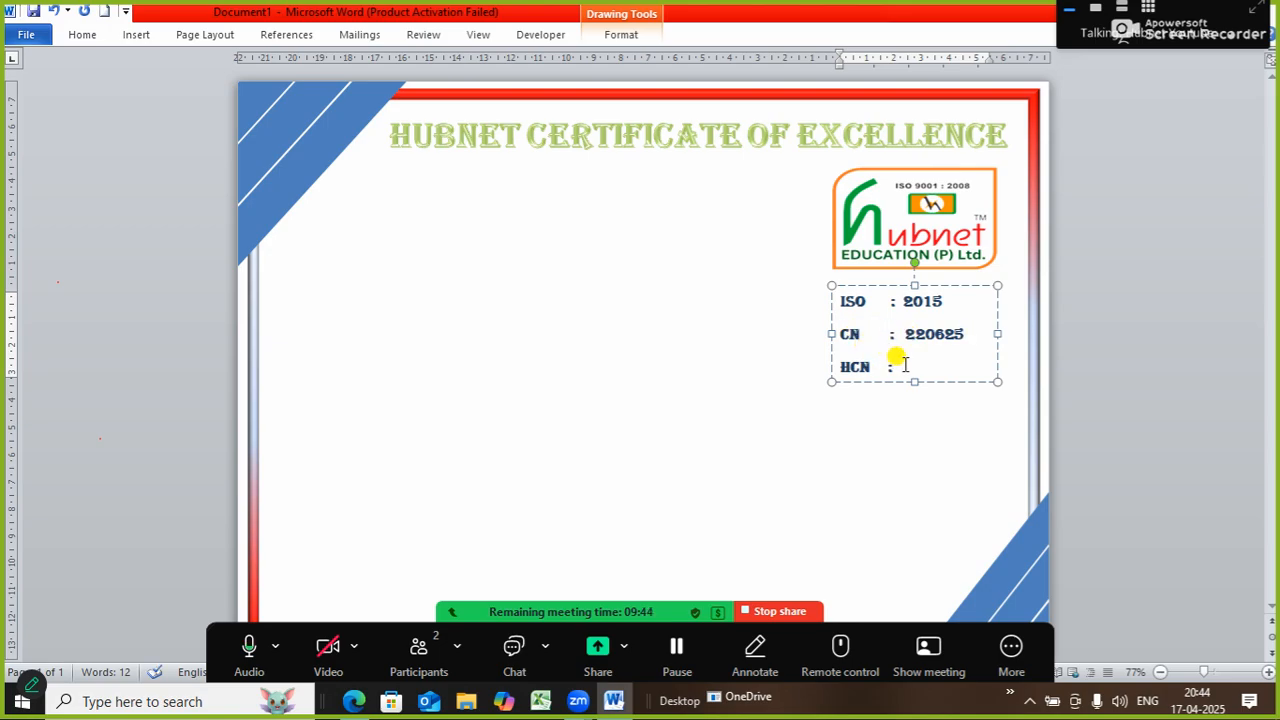
{"action": "left_click", "coordinate": [900, 364]}
{"action": "left_click", "coordinate": [824, 489]}
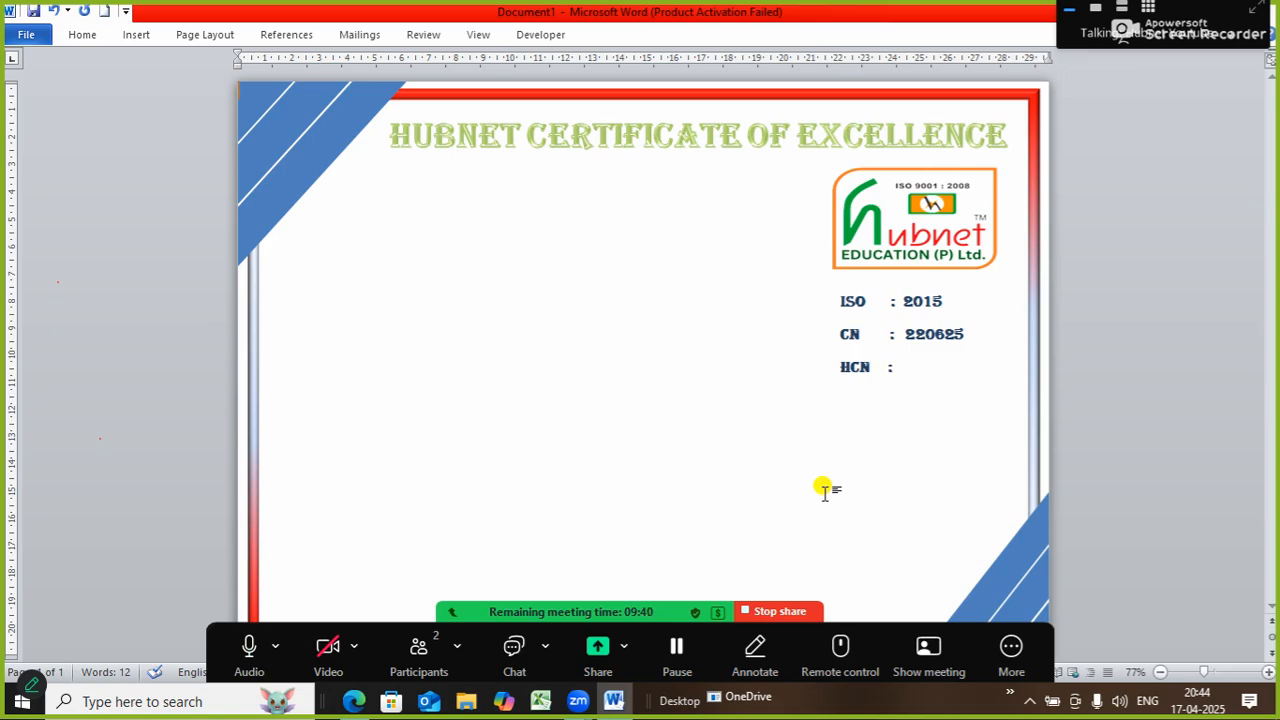
{"action": "left_click", "coordinate": [447, 609]}
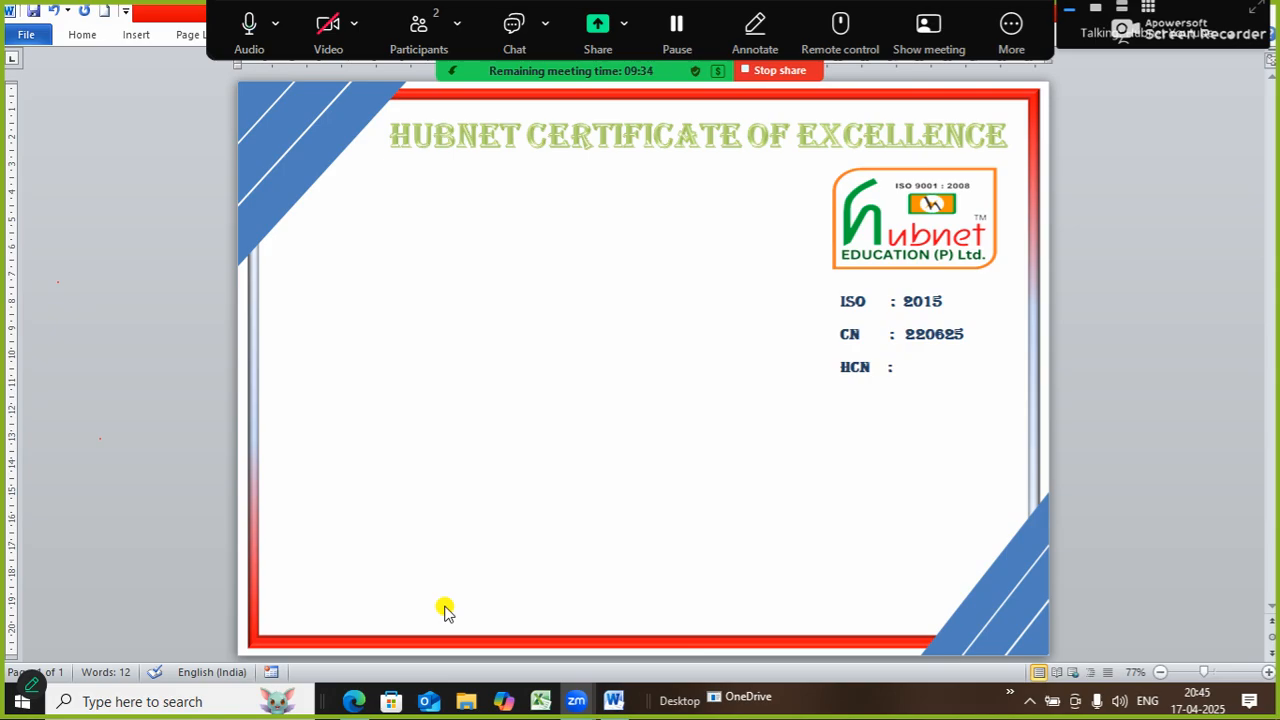
Step: Move the ISO/CN/HCN details box up directly beneath the Hubnet logo
{"action": "left_click", "coordinate": [856, 300]}
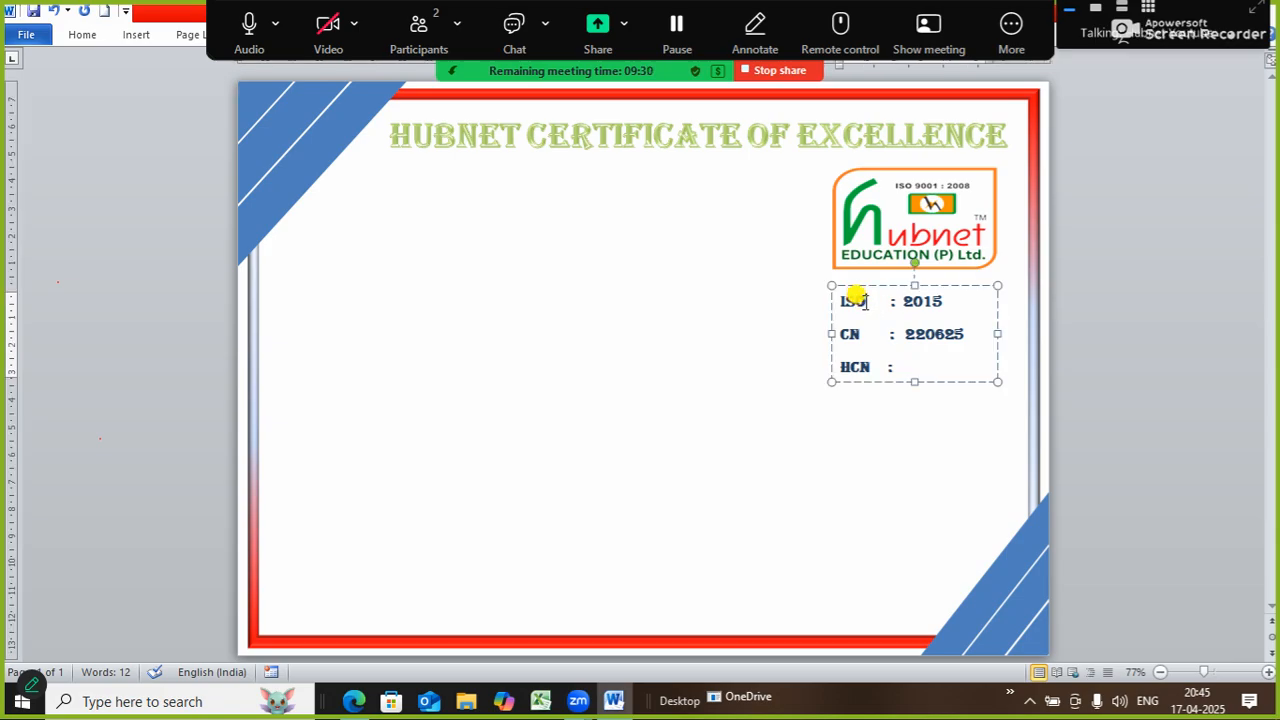
{"action": "left_click", "coordinate": [868, 281]}
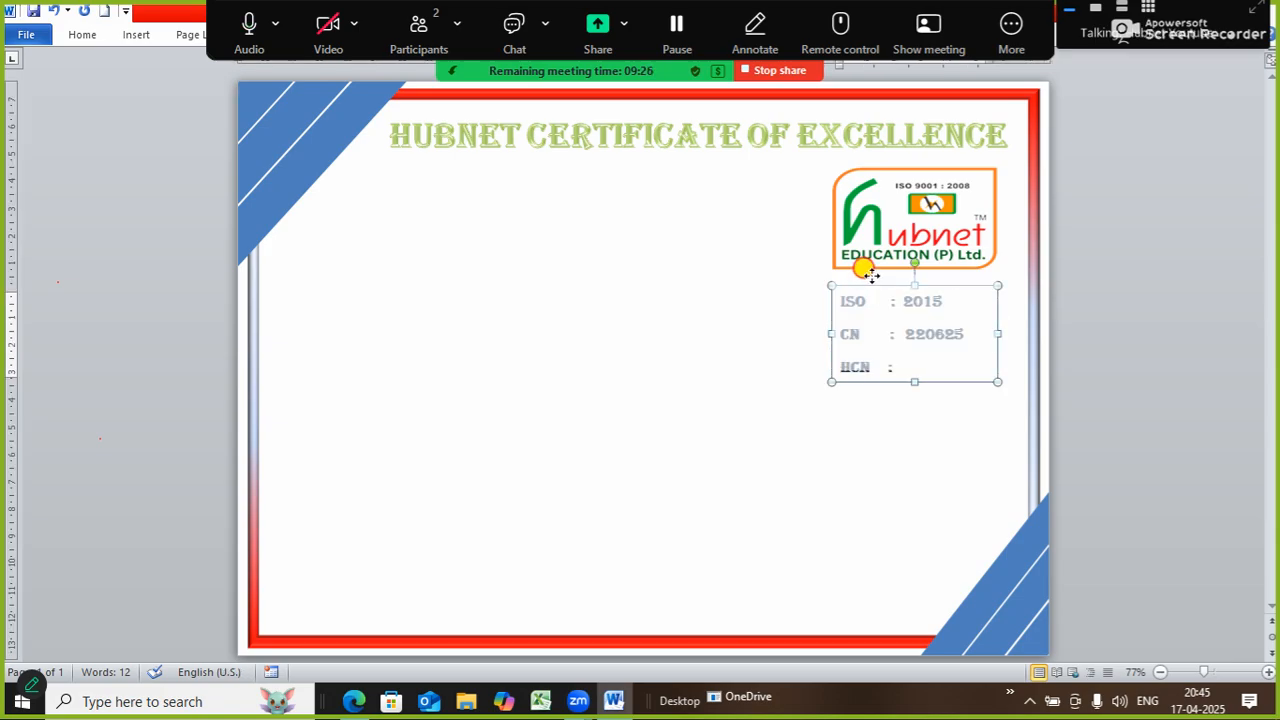
{"action": "left_click_drag", "start_coordinate": [870, 275], "coordinate": [872, 274]}
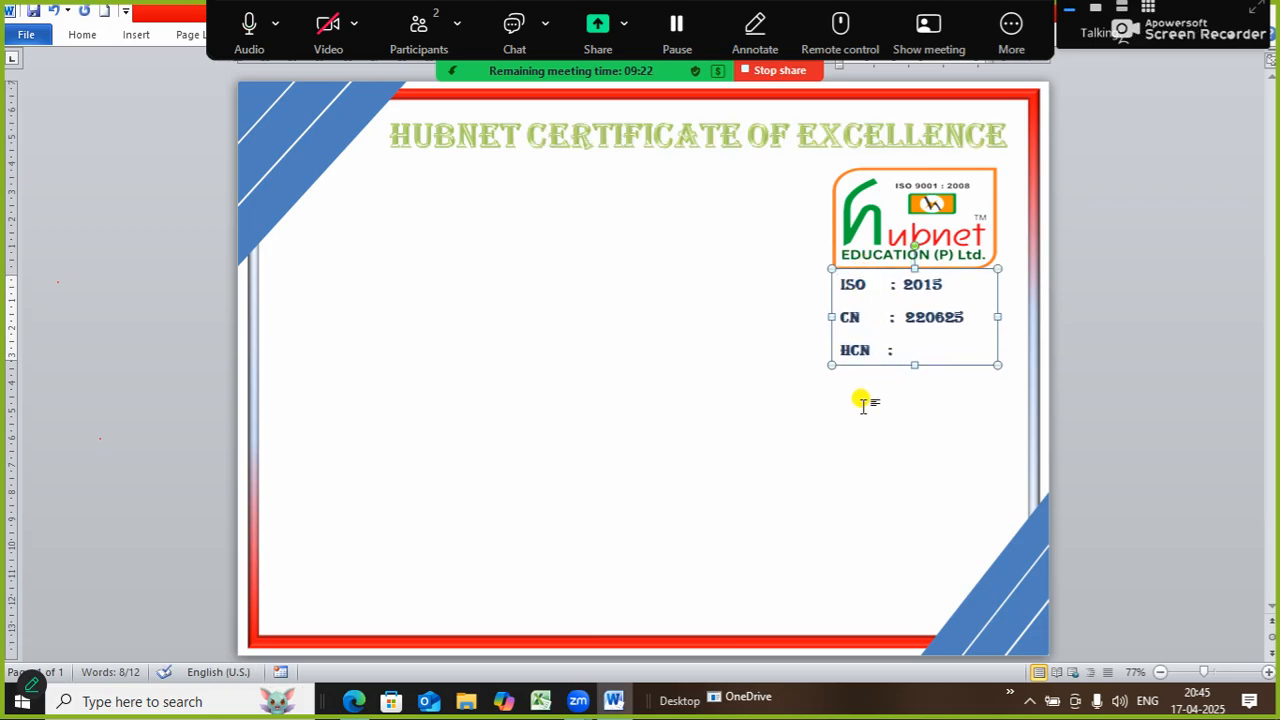
{"action": "left_click", "coordinate": [817, 457]}
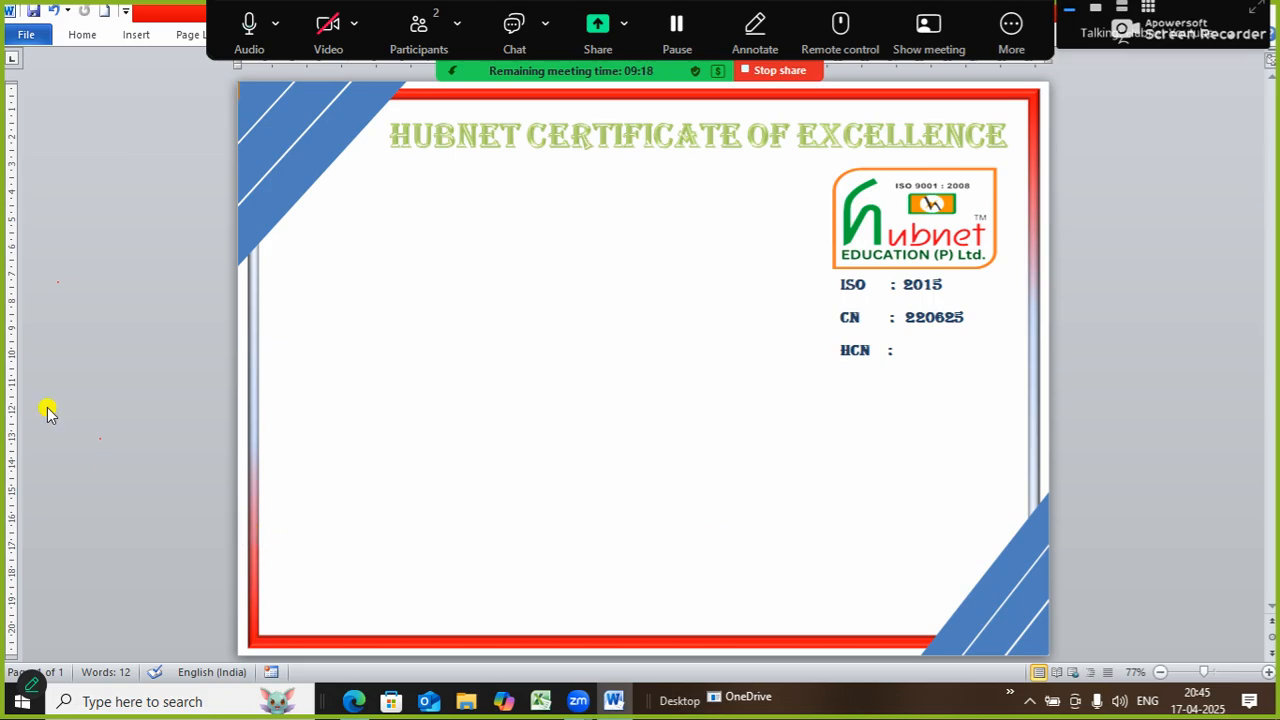
Step: Nudge the Hubnet logo up slightly
{"action": "left_click", "coordinate": [920, 170]}
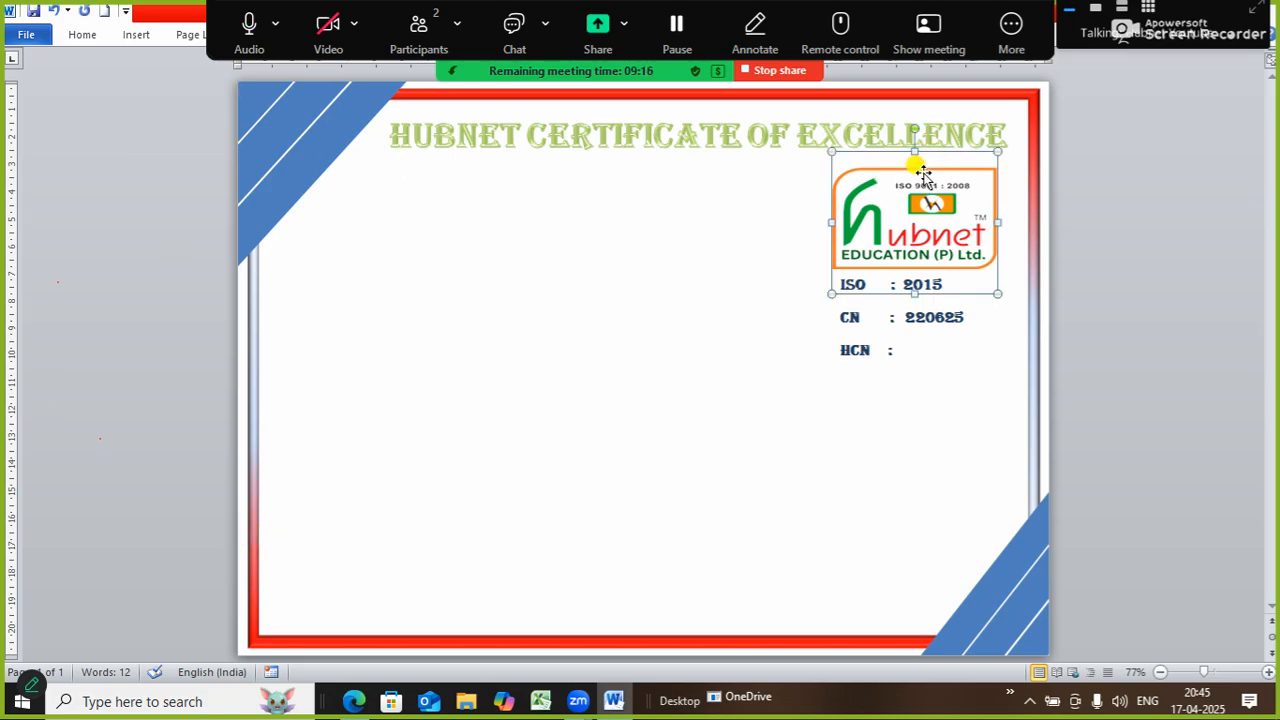
{"action": "key", "text": "ctrl+Up"}
{"action": "key", "text": "ctrl+Up"}
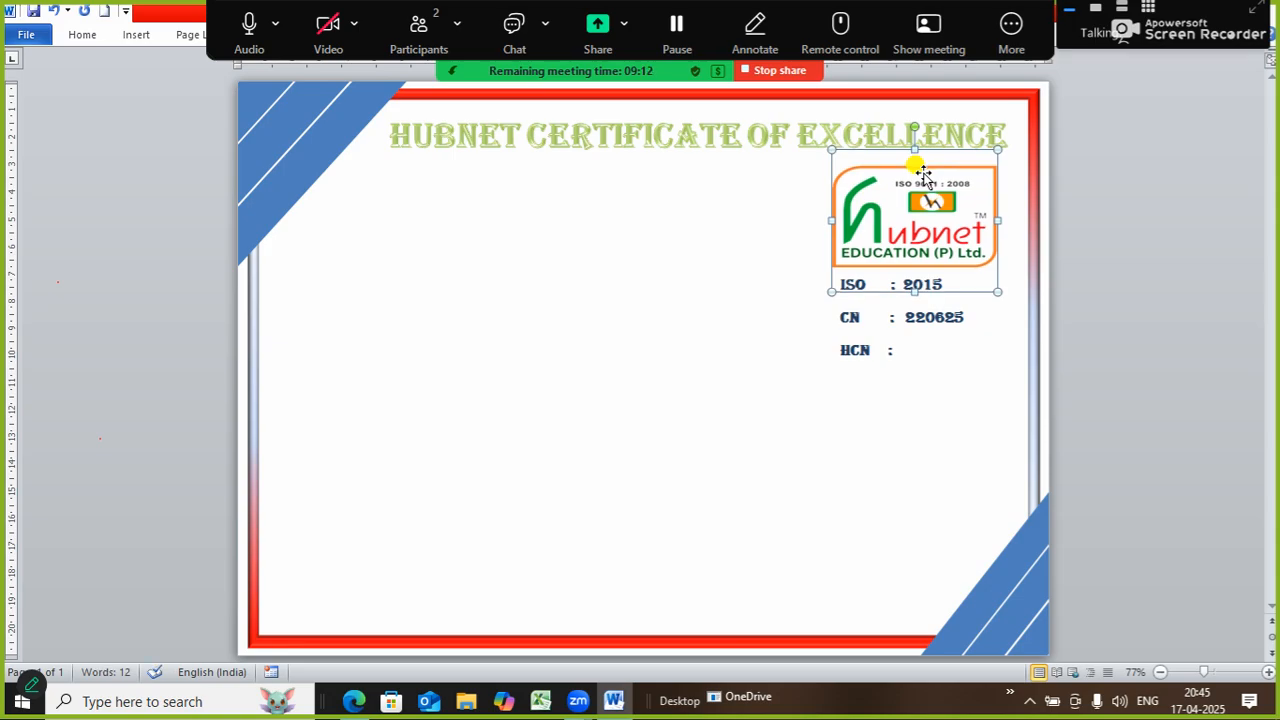
{"action": "left_click", "coordinate": [677, 254]}
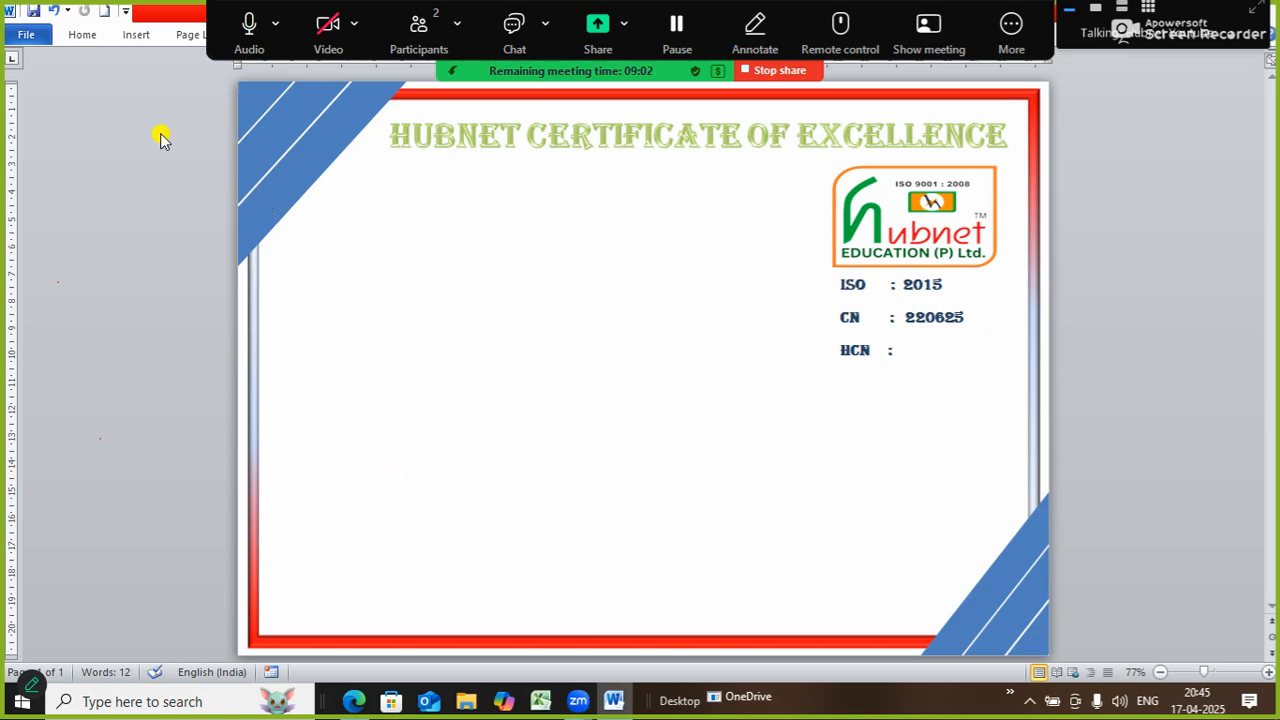
{"action": "left_click", "coordinate": [136, 36]}
Step: Draw a horizontal line beneath the logo, just above the ISO row
{"action": "left_click", "coordinate": [276, 80]}
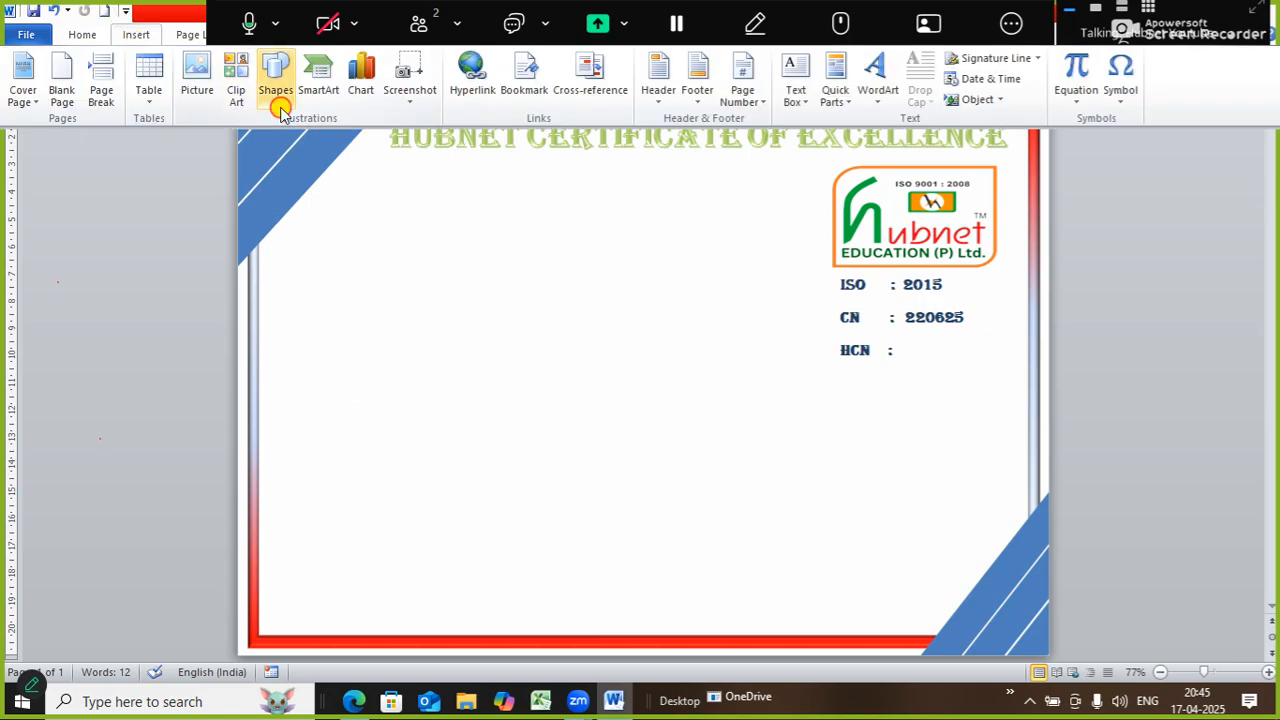
{"action": "left_click", "coordinate": [305, 140]}
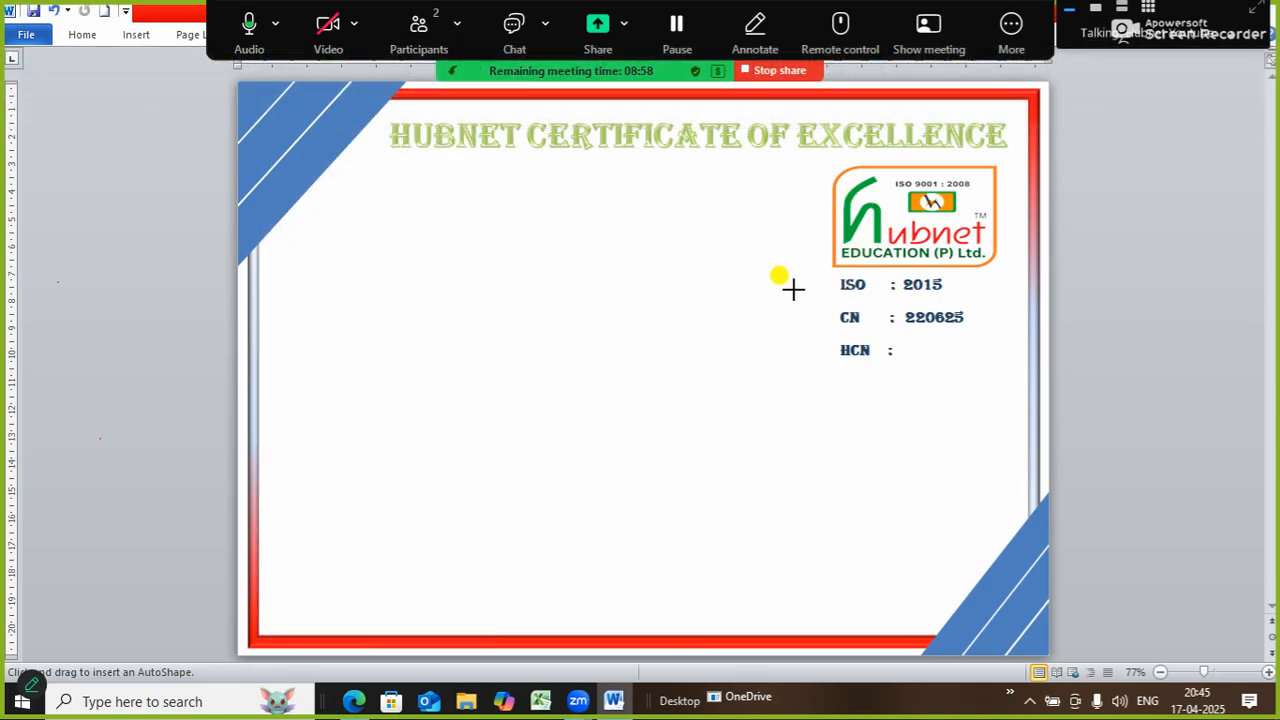
{"action": "left_click_drag", "start_coordinate": [784, 276], "coordinate": [1020, 272]}
{"action": "left_click", "coordinate": [761, 318]}
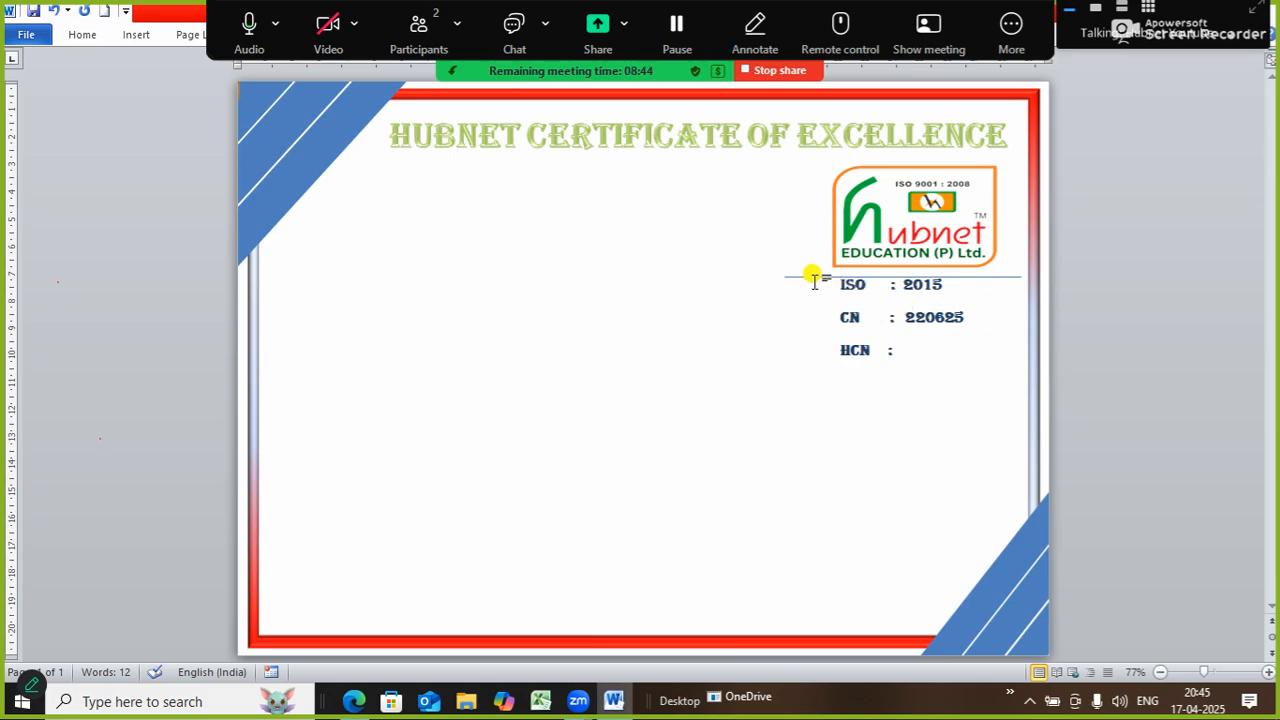
{"action": "left_click_drag", "start_coordinate": [814, 279], "coordinate": [815, 273]}
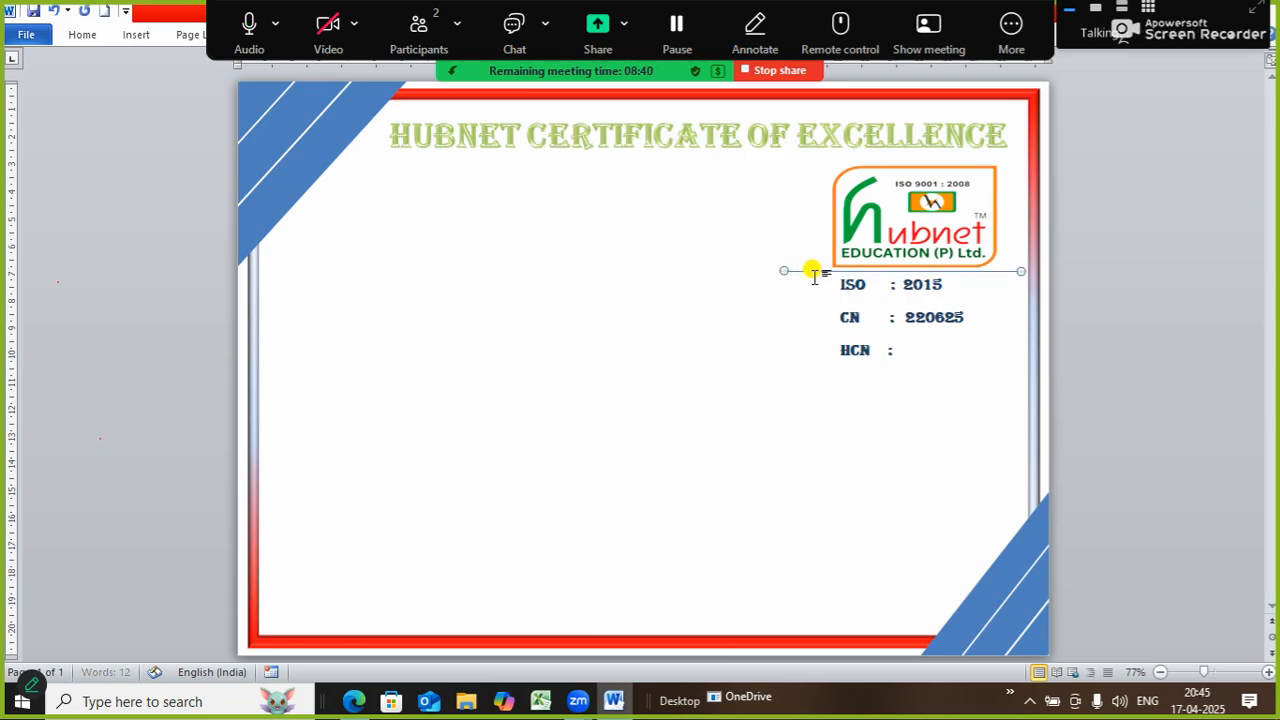
{"action": "key", "text": "ctrl+Down"}
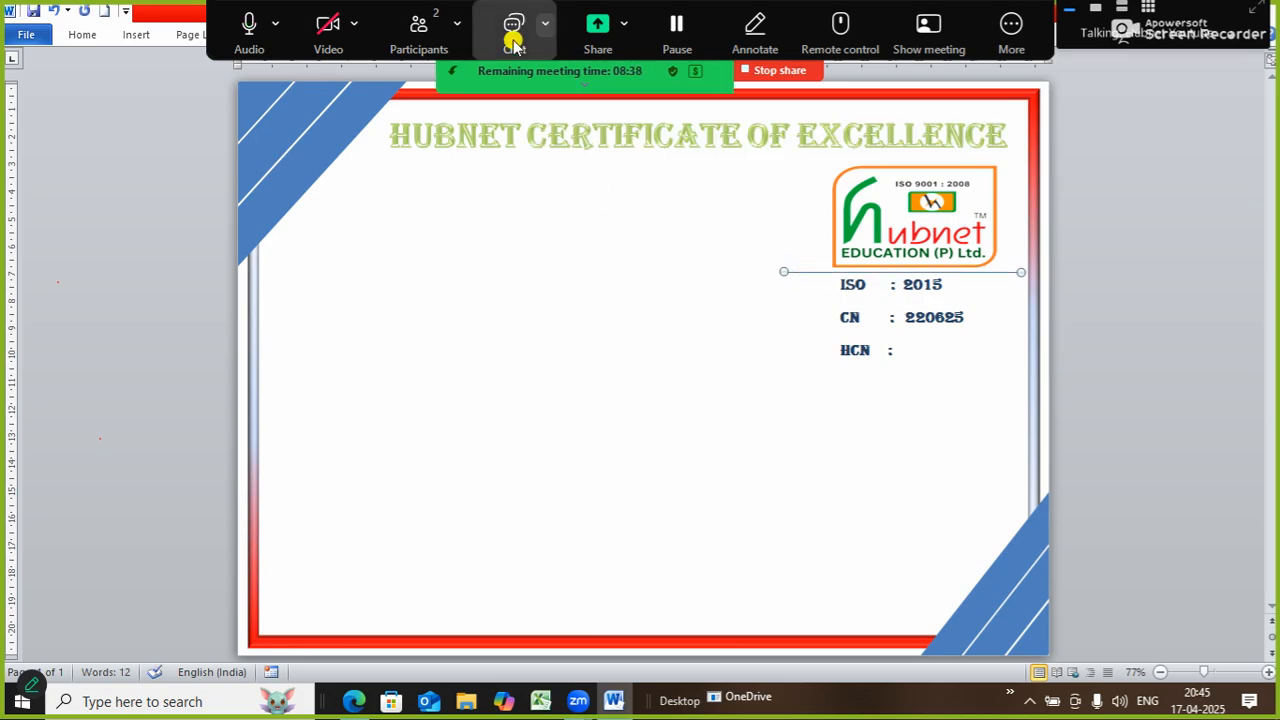
Step: Give the line a 3 pt light green outline
{"action": "left_click", "coordinate": [458, 74]}
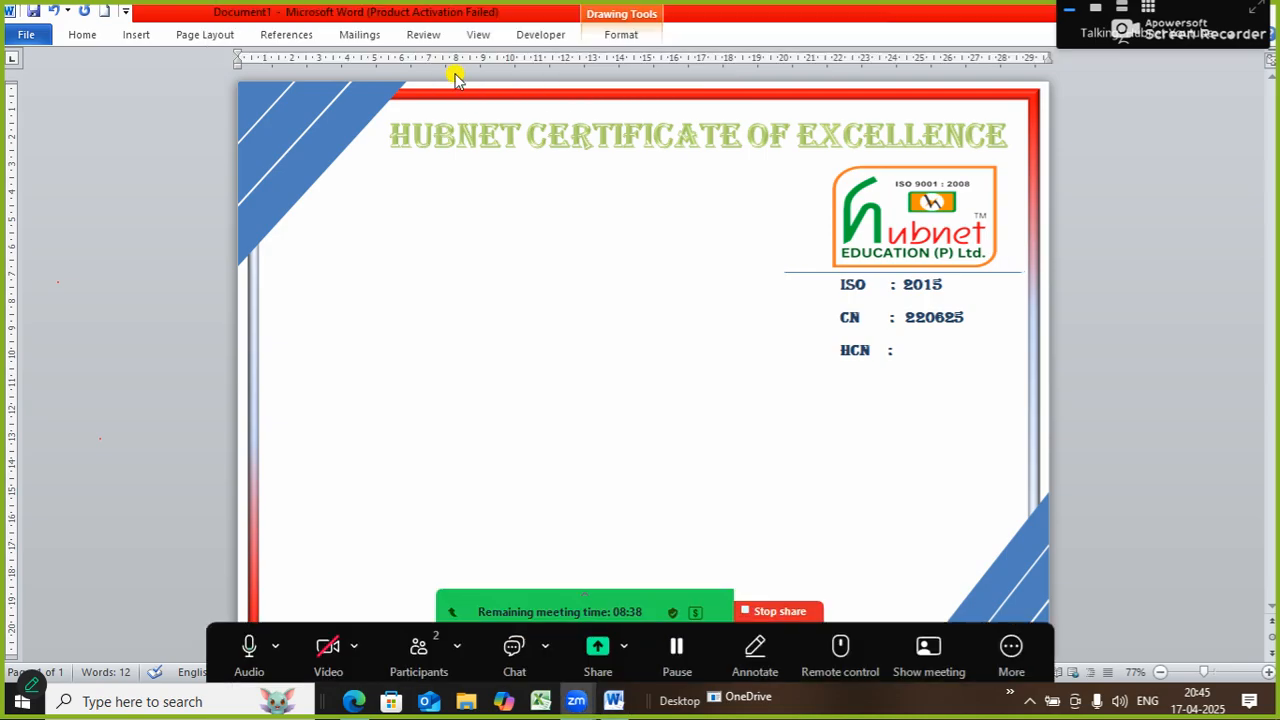
{"action": "left_click", "coordinate": [622, 37]}
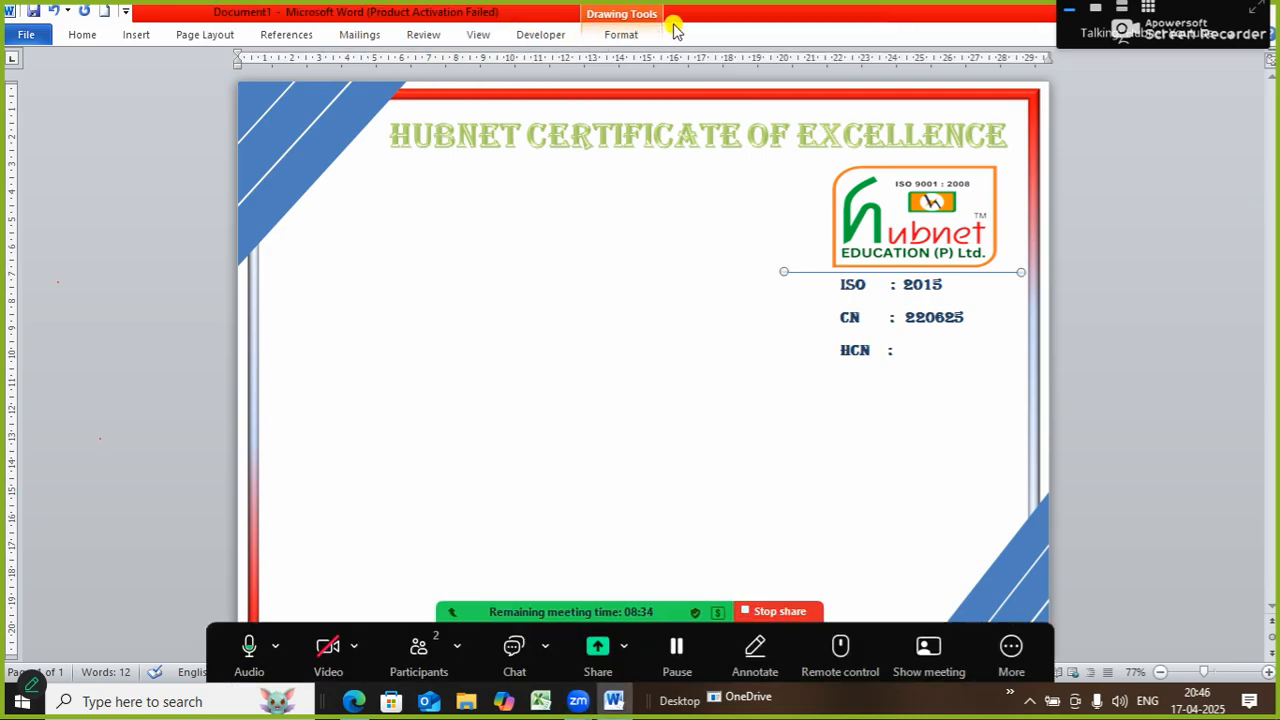
{"action": "left_click", "coordinate": [621, 35]}
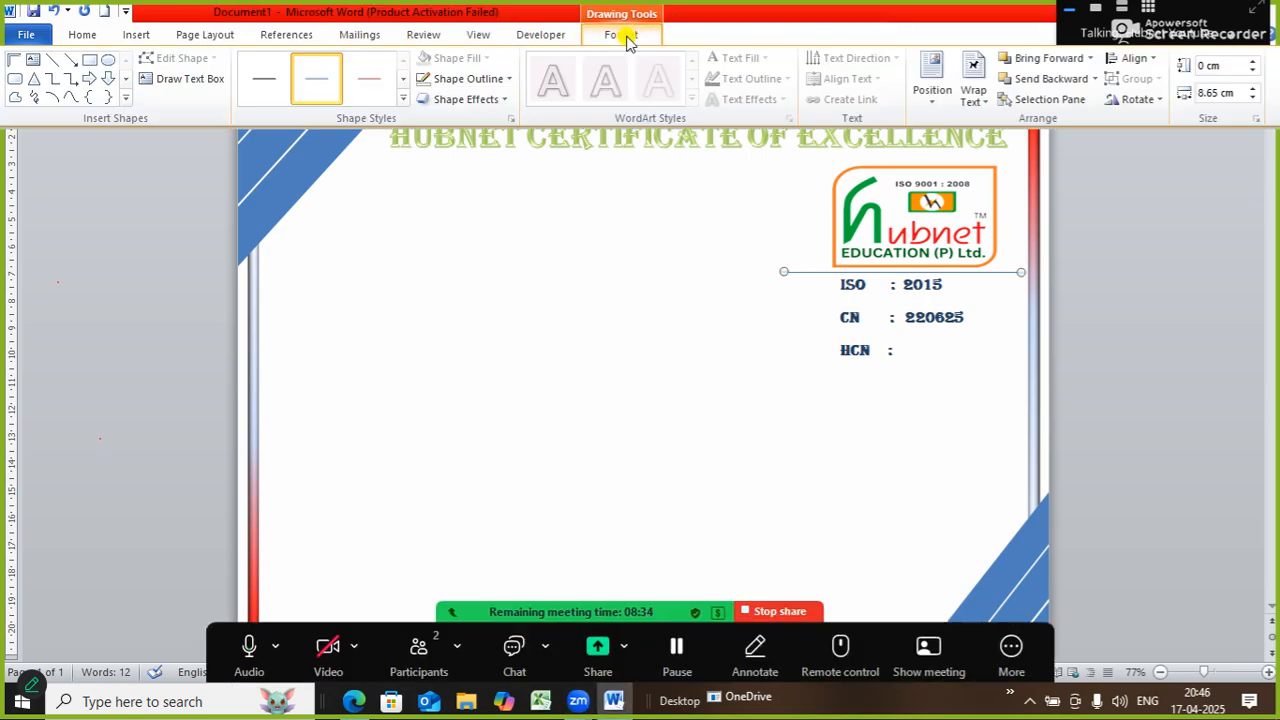
{"action": "left_click", "coordinate": [506, 82]}
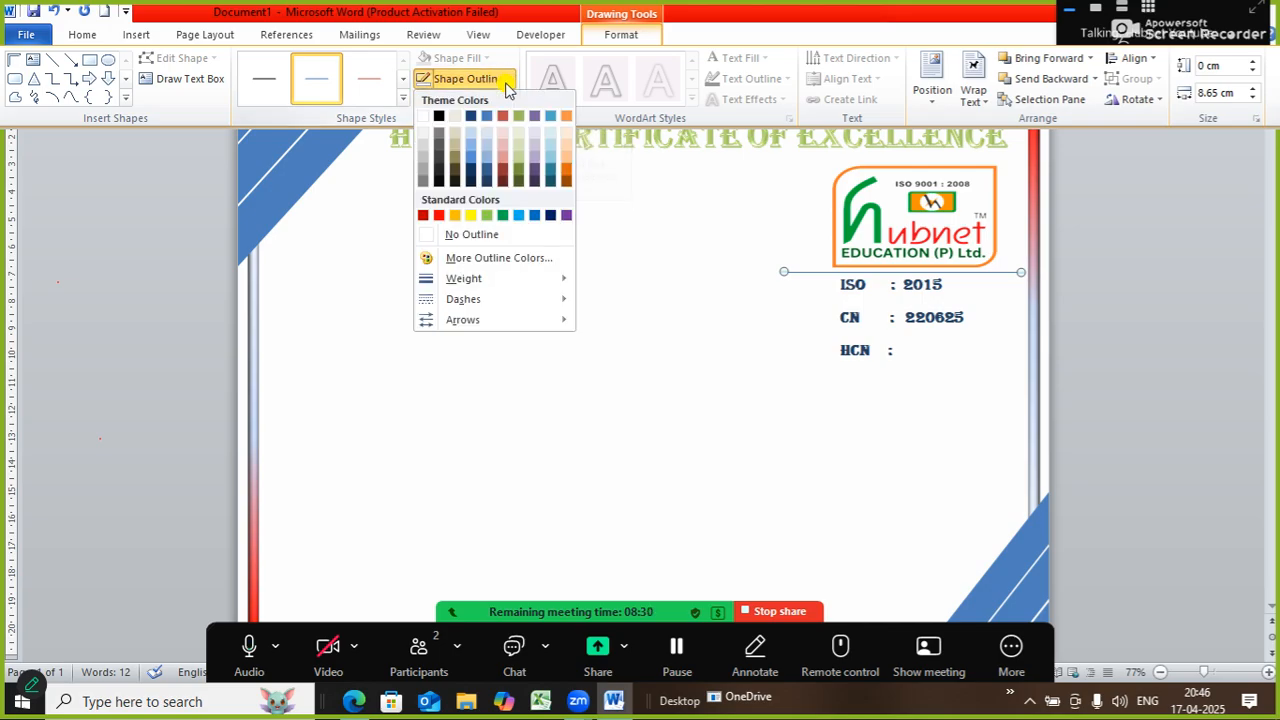
{"action": "mouse_move", "coordinate": [510, 284]}
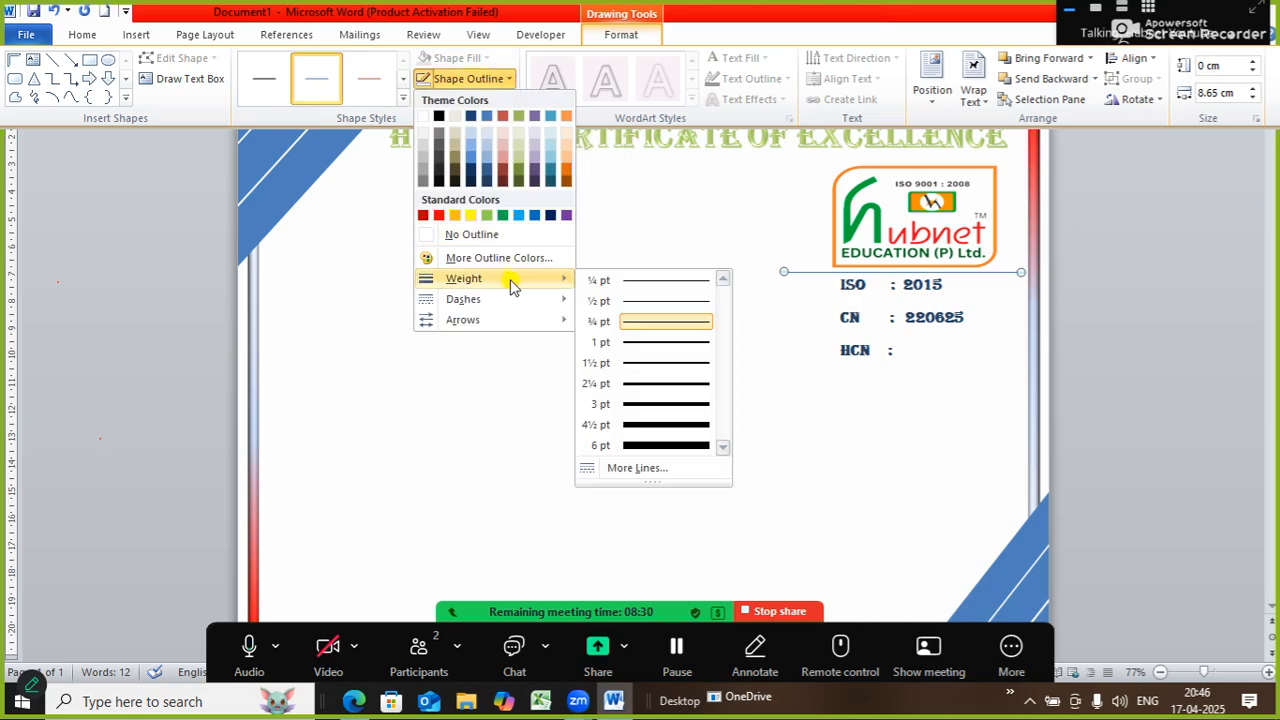
{"action": "left_click", "coordinate": [657, 403]}
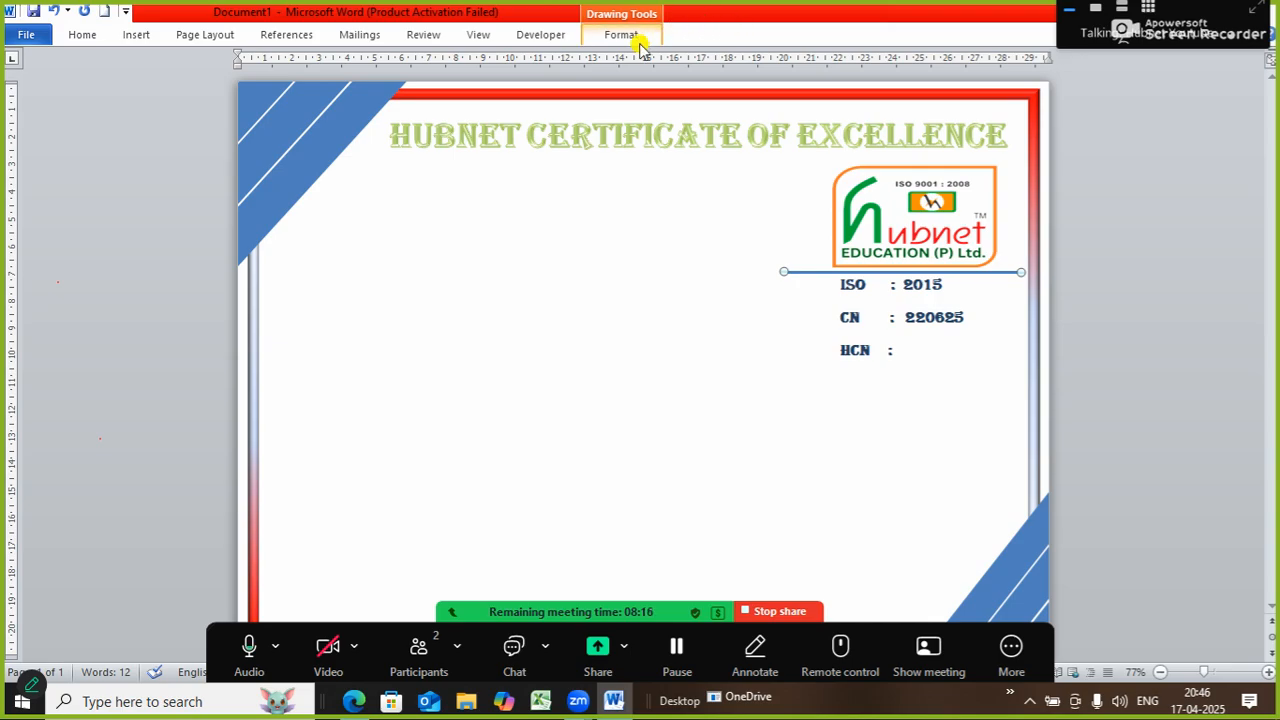
{"action": "left_click", "coordinate": [610, 38]}
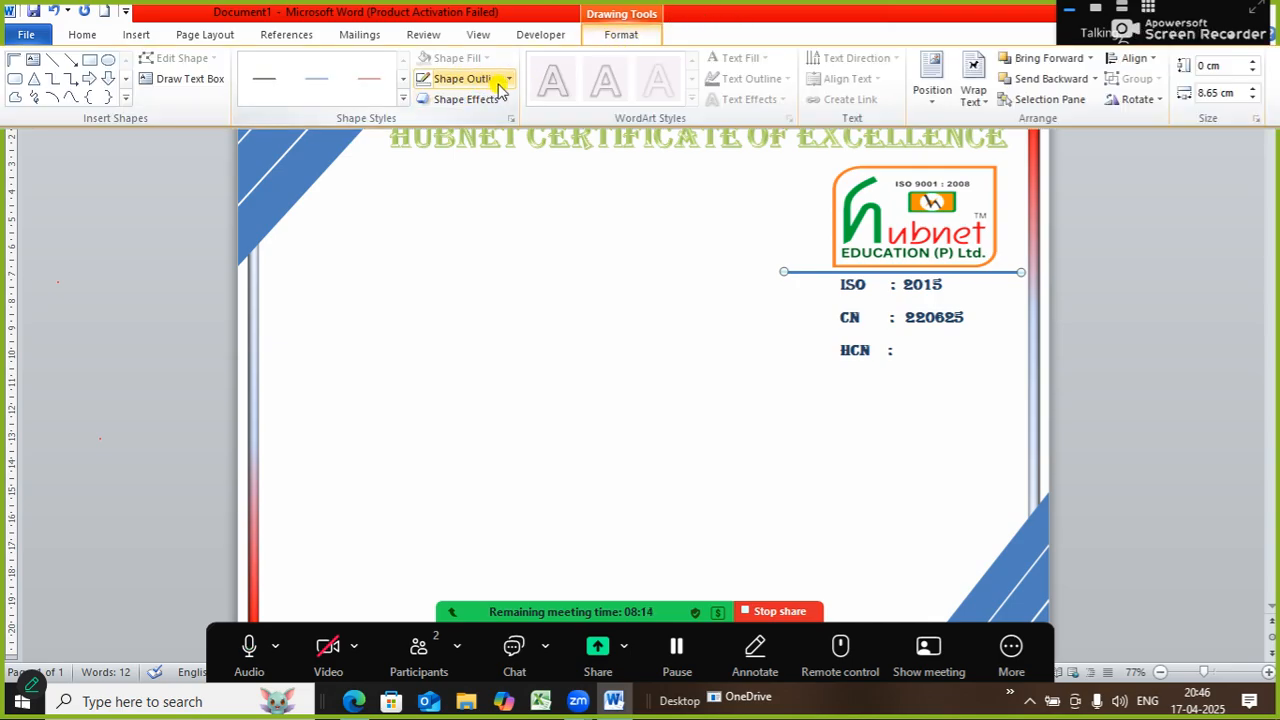
{"action": "left_click", "coordinate": [498, 82]}
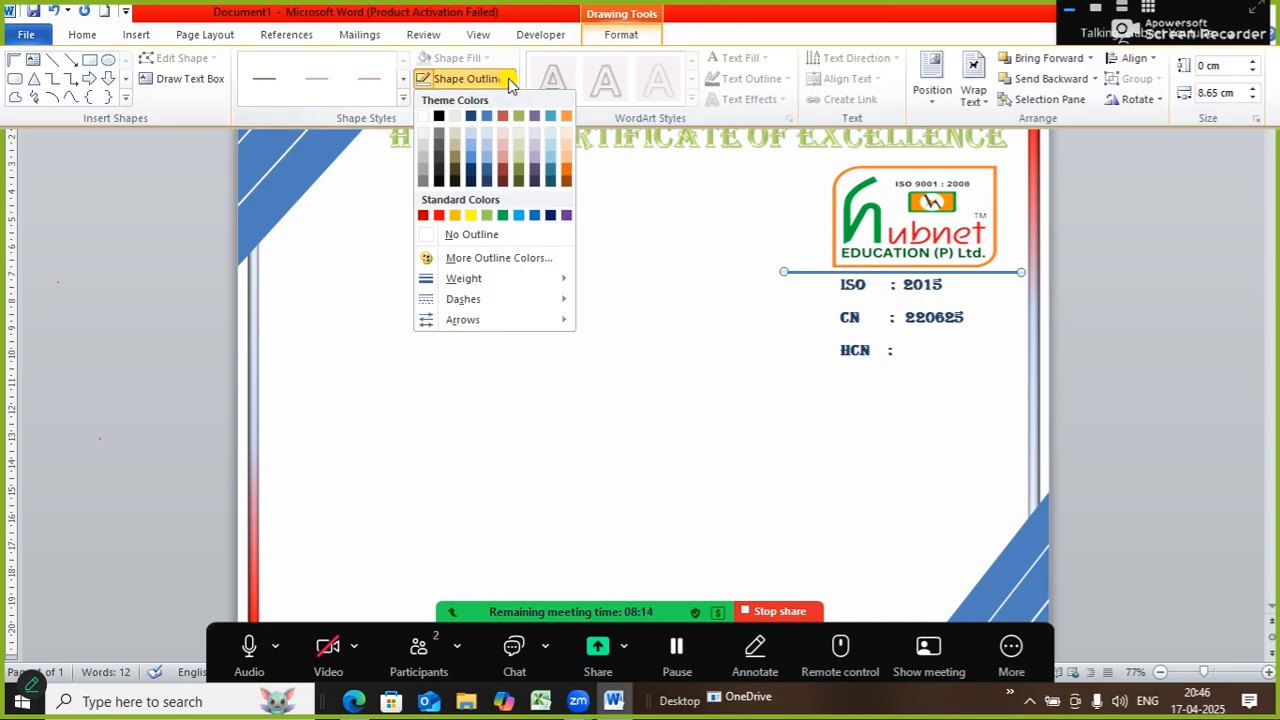
{"action": "left_click", "coordinate": [488, 218]}
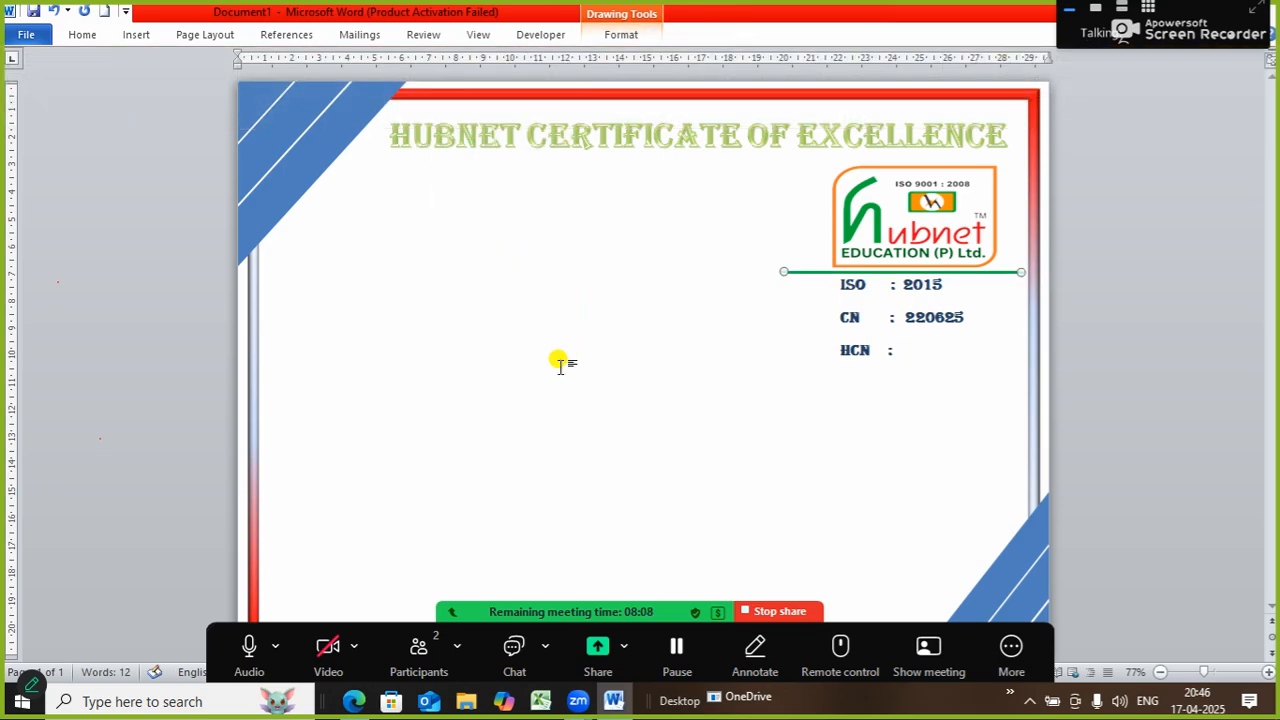
{"action": "left_click", "coordinate": [613, 364]}
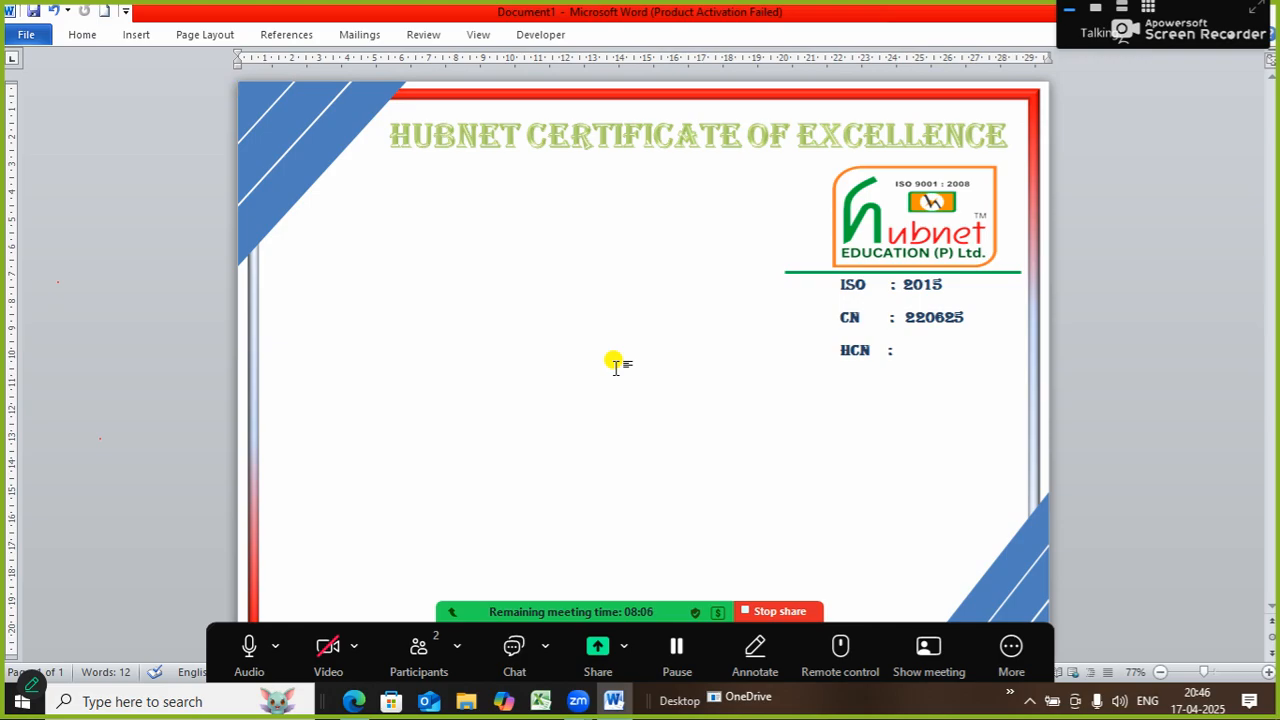
Step: Apply a bevel shape effect to the green line
{"action": "left_click", "coordinate": [791, 271]}
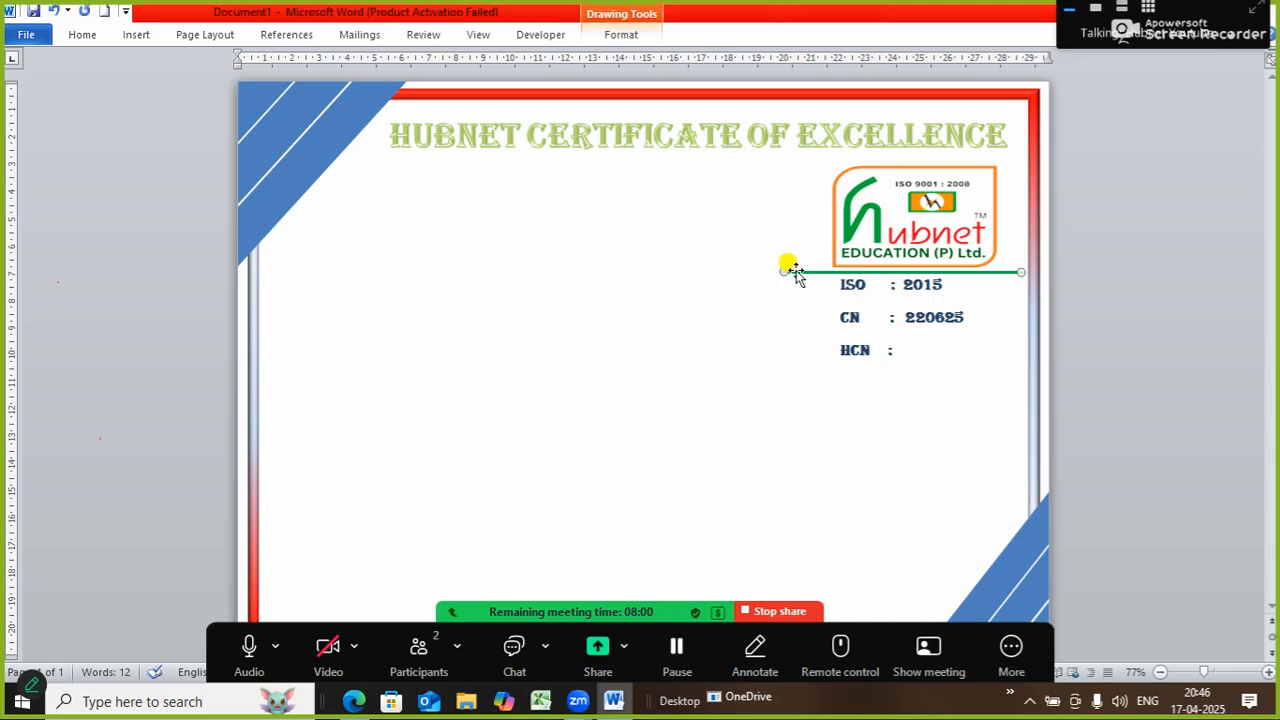
{"action": "left_click", "coordinate": [621, 34]}
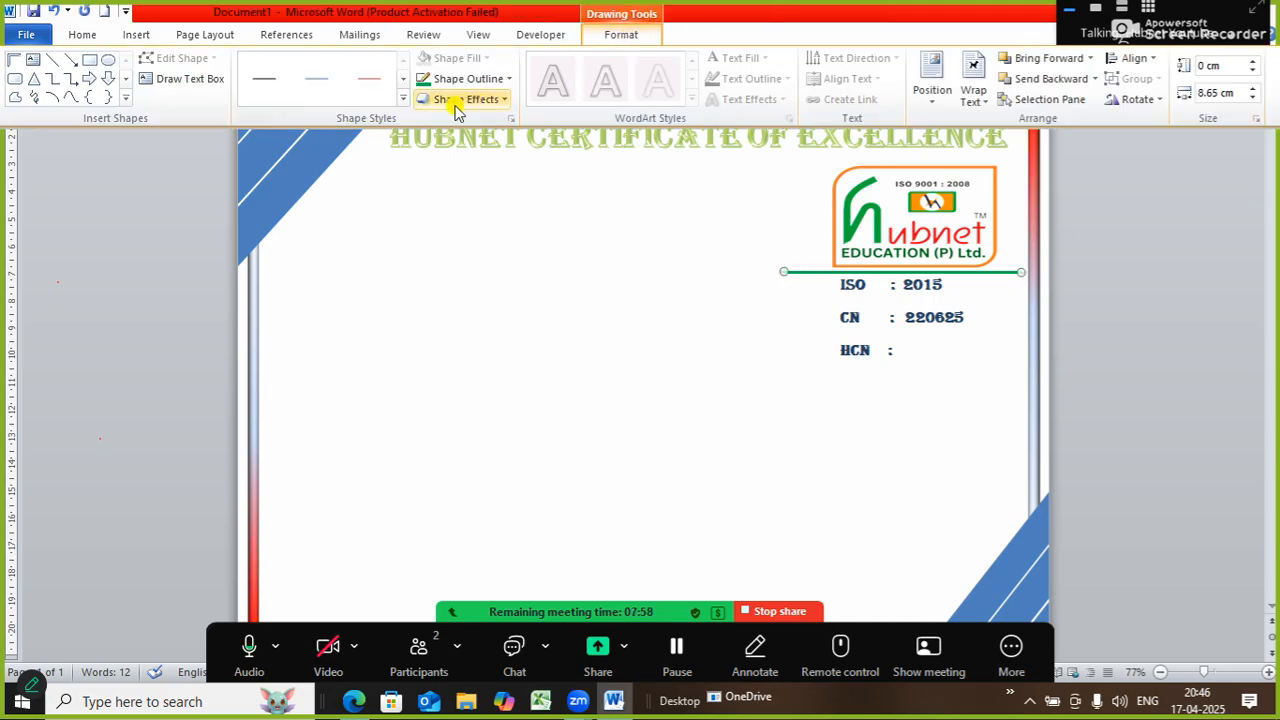
{"action": "left_click", "coordinate": [500, 104]}
{"action": "mouse_move", "coordinate": [475, 347]}
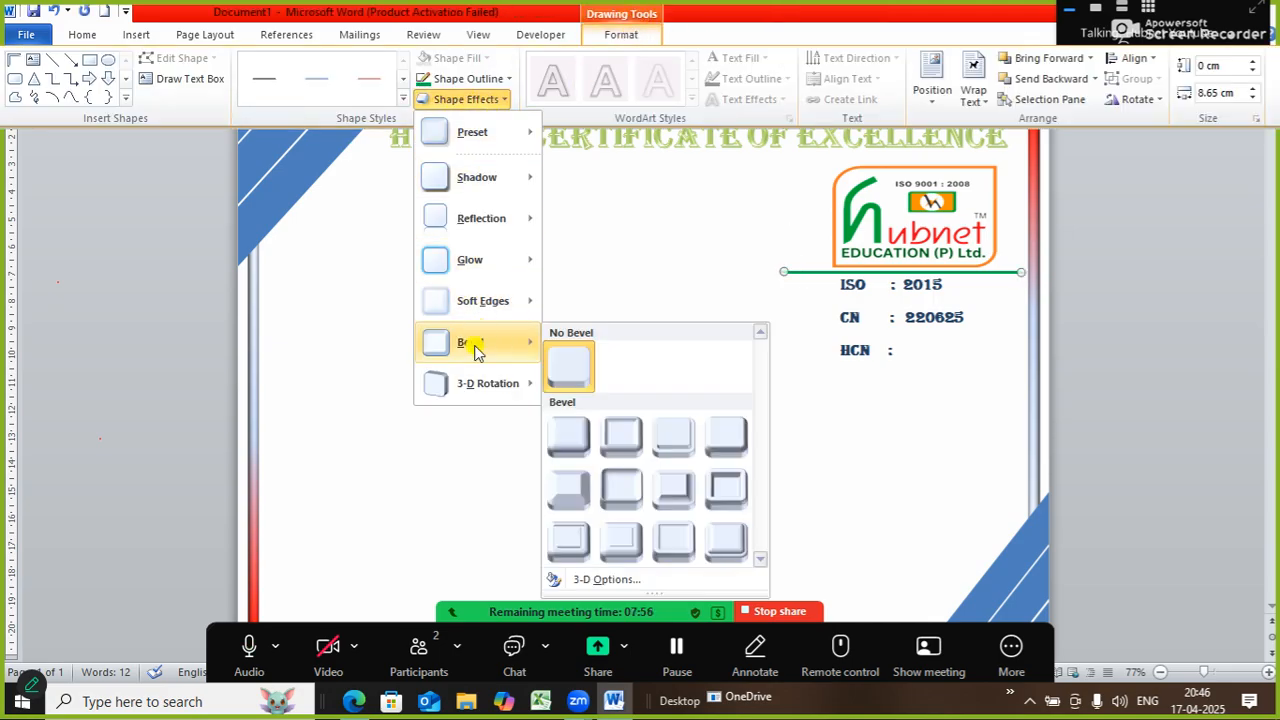
{"action": "left_click", "coordinate": [569, 487]}
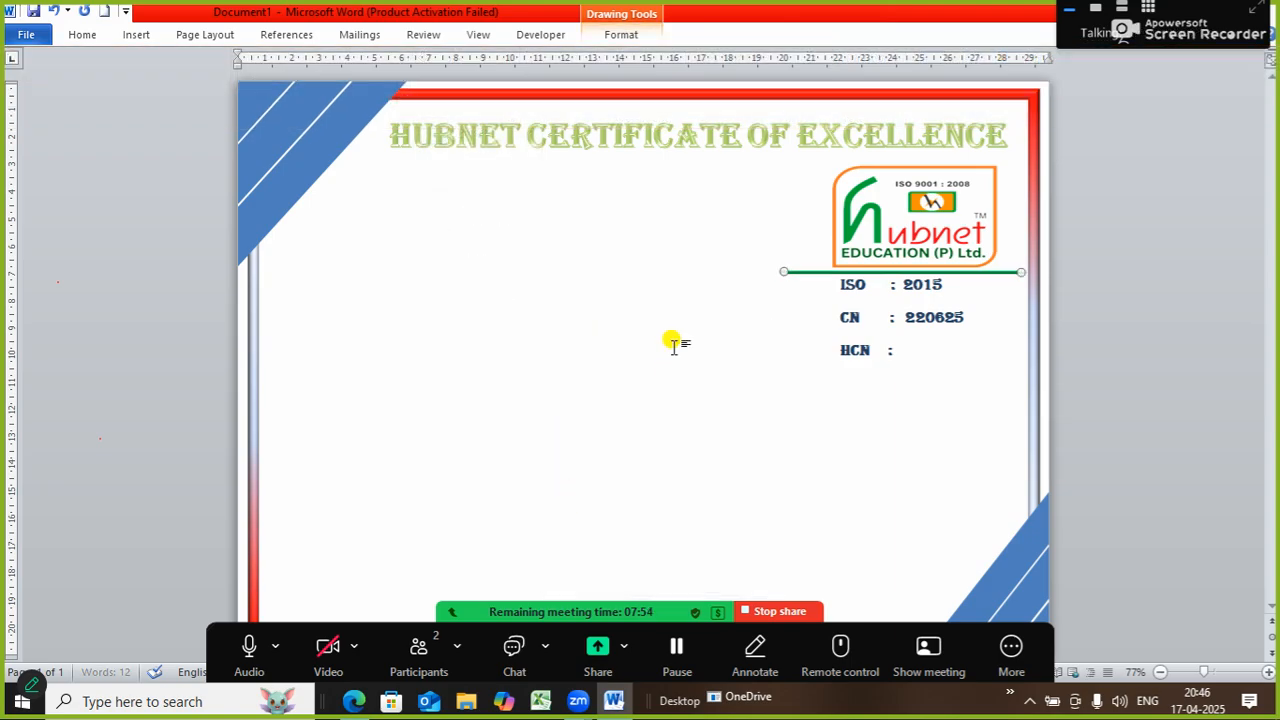
{"action": "left_click", "coordinate": [655, 357]}
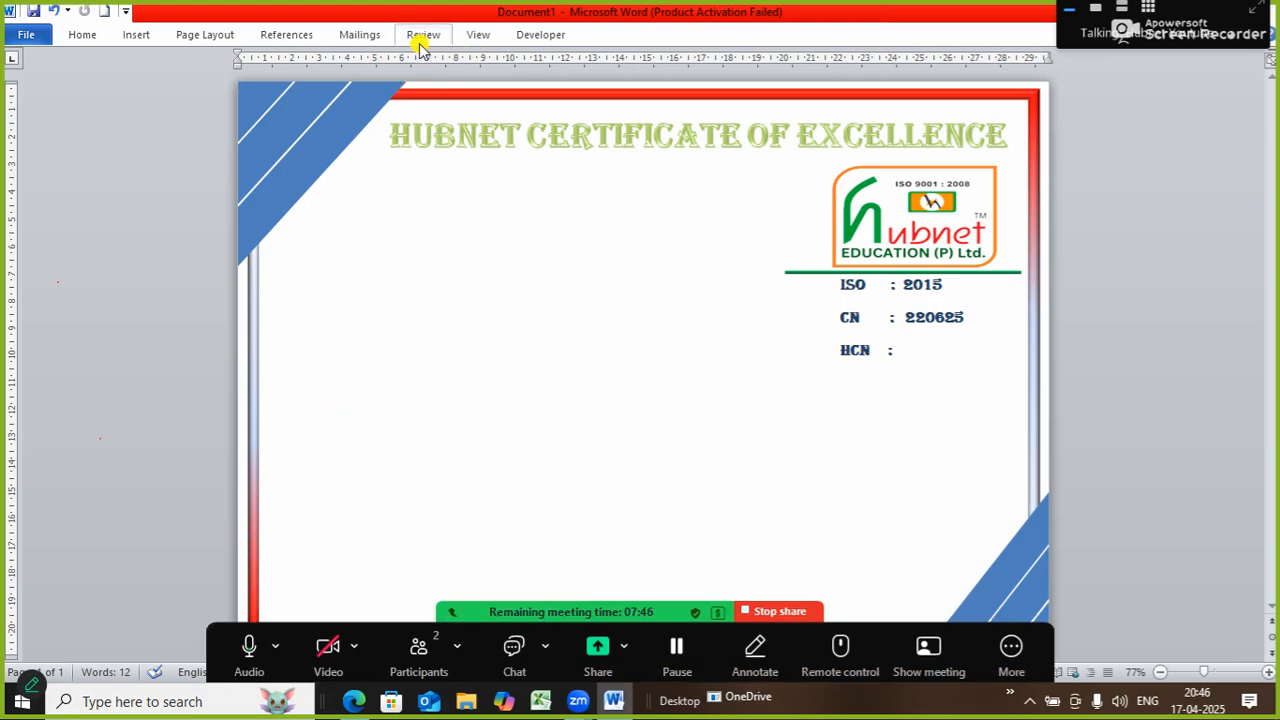
Step: Draw a long horizontal line across the page and position it just below the HCN row
{"action": "left_click", "coordinate": [137, 34]}
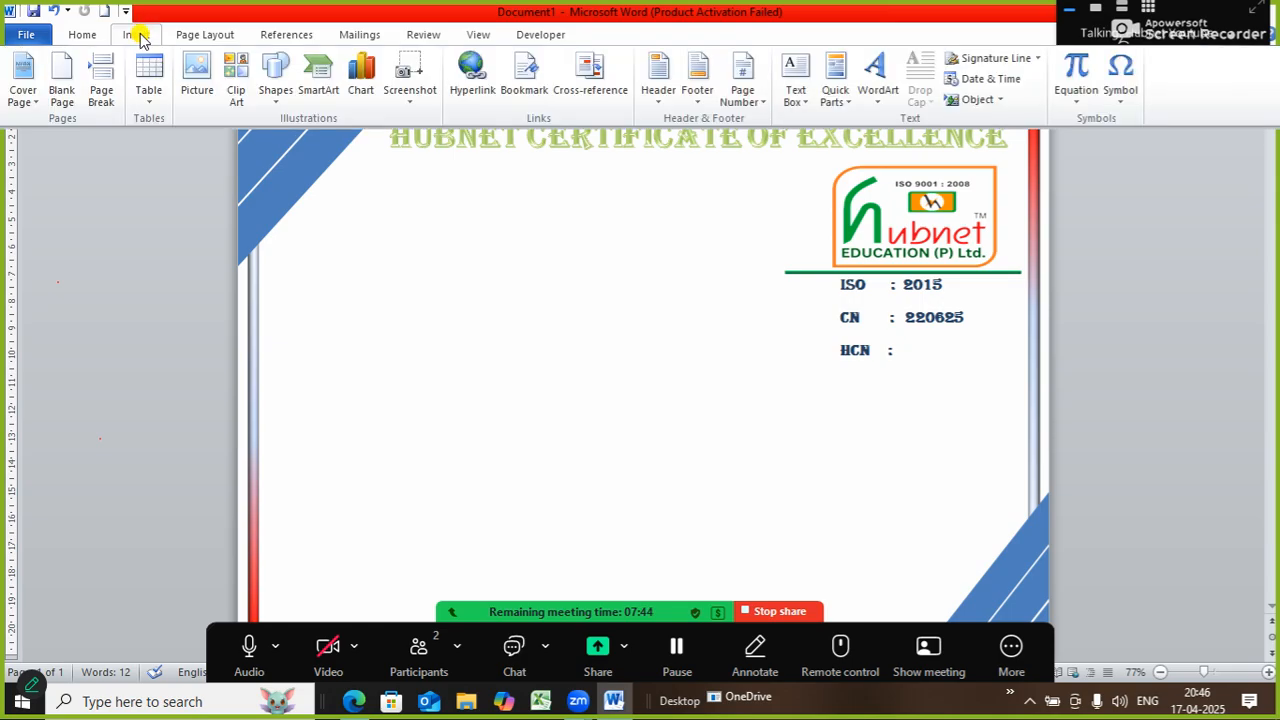
{"action": "left_click", "coordinate": [277, 92]}
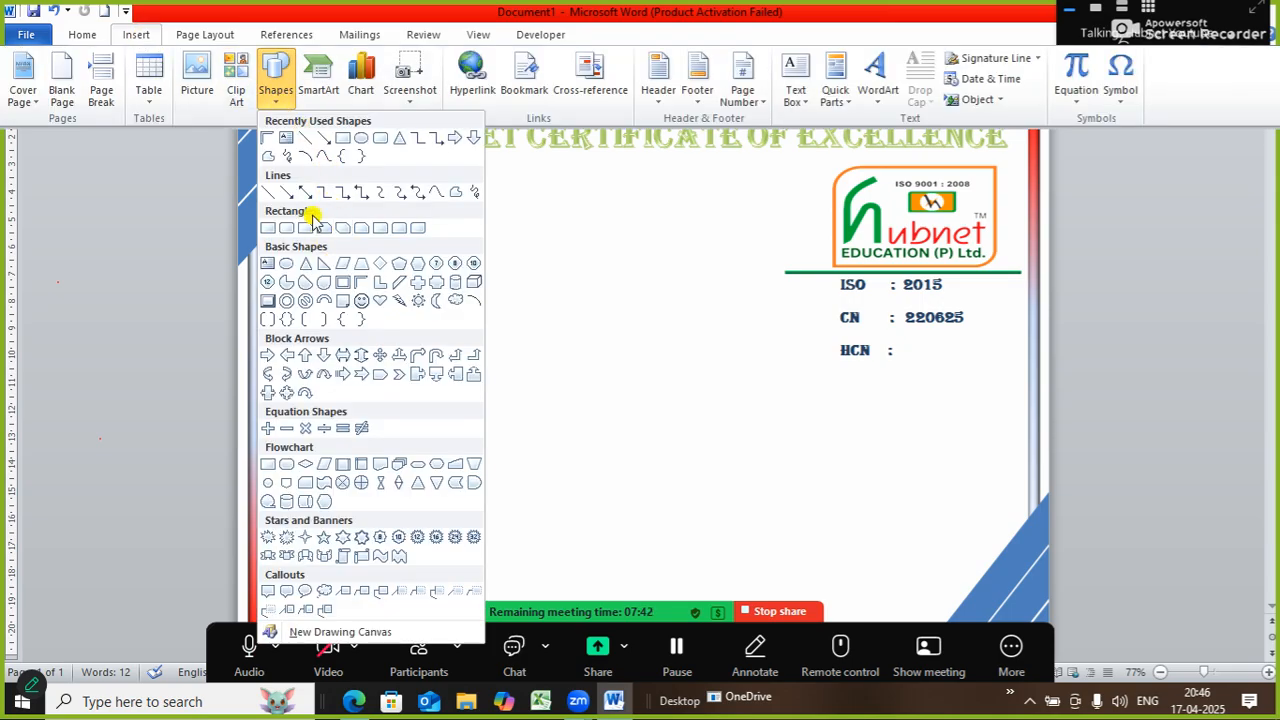
{"action": "left_click", "coordinate": [300, 138]}
{"action": "left_click_drag", "start_coordinate": [327, 420], "coordinate": [1015, 394]}
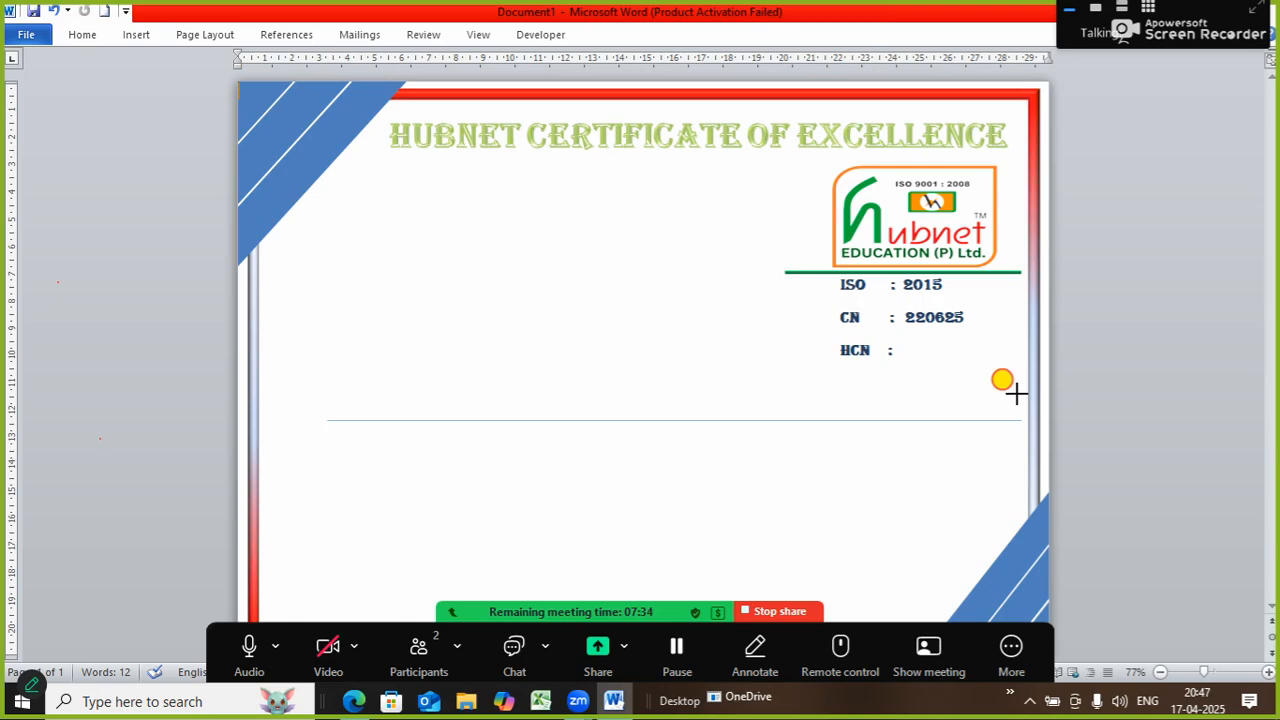
{"action": "left_click_drag", "start_coordinate": [1015, 394], "coordinate": [1023, 395]}
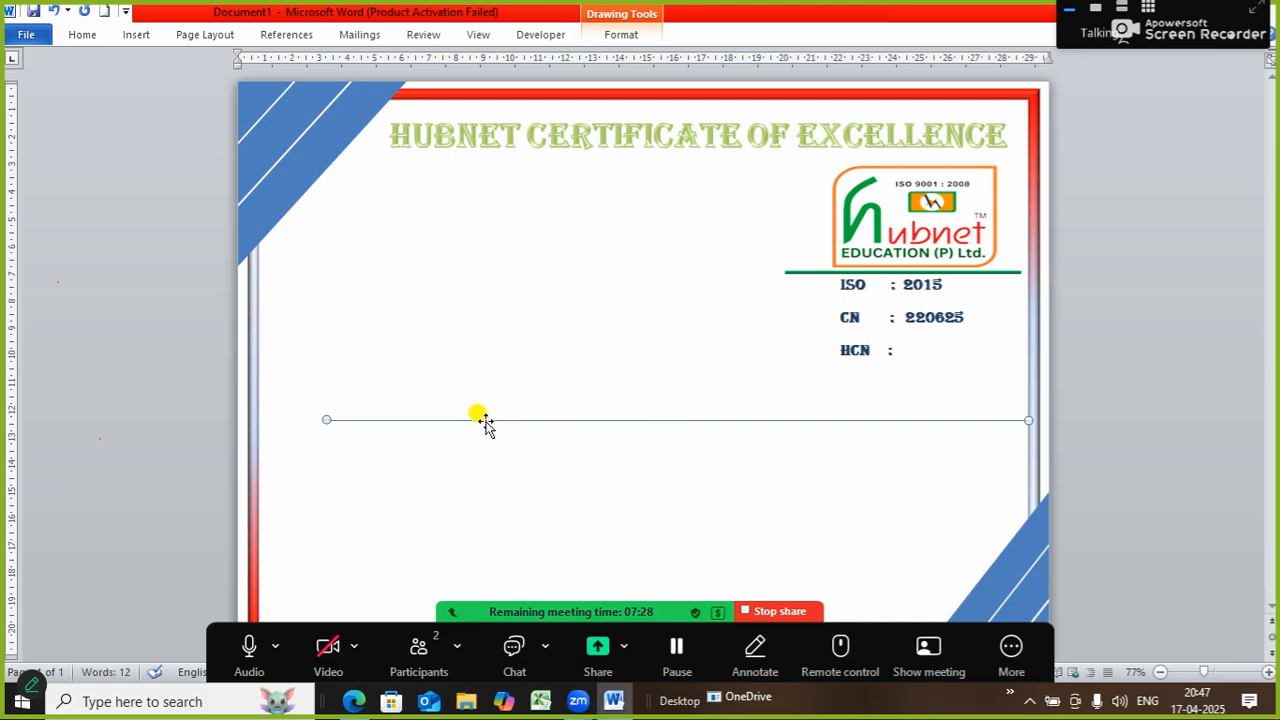
{"action": "left_click_drag", "start_coordinate": [483, 419], "coordinate": [444, 389]}
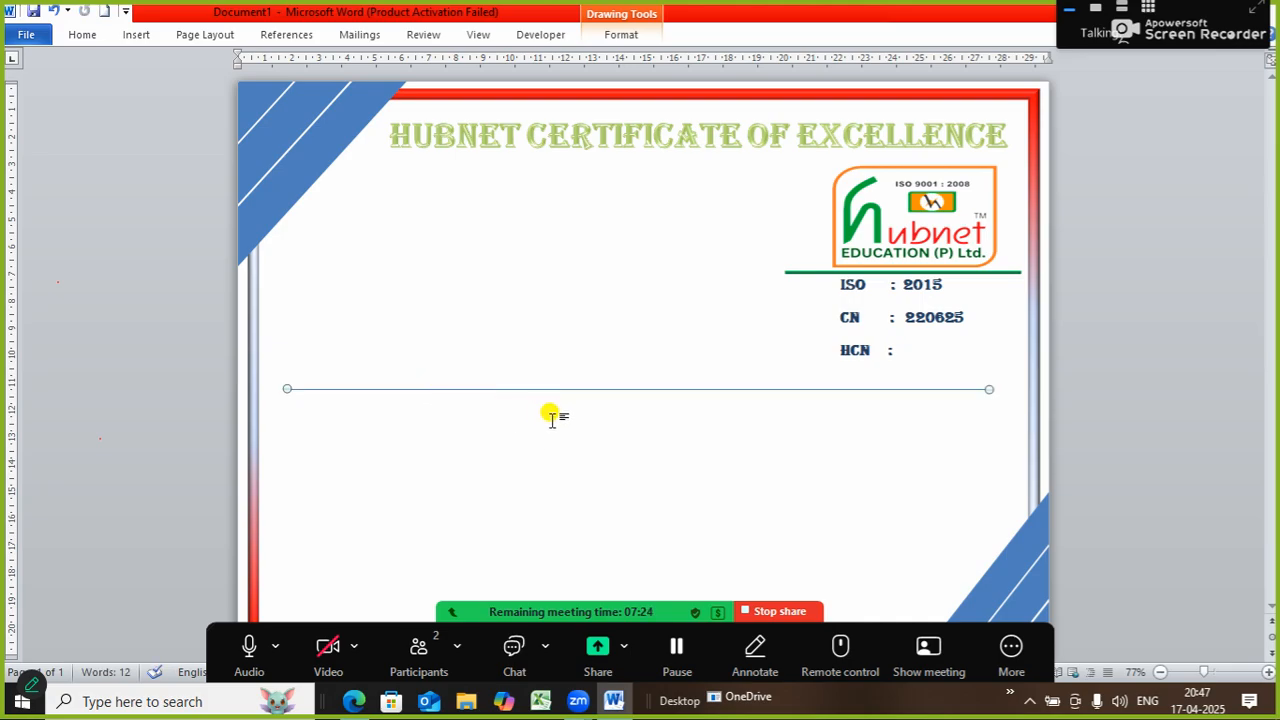
{"action": "left_click_drag", "start_coordinate": [553, 388], "coordinate": [553, 379]}
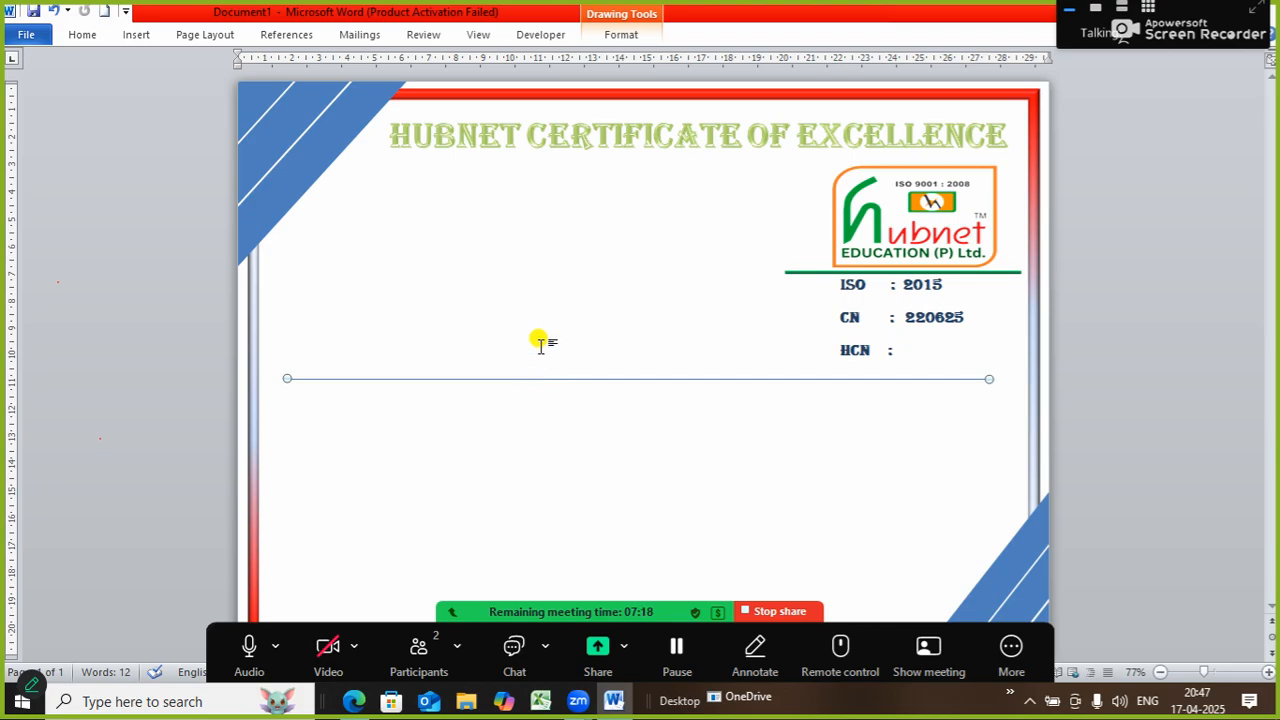
{"action": "left_click", "coordinate": [624, 35]}
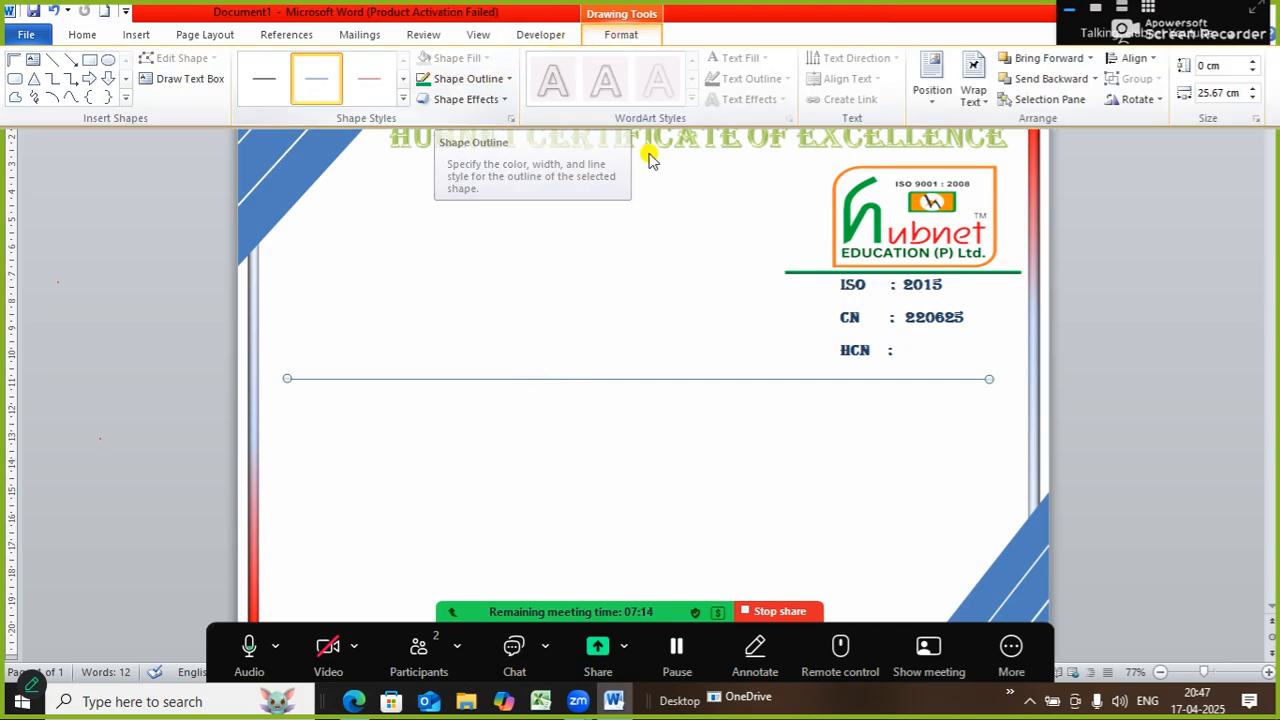
{"action": "left_click", "coordinate": [793, 272]}
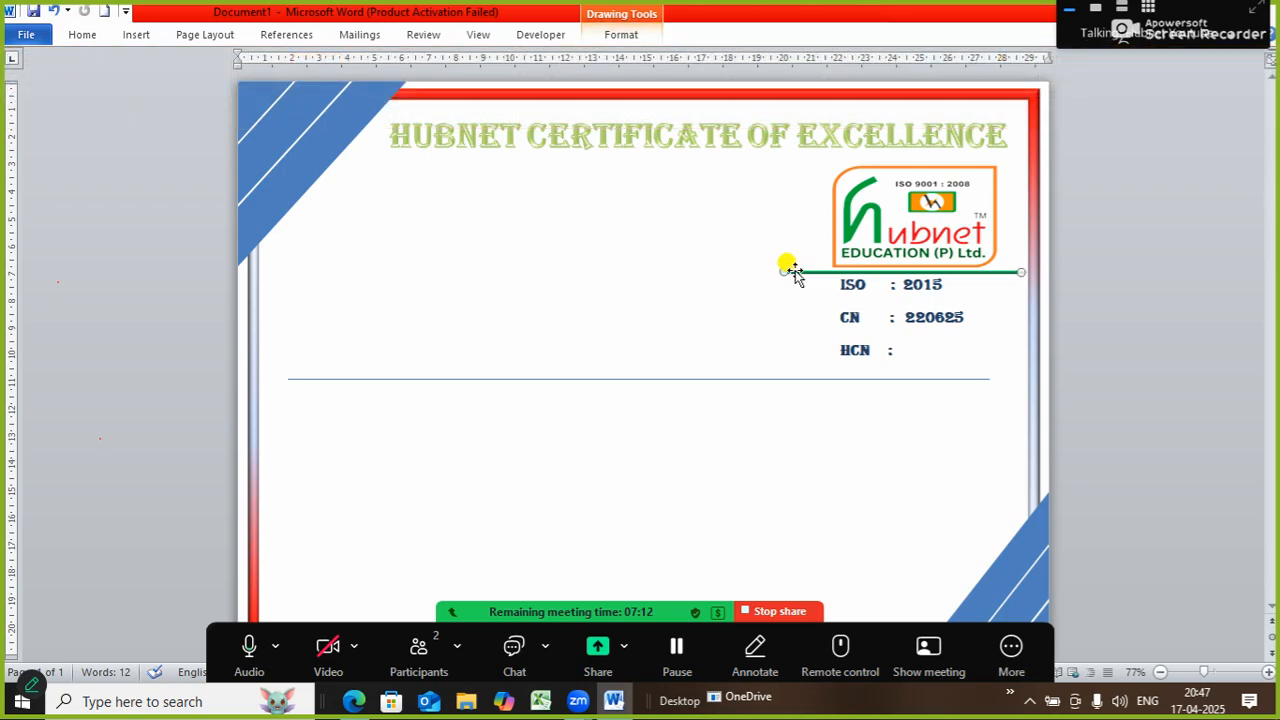
Step: Copy the green line's style onto the long line with Format Painter
{"action": "left_click", "coordinate": [76, 36]}
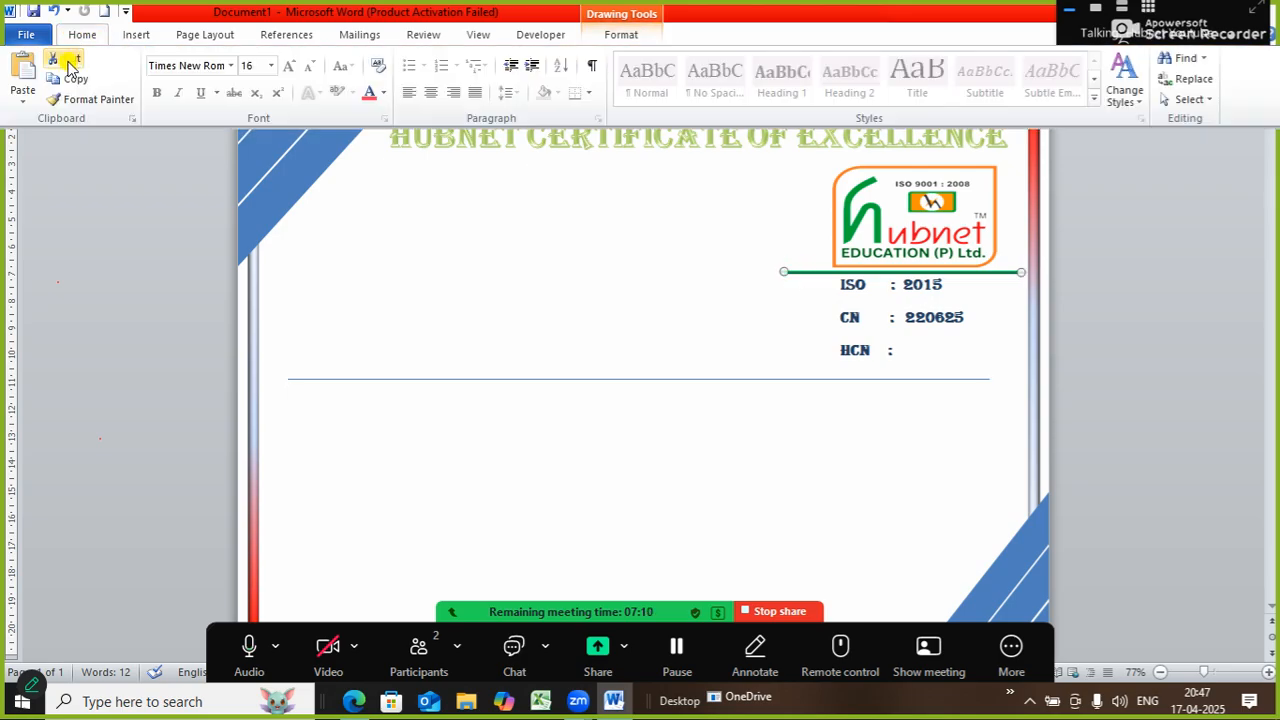
{"action": "left_click", "coordinate": [70, 104]}
{"action": "left_click", "coordinate": [350, 378]}
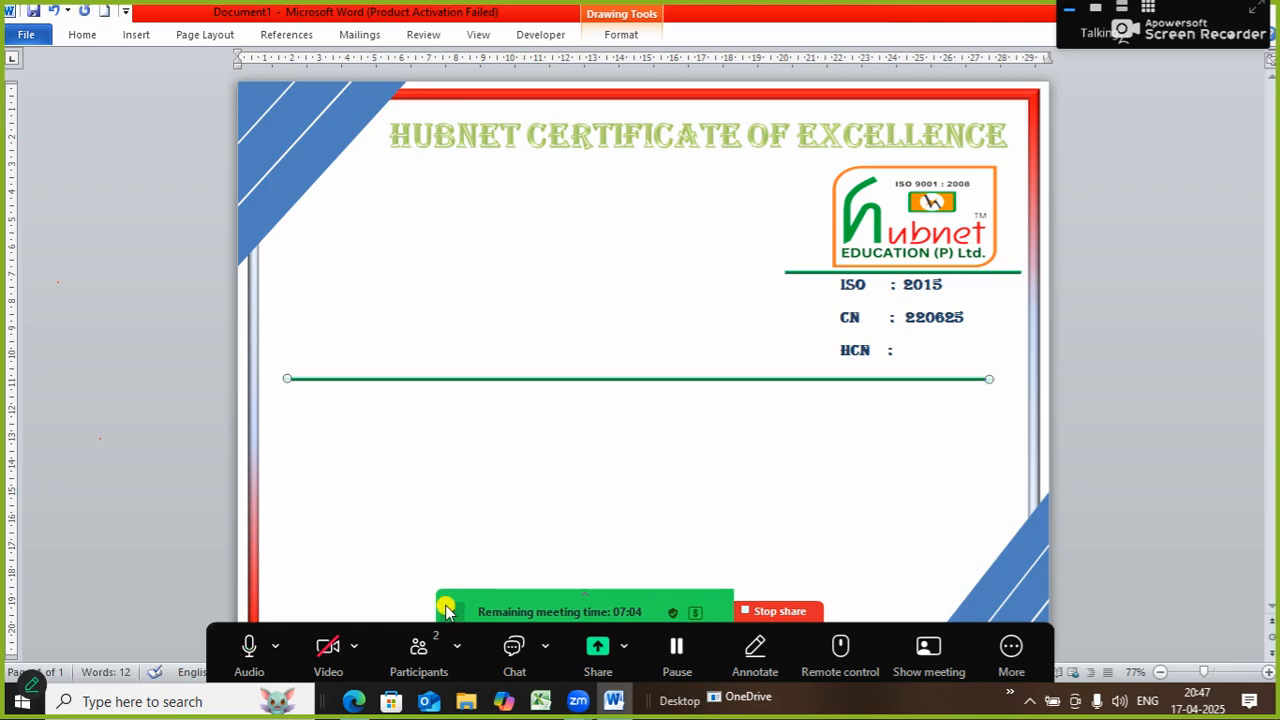
{"action": "left_click", "coordinate": [530, 520]}
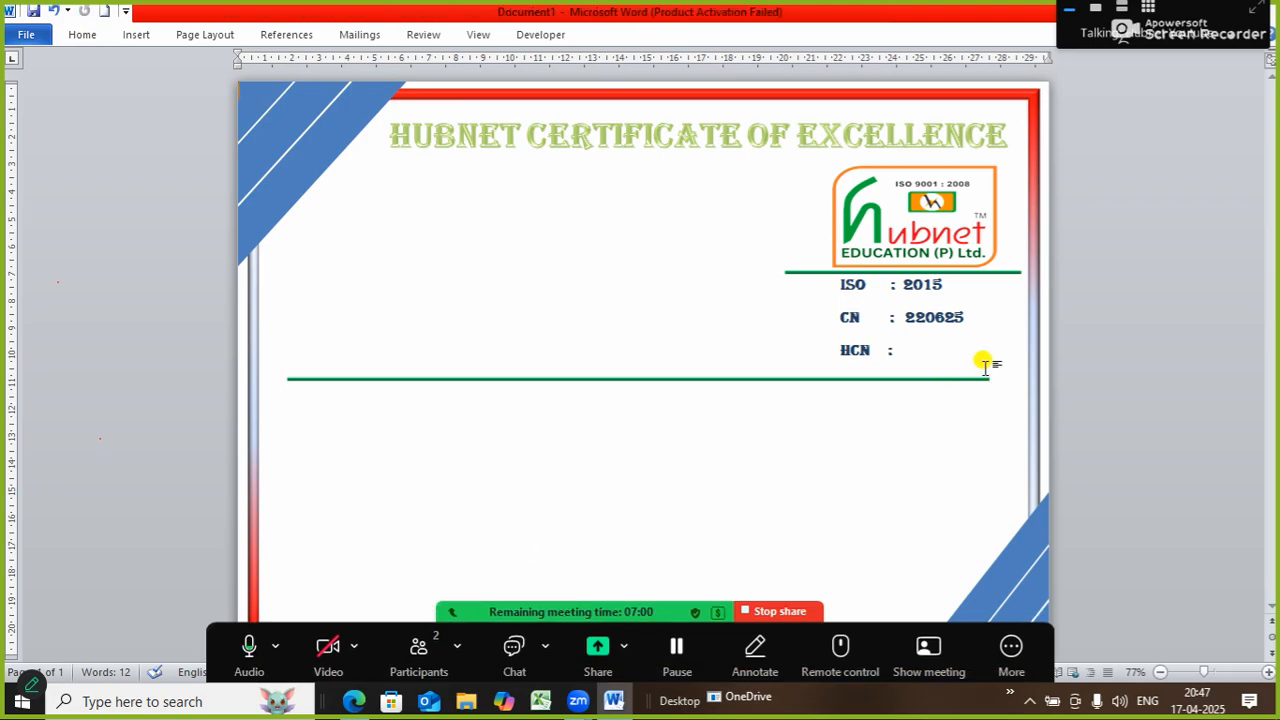
Step: Nudge the long green line right and stretch its left end toward the border
{"action": "left_click", "coordinate": [955, 378]}
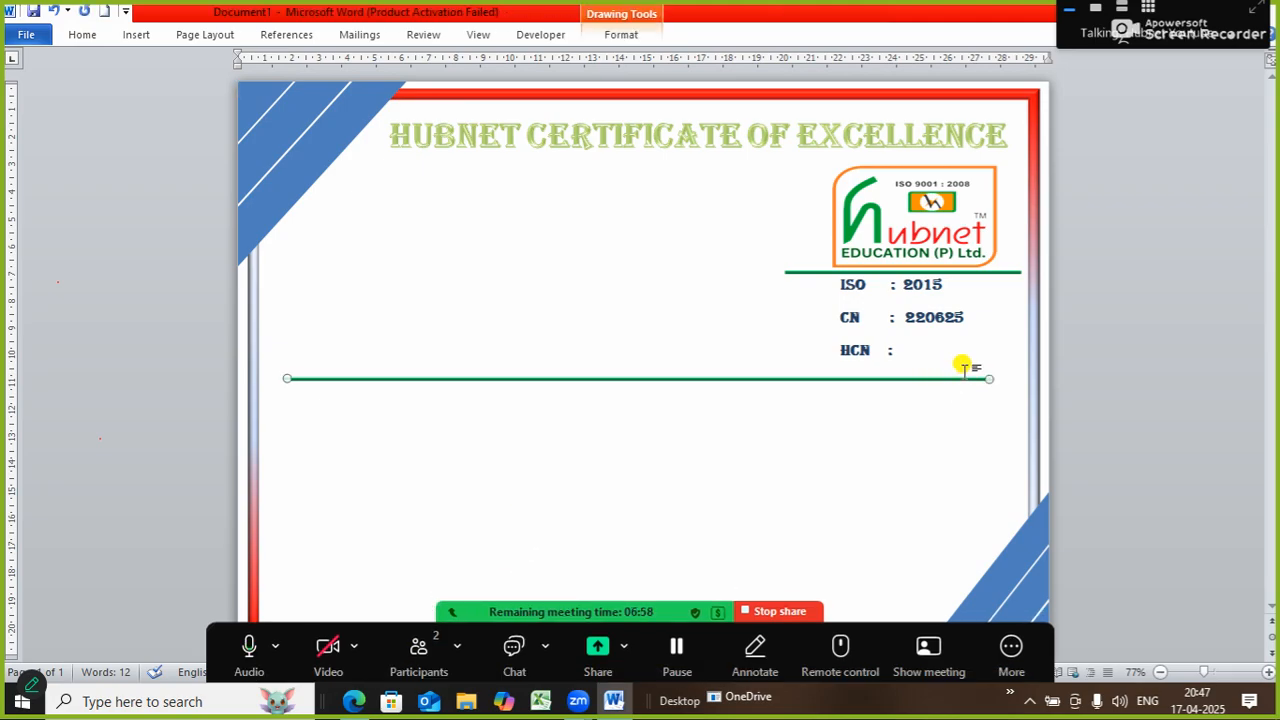
{"action": "key", "text": "Right"}
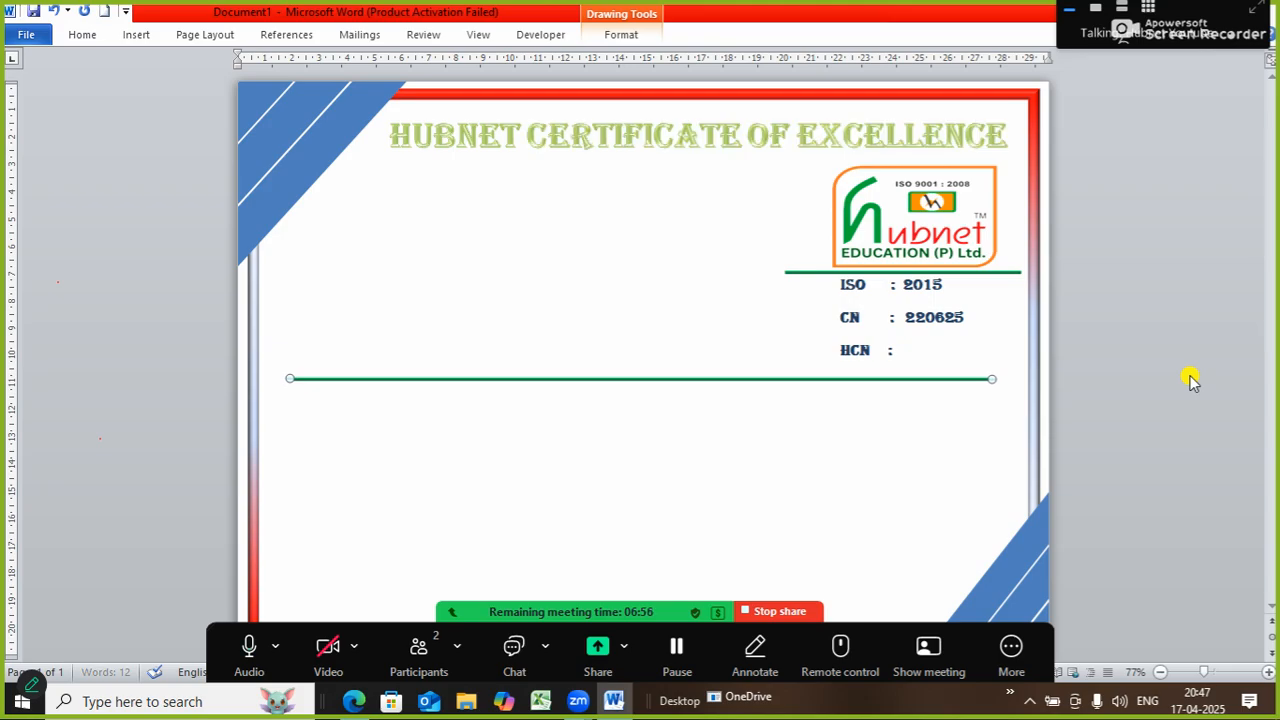
{"action": "key", "text": "Right"}
{"action": "key", "text": "Right"}
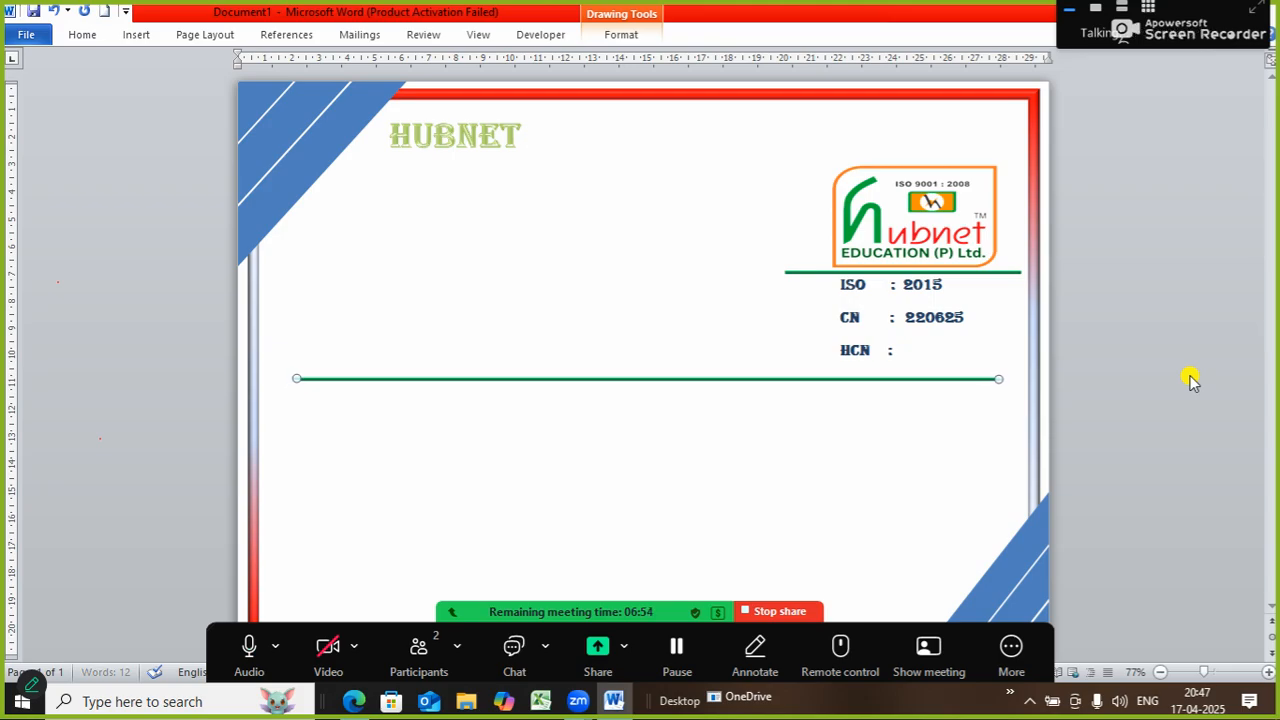
{"action": "key", "text": "Right"}
{"action": "key", "text": "Right"}
{"action": "key", "text": "Right"}
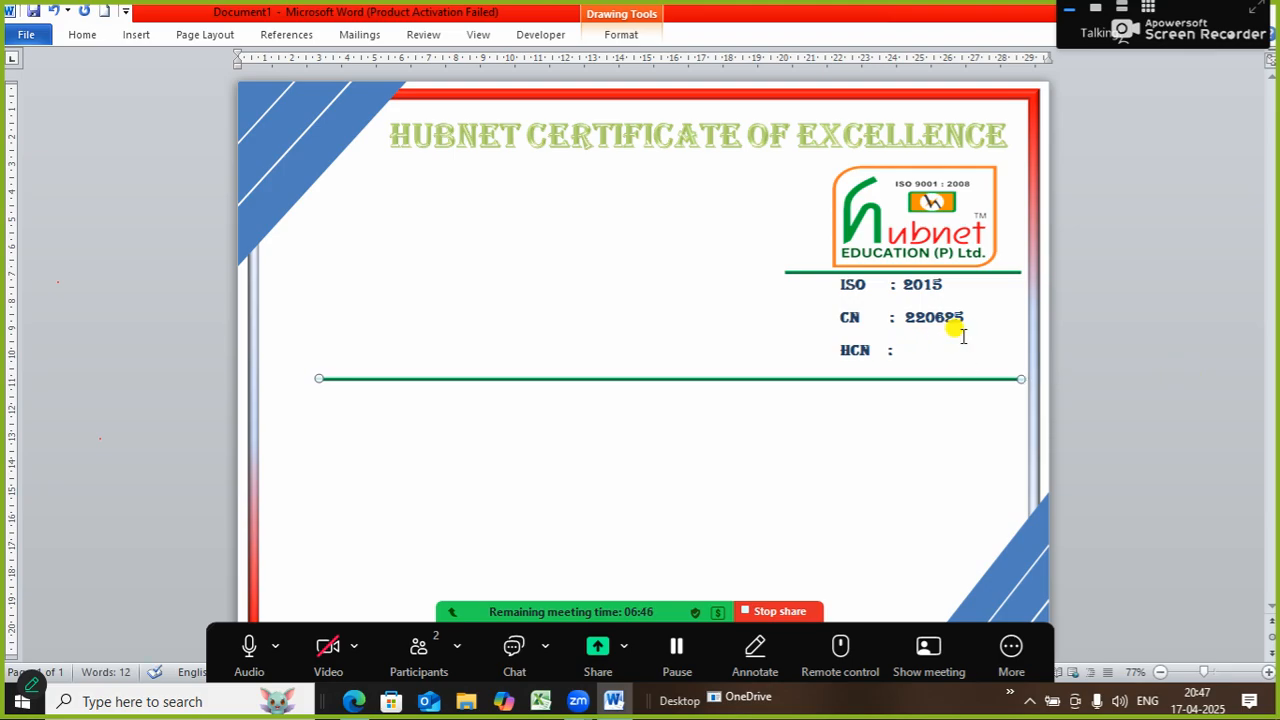
{"action": "left_click", "coordinate": [997, 335]}
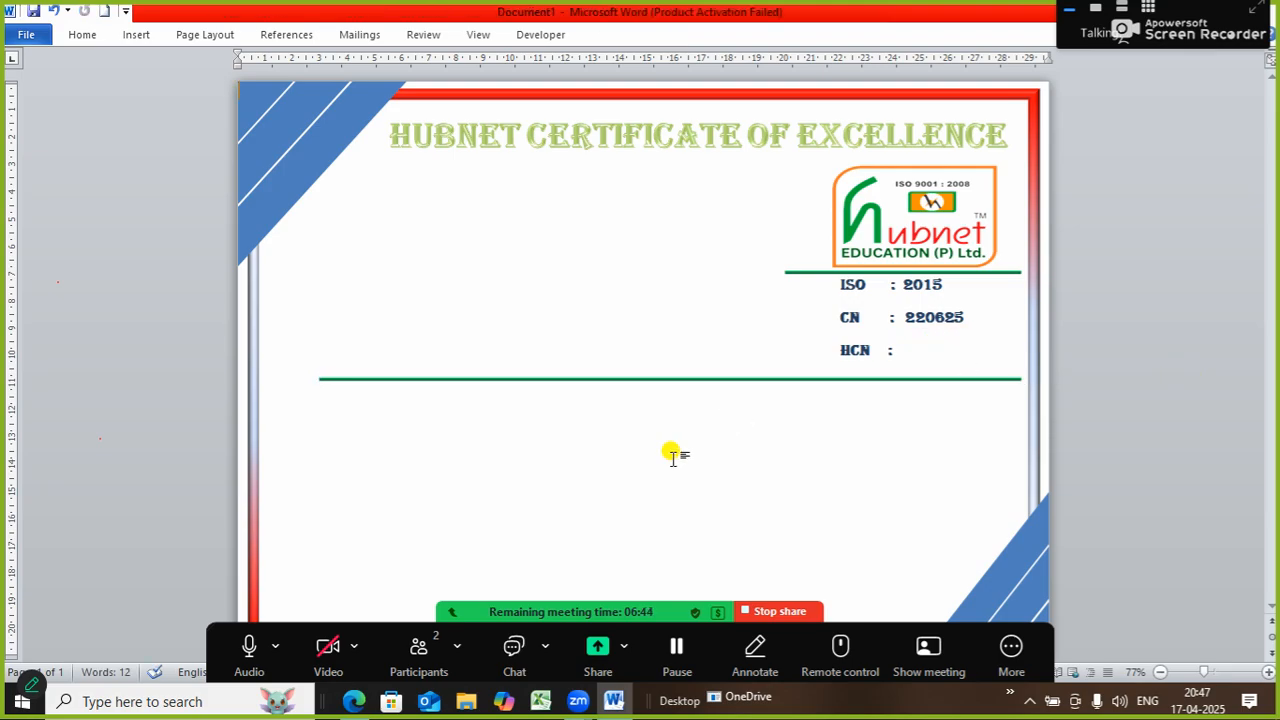
{"action": "left_click", "coordinate": [372, 380]}
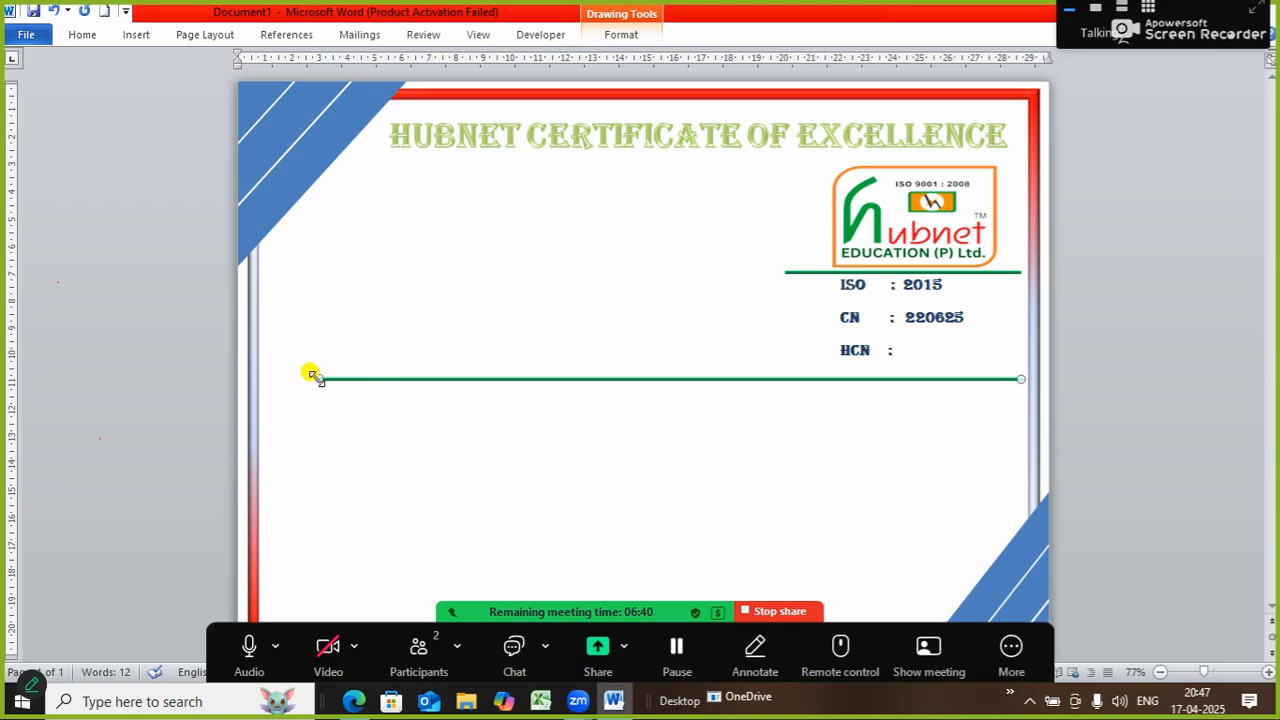
{"action": "left_click_drag", "start_coordinate": [318, 379], "coordinate": [287, 378]}
{"action": "left_click", "coordinate": [447, 325]}
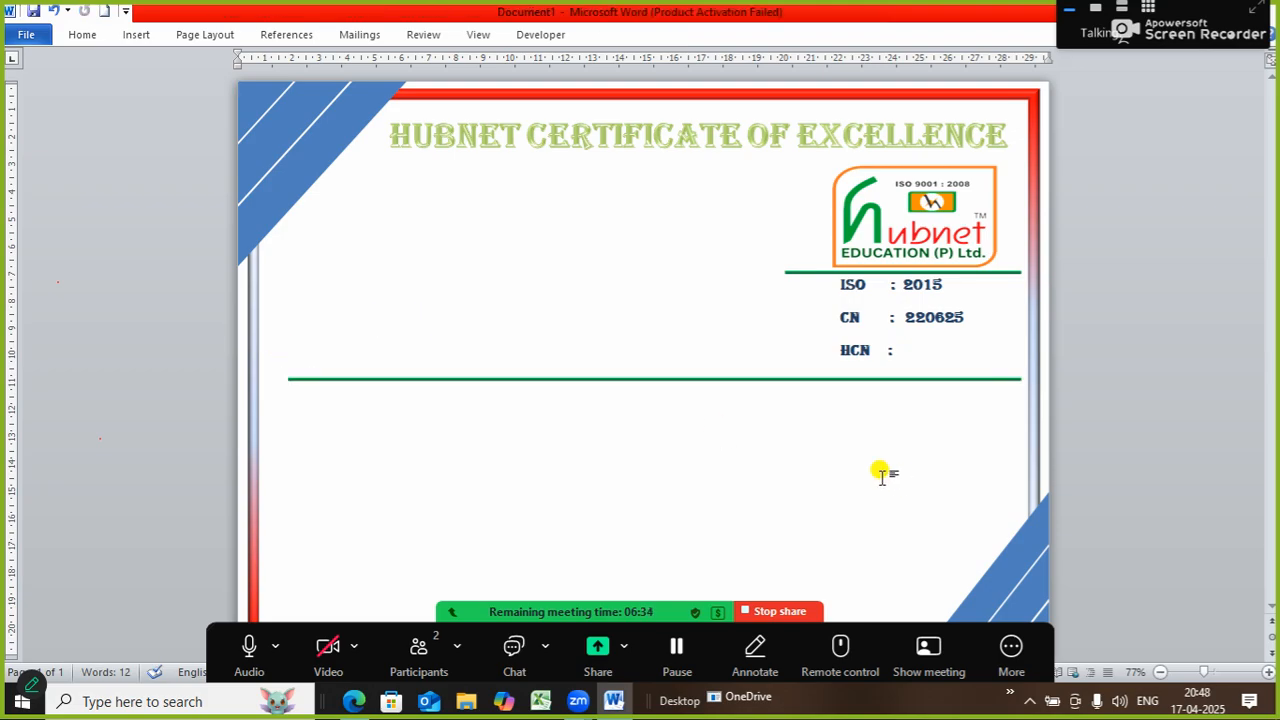
{"action": "left_click", "coordinate": [413, 379]}
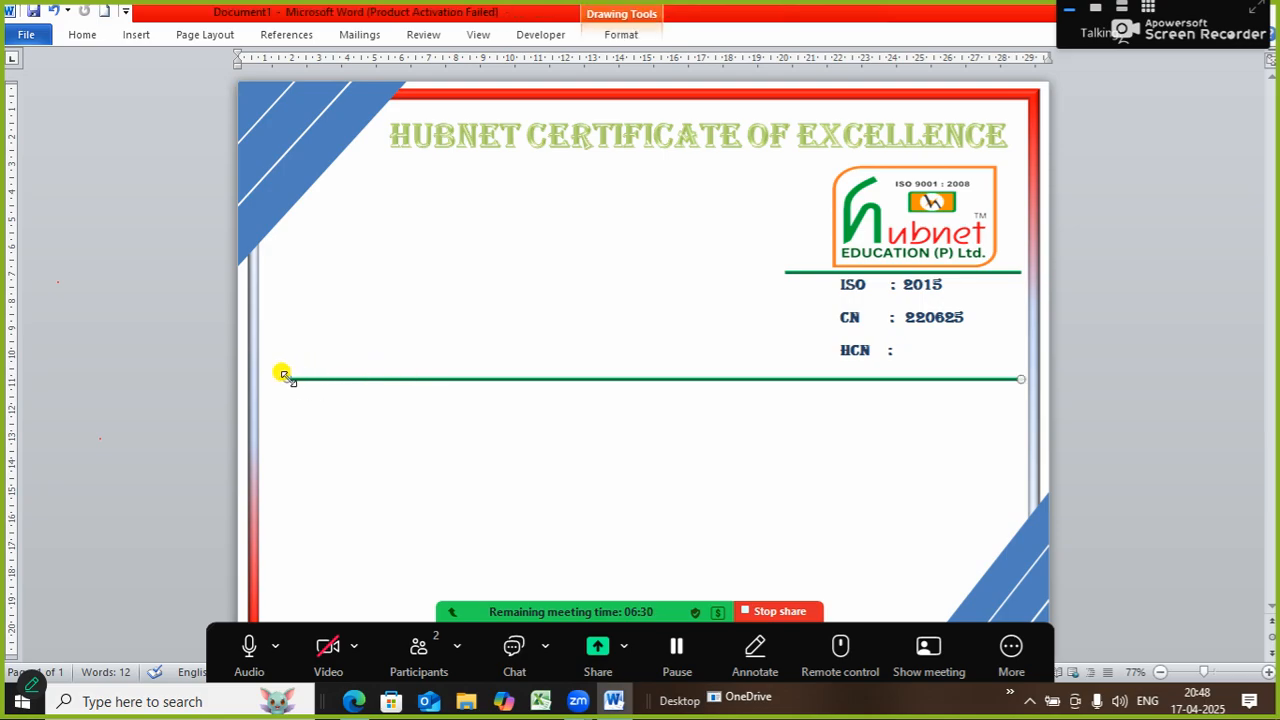
{"action": "left_click_drag", "start_coordinate": [284, 375], "coordinate": [270, 380]}
{"action": "left_click", "coordinate": [442, 515]}
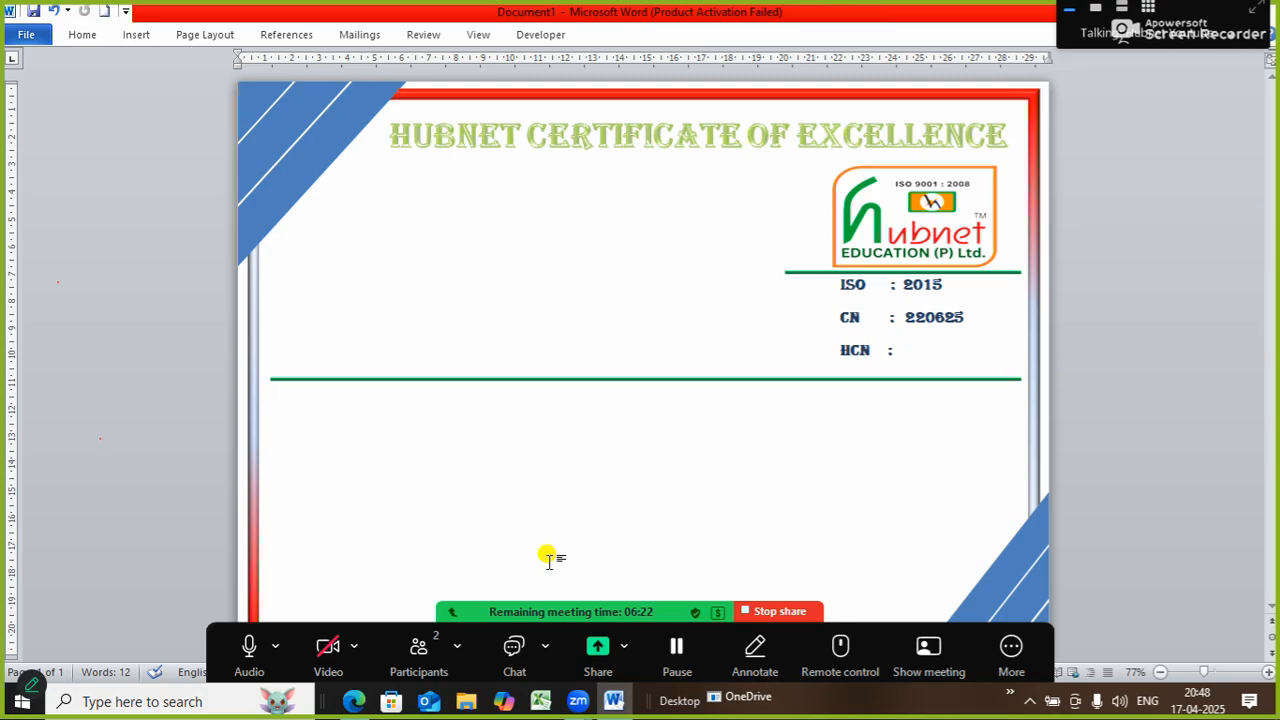
{"action": "left_click", "coordinate": [503, 380]}
Step: Ctrl-drag a copy of the green line below it and colour the copy orange
{"action": "left_click_drag", "start_coordinate": [505, 383], "coordinate": [507, 455]}
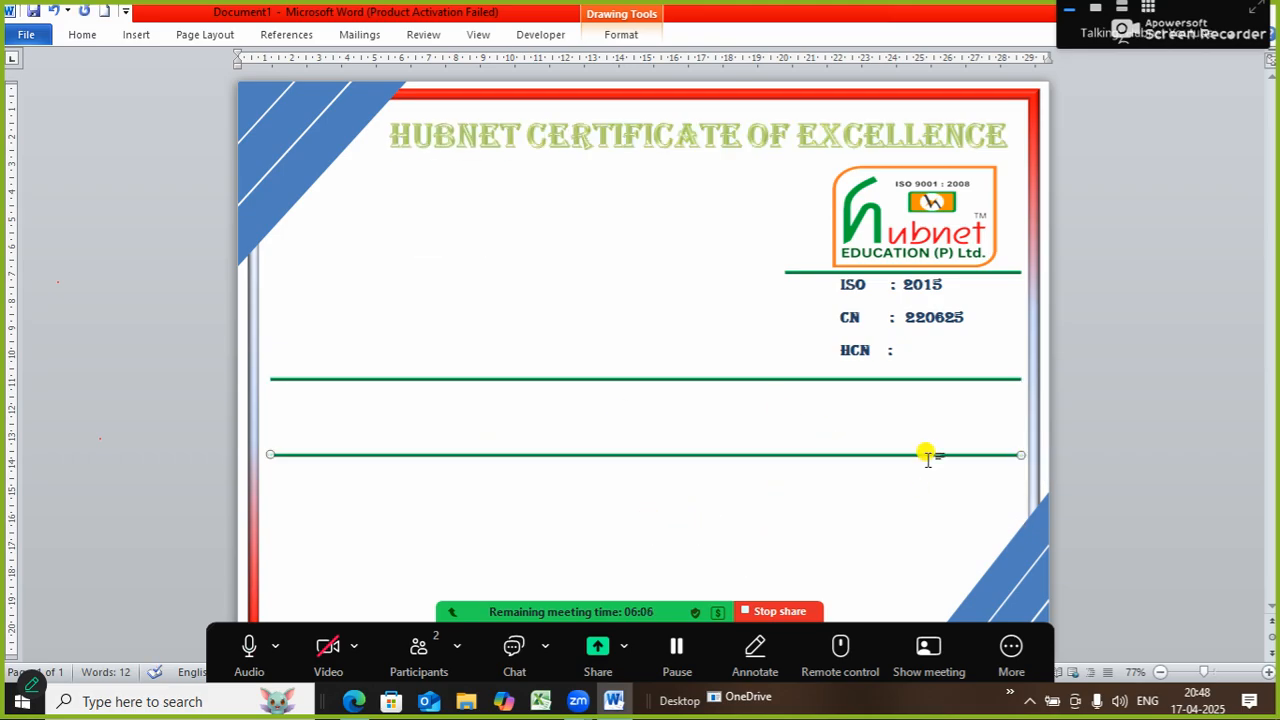
{"action": "left_click", "coordinate": [621, 35]}
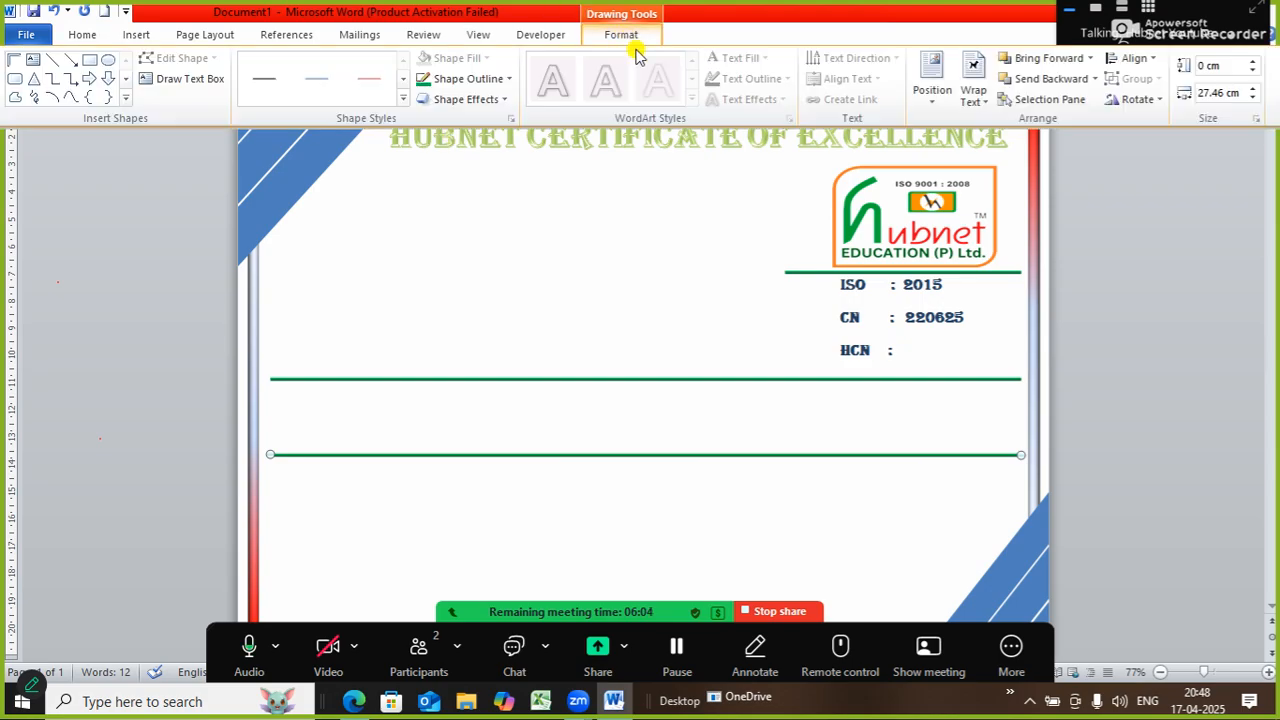
{"action": "left_click", "coordinate": [508, 79]}
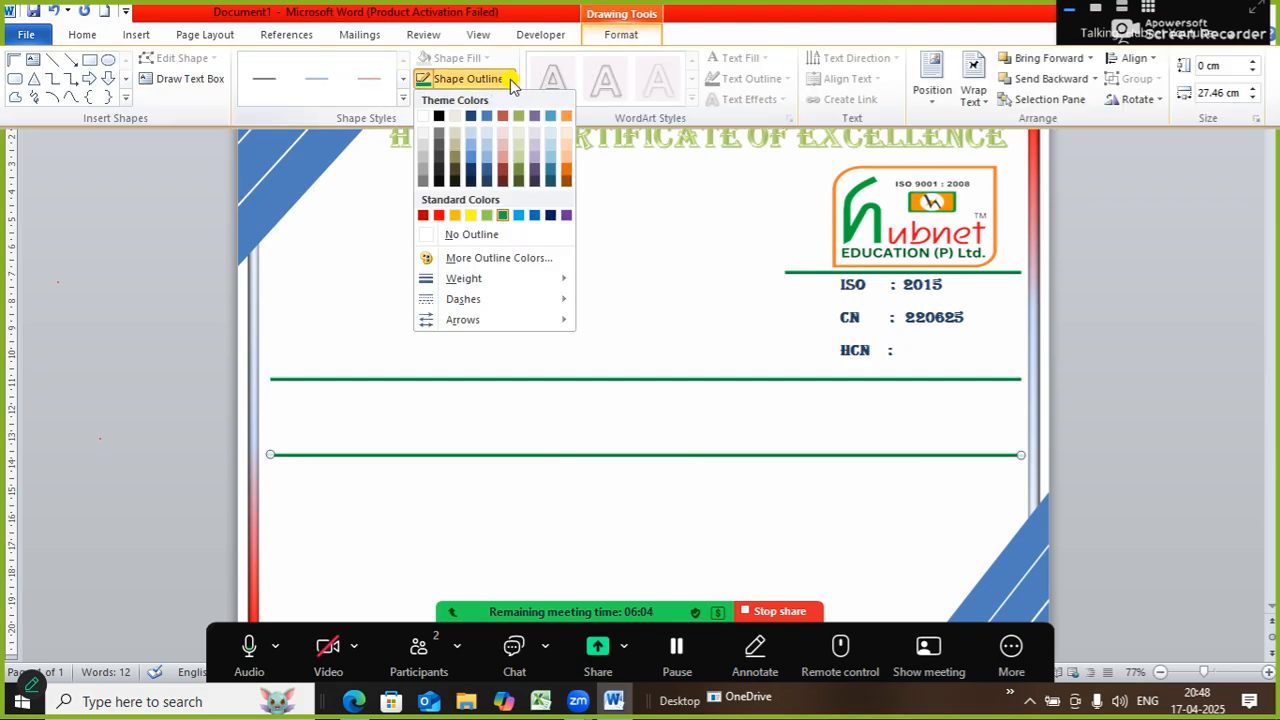
{"action": "left_click", "coordinate": [567, 178]}
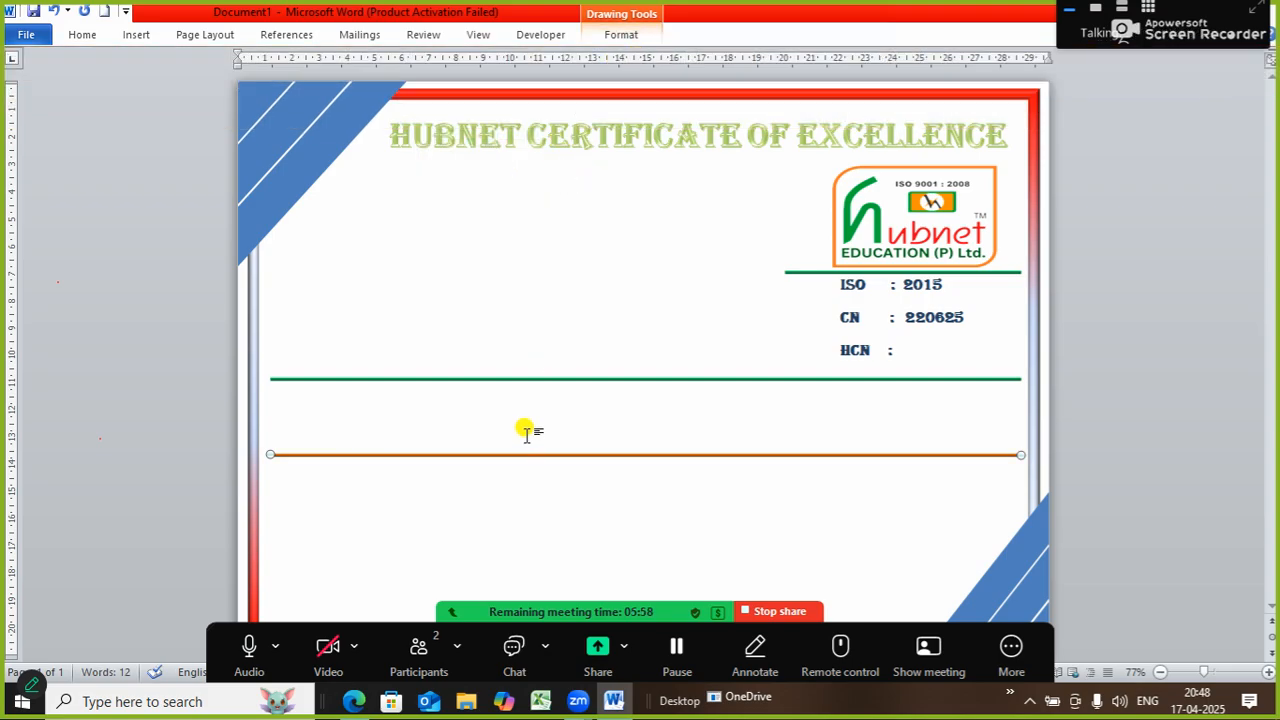
{"action": "left_click", "coordinate": [571, 537]}
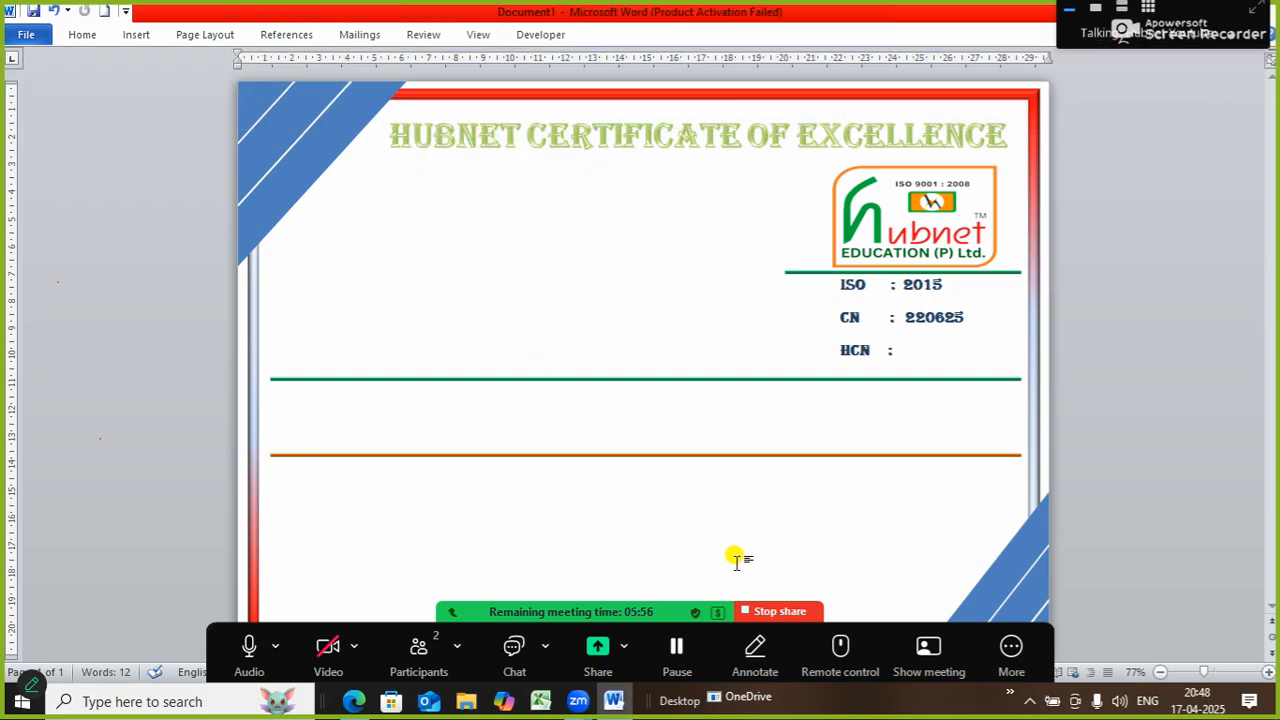
{"action": "left_click", "coordinate": [457, 611]}
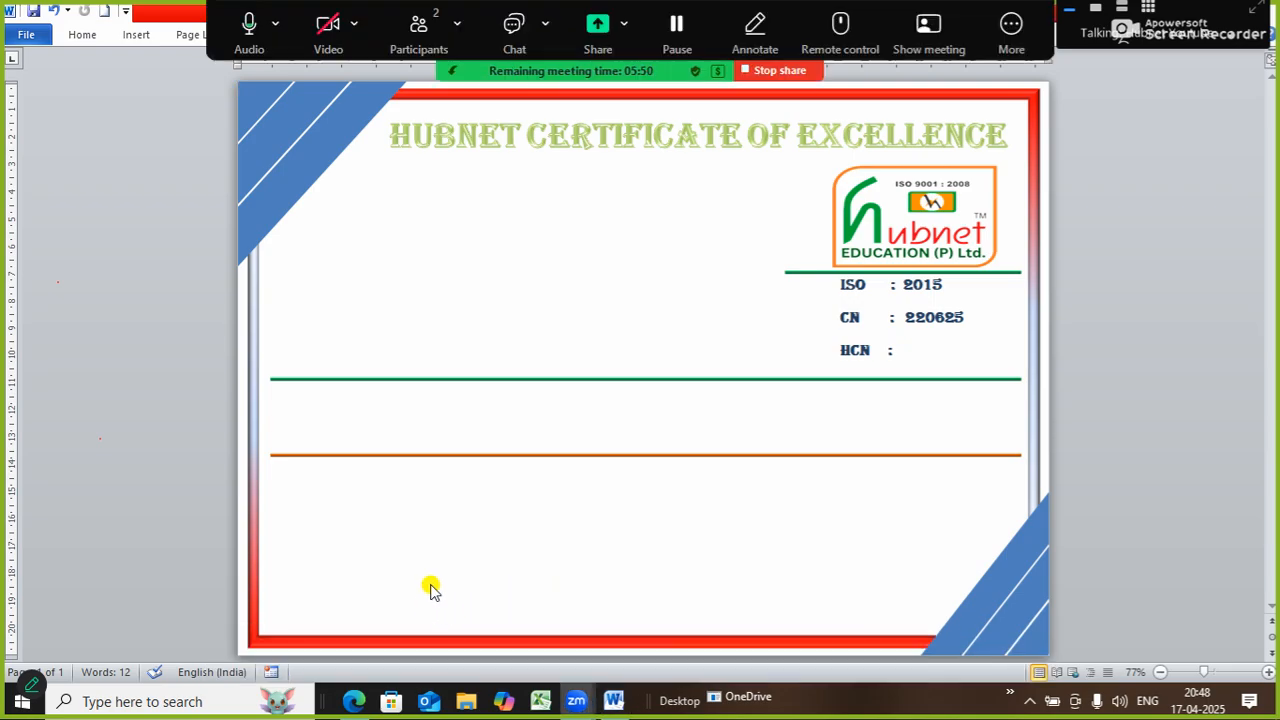
Step: Draw a wide text box below the orange line and begin the body text with 'Has'
{"action": "left_click", "coordinate": [452, 70]}
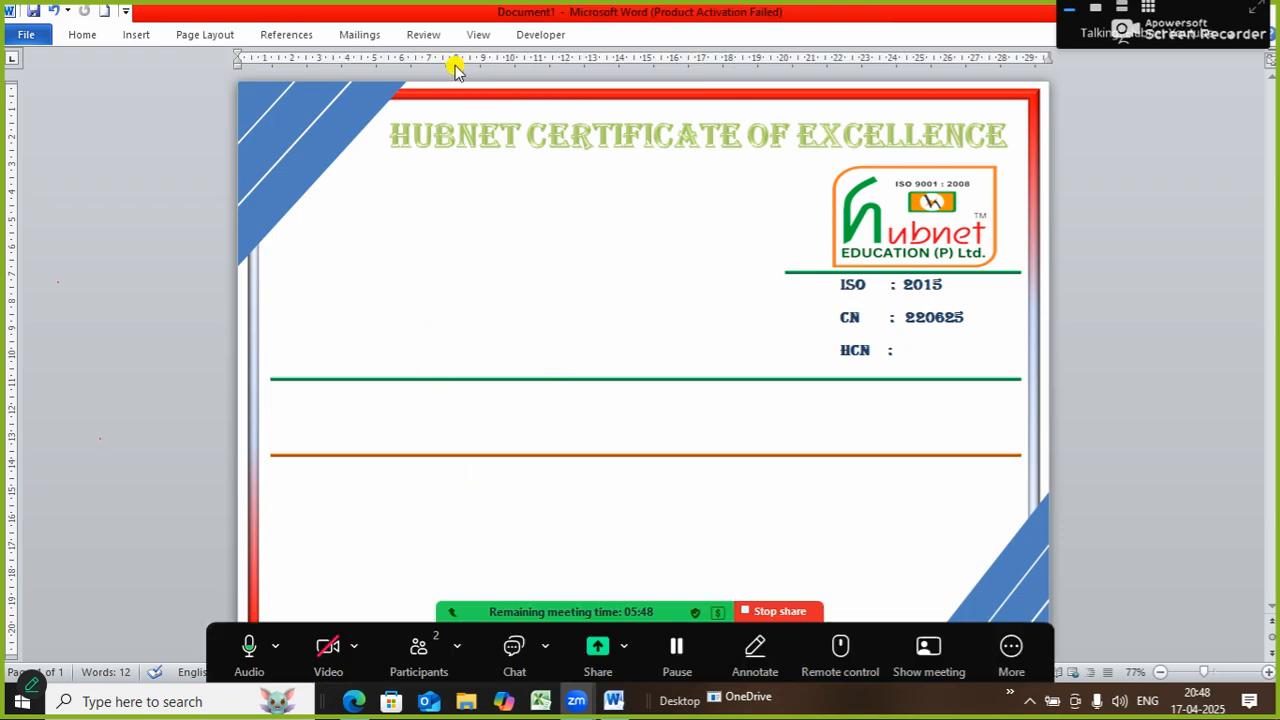
{"action": "left_click", "coordinate": [134, 36]}
{"action": "left_click", "coordinate": [876, 75]}
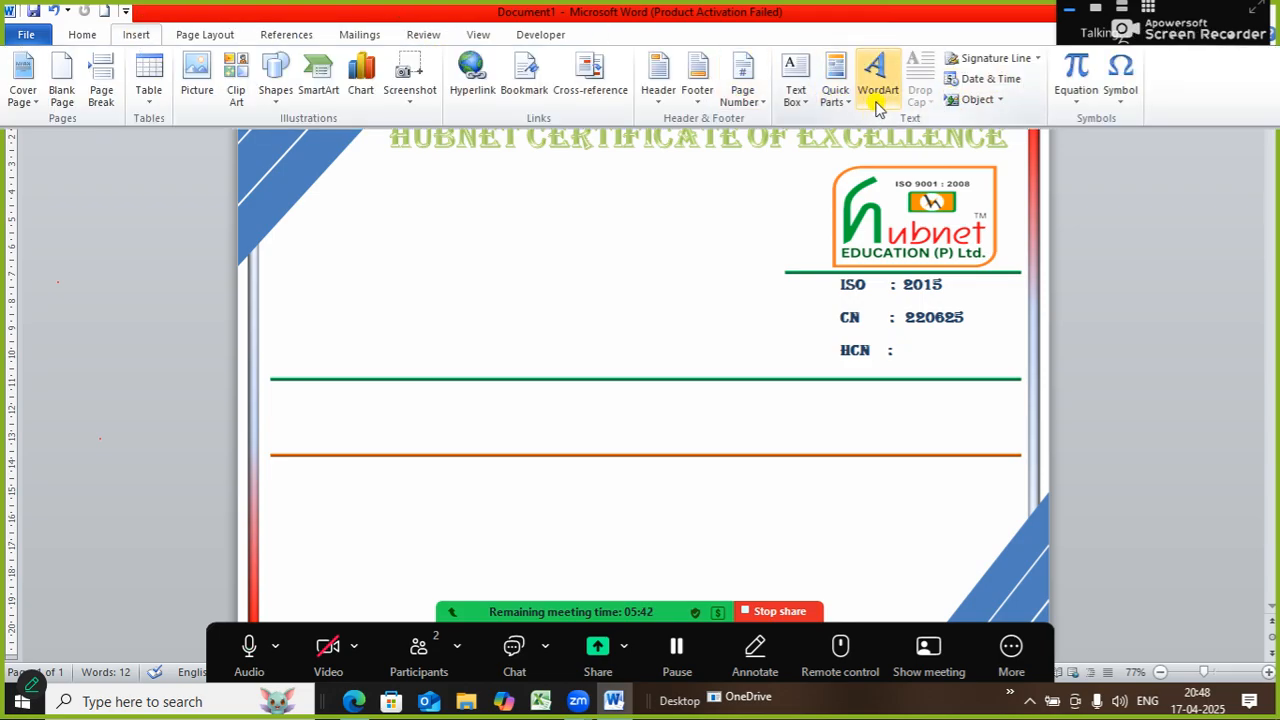
{"action": "left_click", "coordinate": [797, 88]}
{"action": "left_click", "coordinate": [832, 561]}
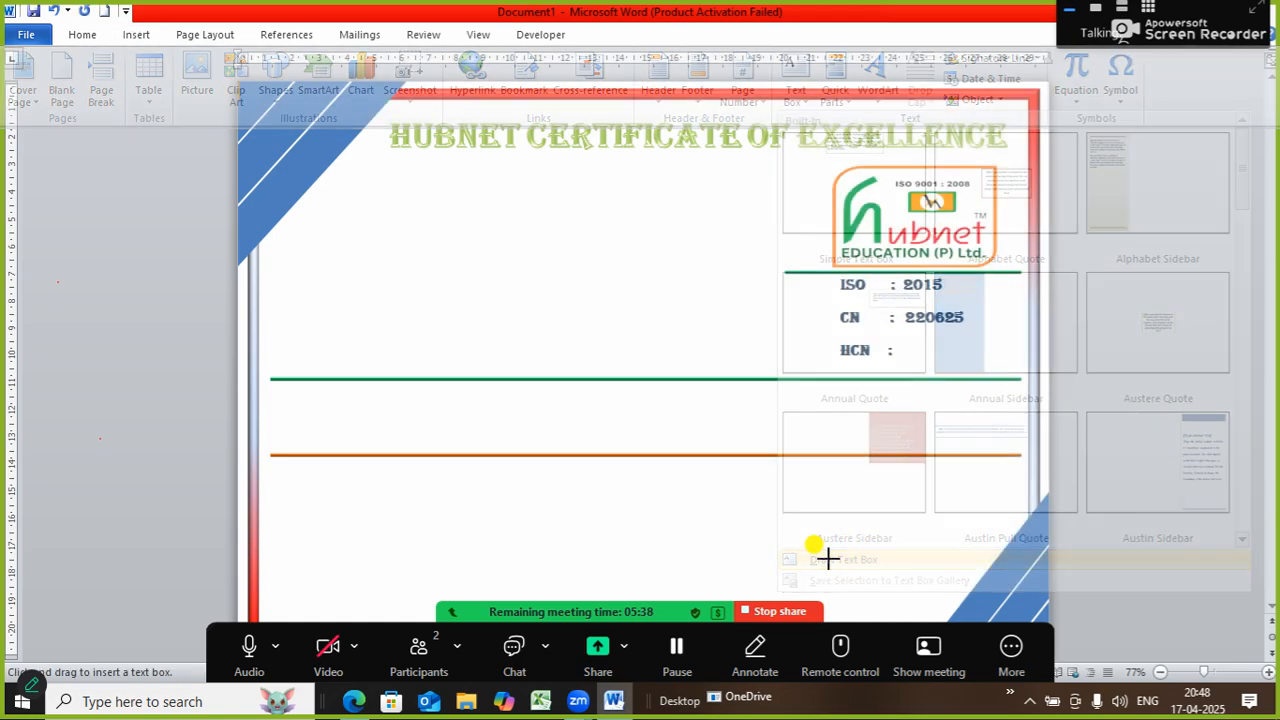
{"action": "left_click", "coordinate": [445, 617]}
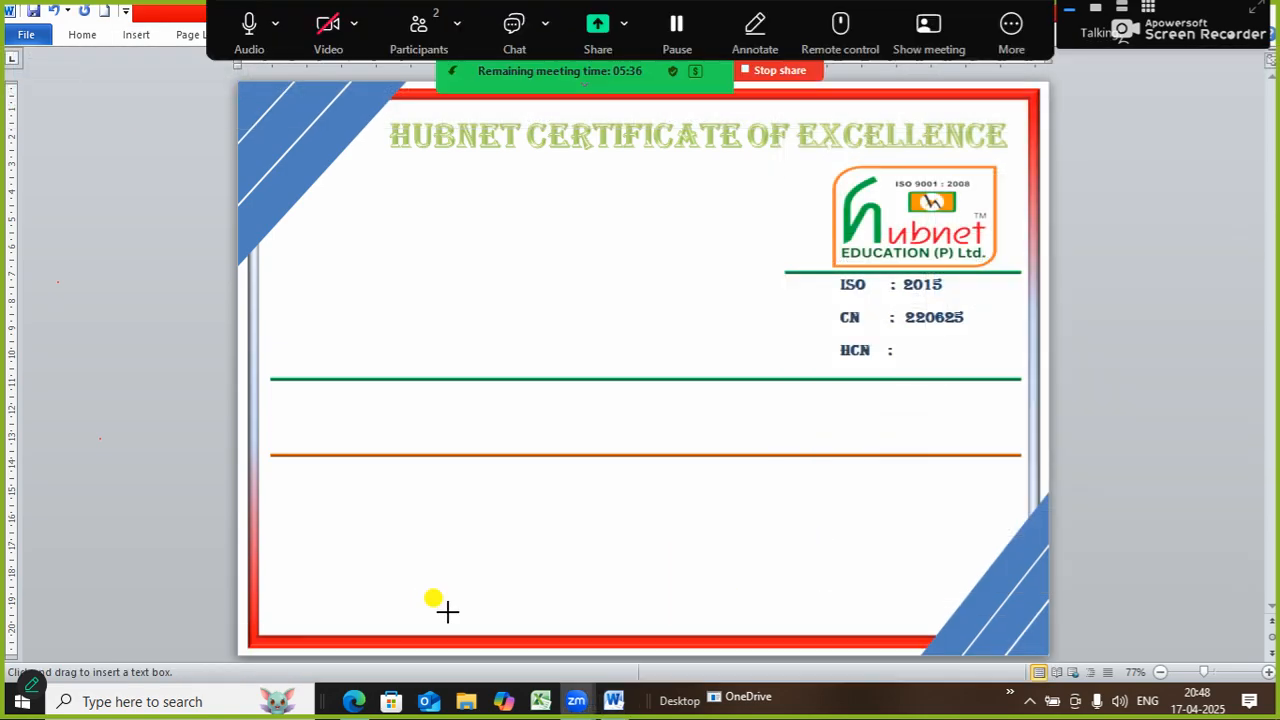
{"action": "left_click", "coordinate": [452, 71]}
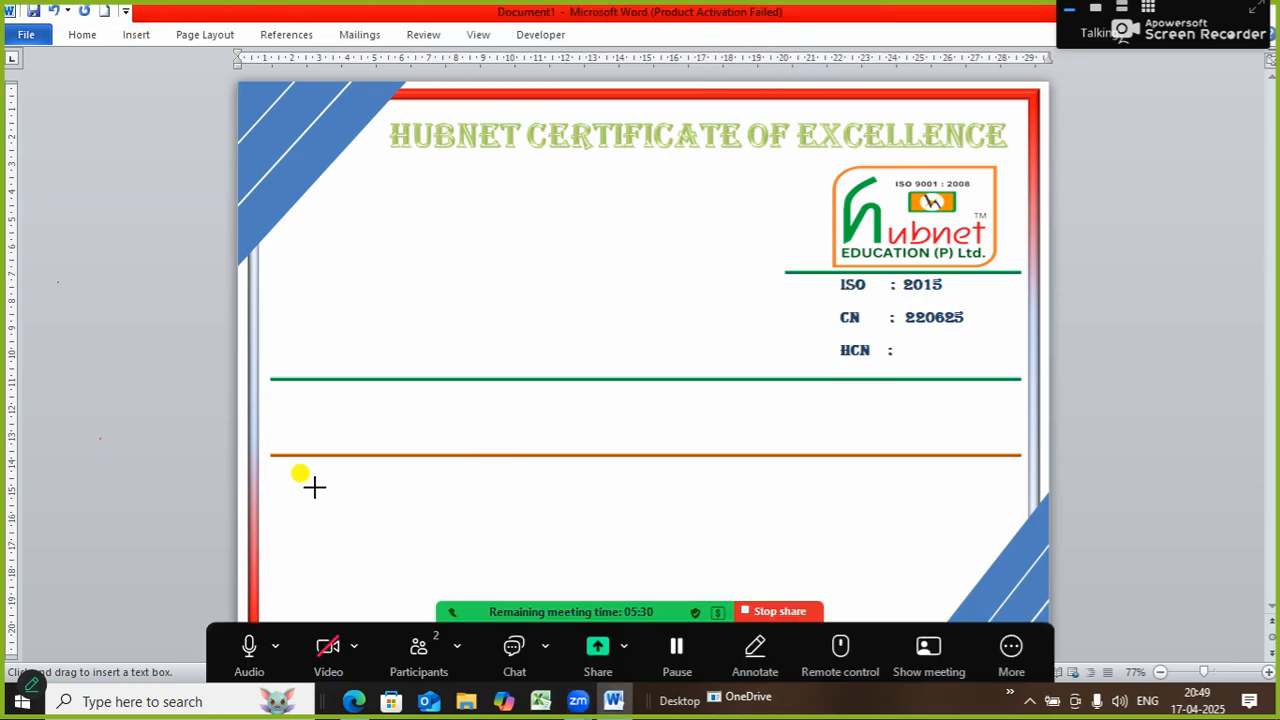
{"action": "mouse_move", "coordinate": [298, 474]}
{"action": "left_mouse_down"}
{"action": "mouse_move", "coordinate": [494, 571]}
{"action": "mouse_move", "coordinate": [974, 573]}
{"action": "left_mouse_up"}
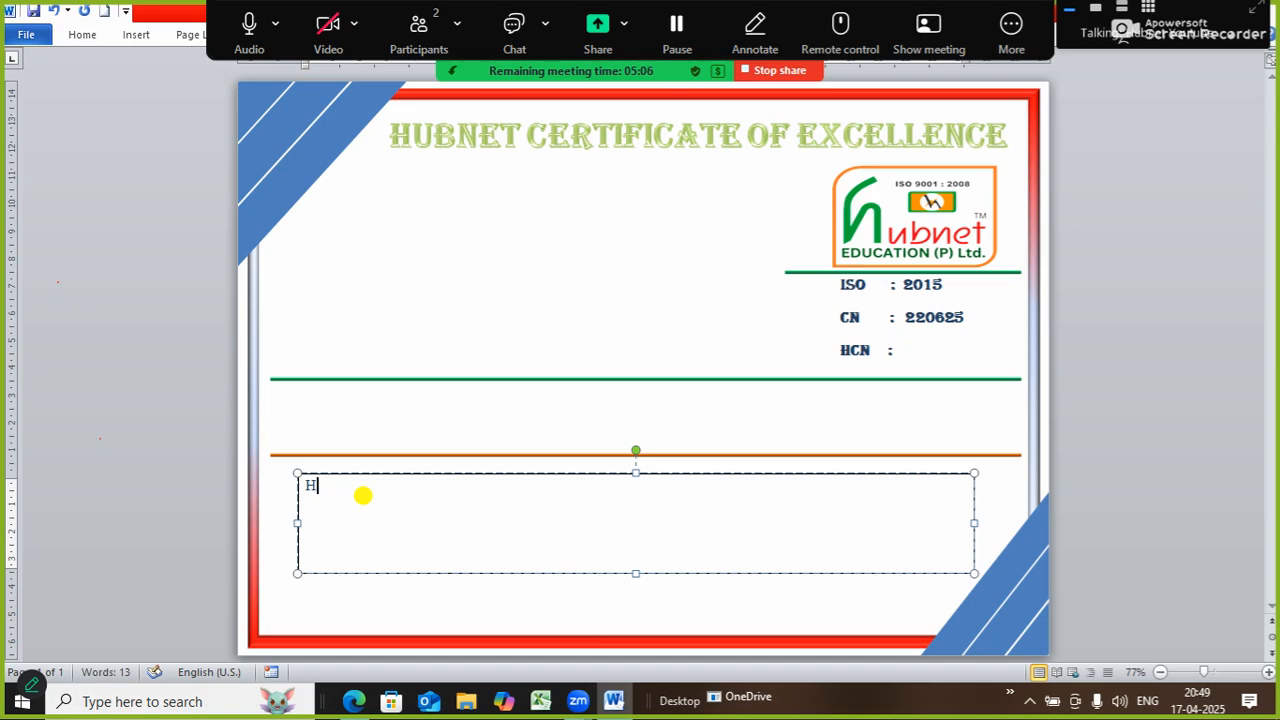
{"action": "type", "text": "as"}
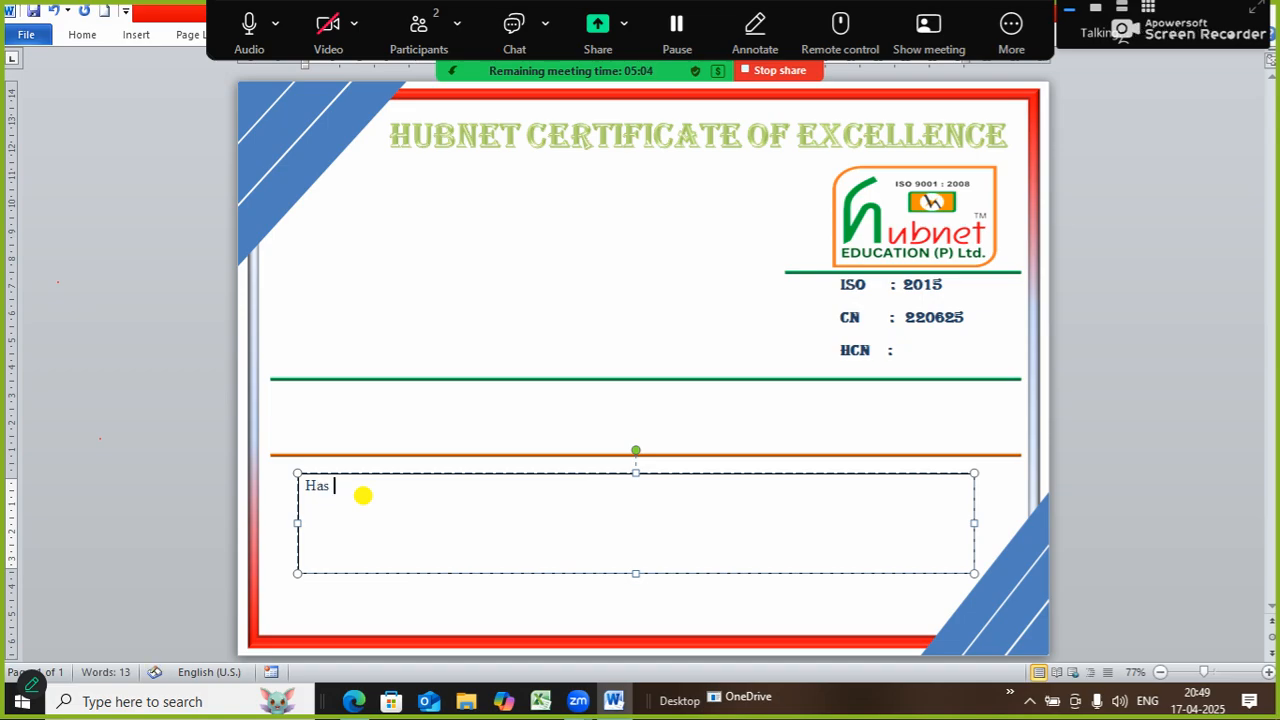
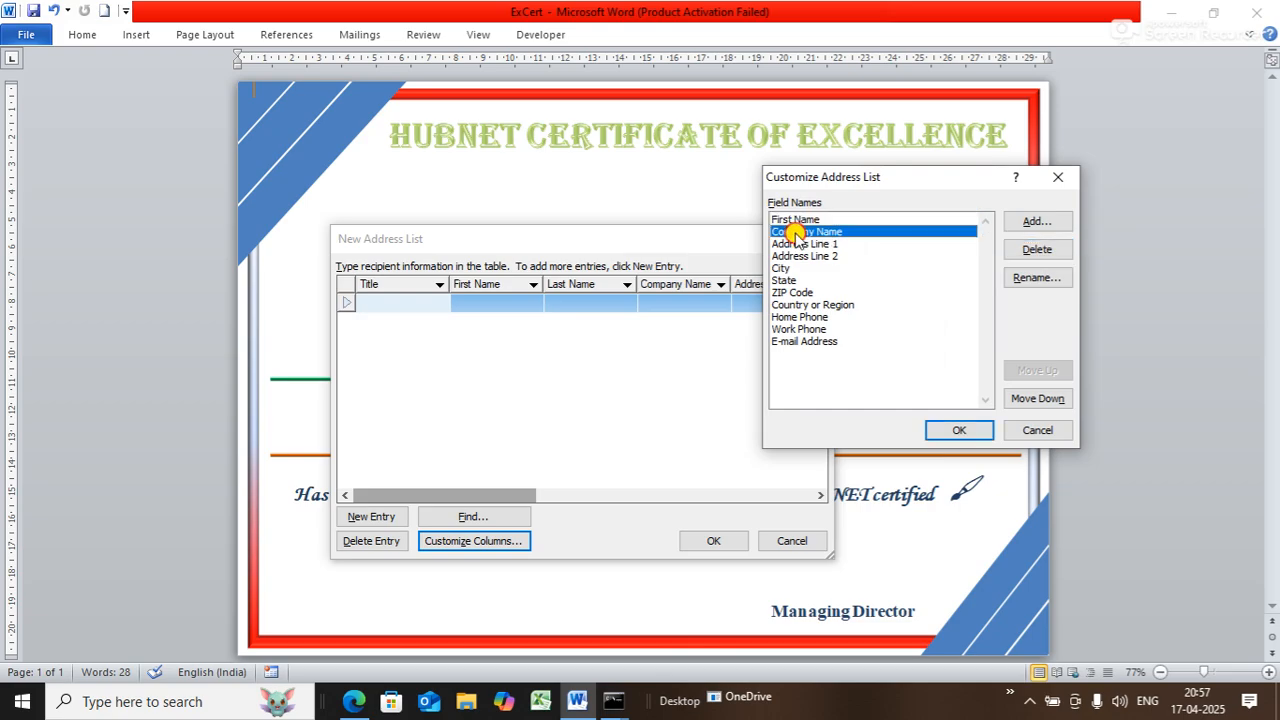
Step: Delete the Company Name, Address Line 1, Address Line 2, City and State fields
{"action": "left_click", "coordinate": [1032, 249]}
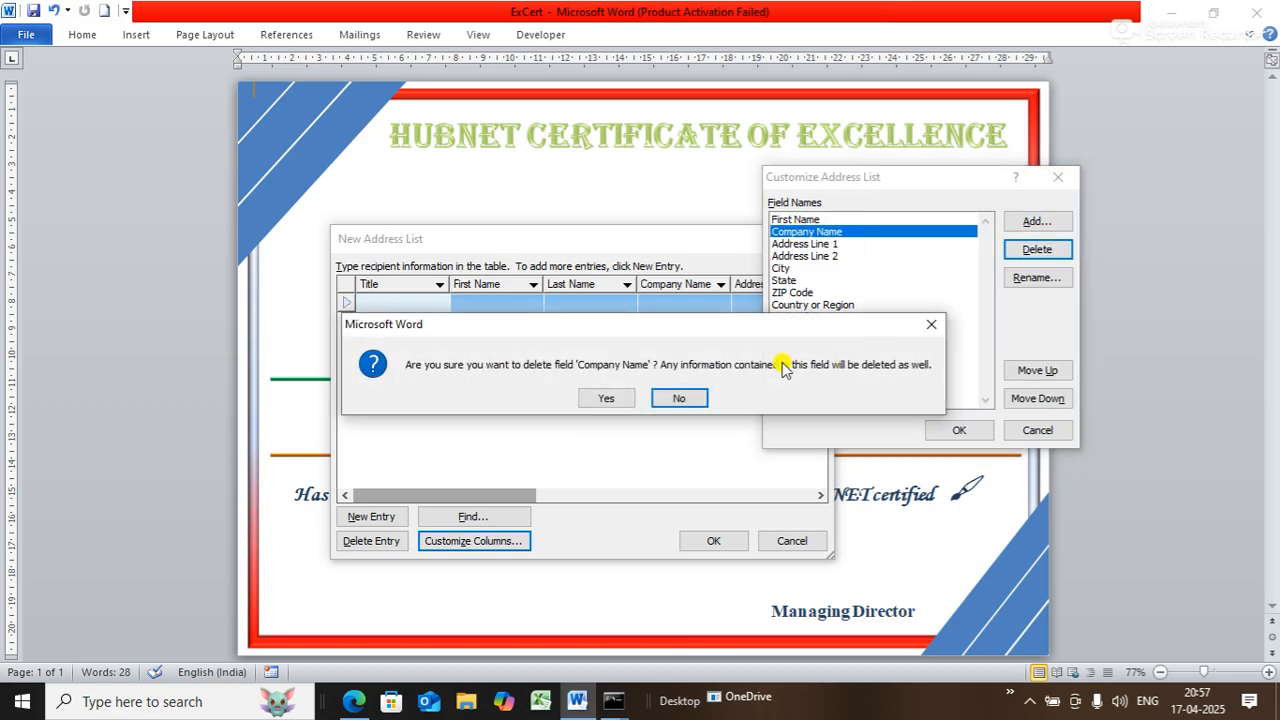
{"action": "left_click", "coordinate": [606, 398]}
{"action": "left_click", "coordinate": [818, 234]}
{"action": "left_click", "coordinate": [1040, 250]}
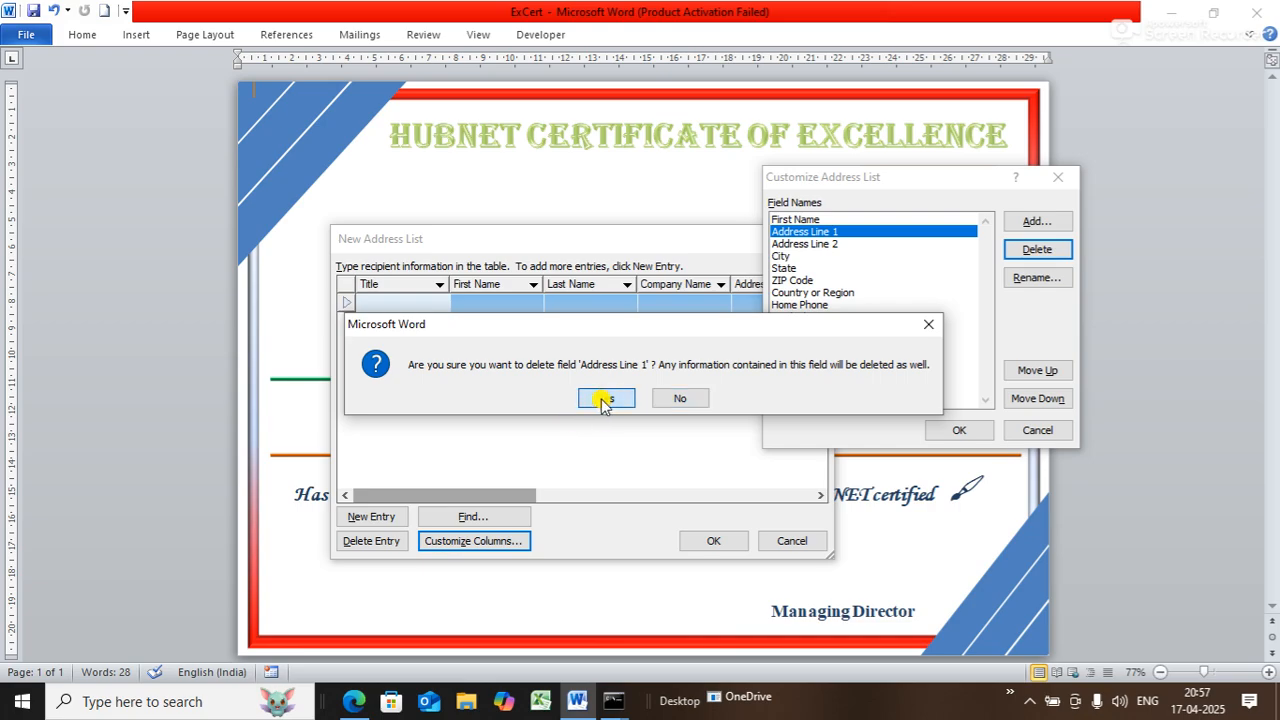
{"action": "left_click", "coordinate": [600, 399]}
{"action": "left_click", "coordinate": [818, 232]}
{"action": "left_click", "coordinate": [1040, 249]}
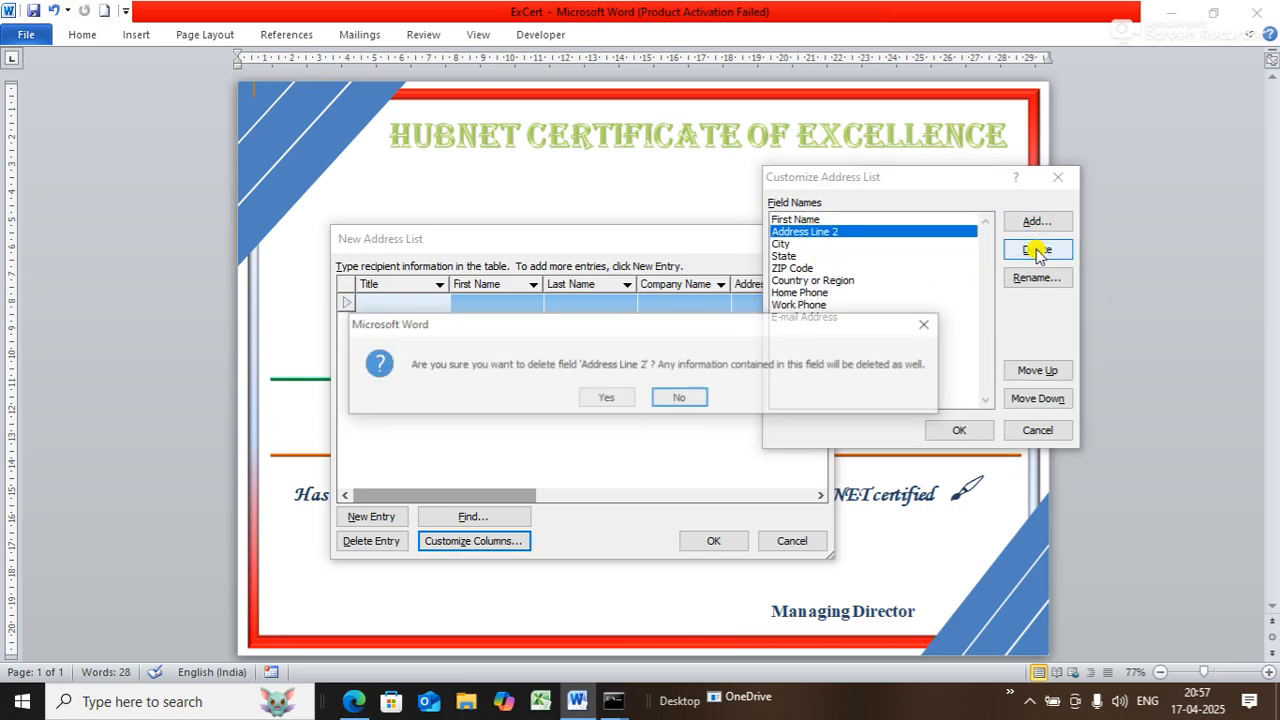
{"action": "left_click", "coordinate": [598, 398]}
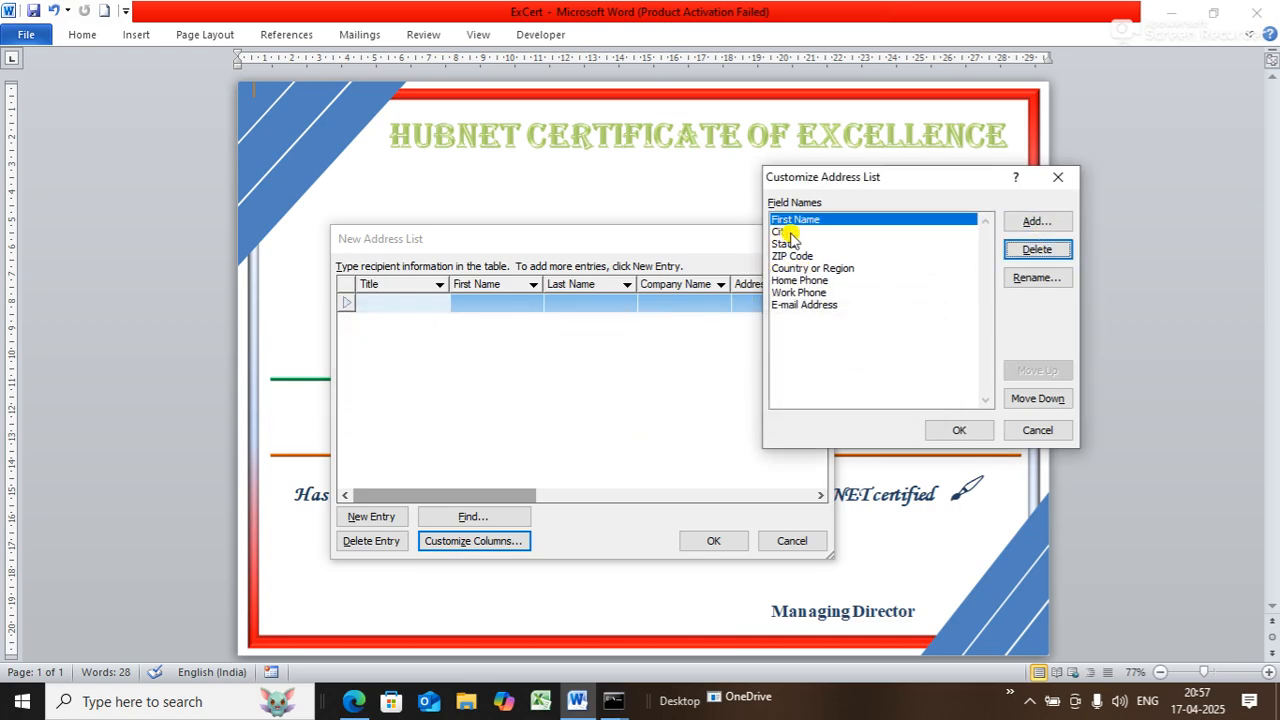
{"action": "left_click", "coordinate": [780, 232]}
{"action": "left_click", "coordinate": [1024, 252]}
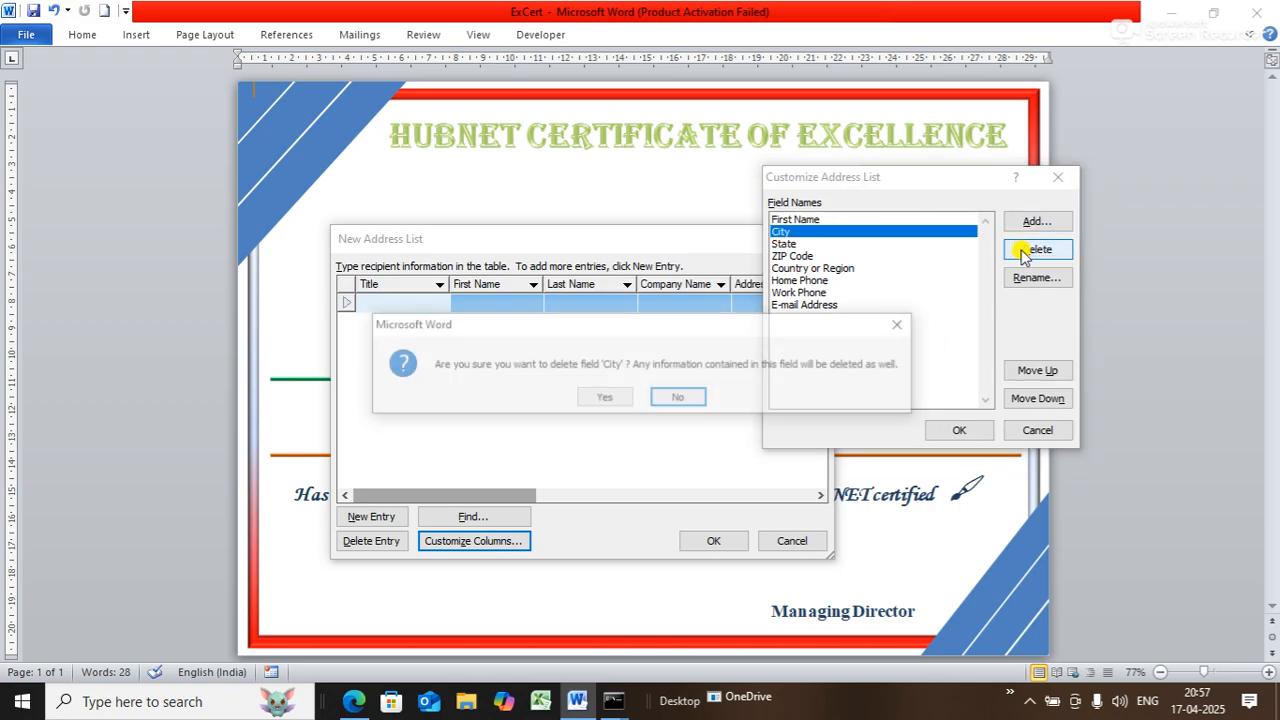
{"action": "left_click", "coordinate": [605, 397]}
{"action": "left_click", "coordinate": [783, 232]}
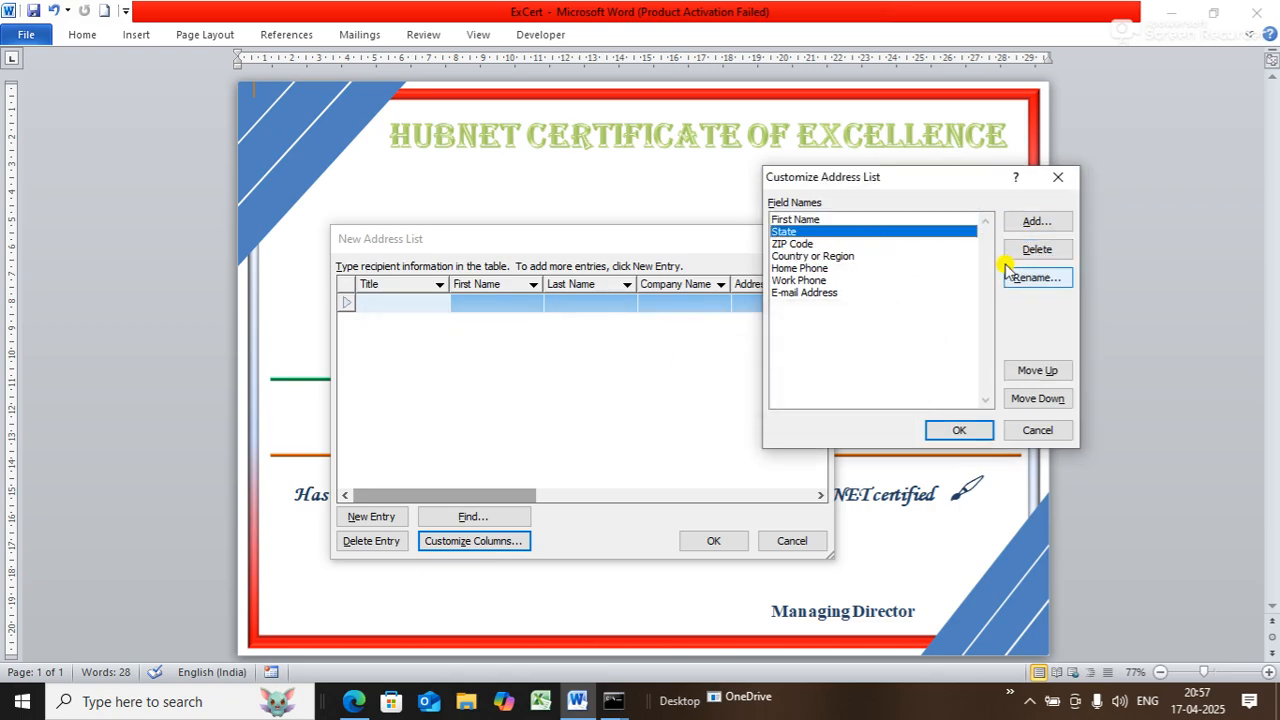
{"action": "left_click", "coordinate": [1035, 250]}
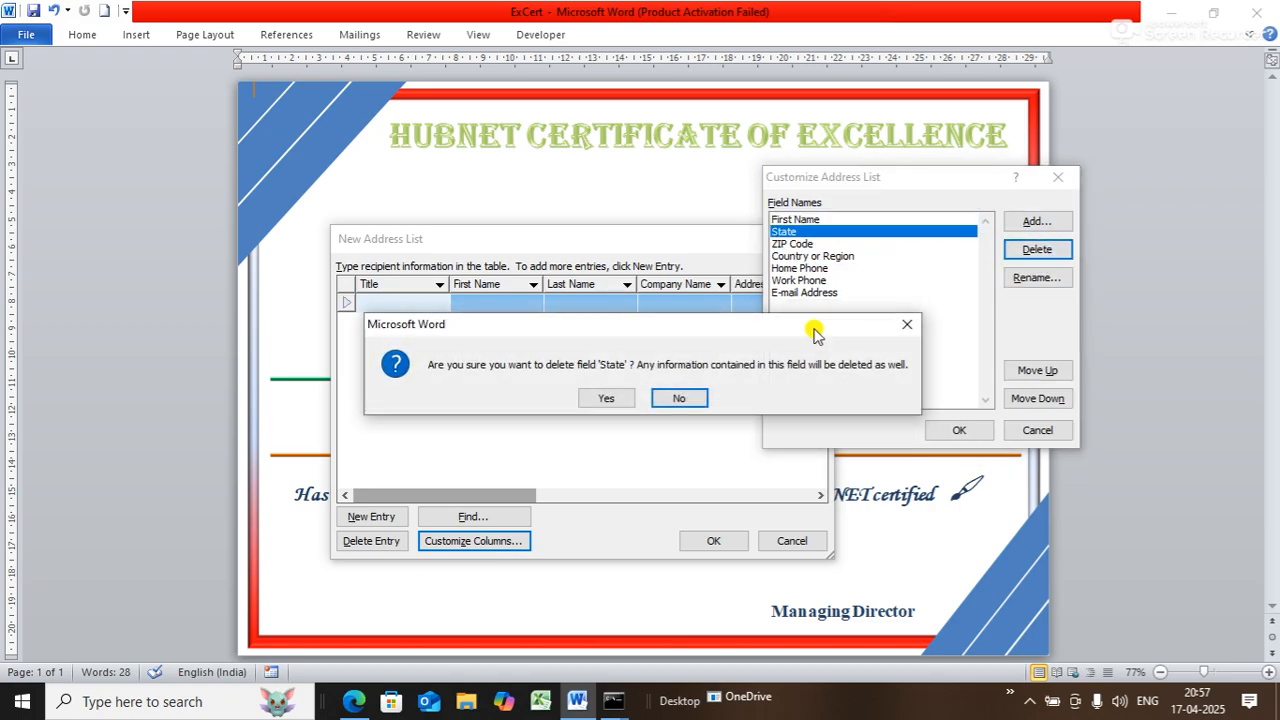
{"action": "left_click", "coordinate": [590, 398]}
Step: Delete the ZIP Code, Country or Region, Home Phone, Work Phone and E-mail Address fields
{"action": "left_click", "coordinate": [800, 232]}
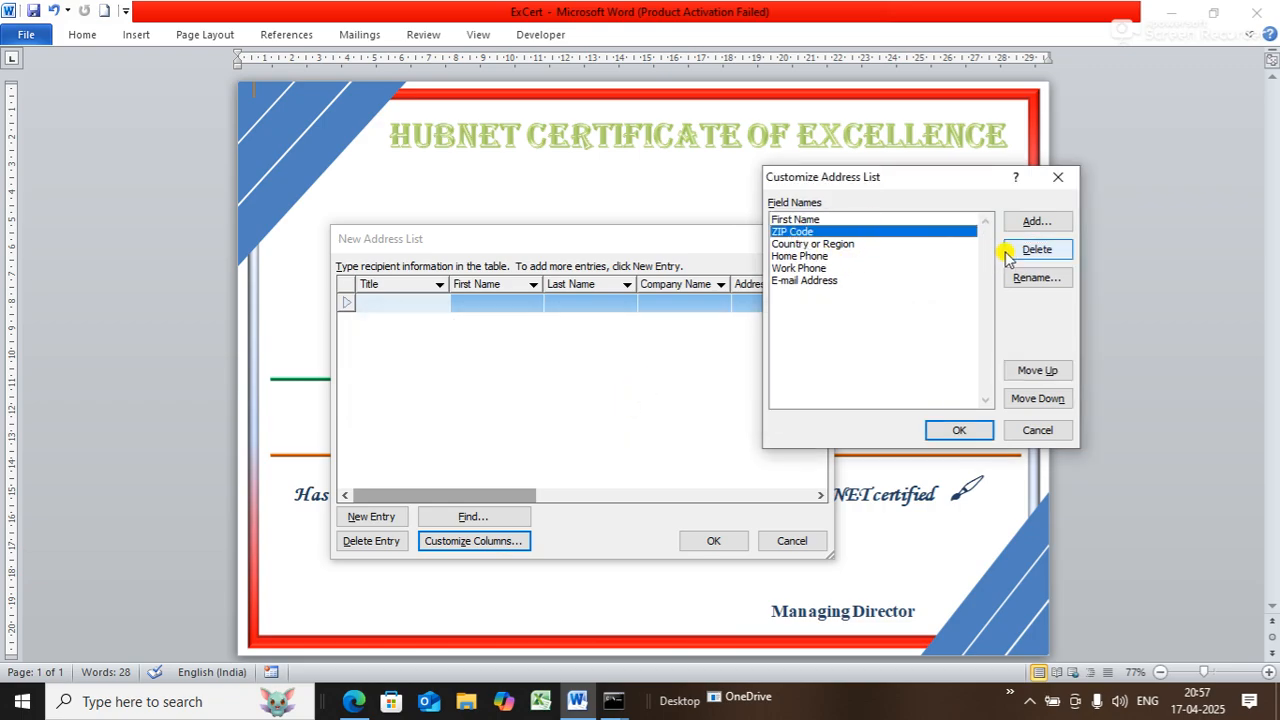
{"action": "left_click", "coordinate": [1035, 250]}
{"action": "left_click", "coordinate": [607, 398]}
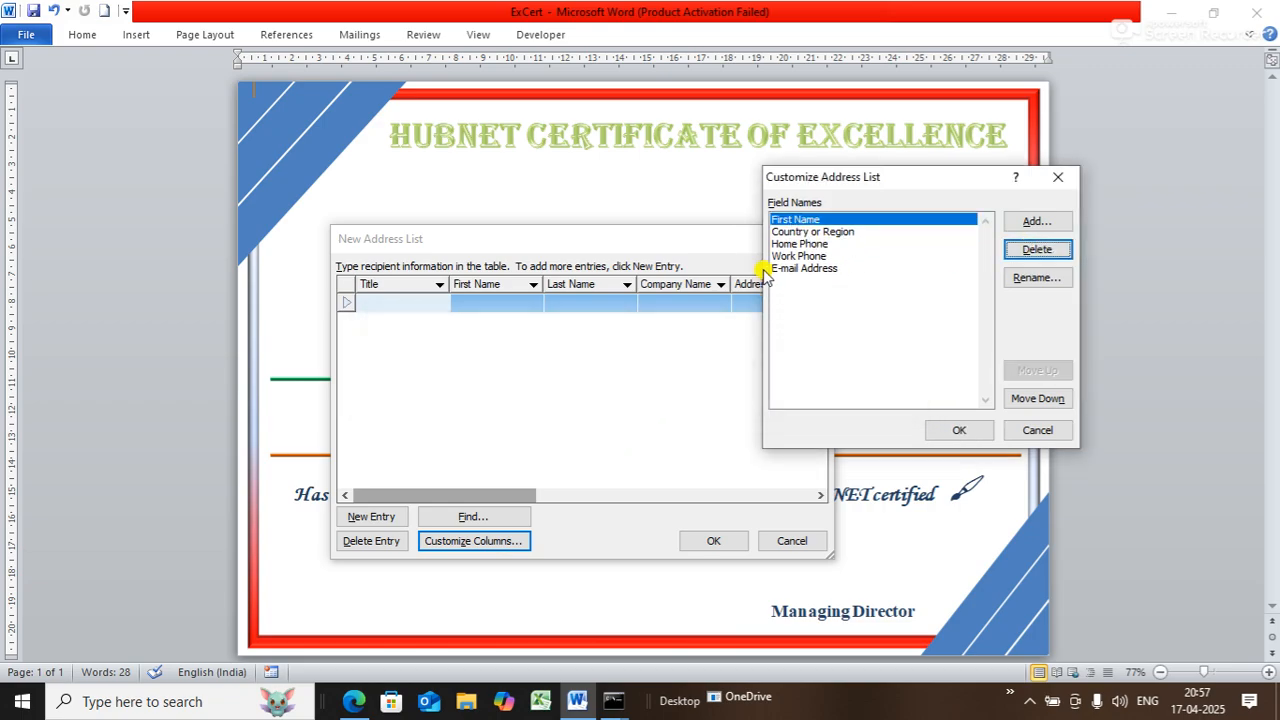
{"action": "left_click", "coordinate": [806, 232]}
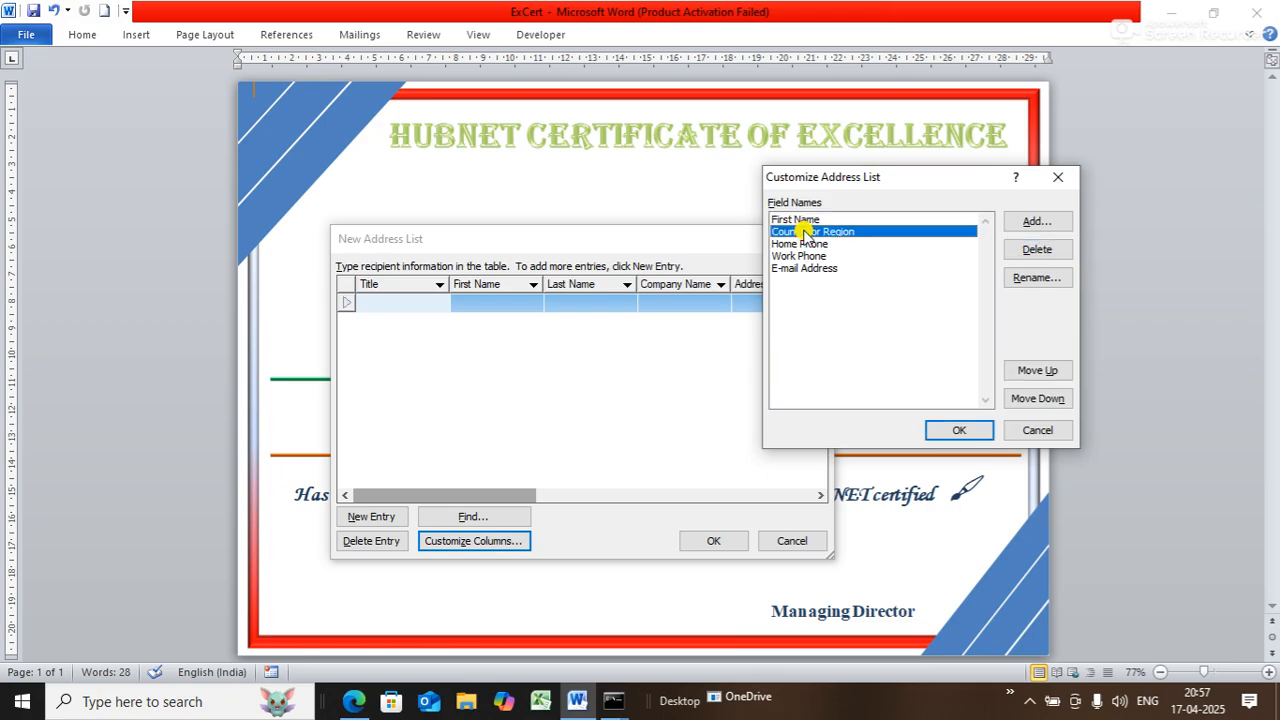
{"action": "left_click", "coordinate": [1040, 255]}
{"action": "left_click", "coordinate": [612, 400]}
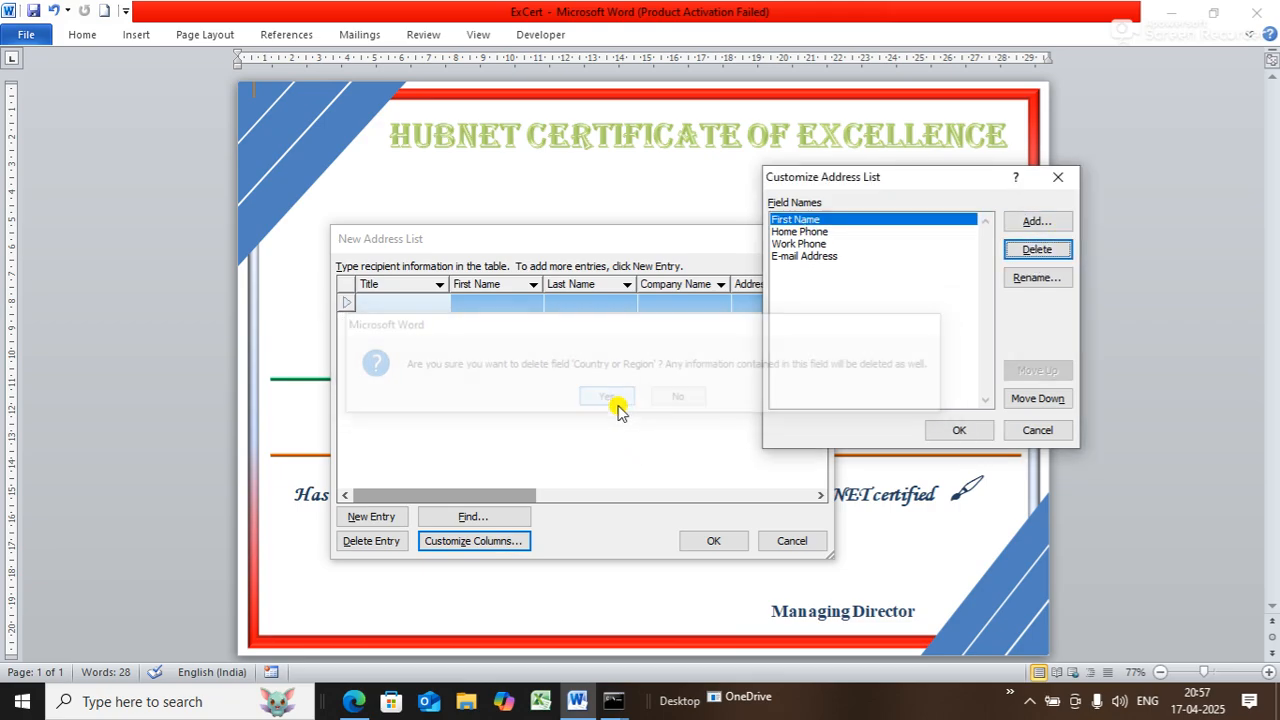
{"action": "left_click", "coordinate": [808, 232]}
{"action": "left_click", "coordinate": [1020, 252]}
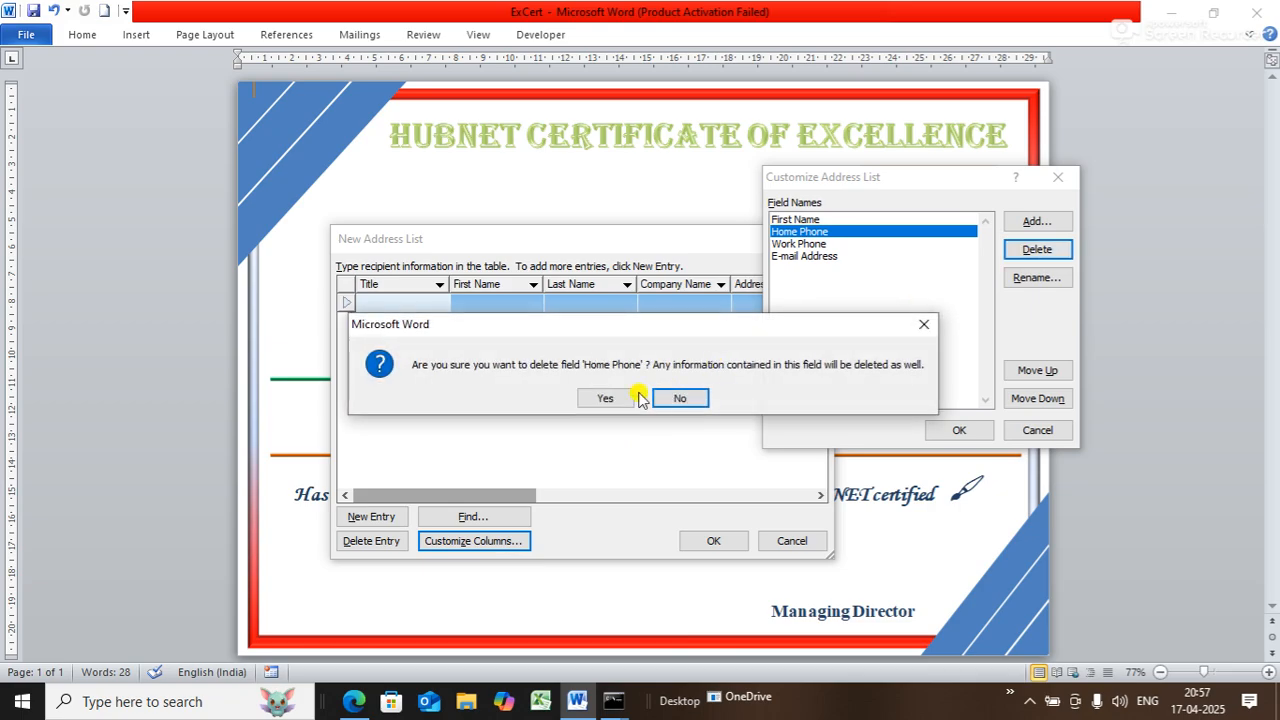
{"action": "left_click", "coordinate": [604, 398]}
{"action": "left_click", "coordinate": [788, 234]}
{"action": "left_click", "coordinate": [1040, 251]}
{"action": "left_click", "coordinate": [621, 395]}
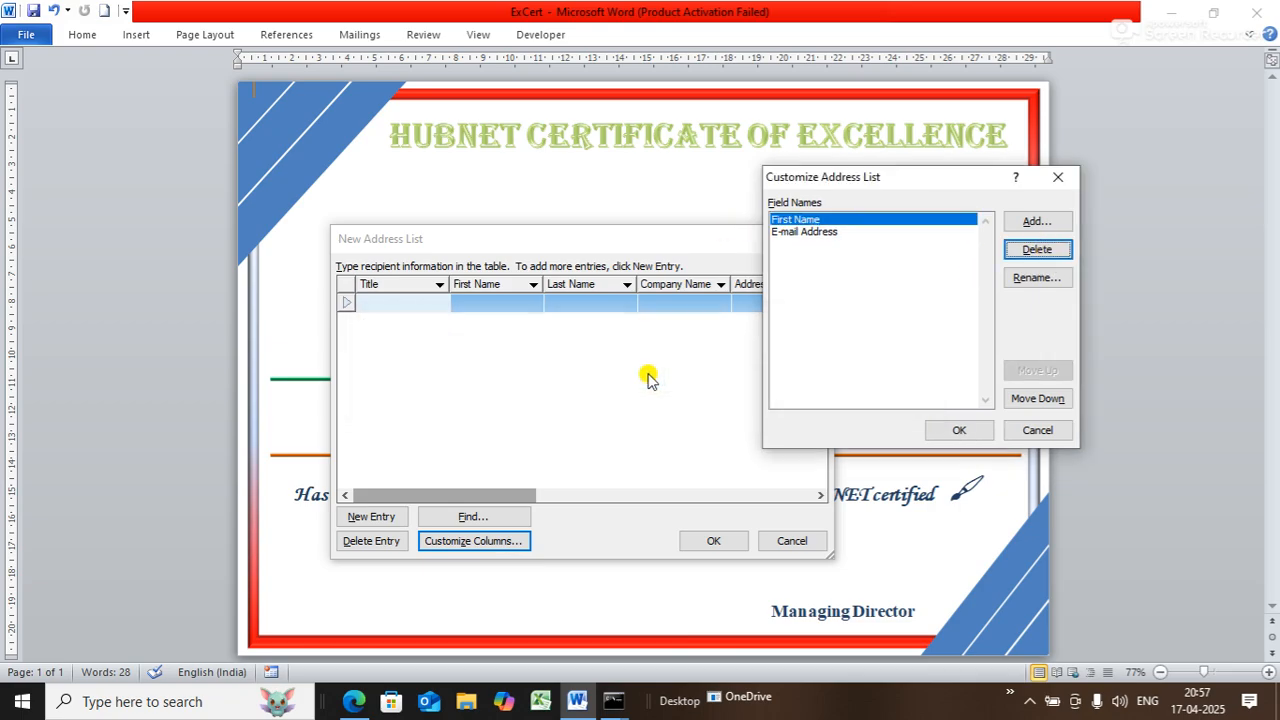
{"action": "left_click", "coordinate": [806, 234]}
{"action": "left_click", "coordinate": [1040, 251]}
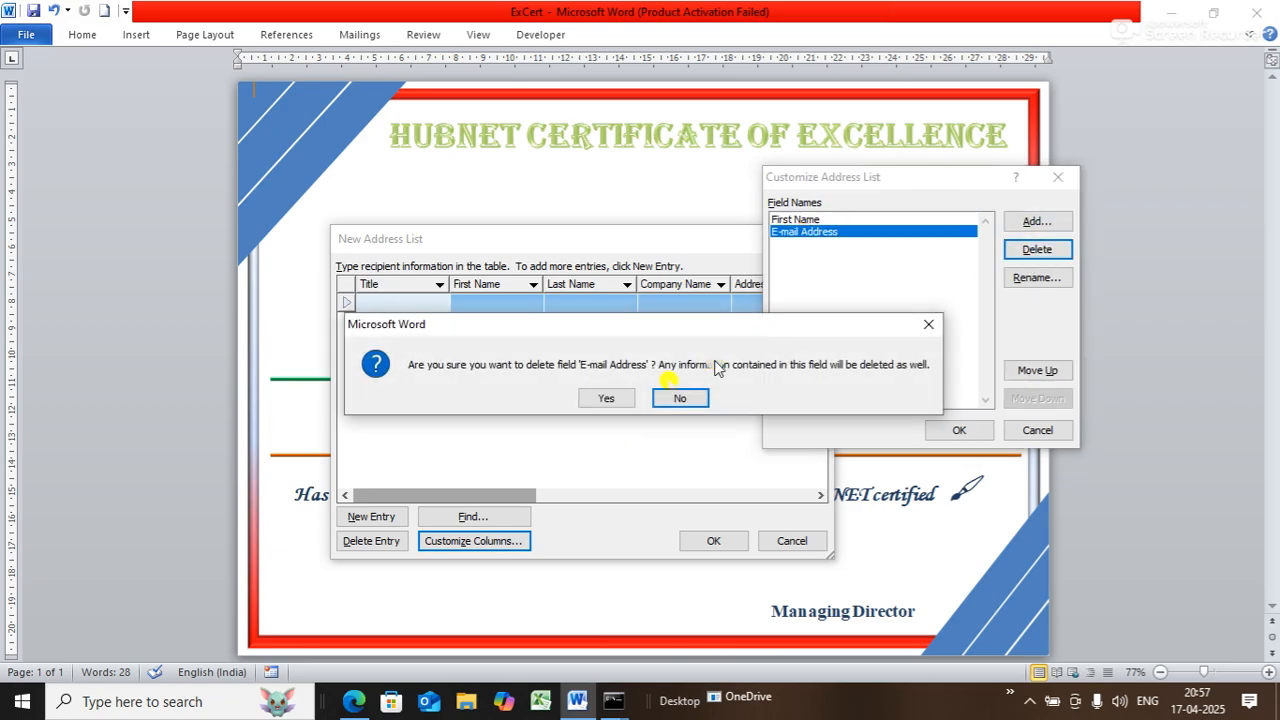
{"action": "left_click", "coordinate": [621, 396]}
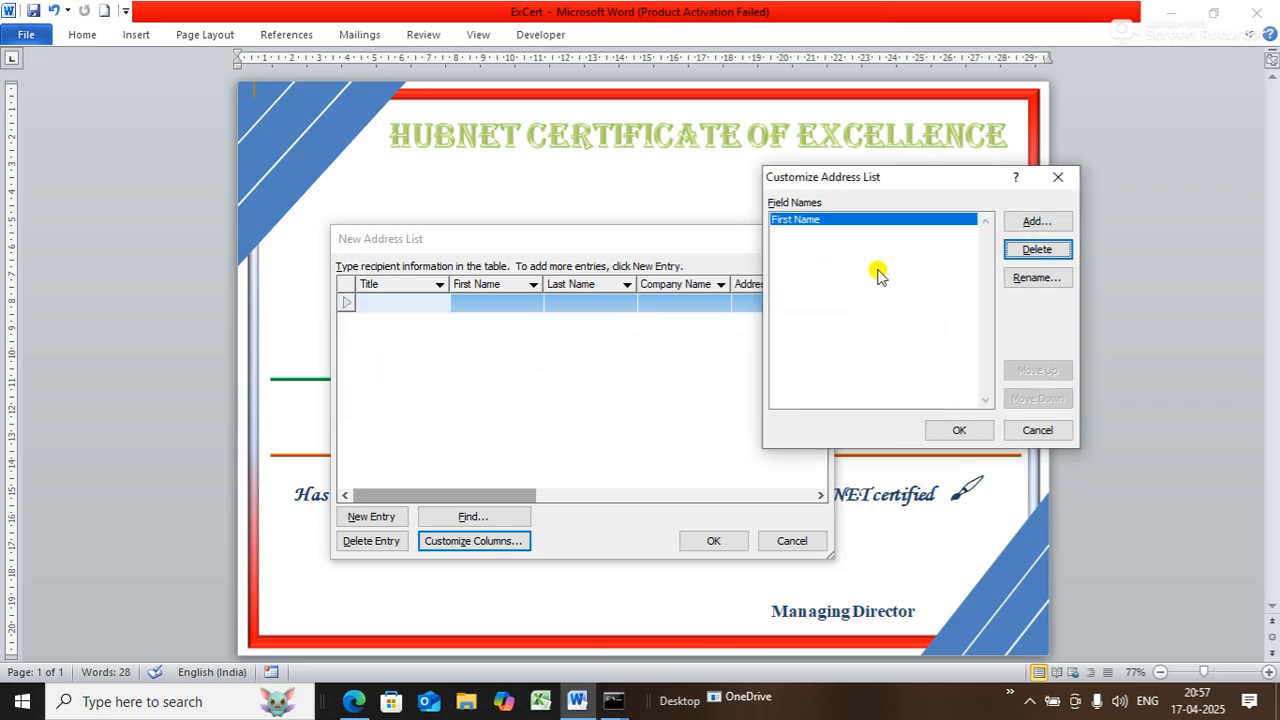
{"action": "left_click", "coordinate": [1033, 278]}
Step: Rename First Name to Name and add Course and Grade fields
{"action": "type", "text": "Name"}
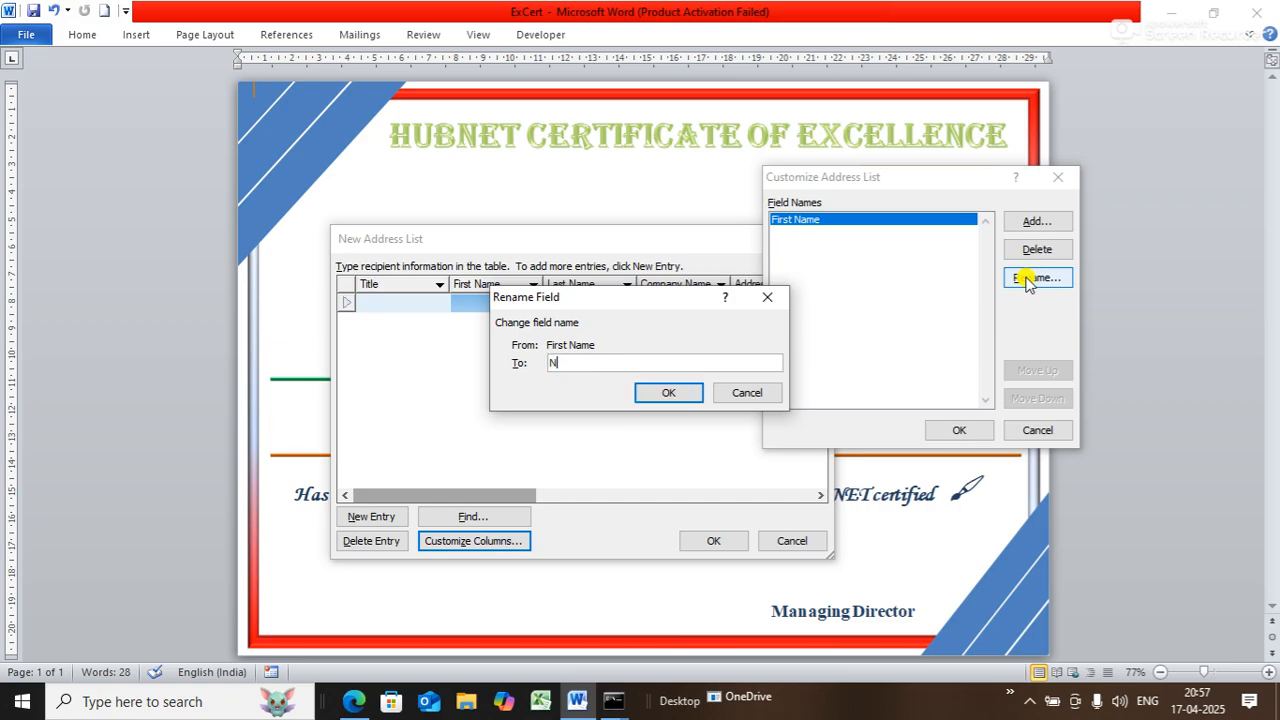
{"action": "left_click", "coordinate": [656, 398]}
{"action": "left_click", "coordinate": [1035, 218]}
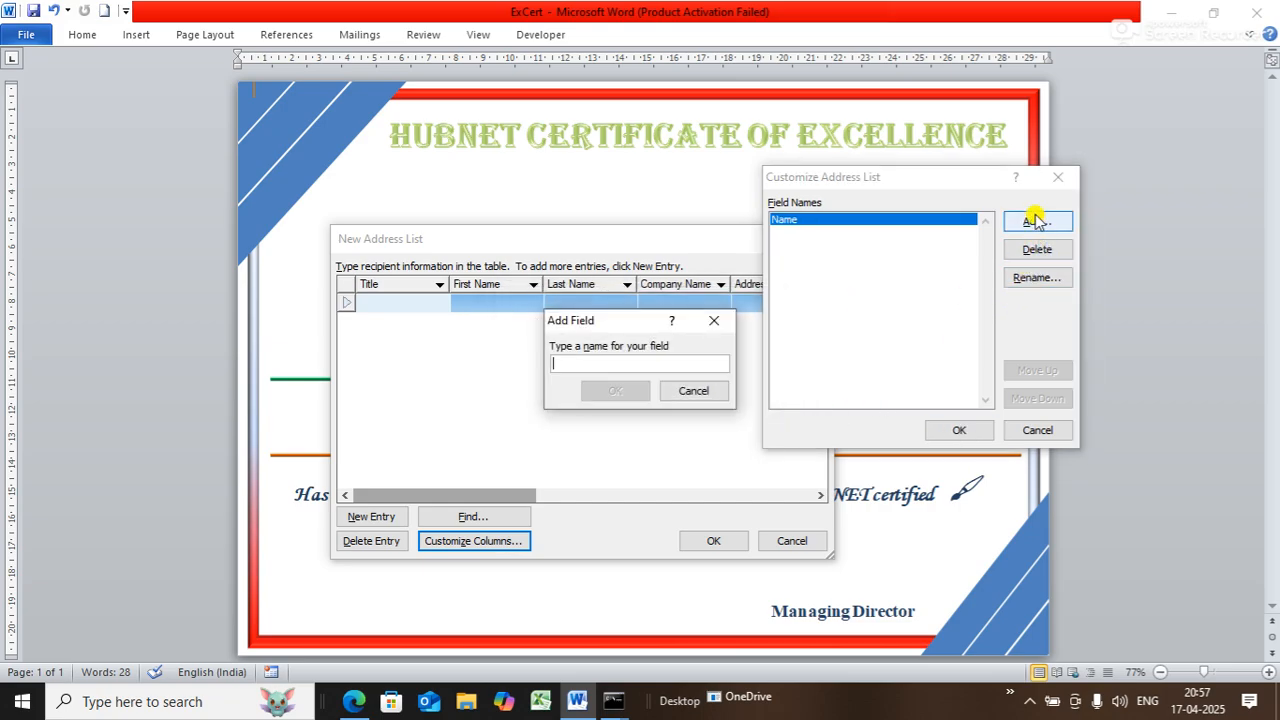
{"action": "type", "text": "Course"}
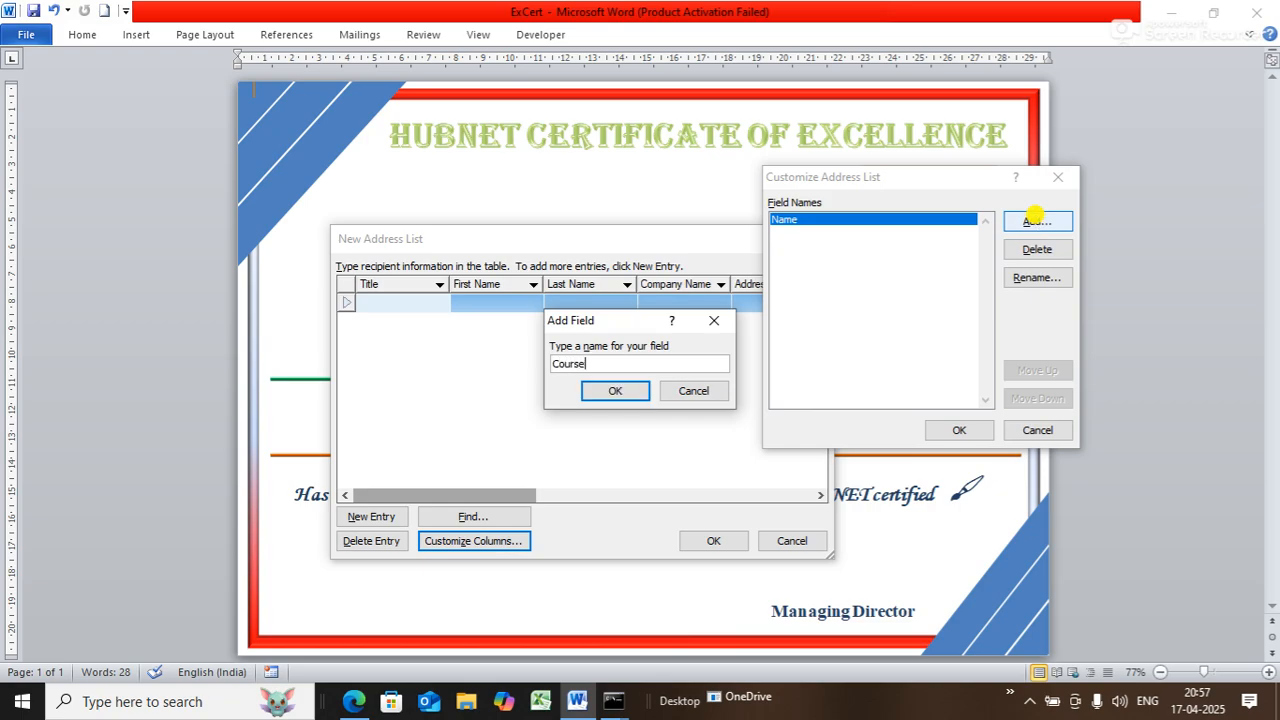
{"action": "left_click", "coordinate": [614, 391]}
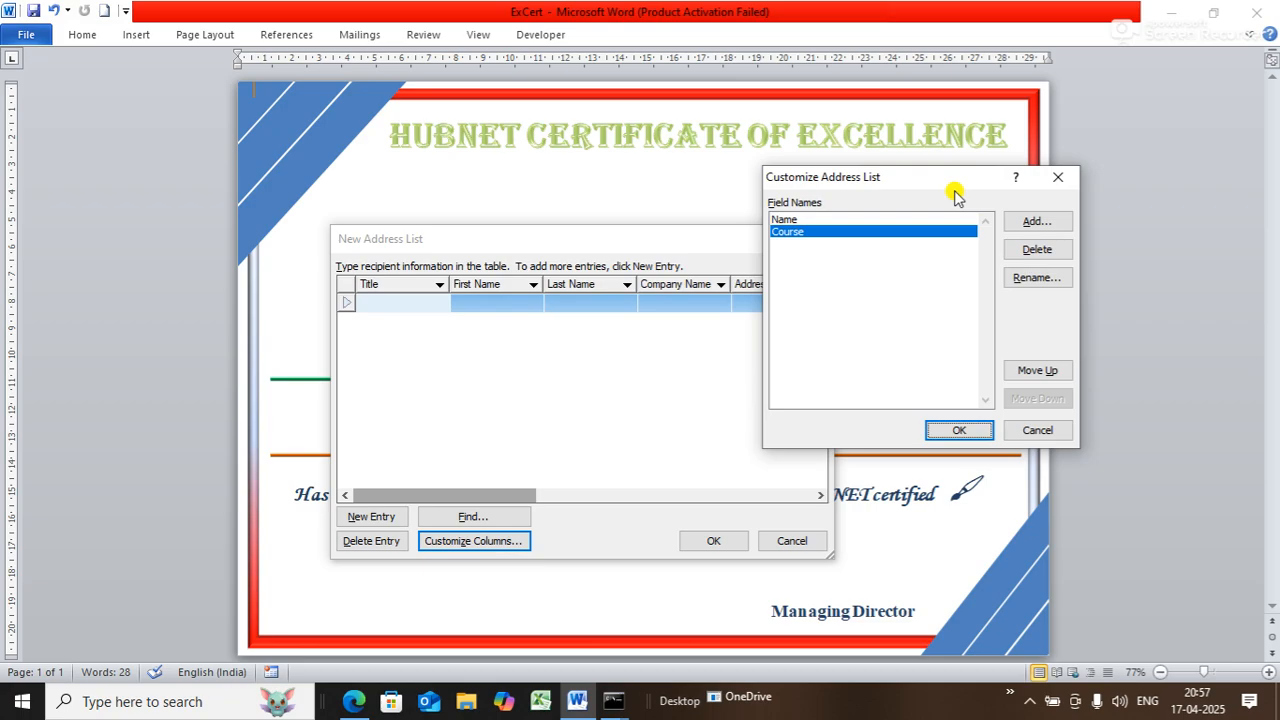
{"action": "left_click", "coordinate": [1030, 224]}
{"action": "type", "text": "Grade"}
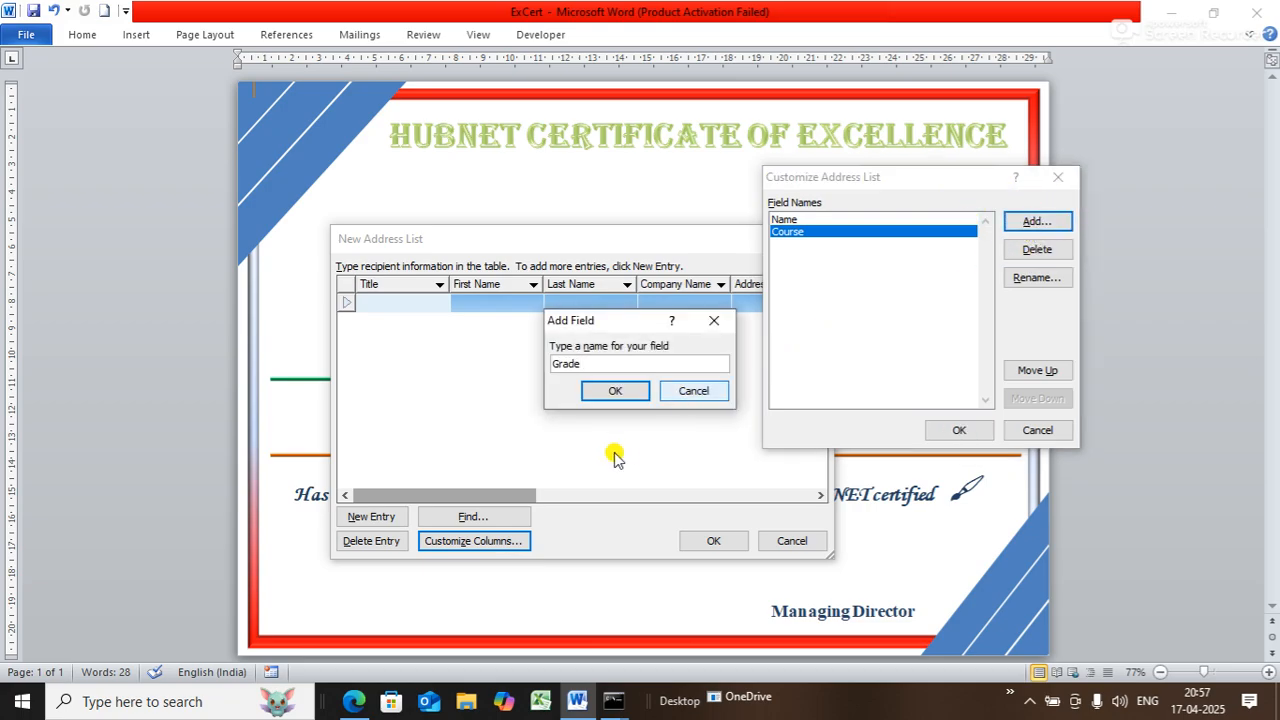
{"action": "left_click", "coordinate": [614, 391]}
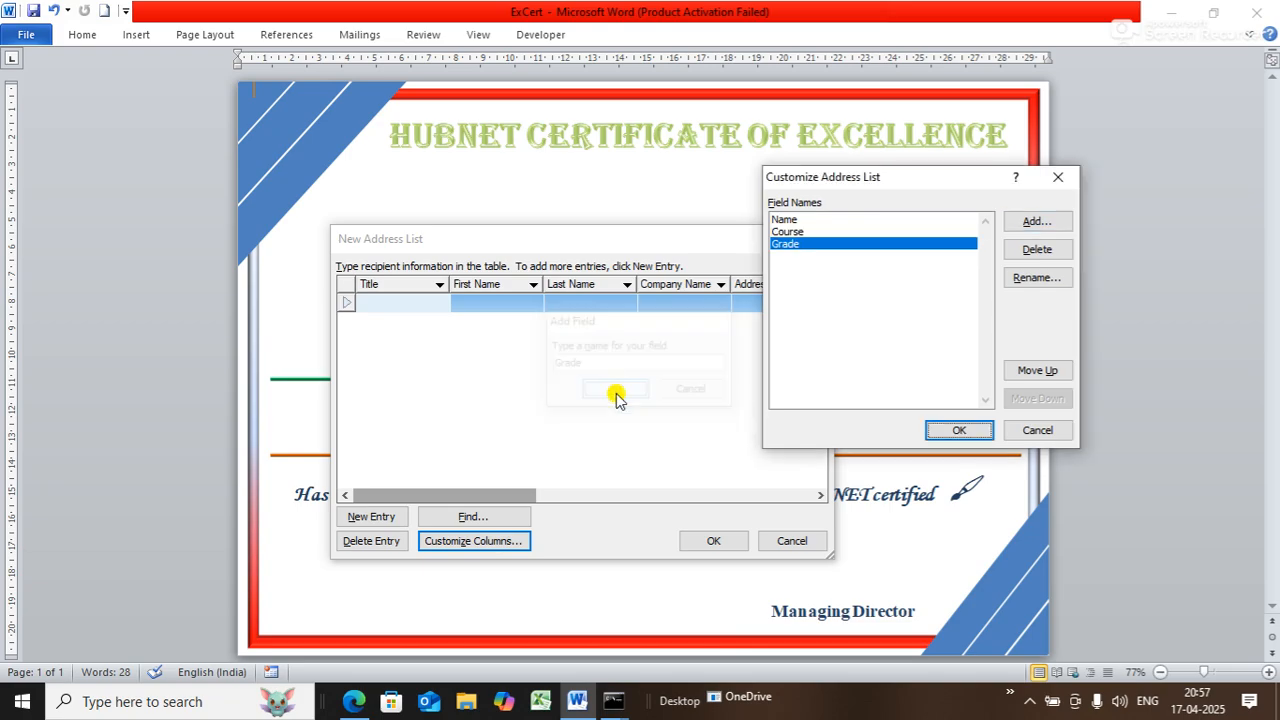
Step: Add Session and HCN fields and apply the customized field list
{"action": "left_click", "coordinate": [1034, 224]}
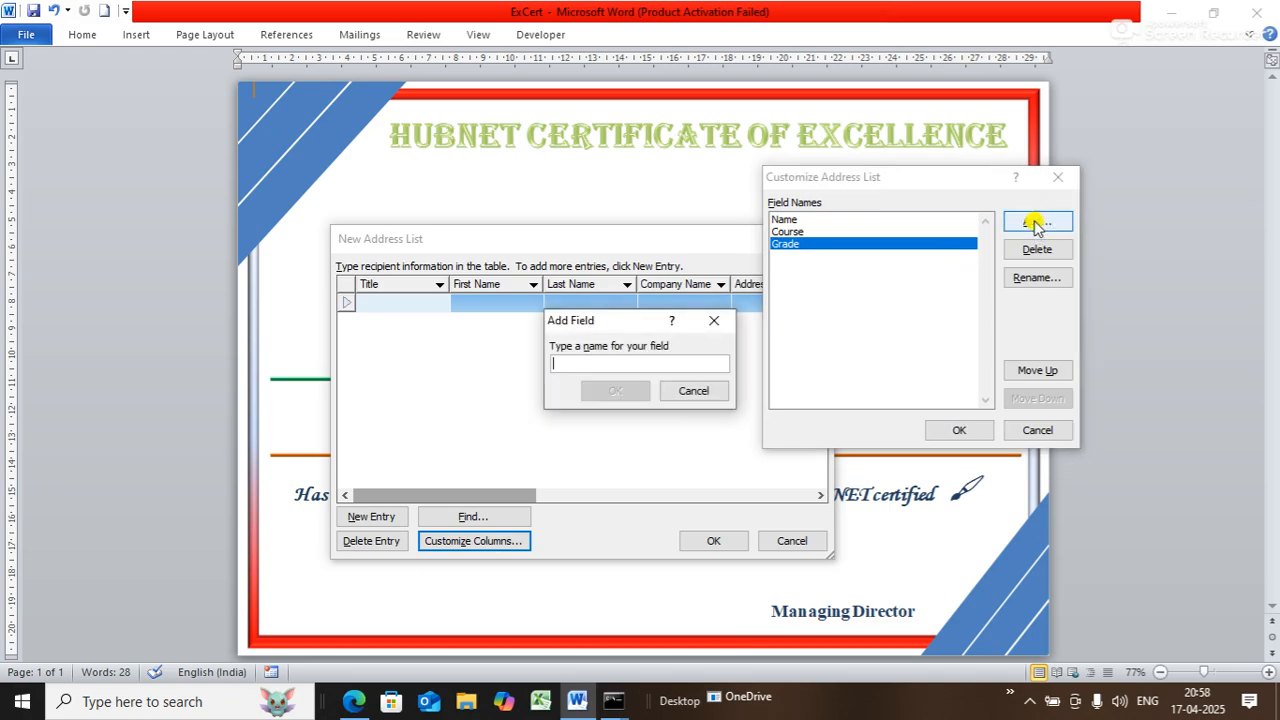
{"action": "type", "text": "Session"}
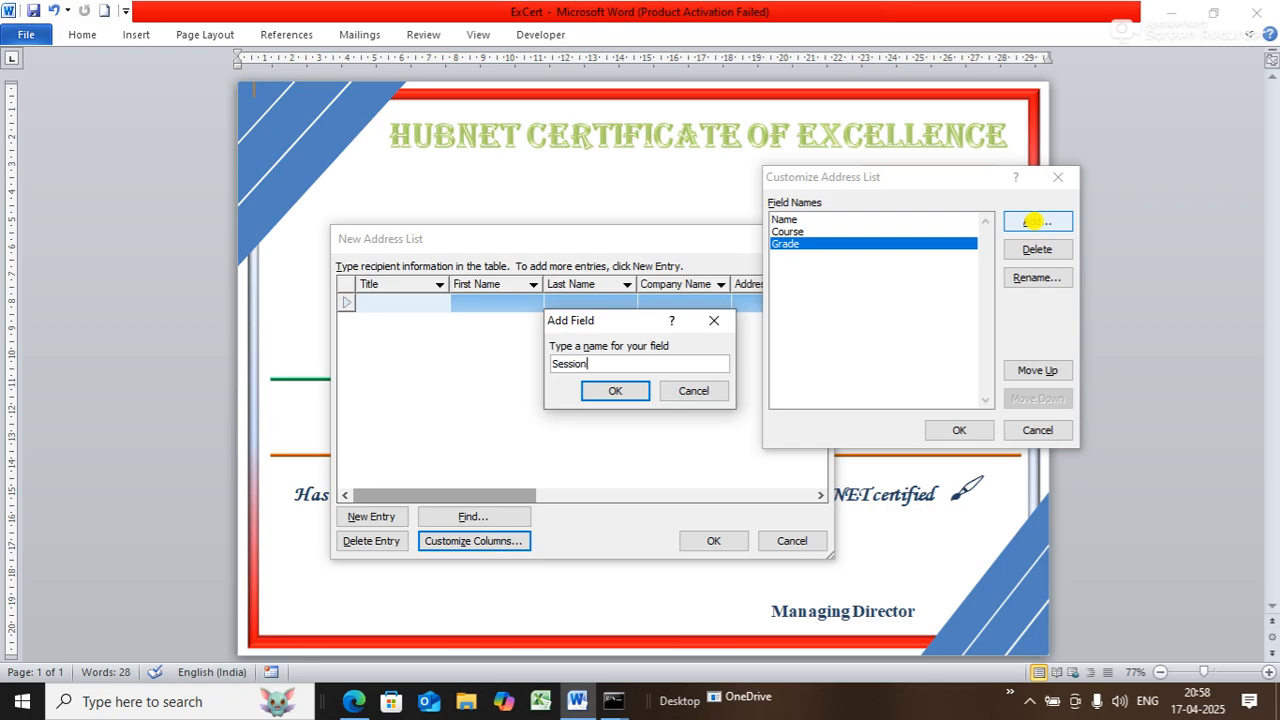
{"action": "left_click", "coordinate": [635, 396]}
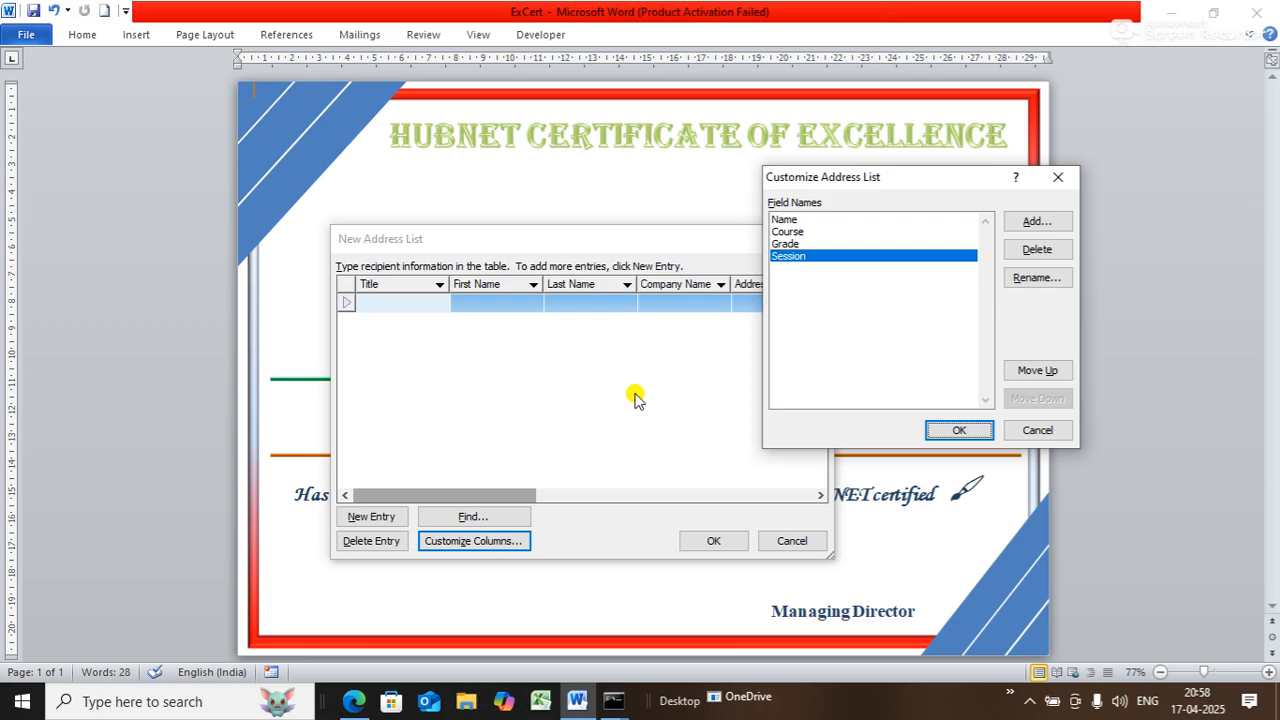
{"action": "left_click", "coordinate": [1038, 221]}
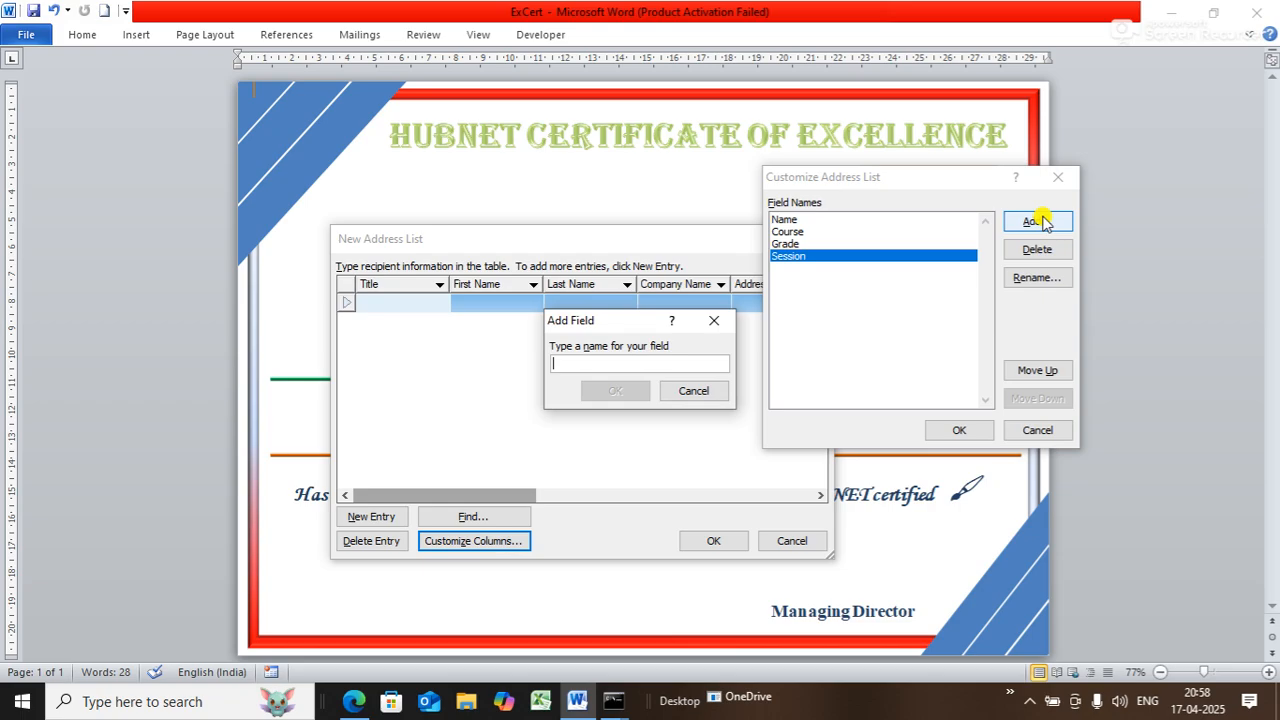
{"action": "type", "text": "h"}
{"action": "key", "text": "BackSpace"}
{"action": "type", "text": "HC"}
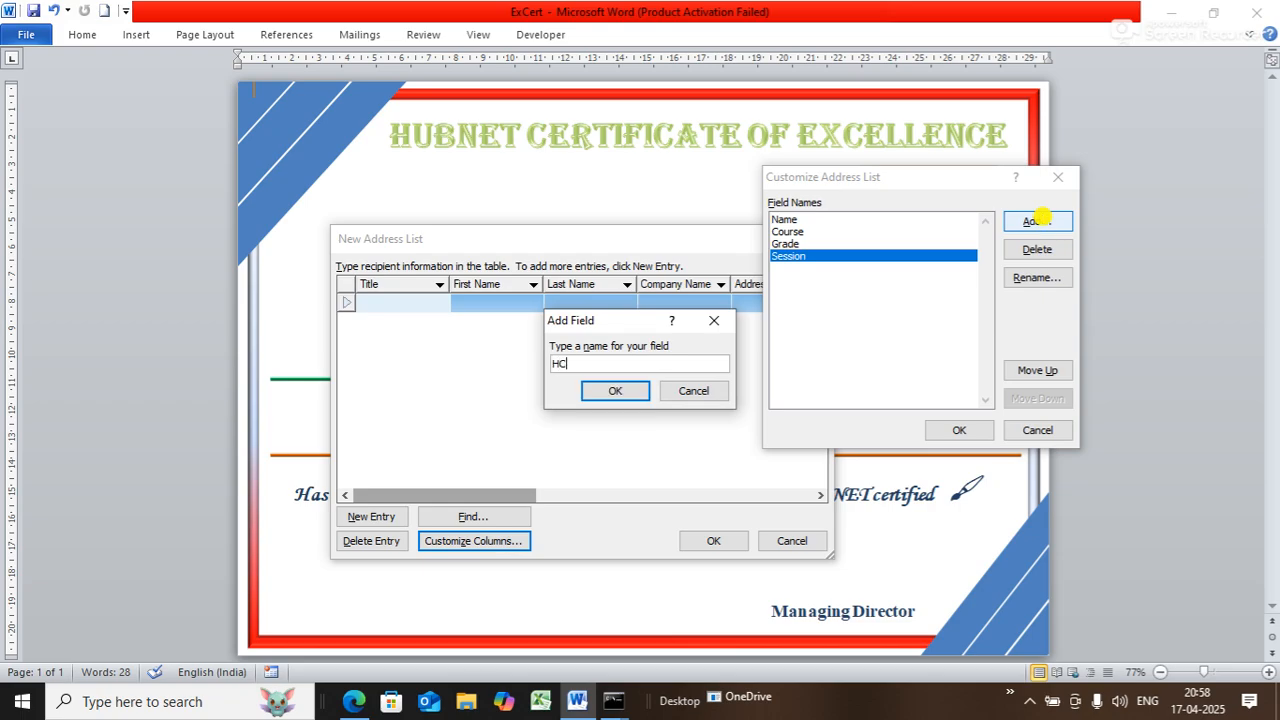
{"action": "type", "text": "N"}
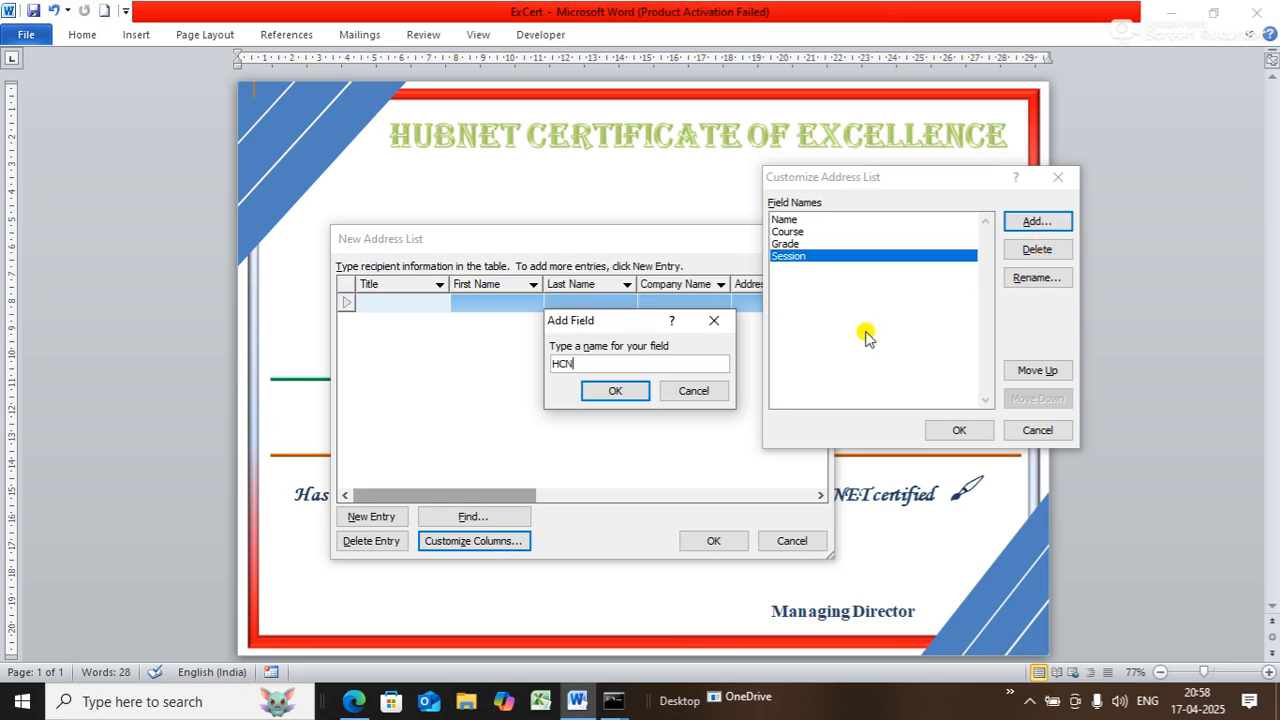
{"action": "left_click", "coordinate": [612, 390]}
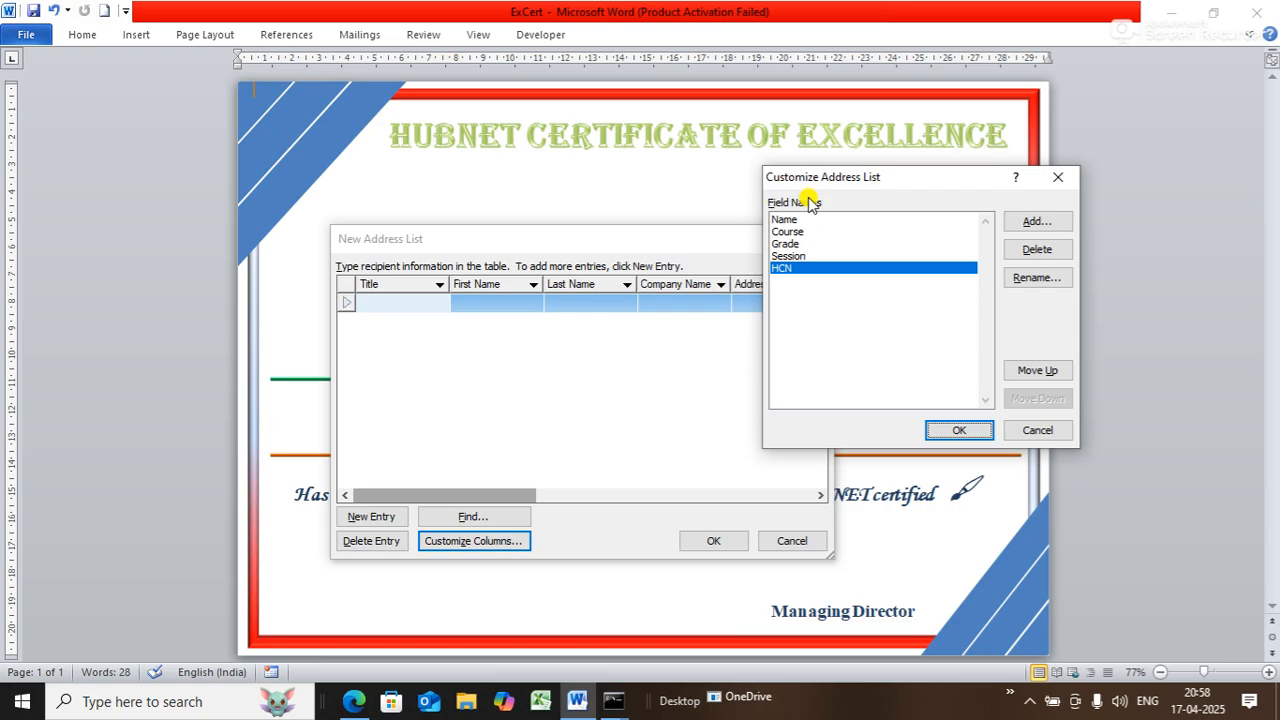
{"action": "left_click", "coordinate": [953, 432]}
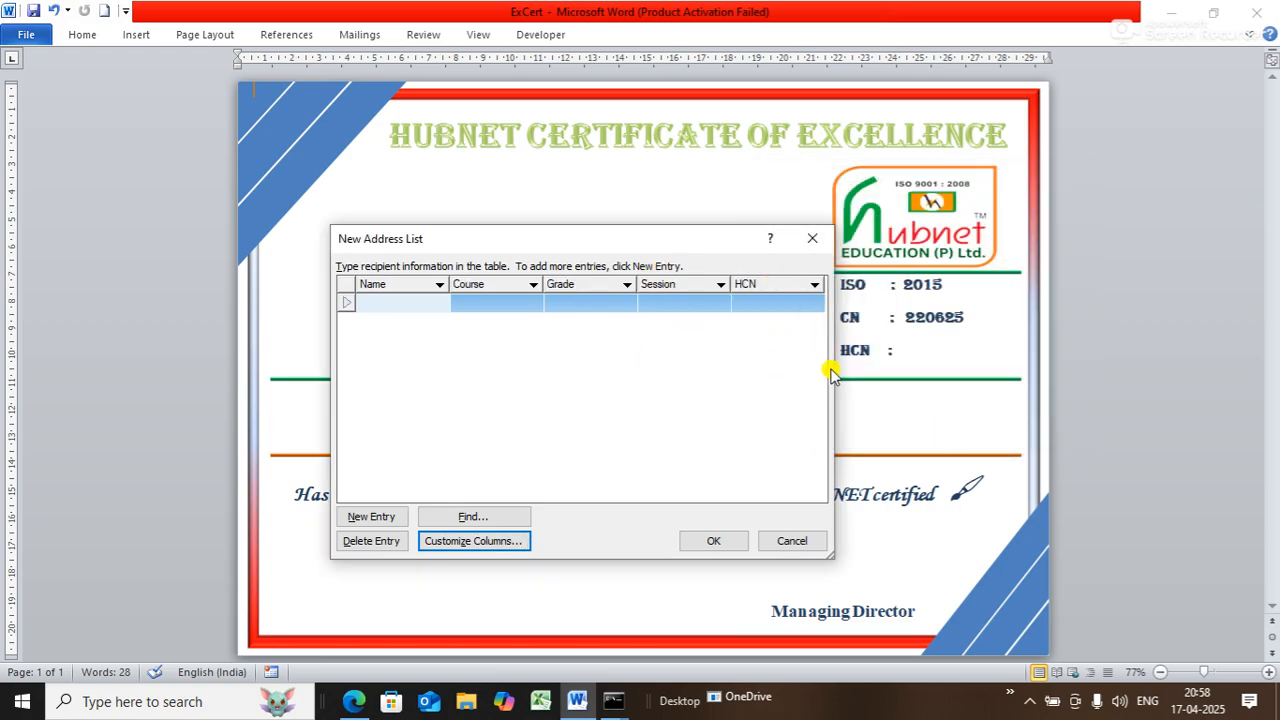
Step: Widen the New Address List and enter the first student's name with course DATA SCIENCE
{"action": "left_click_drag", "start_coordinate": [830, 367], "coordinate": [987, 366]}
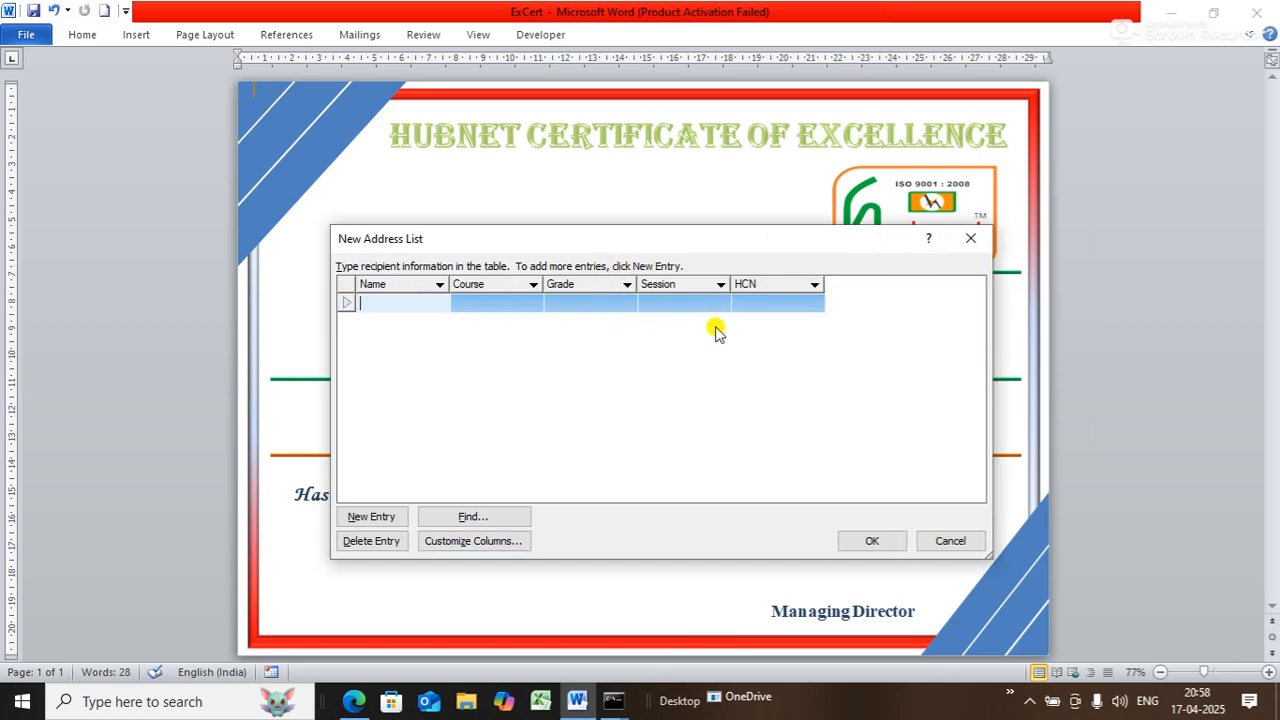
{"action": "left_click", "coordinate": [404, 301]}
{"action": "type", "text": "SANJEEV"}
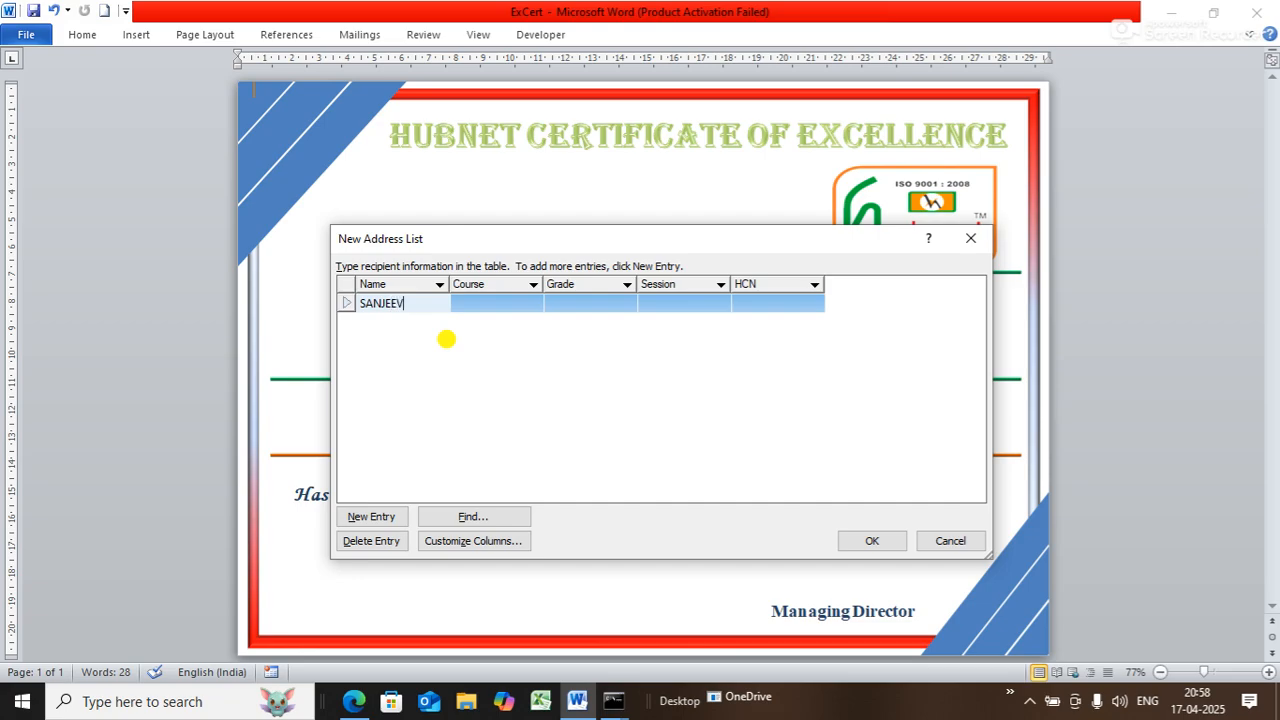
{"action": "key", "text": "Tab"}
{"action": "type", "text": "DAT"}
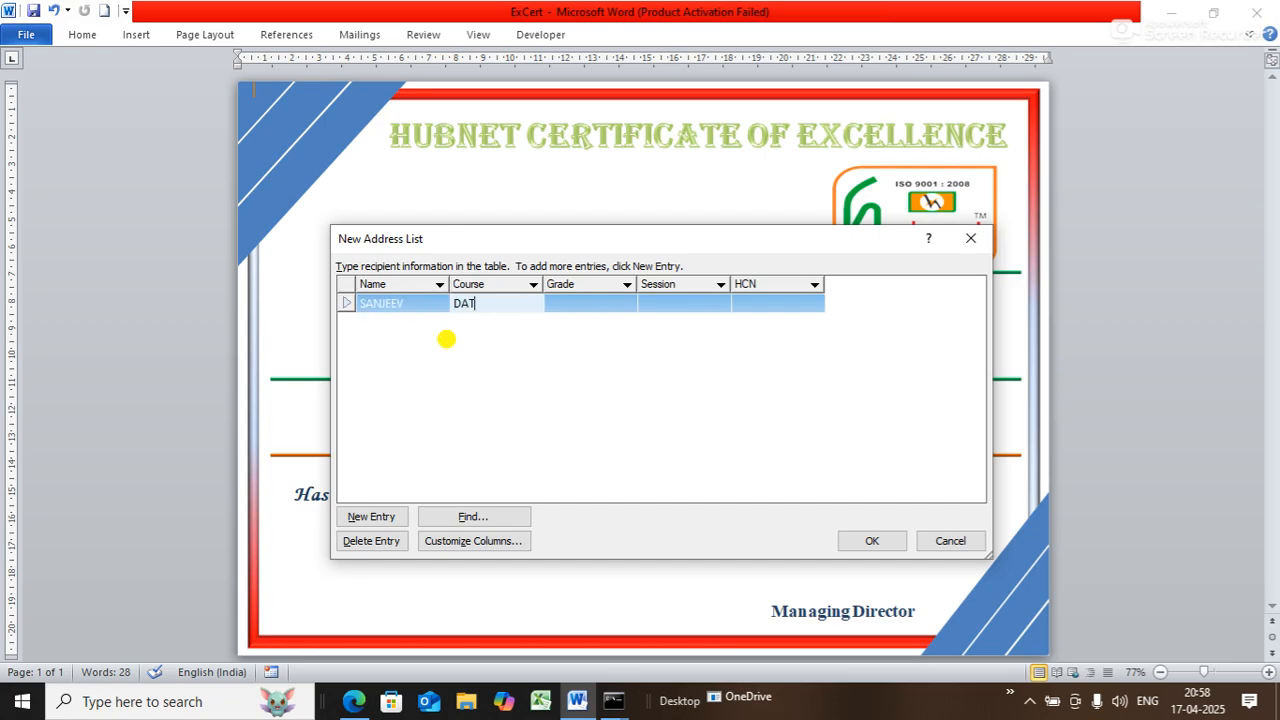
{"action": "type", "text": "A SCIENCE"}
{"action": "key", "text": "Tab"}
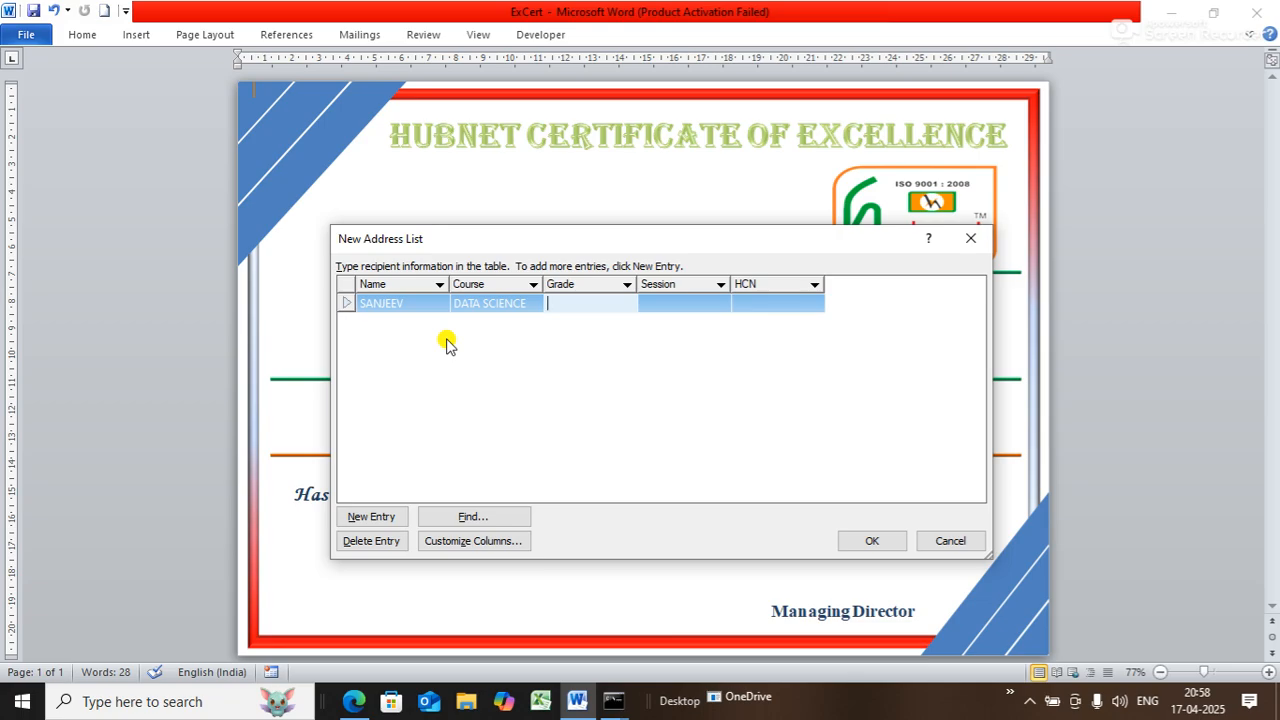
Step: Move a stray window aside and set the first student's grade to A
{"action": "left_click_drag", "start_coordinate": [503, 241], "coordinate": [401, 232]}
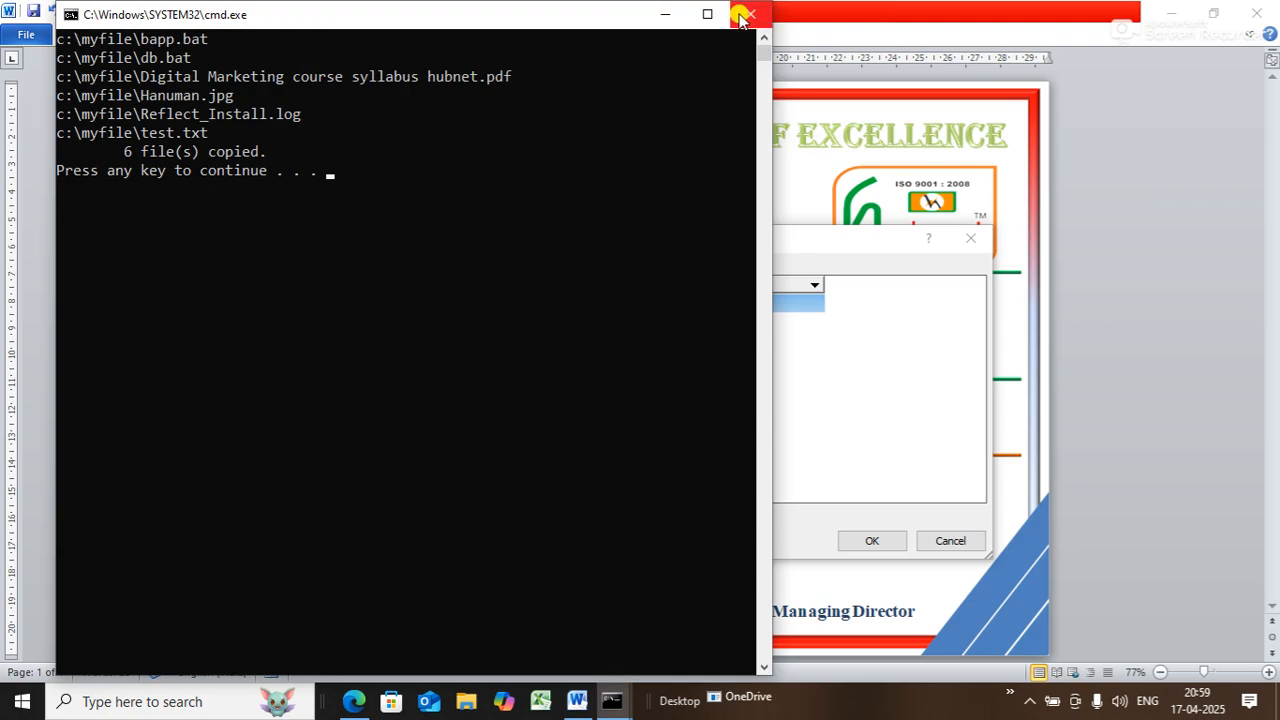
{"action": "left_click", "coordinate": [660, 15]}
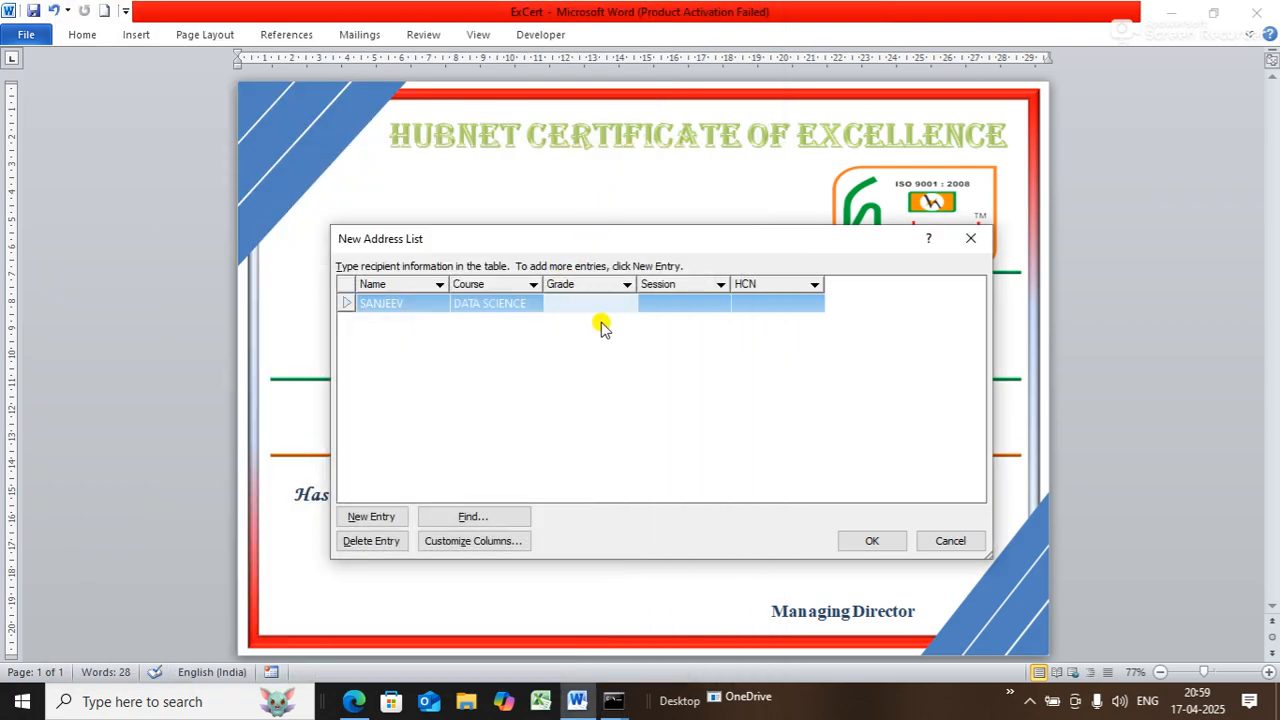
{"action": "type", "text": "A"}
{"action": "key", "text": "Tab"}
{"action": "left_click", "coordinate": [597, 304]}
{"action": "type", "text": "A"}
{"action": "key", "text": "Tab"}
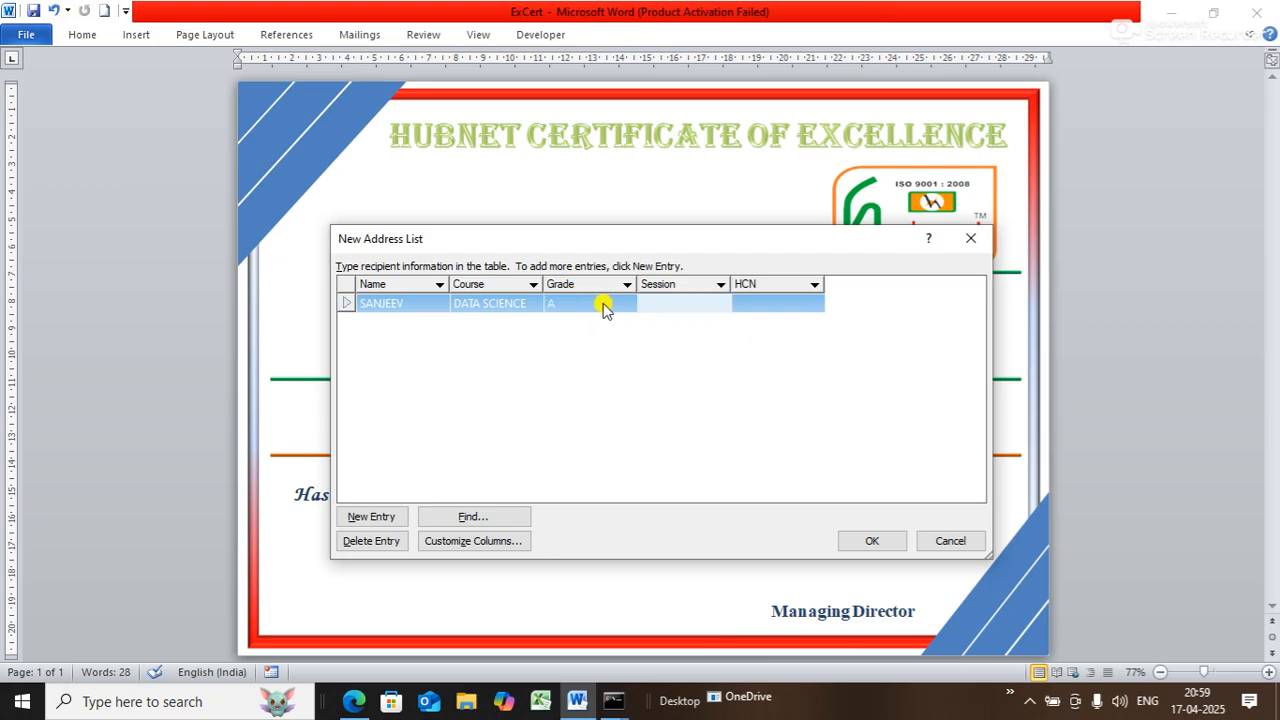
Step: Enter the first student's session as JAN 2025 To Jul 2025
{"action": "type", "text": "JAN 2"}
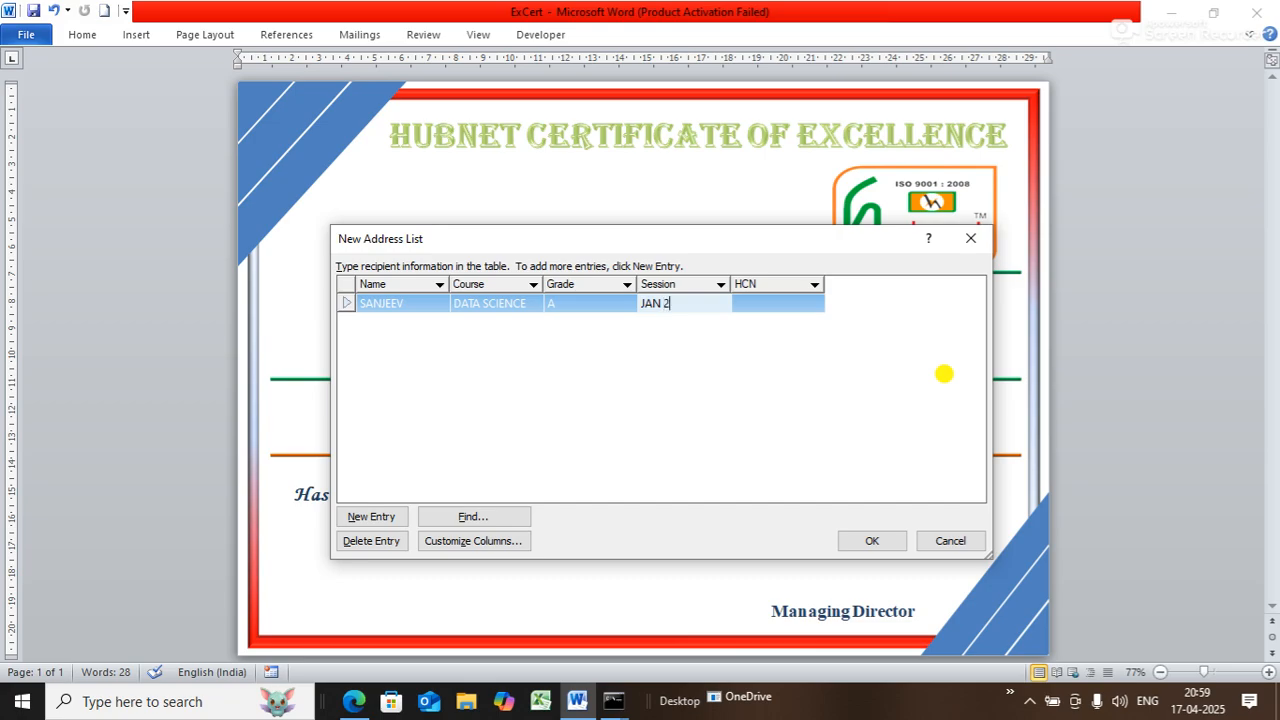
{"action": "type", "text": "05"}
{"action": "type", "text": "-"}
{"action": "type", "text": " tO"}
{"action": "key", "text": "BackSpace"}
{"action": "key", "text": "BackSpace"}
{"action": "type", "text": "TO"}
{"action": "key", "text": "BackSpace"}
{"action": "key", "text": "BackSpace"}
{"action": "type", "text": "to"}
{"action": "key", "text": "Left"}
{"action": "key", "text": "Left"}
{"action": "key", "text": "Left"}
{"action": "type", "text": "2"}
{"action": "key", "text": "Right"}
{"action": "key", "text": "BackSpace"}
{"action": "type", "text": "To"}
{"action": "type", "text": " Jul"}
{"action": "type", "text": " 2025"}
{"action": "key", "text": "Tab"}
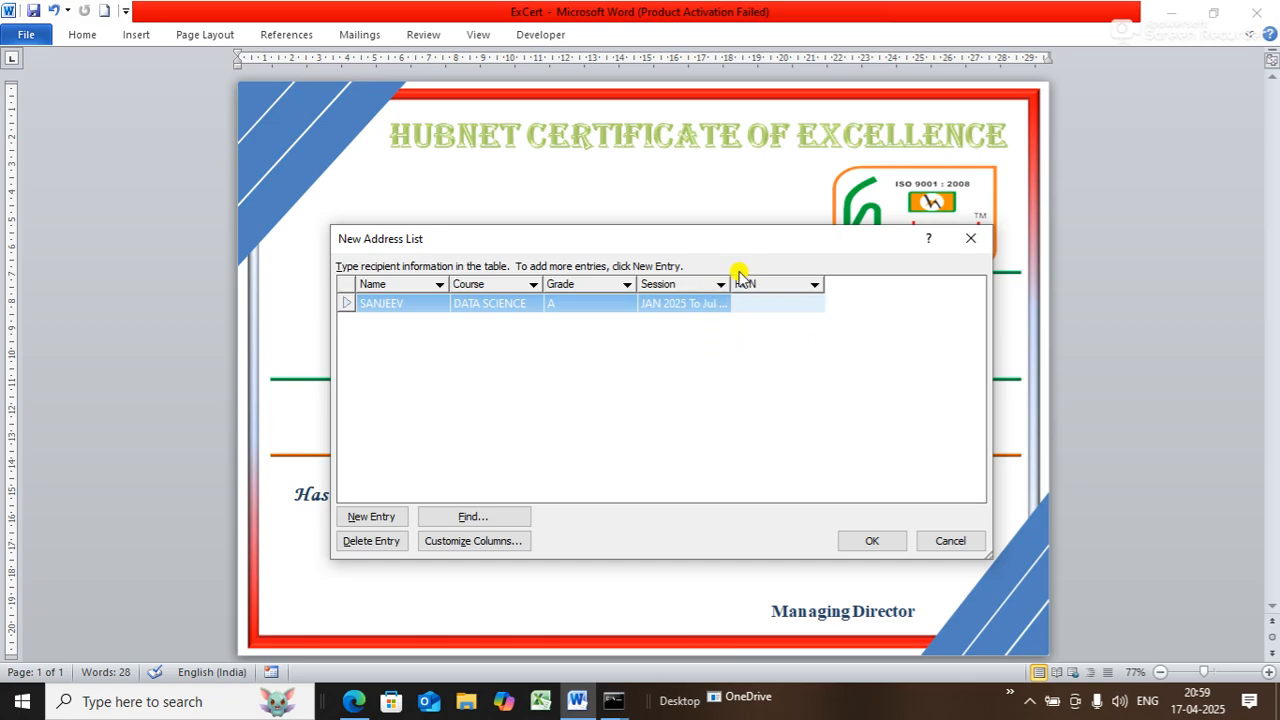
Step: Widen the Session column and enter the first student's HCN
{"action": "left_click_drag", "start_coordinate": [731, 284], "coordinate": [767, 284]}
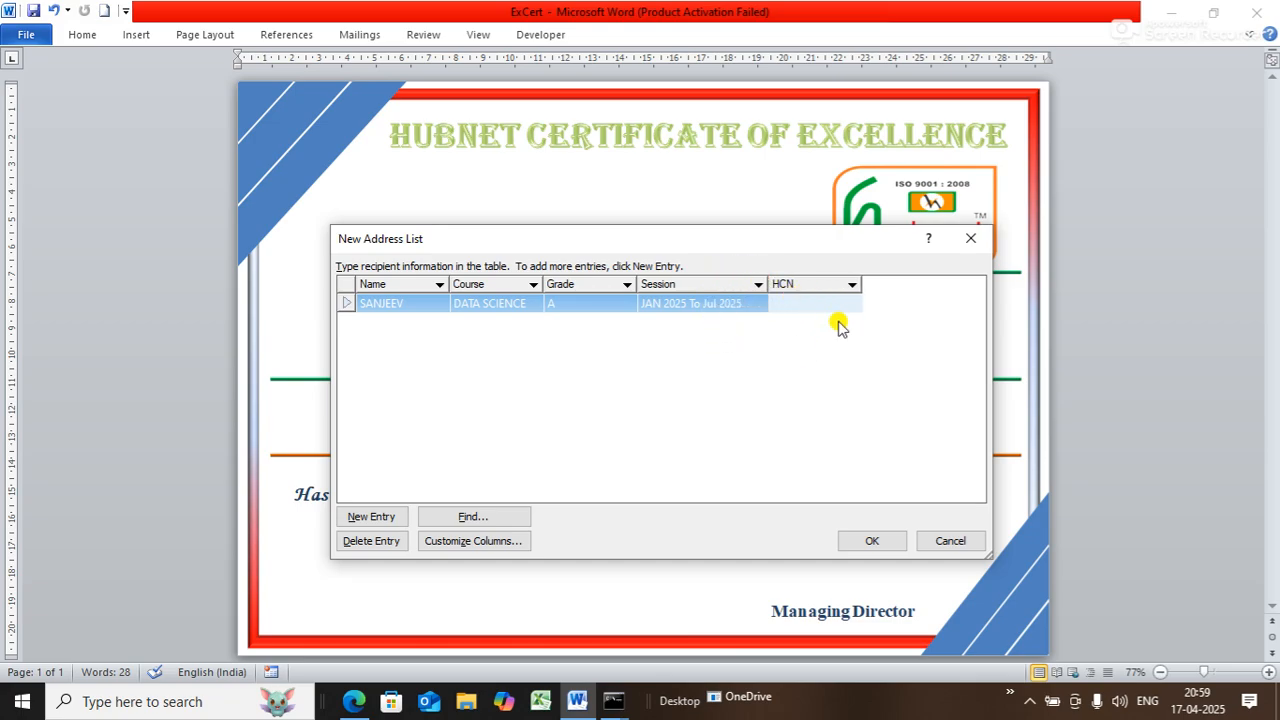
{"action": "type", "text": "1"}
{"action": "type", "text": "08"}
{"action": "key", "text": "BackSpace"}
{"action": "type", "text": "9"}
{"action": "key", "text": "BackSpace"}
{"action": "key", "text": "BackSpace"}
{"action": "type", "text": "15092025"}
Step: Add a second student record: course ADCA, grade A, session JAN 2025 To Jul 2025
{"action": "key", "text": "Tab"}
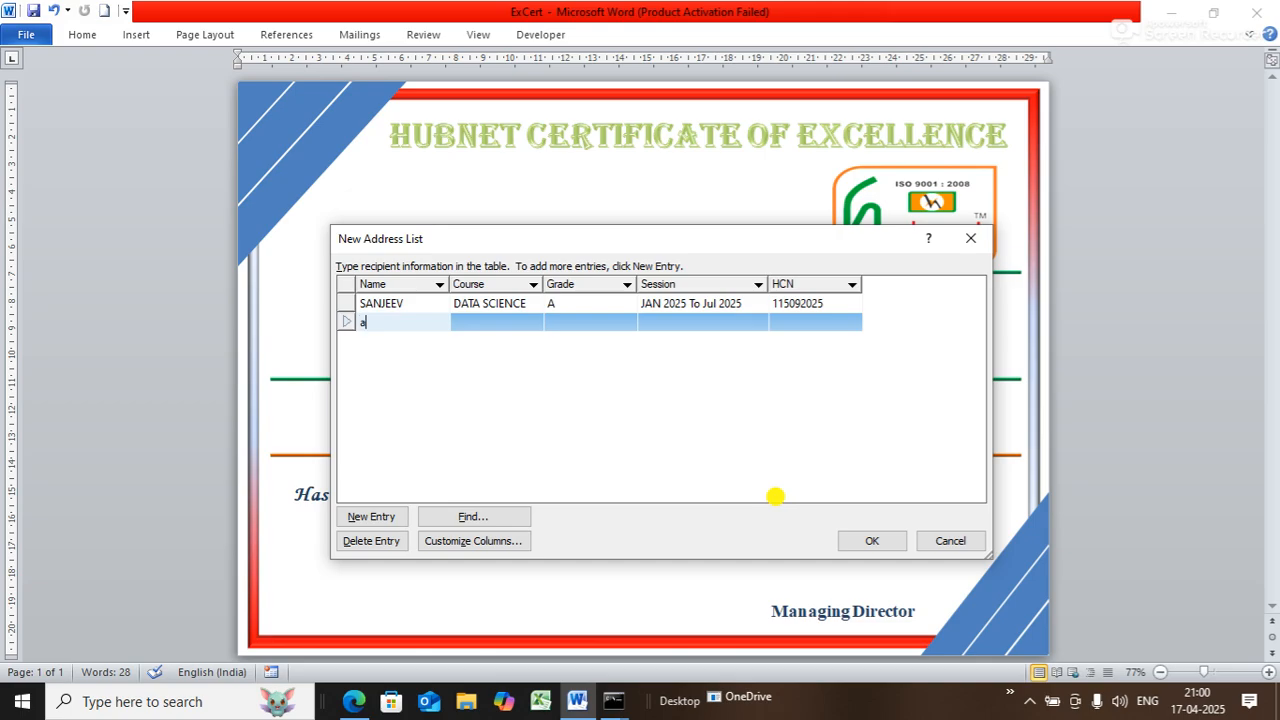
{"action": "type", "text": "ARYA"}
{"action": "key", "text": "Tab"}
{"action": "type", "text": "ADCA"}
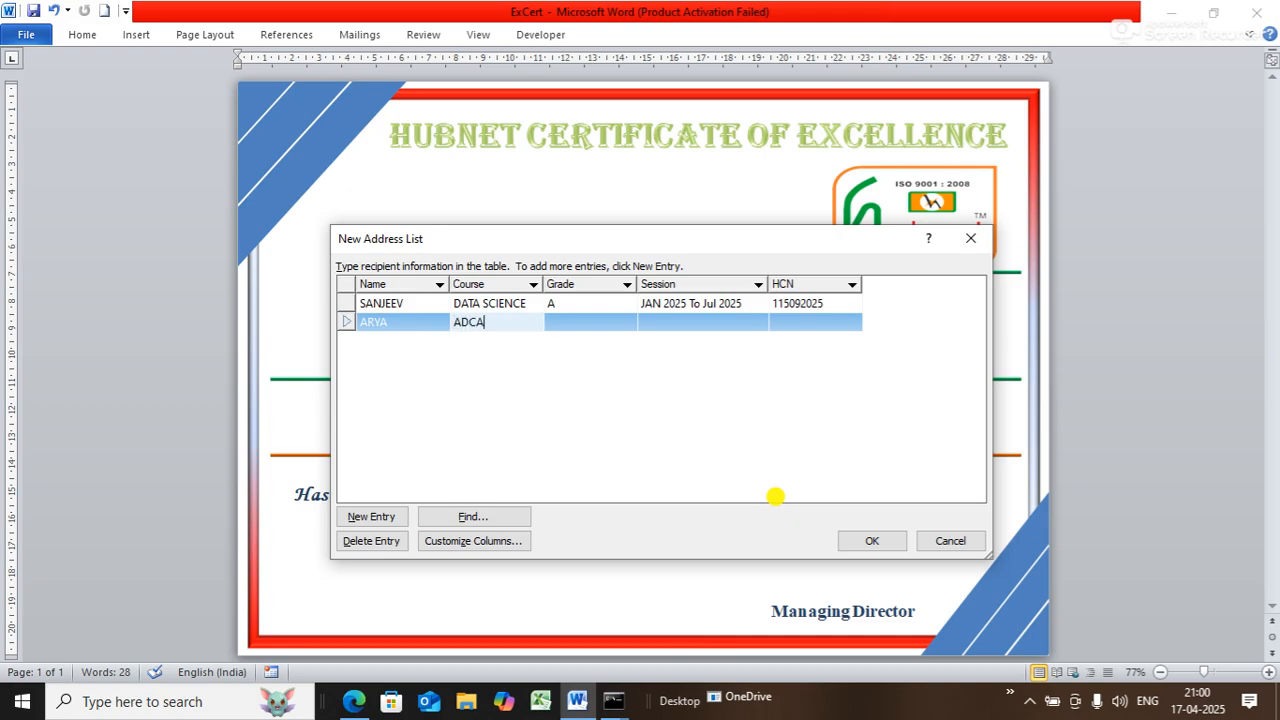
{"action": "key", "text": "Tab"}
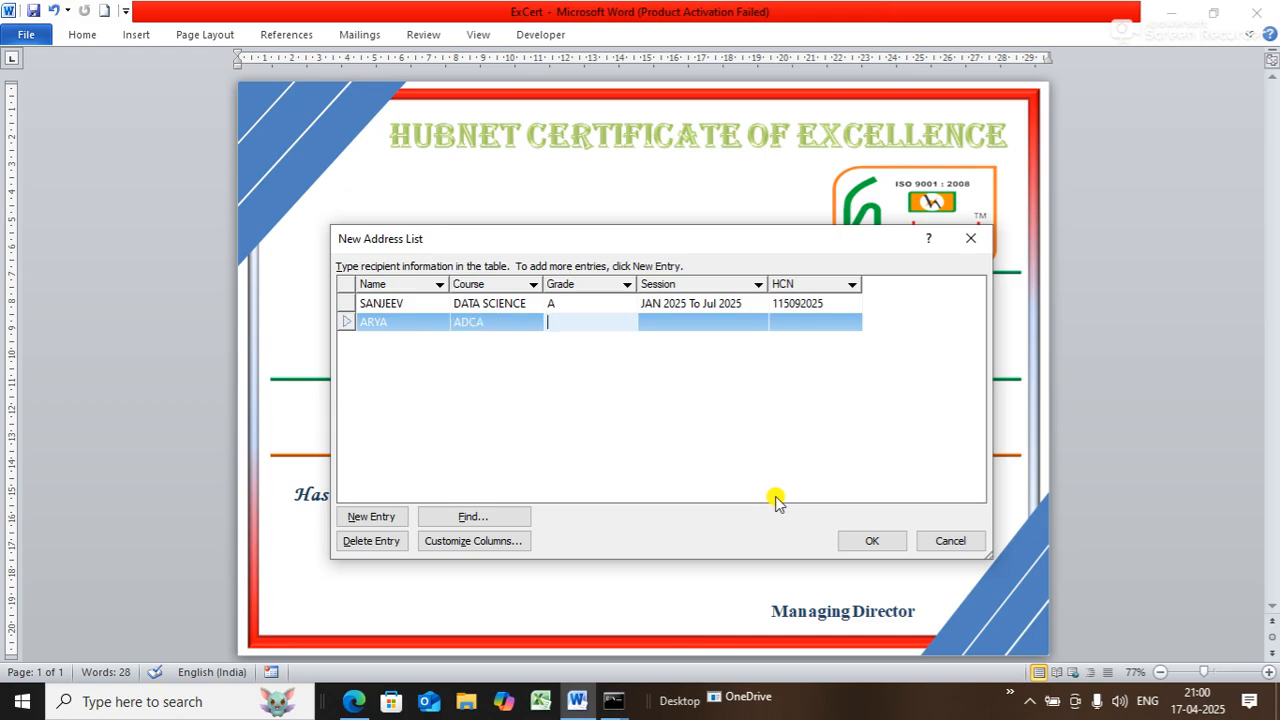
{"action": "type", "text": "A"}
{"action": "key", "text": "Tab"}
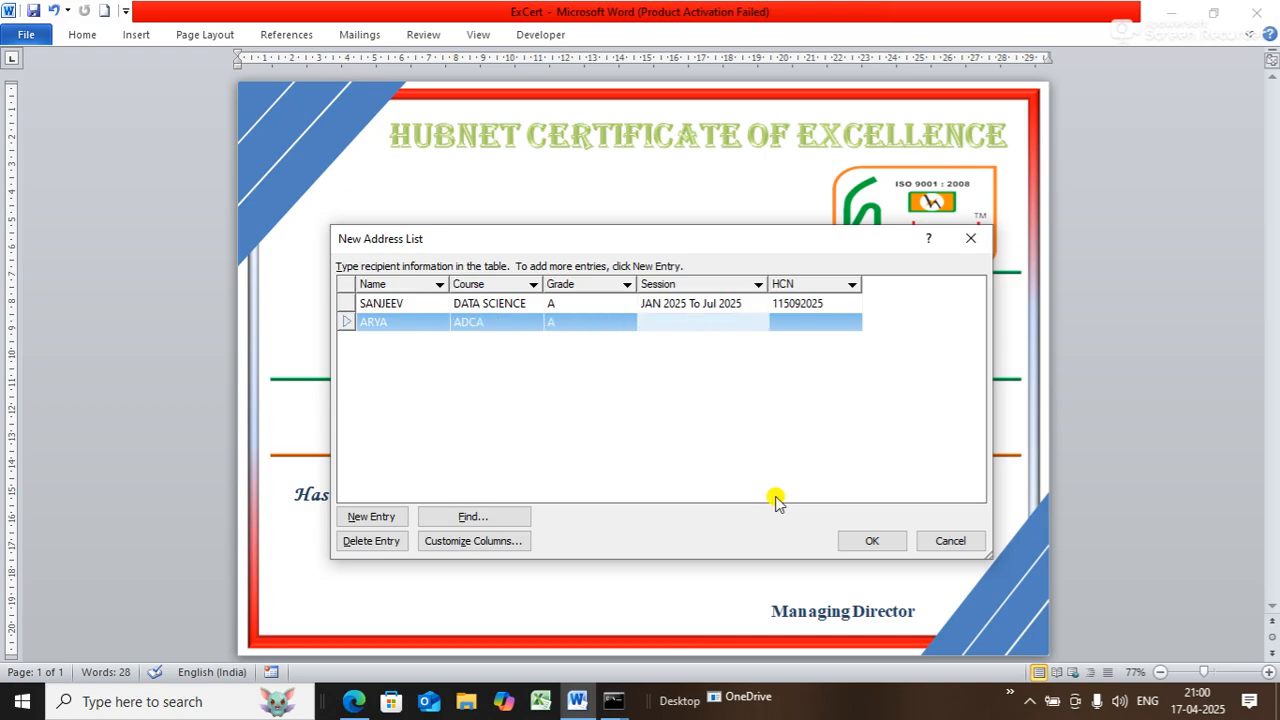
{"action": "type", "text": "JAN 2025 To Jul 2025"}
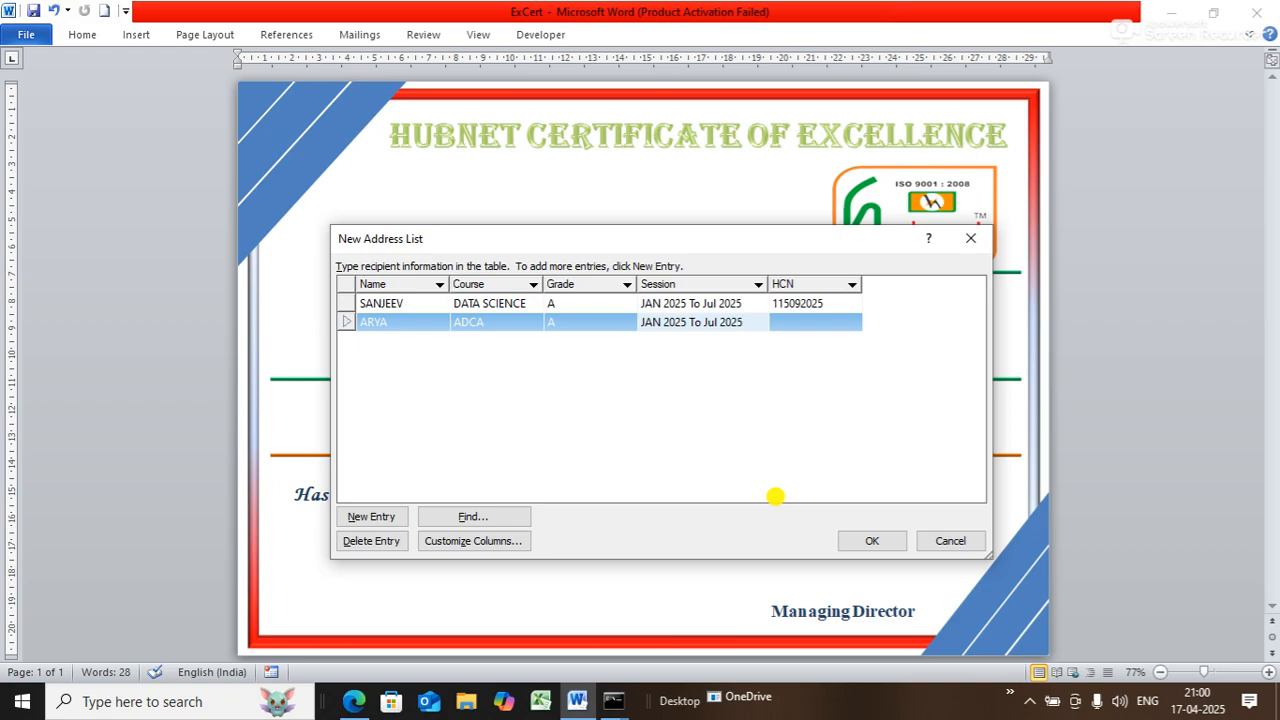
Step: Change the second student's session end to Dec 2025 and enter its HCN
{"action": "key", "text": "Left"}
{"action": "key", "text": "Left"}
{"action": "key", "text": "Left"}
{"action": "key", "text": "BackSpace"}
{"action": "key", "text": "BackSpace"}
{"action": "key", "text": "BackSpace"}
{"action": "key", "text": "BackSpace"}
{"action": "type", "text": "Dec"}
{"action": "key", "text": "Tab"}
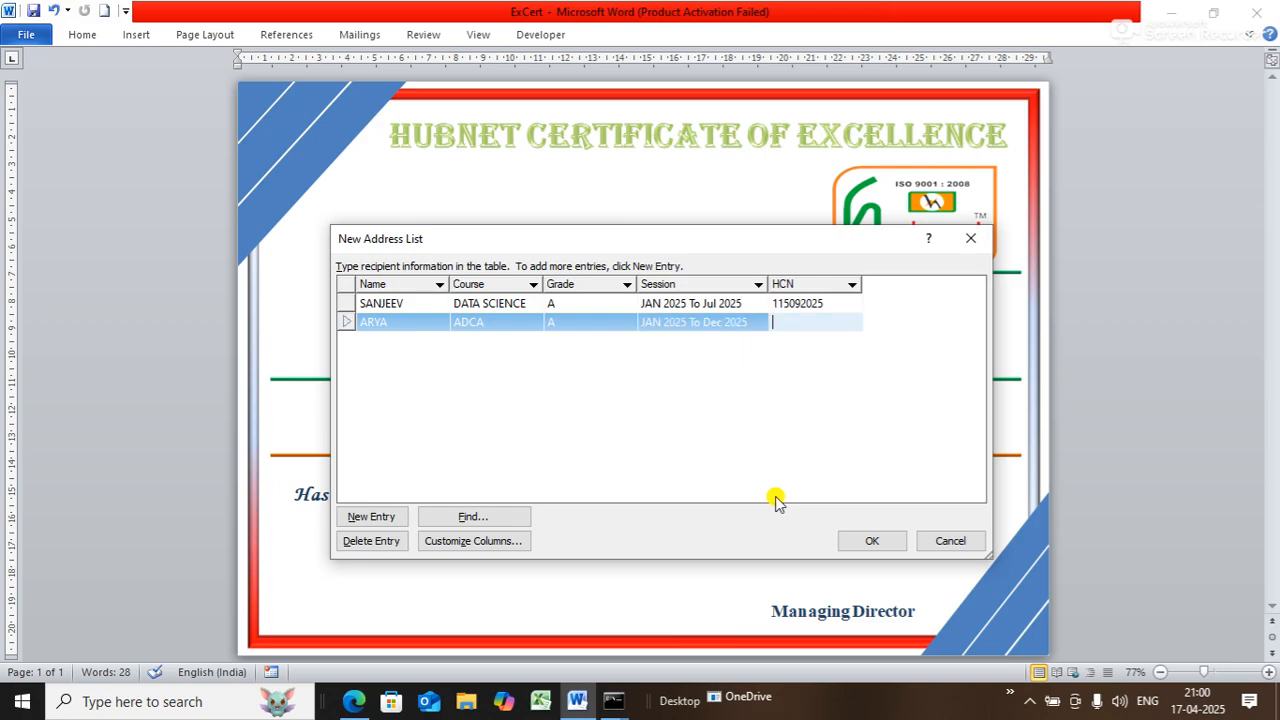
{"action": "type", "text": "1"}
{"action": "key", "text": "BackSpace"}
{"action": "type", "text": "212012026"}
Step: Add a third student record: ADCA, grade A, JAN 2025 To Dec 2025, with its HCN
{"action": "key", "text": "Tab"}
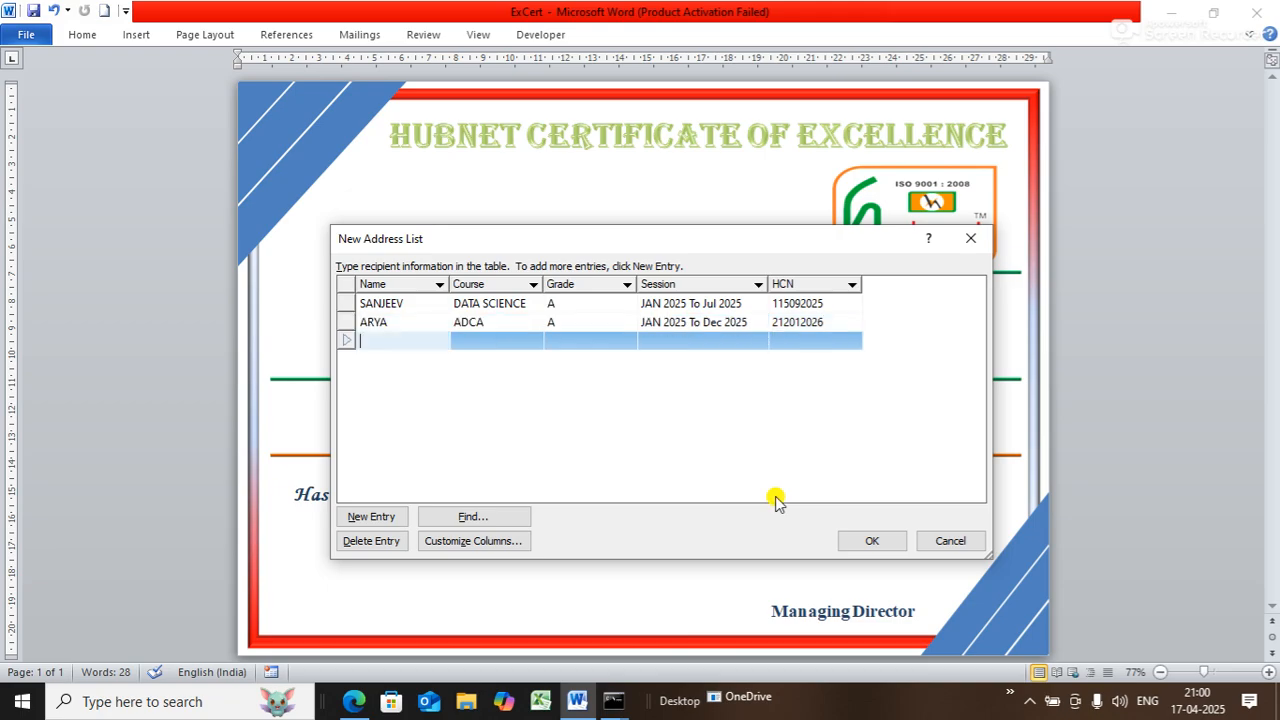
{"action": "type", "text": "SUMIT"}
{"action": "key", "text": "Tab"}
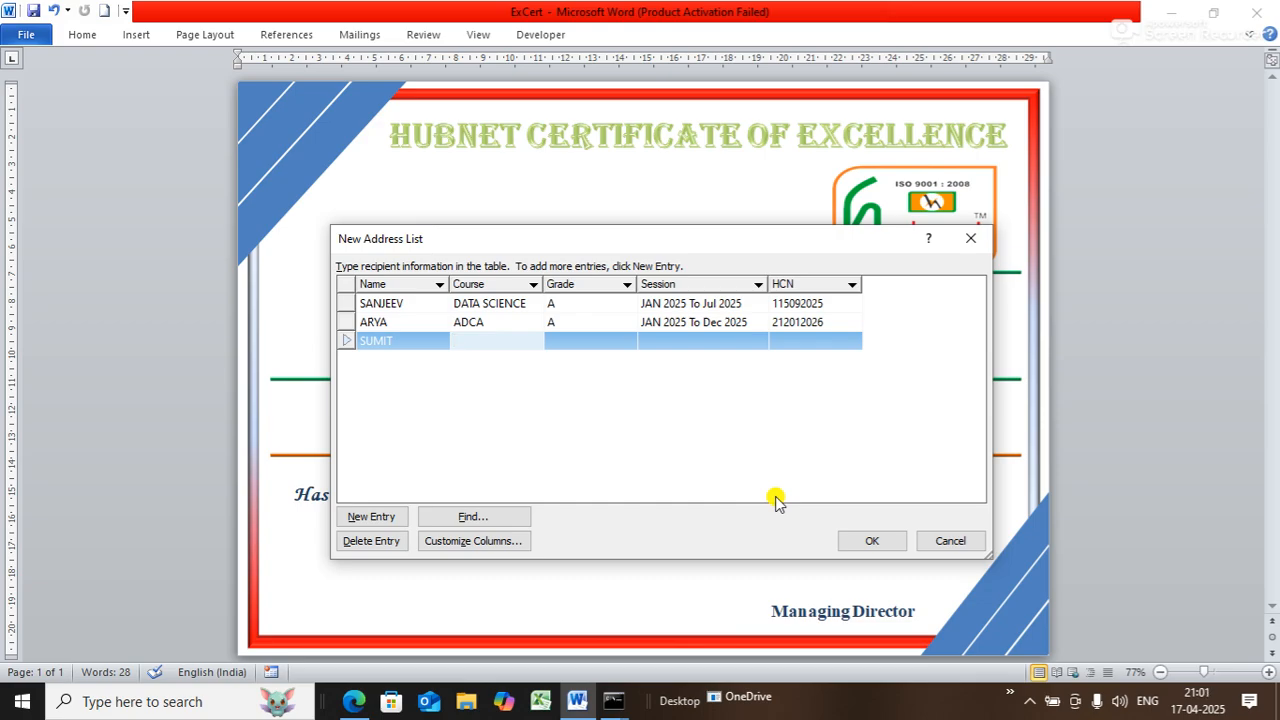
{"action": "type", "text": "ADCA"}
{"action": "key", "text": "Tab"}
{"action": "type", "text": "A"}
{"action": "key", "text": "Tab"}
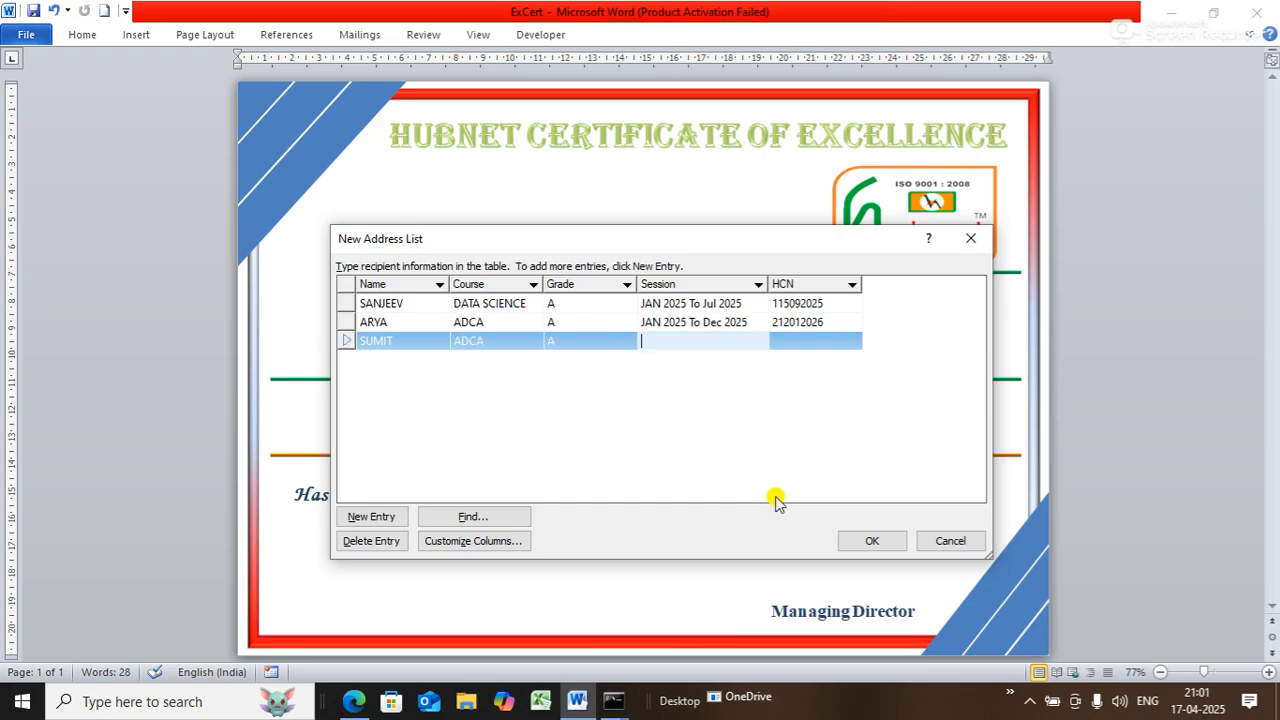
{"action": "type", "text": "JAN 2025 To Dec 2025"}
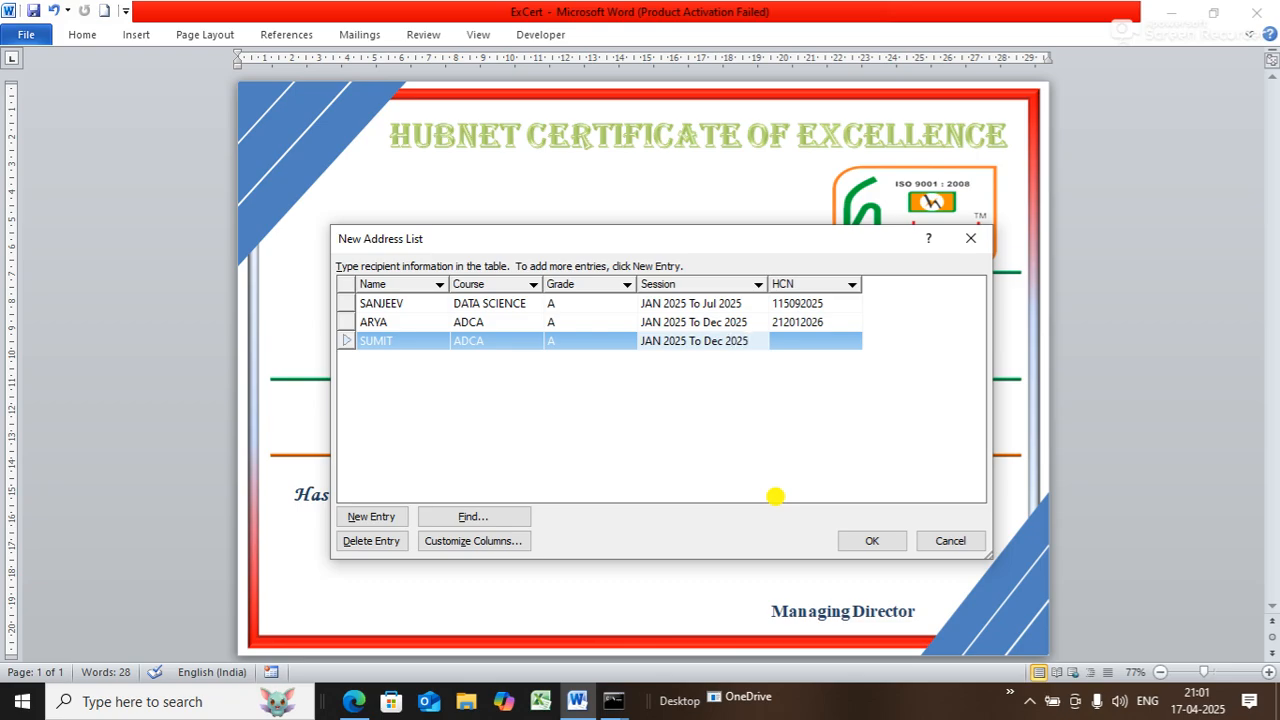
{"action": "key", "text": "Tab"}
{"action": "type", "text": "3"}
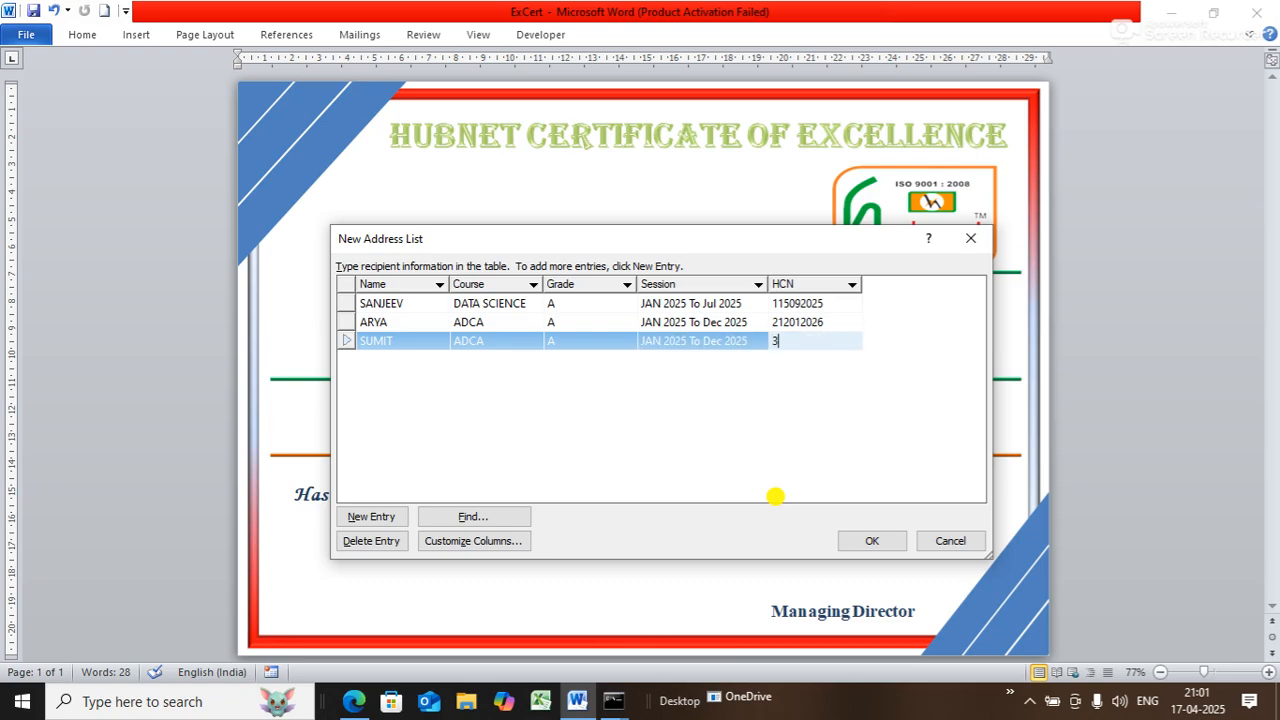
{"action": "type", "text": "15022025"}
{"action": "key", "text": "BackSpace"}
{"action": "type", "text": "6"}
{"action": "key", "text": "Tab"}
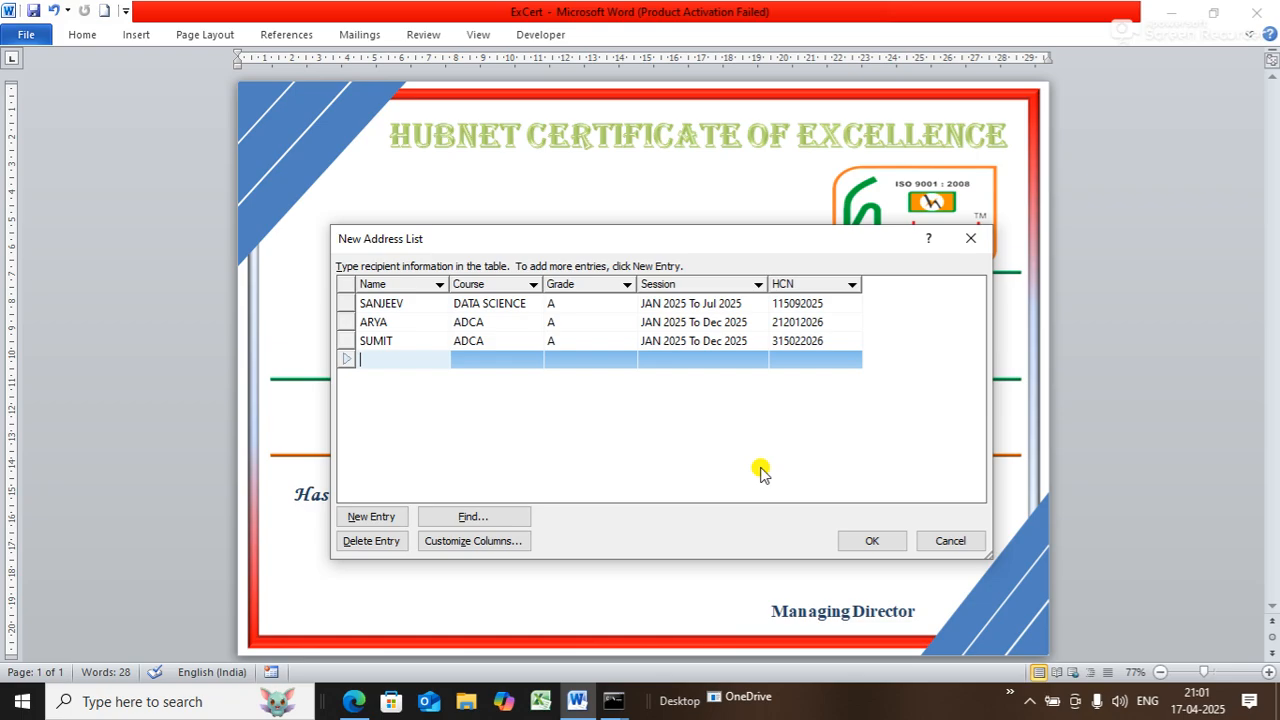
Step: Enter the fourth student in capitals with course ADCA, grade A, session JAN 2025 To Dec 2025, and their HCN
{"action": "type", "text": "ma"}
{"action": "key", "text": "BackSpace"}
{"action": "key", "text": "BackSpace"}
{"action": "type", "text": "a"}
{"action": "key", "text": "BackSpace"}
{"action": "type", "text": "ma"}
{"action": "key", "text": "BackSpace"}
{"action": "key", "text": "BackSpace"}
{"action": "type", "text": "MANISH"}
{"action": "key", "text": "Tab"}
{"action": "type", "text": "ADCA"}
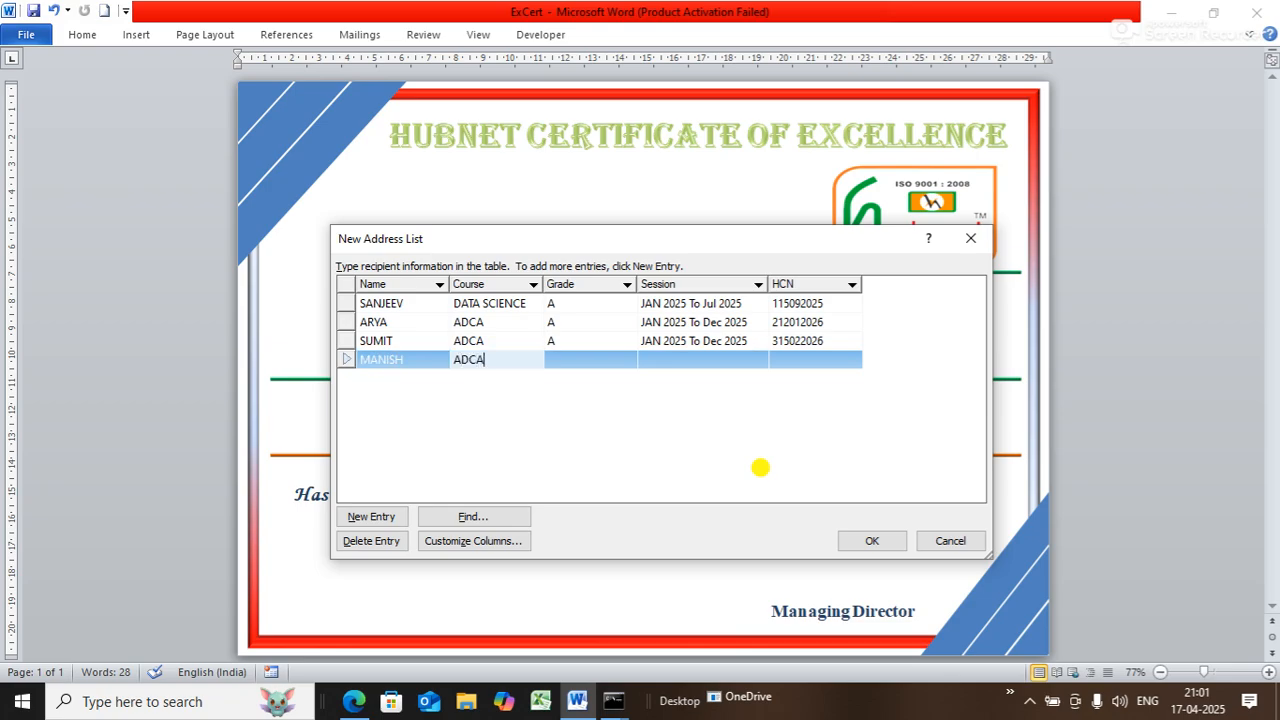
{"action": "key", "text": "Tab"}
{"action": "type", "text": "A"}
{"action": "key", "text": "Tab"}
{"action": "type", "text": "JAN 2"}
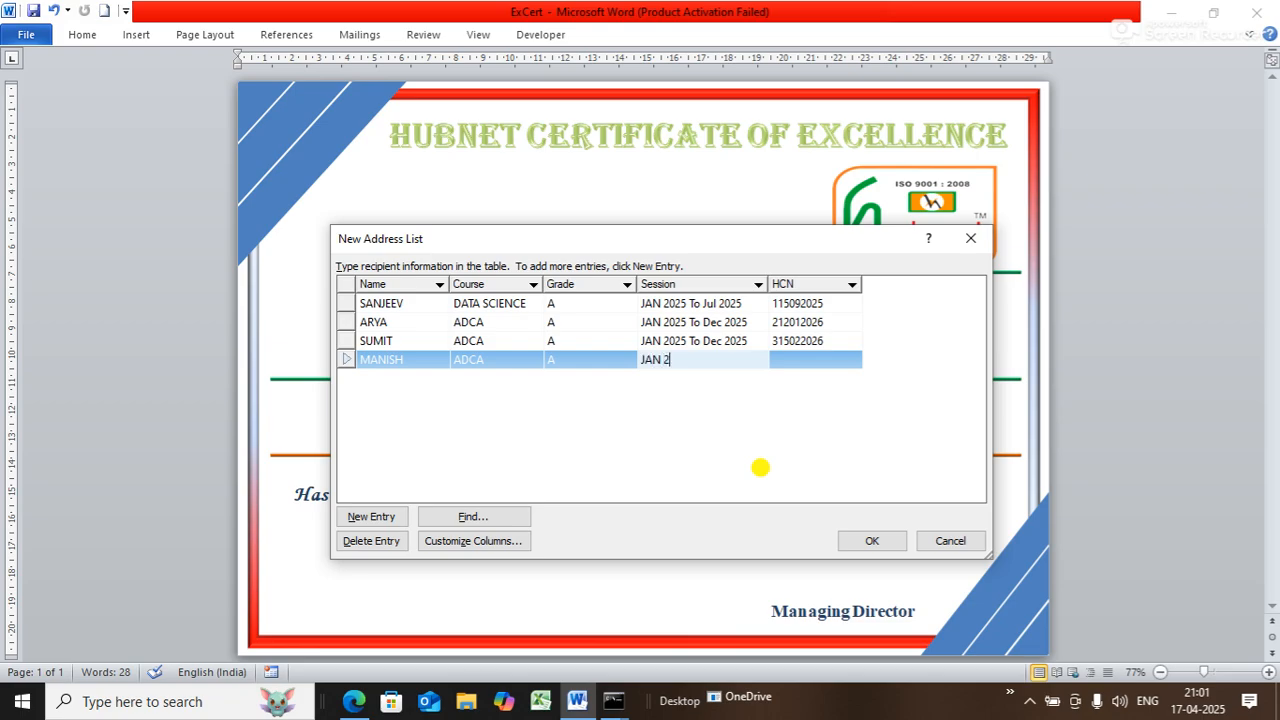
{"action": "type", "text": "025 To Dec 2026"}
{"action": "key", "text": "BackSpace"}
{"action": "type", "text": "5"}
{"action": "key", "text": "Tab"}
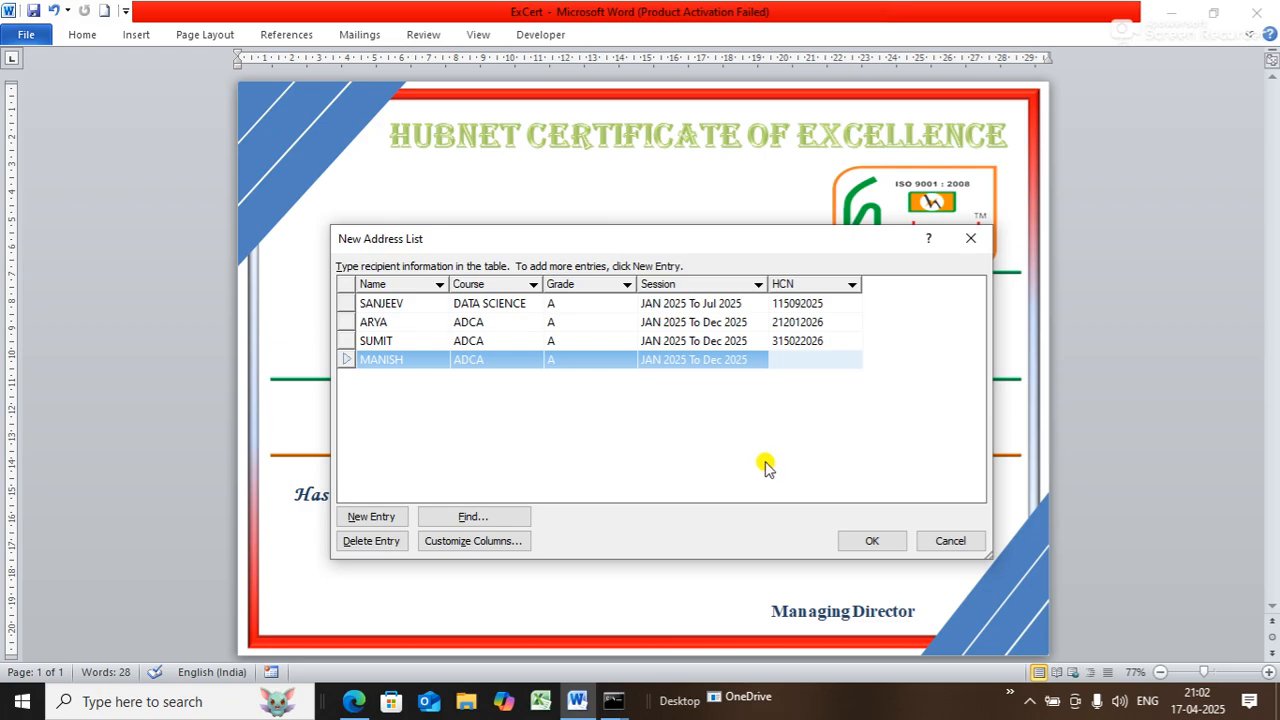
{"action": "type", "text": "415022026"}
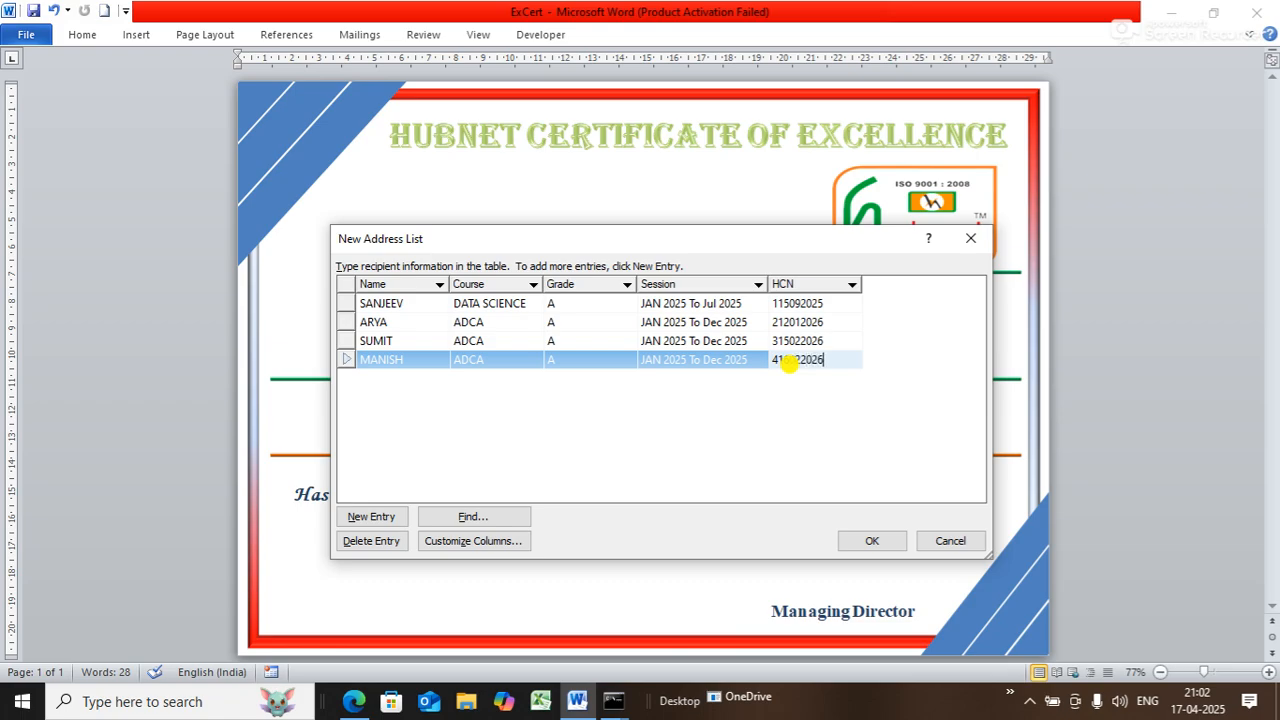
Step: Add a fifth student in capitals with course DCA, grade A, session JAN 2025 To Jul 2025, and their HCN
{"action": "key", "text": "Tab"}
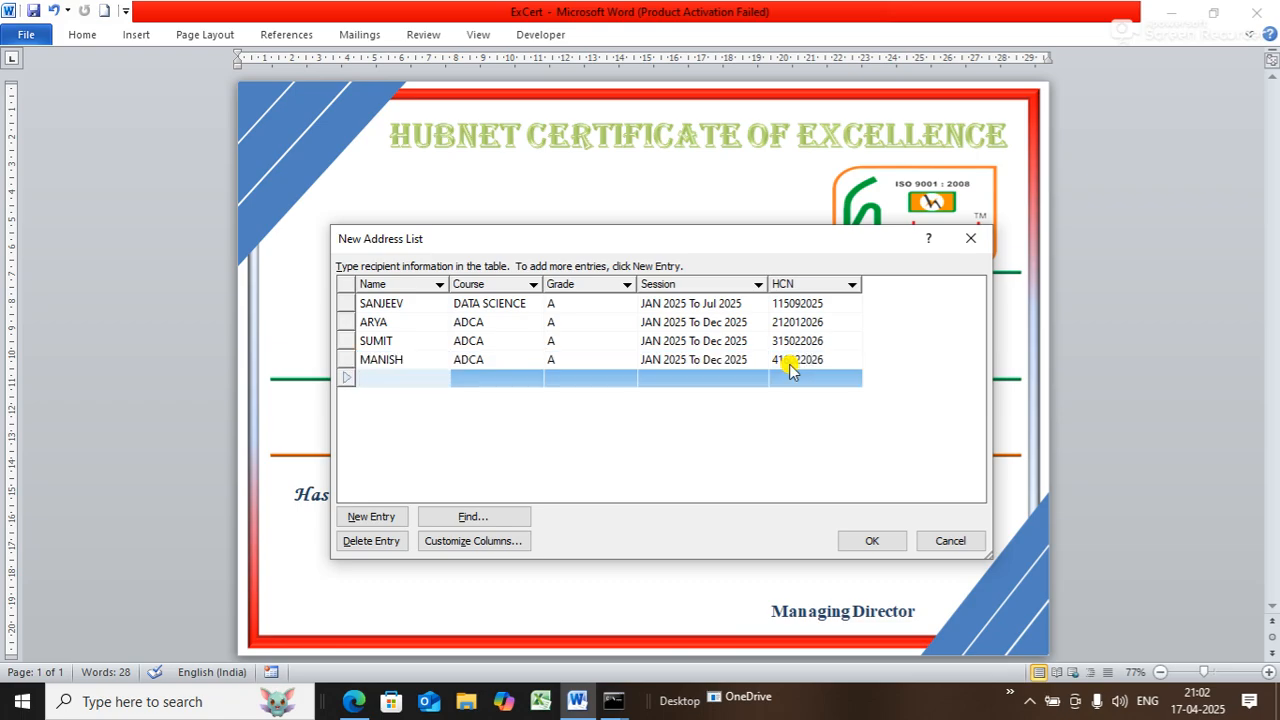
{"action": "type", "text": "k"}
{"action": "key", "text": "BackSpace"}
{"action": "type", "text": "KRISHNA"}
{"action": "key", "text": "Tab"}
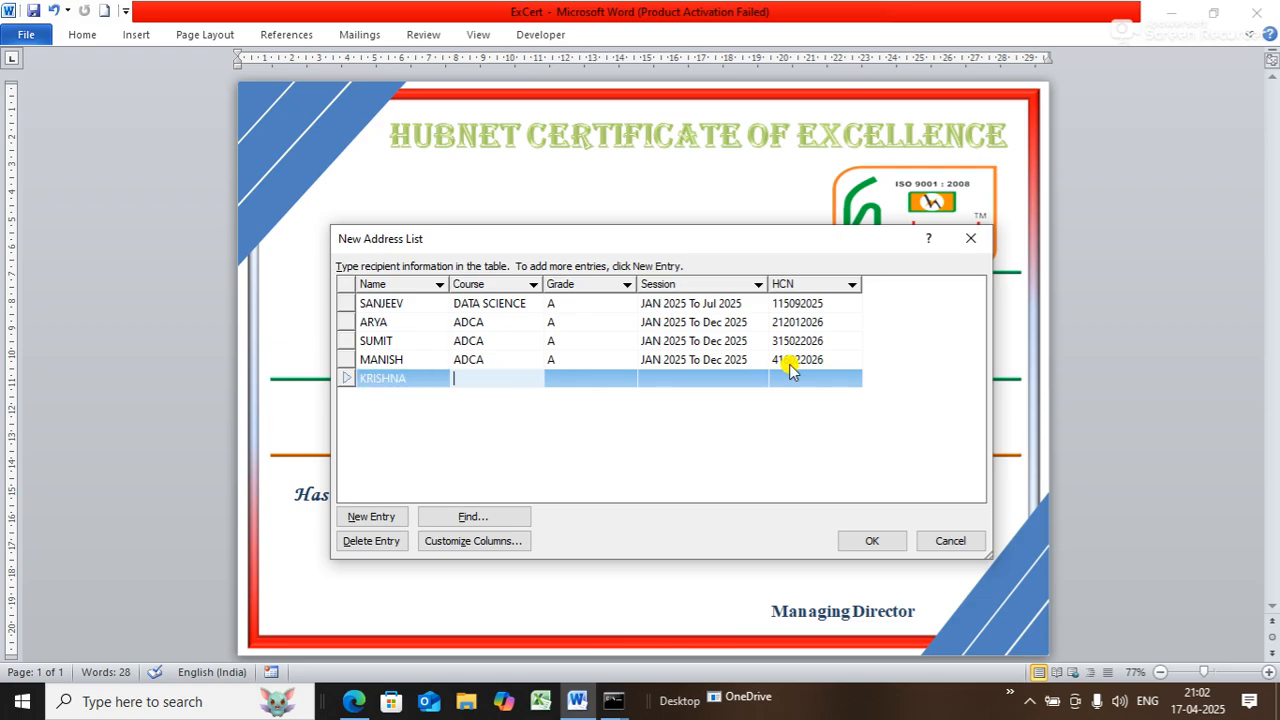
{"action": "type", "text": "DCA"}
{"action": "key", "text": "Tab"}
{"action": "type", "text": "A"}
{"action": "key", "text": "Tab"}
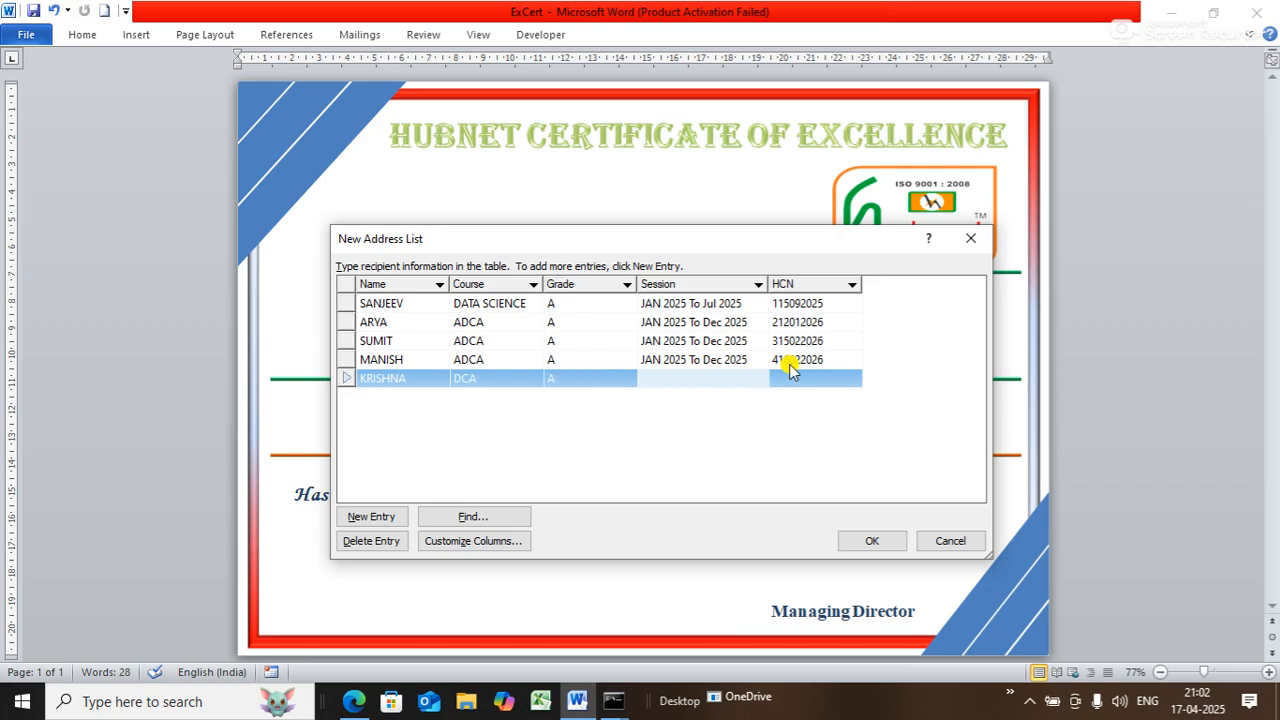
{"action": "type", "text": "JAN 2025 To Jul 2025"}
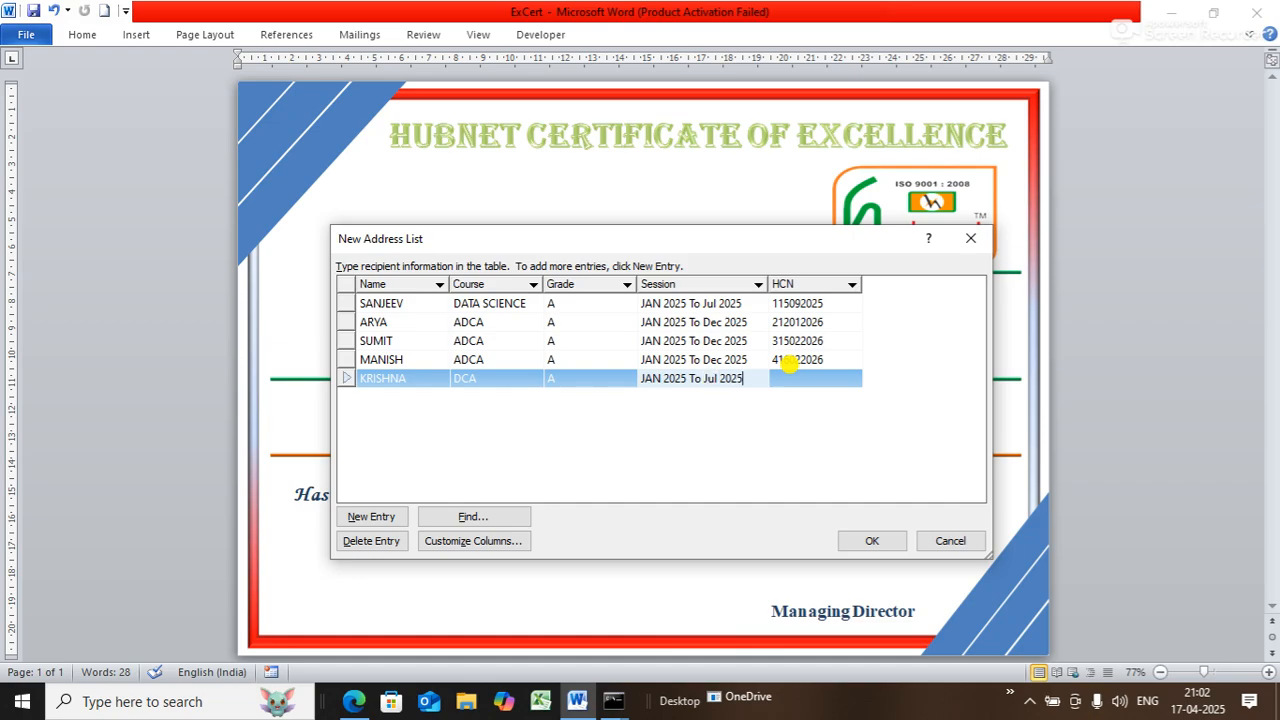
{"action": "key", "text": "Tab"}
{"action": "type", "text": "7"}
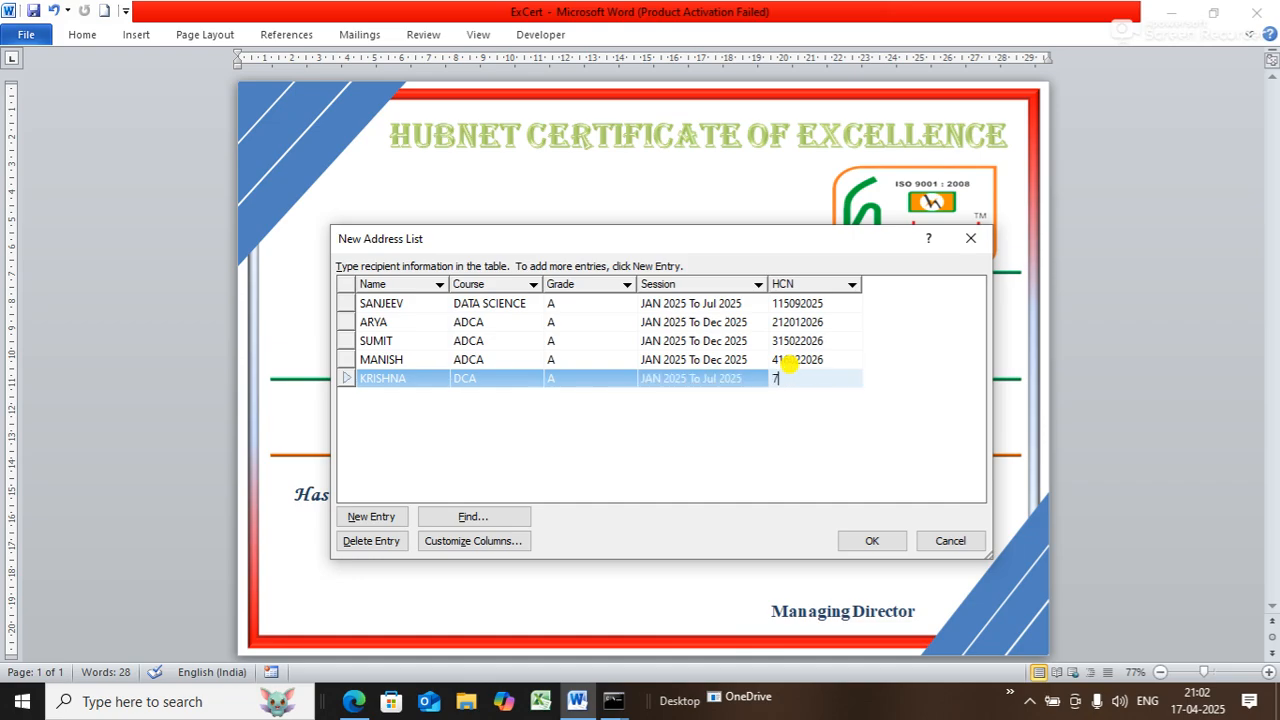
{"action": "type", "text": "16012025"}
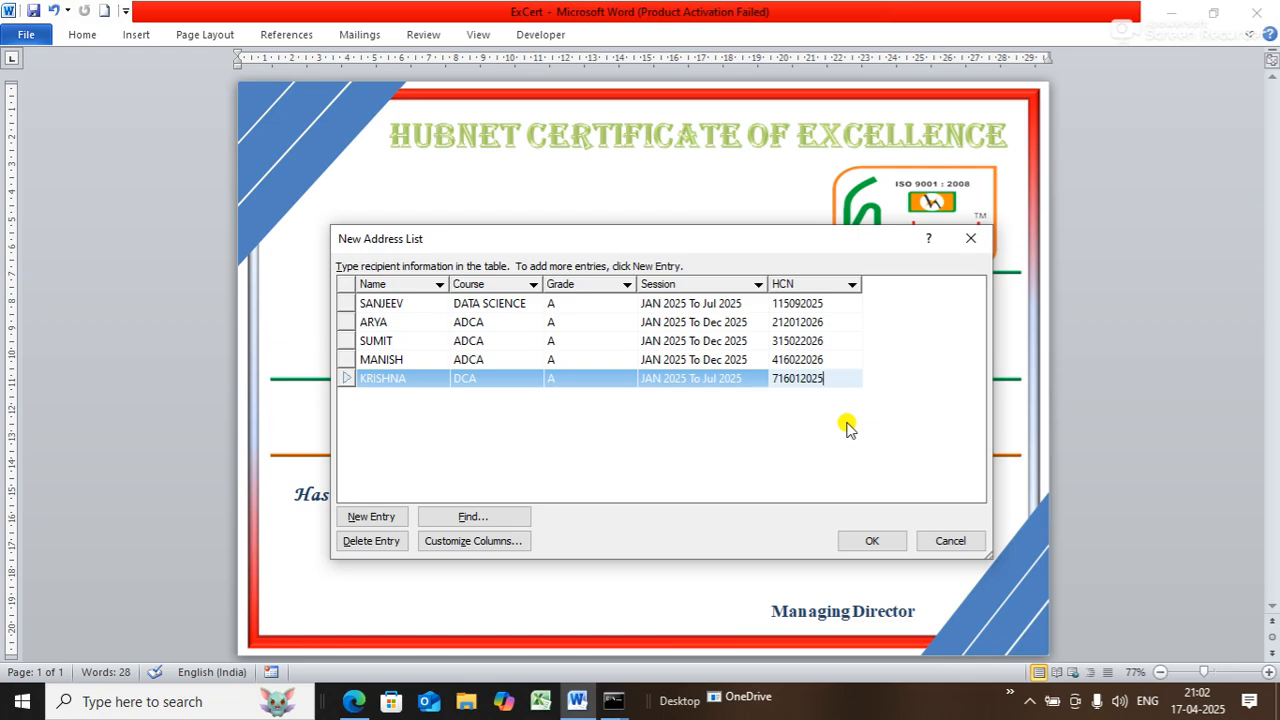
Step: Accept the five-record list and enter neBatch as the address list file name
{"action": "left_click", "coordinate": [870, 541]}
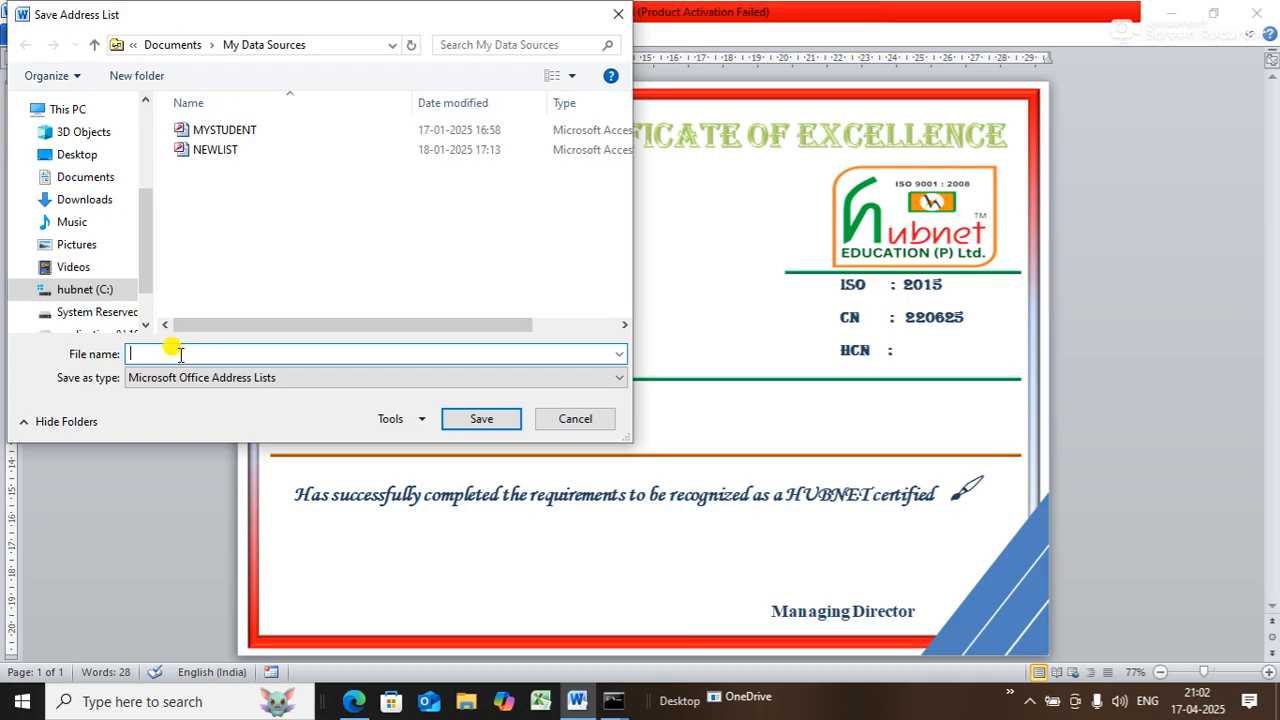
{"action": "type", "text": "ne"}
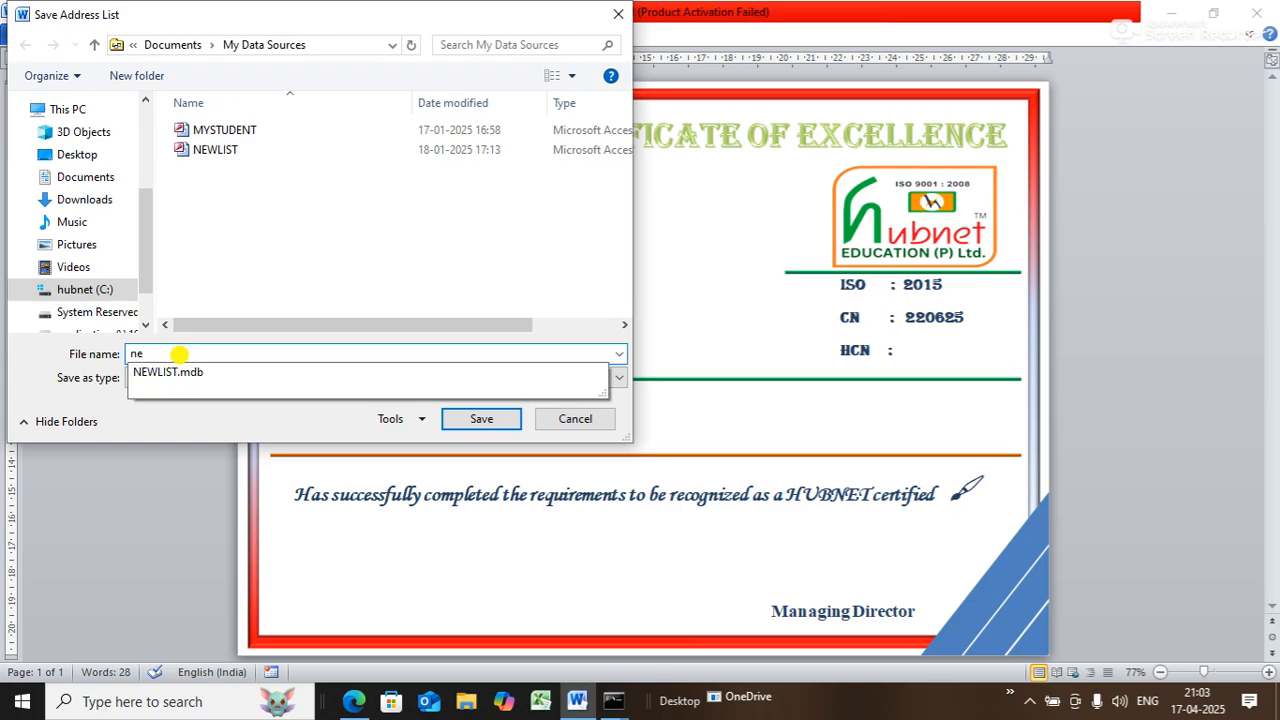
{"action": "type", "text": "Batch"}
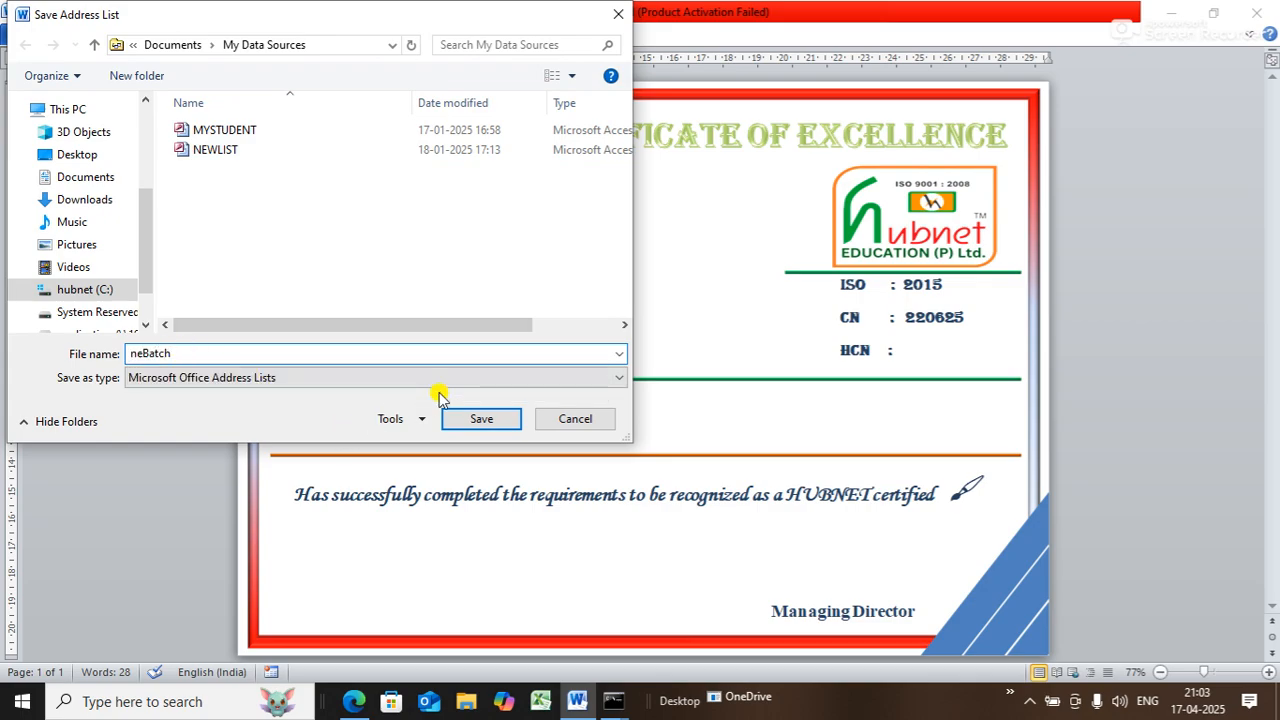